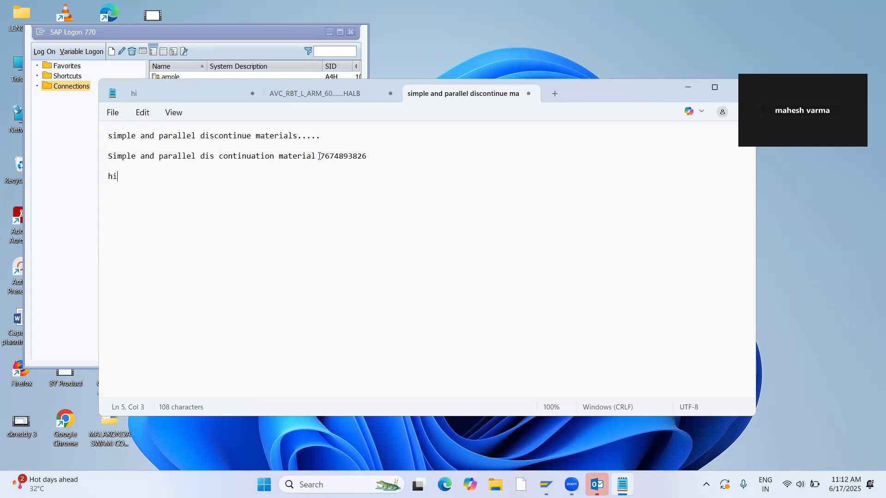
Launch Paint with a blank canvas and maximize its window.
{"action": "left_click", "coordinate": [341, 477]}
{"action": "type", "text": "paint"}
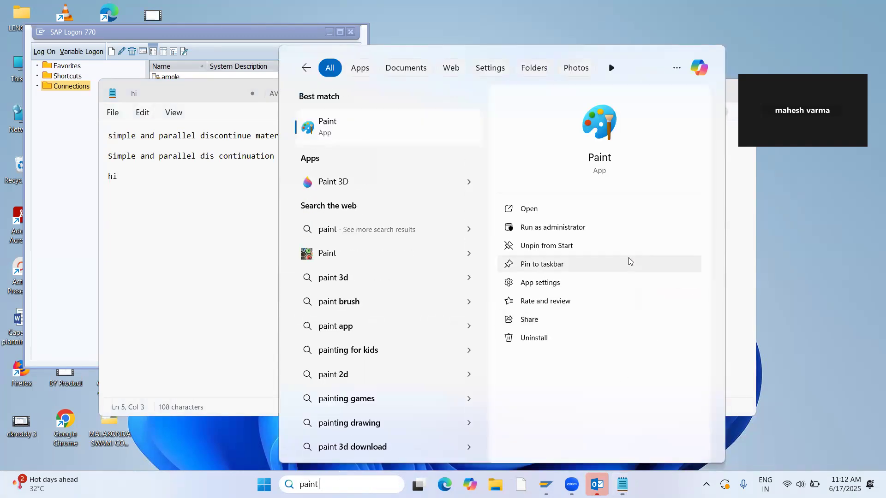
{"action": "left_click", "coordinate": [549, 210]}
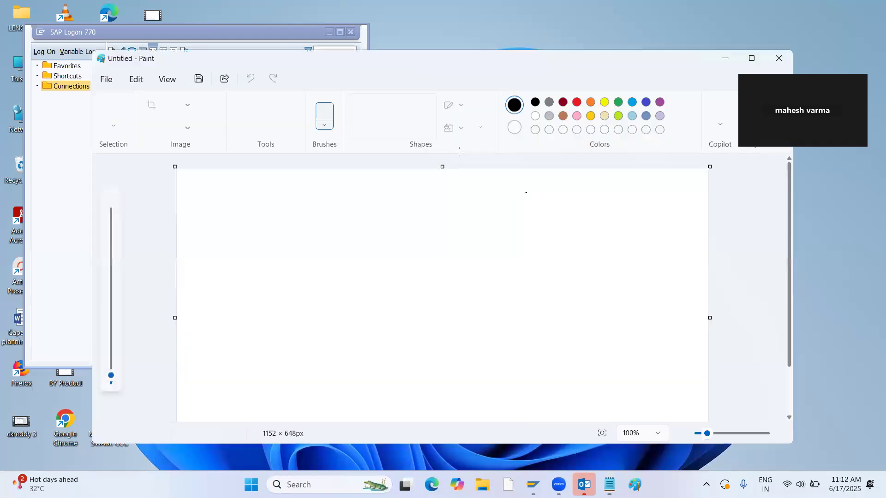
{"action": "left_click", "coordinate": [751, 59]}
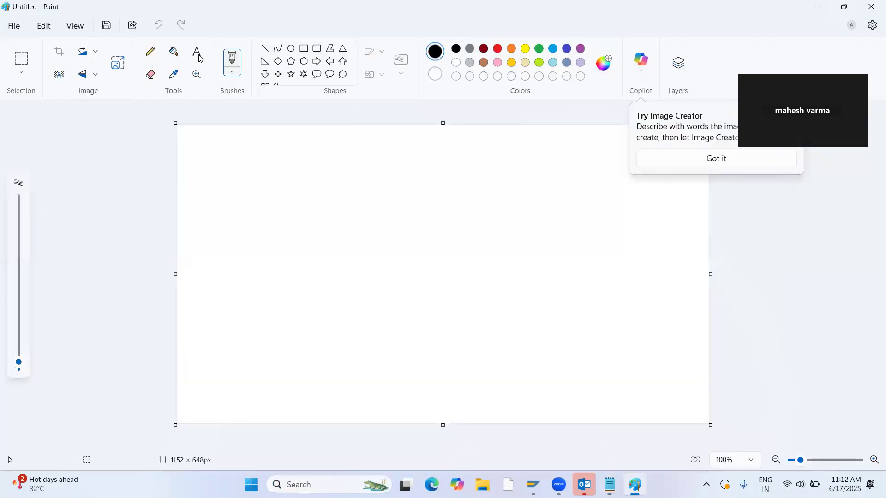
Add the text "new" in the canvas's upper-left area.
{"action": "left_click", "coordinate": [253, 157]}
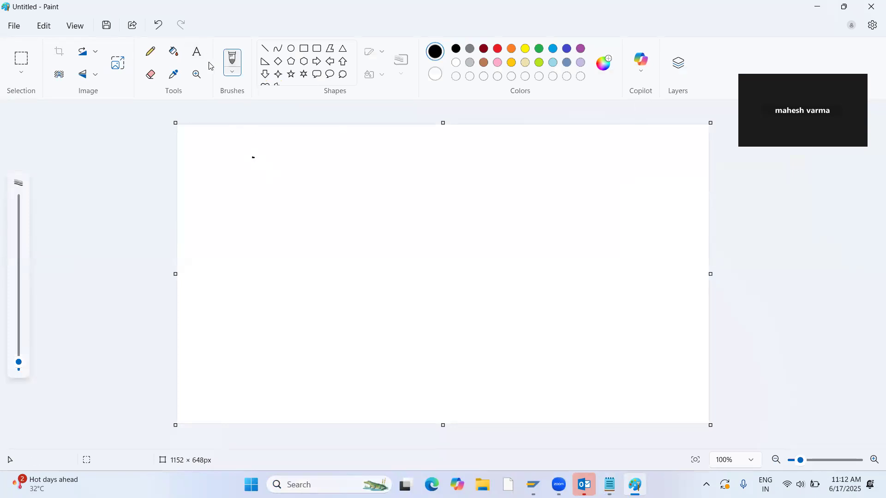
{"action": "left_click", "coordinate": [196, 51]}
{"action": "left_click", "coordinate": [260, 161]}
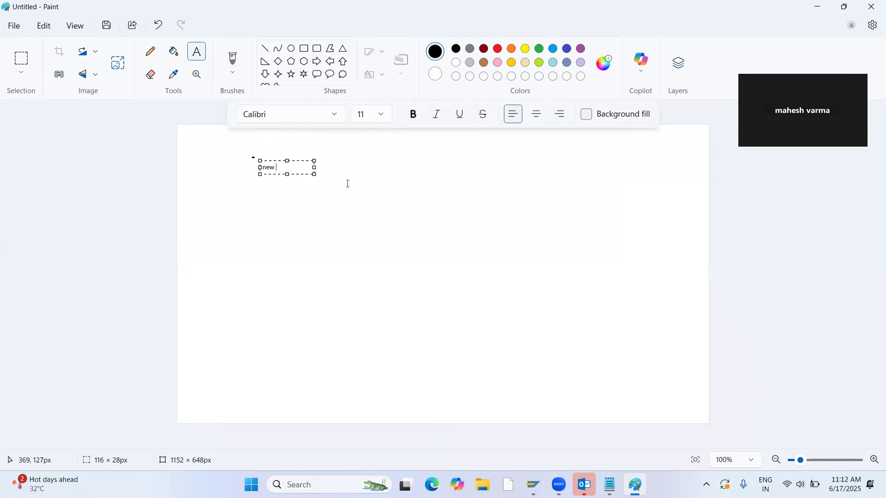
{"action": "type", "text": "new"}
{"action": "left_click", "coordinate": [249, 213]}
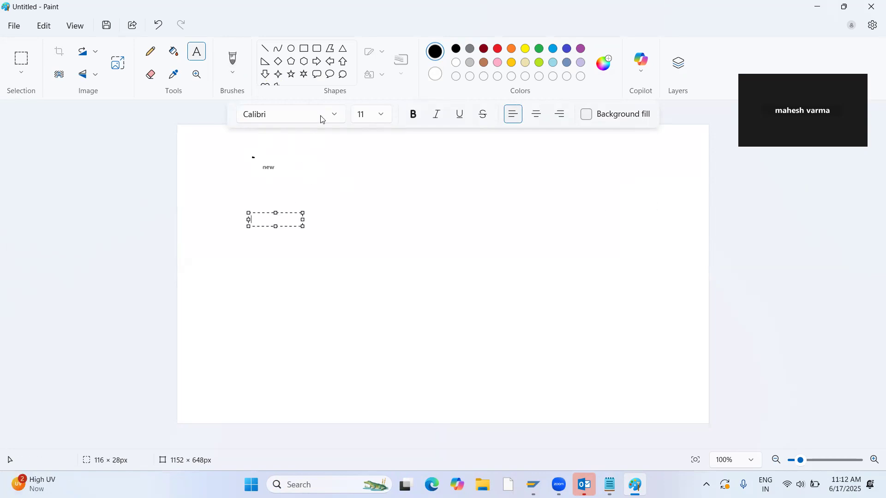
Set the font size to 16 and add the text "new safety" with "2" on a second line, below and beside "new".
{"action": "left_click", "coordinate": [378, 119]}
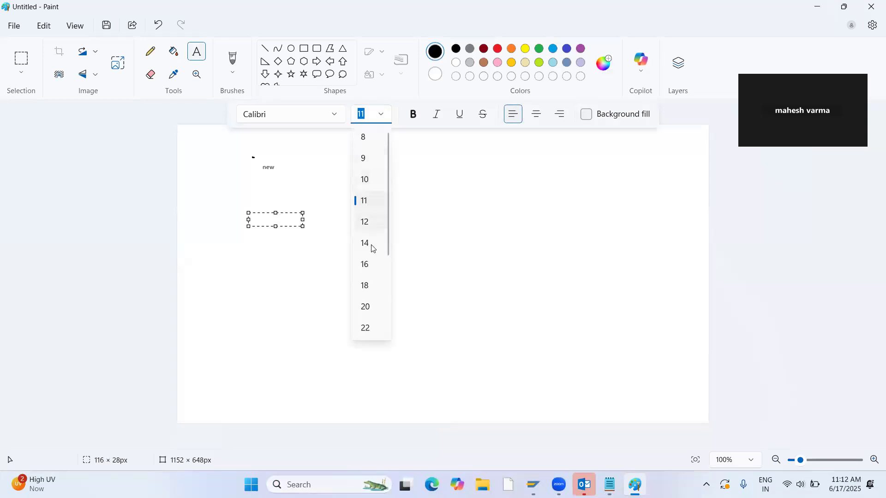
{"action": "left_click", "coordinate": [372, 271]}
{"action": "left_click", "coordinate": [346, 219]}
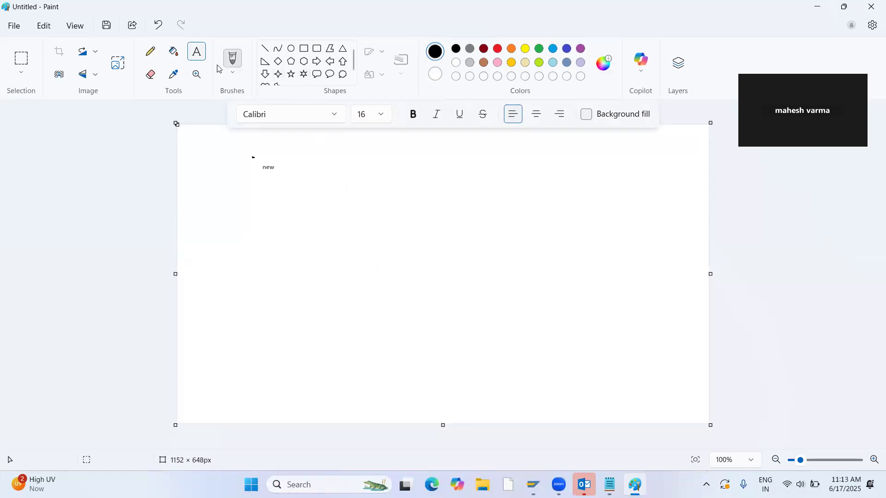
{"action": "left_click_drag", "start_coordinate": [296, 173], "coordinate": [479, 290]}
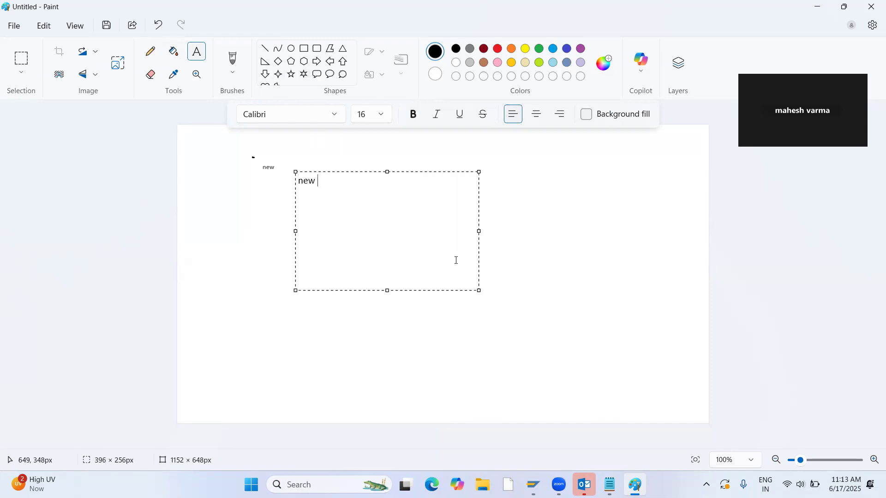
{"action": "type", "text": "new safty ett"}
{"action": "left_click", "coordinate": [511, 221]}
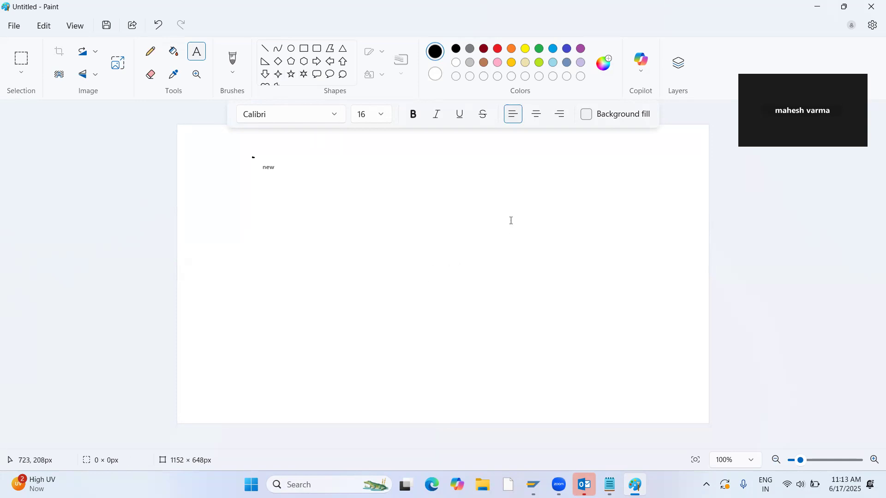
Draw a rounded rectangle to the right of "new safety" and label it "sfg".
{"action": "left_click", "coordinate": [317, 51]}
{"action": "left_click_drag", "start_coordinate": [397, 152], "coordinate": [528, 186]}
{"action": "left_click", "coordinate": [581, 177]}
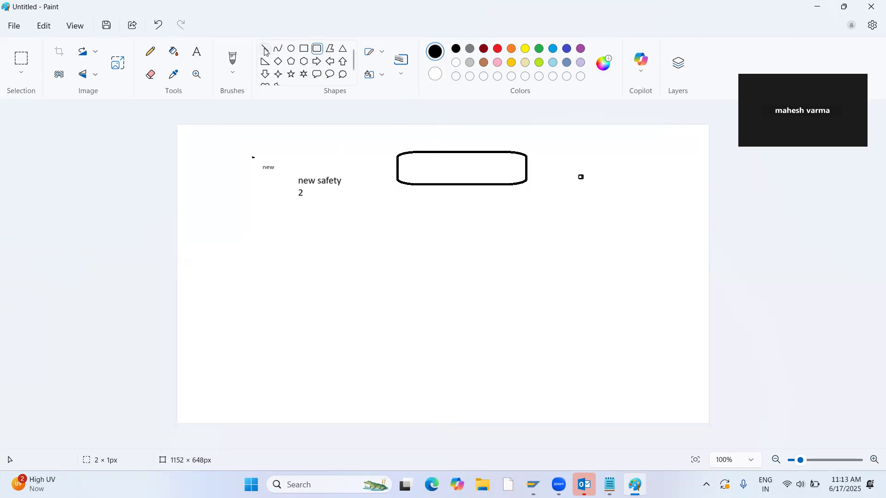
{"action": "left_click", "coordinate": [197, 51]}
{"action": "left_click", "coordinate": [416, 170]}
{"action": "type", "text": "sf"}
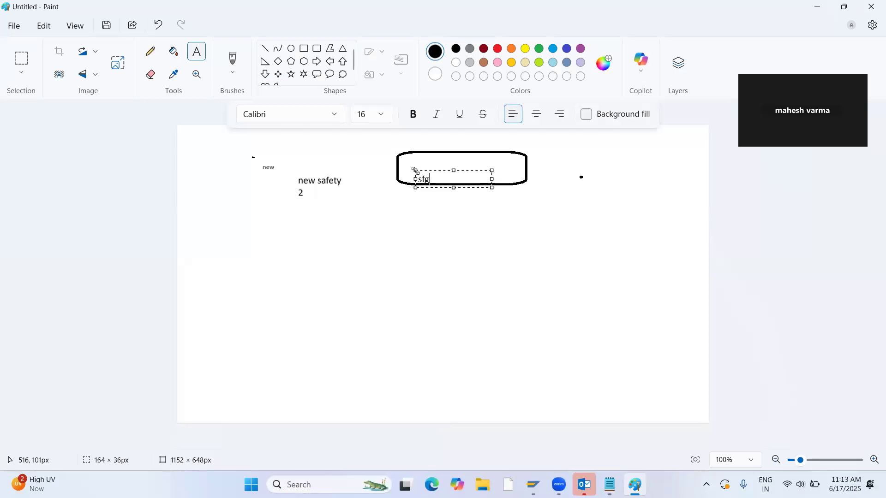
{"action": "type", "text": "g"}
{"action": "left_click", "coordinate": [457, 193]}
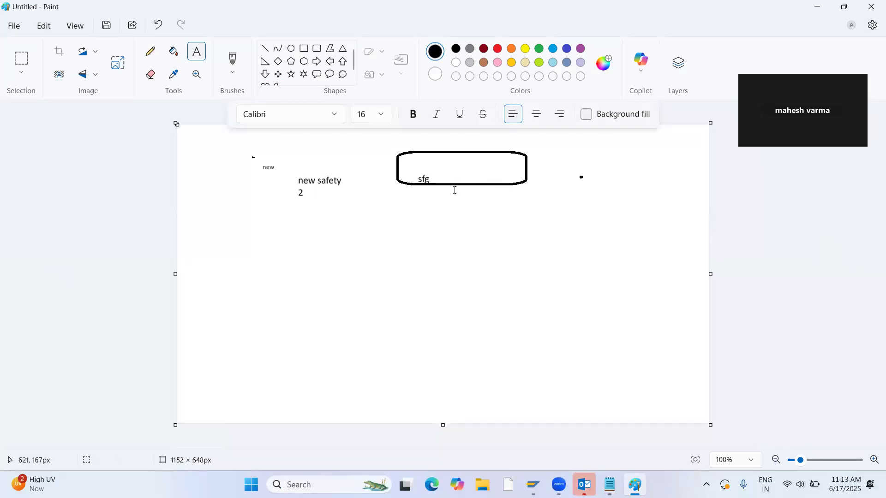
{"action": "left_click", "coordinate": [330, 64]}
{"action": "mouse_move", "coordinate": [439, 243]}
{"action": "left_mouse_down"}
{"action": "mouse_move", "coordinate": [443, 196]}
{"action": "mouse_move", "coordinate": [439, 220]}
{"action": "left_mouse_up"}
{"action": "key", "text": "ctrl+z"}
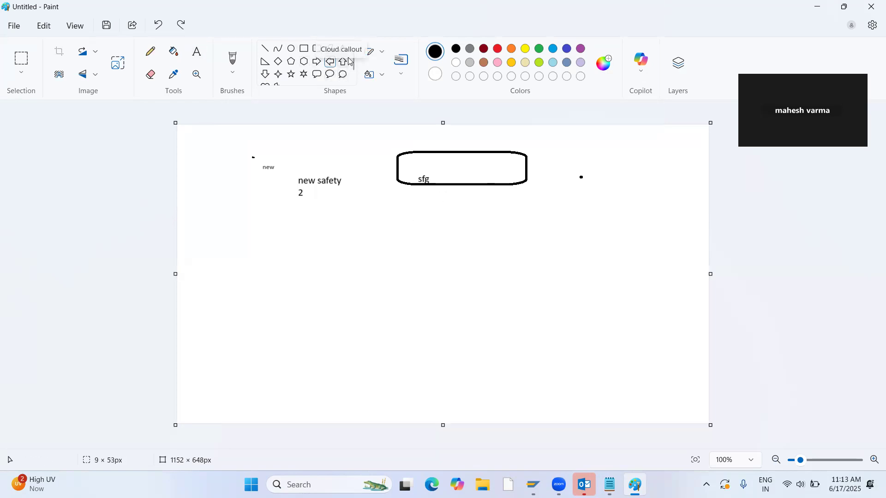
Draw an up arrow about 60 × 156 px below the sfg box and a rounded rectangle about 355 × 114 px beneath it.
{"action": "left_click", "coordinate": [343, 61]}
{"action": "left_click_drag", "start_coordinate": [447, 262], "coordinate": [419, 189]}
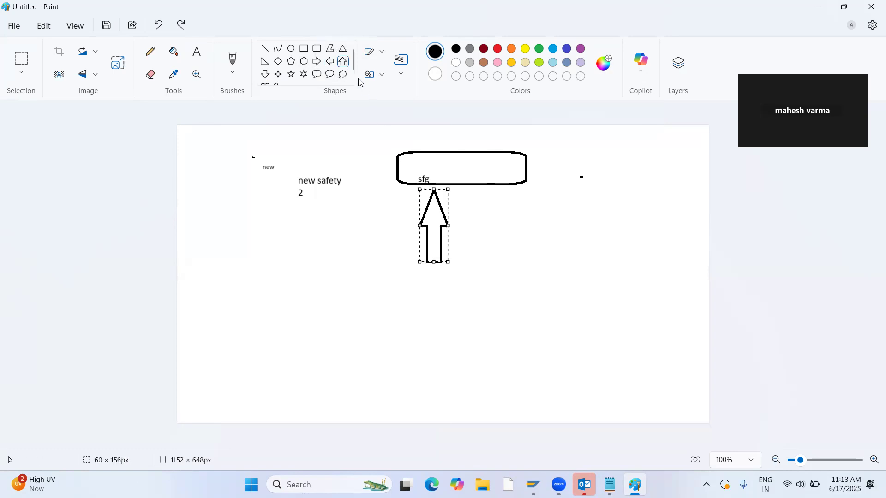
{"action": "left_click", "coordinate": [318, 48]}
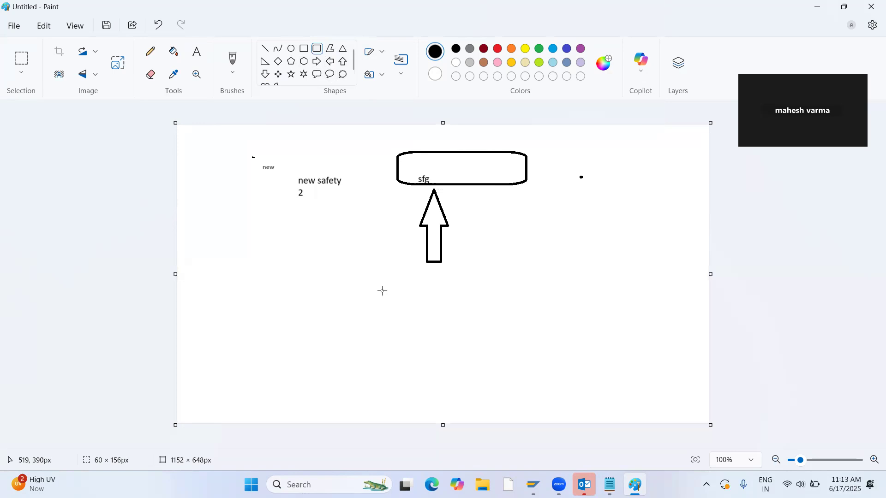
{"action": "left_click_drag", "start_coordinate": [386, 265], "coordinate": [550, 317]}
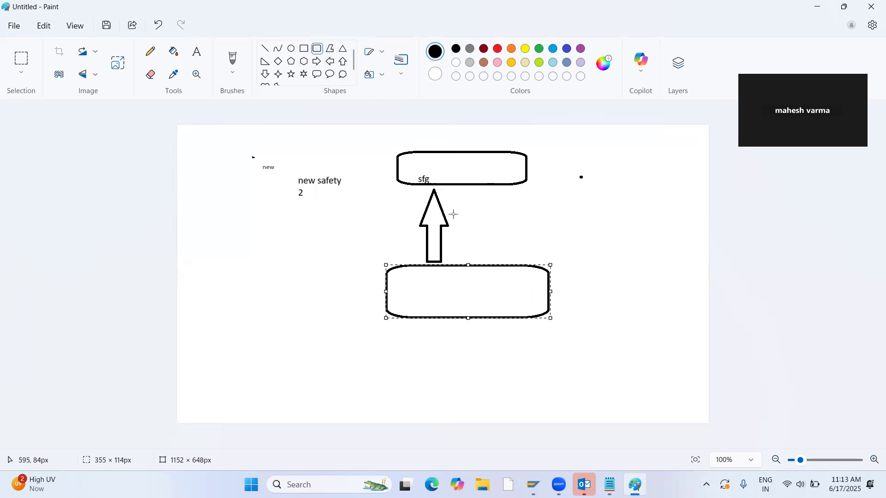
Label the lower rounded rectangle "raw-123".
{"action": "left_click", "coordinate": [197, 51]}
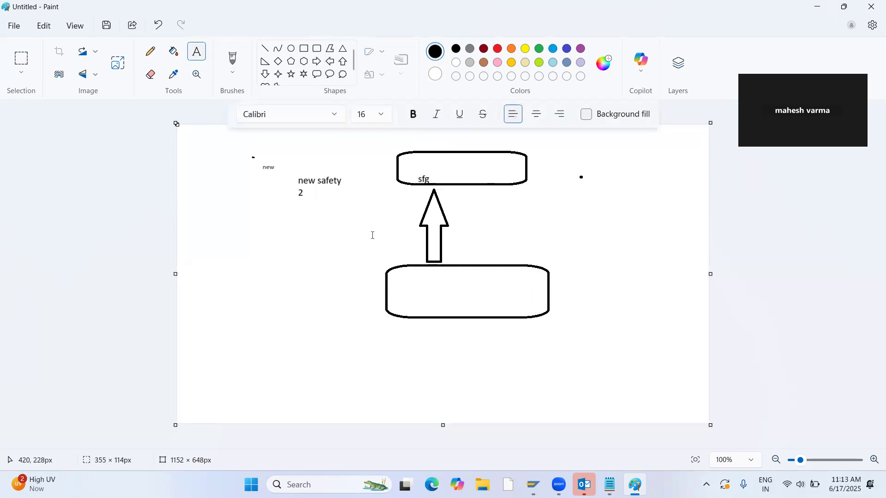
{"action": "left_click", "coordinate": [413, 291]}
{"action": "type", "text": "raw-123"}
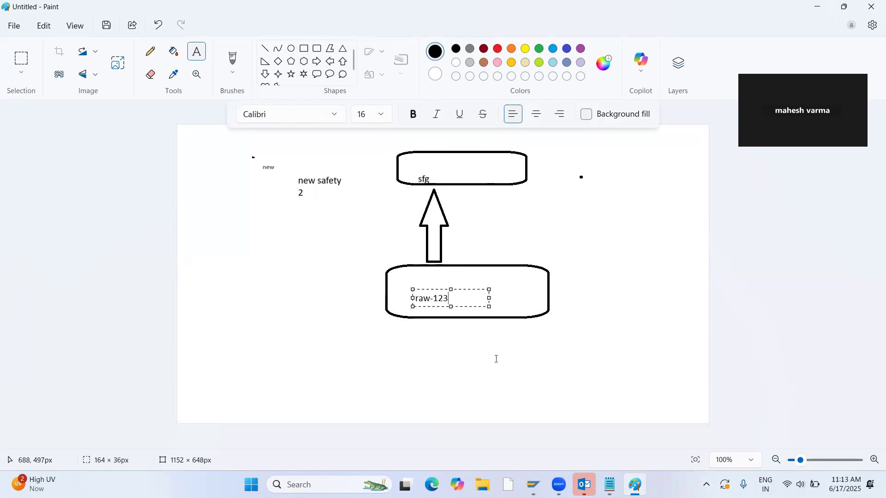
{"action": "left_click", "coordinate": [486, 333]}
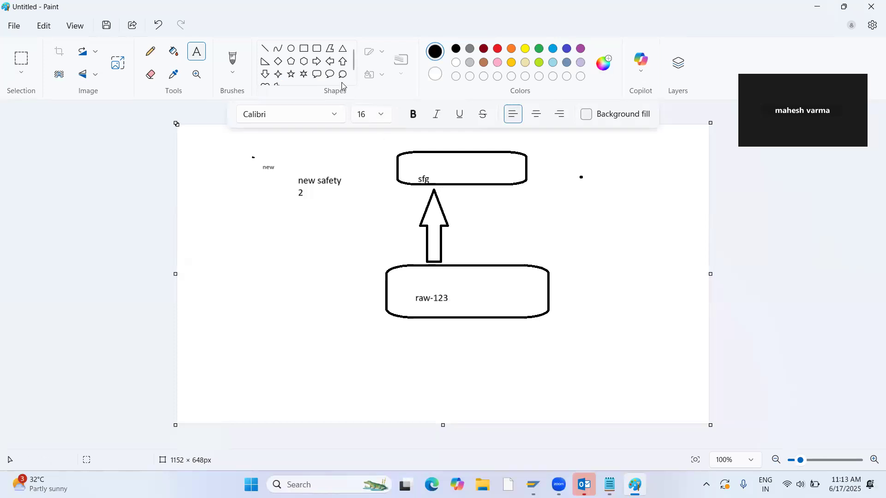
Draw a rounded rectangle about 444 × 136 px overlapping the raw-123 box, and an up arrow about 108 × 196 px from it to the sfg box.
{"action": "left_click", "coordinate": [317, 48]}
{"action": "left_click_drag", "start_coordinate": [478, 277], "coordinate": [684, 340]}
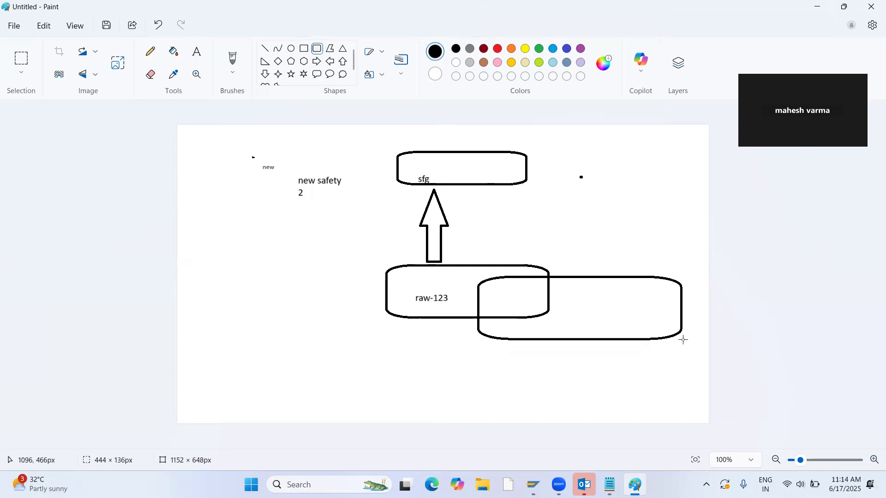
{"action": "left_click_drag", "start_coordinate": [683, 340], "coordinate": [683, 340]}
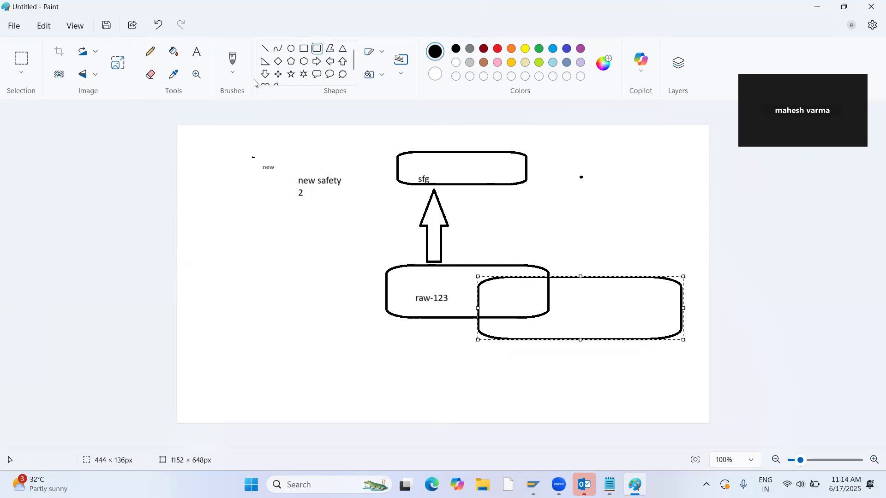
{"action": "left_click", "coordinate": [347, 66]}
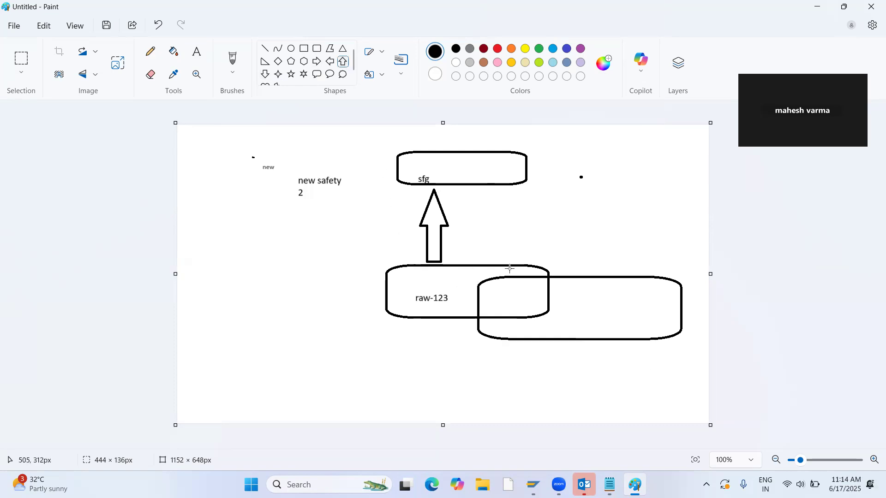
{"action": "left_click_drag", "start_coordinate": [537, 275], "coordinate": [484, 185]}
{"action": "left_click", "coordinate": [145, 285]}
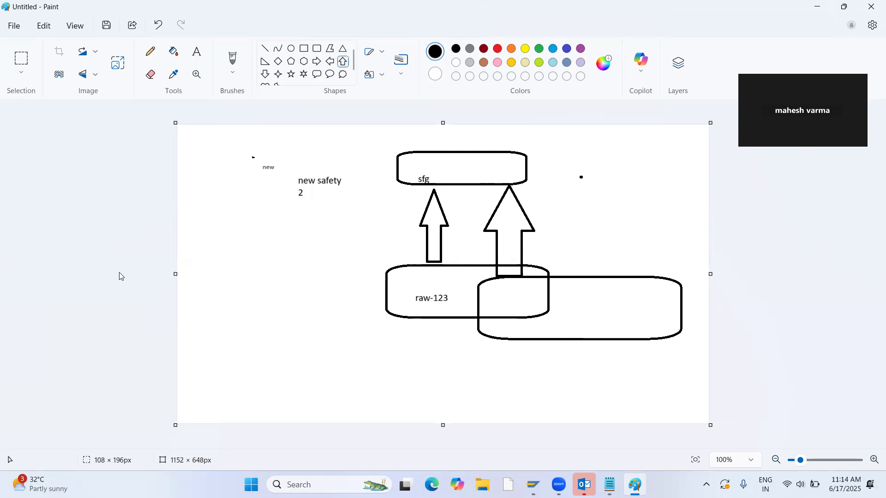
Switch to Notepad, break the second sentence after "Simple" and delete the phone number following "material".
{"action": "key", "text": "alt+Tab"}
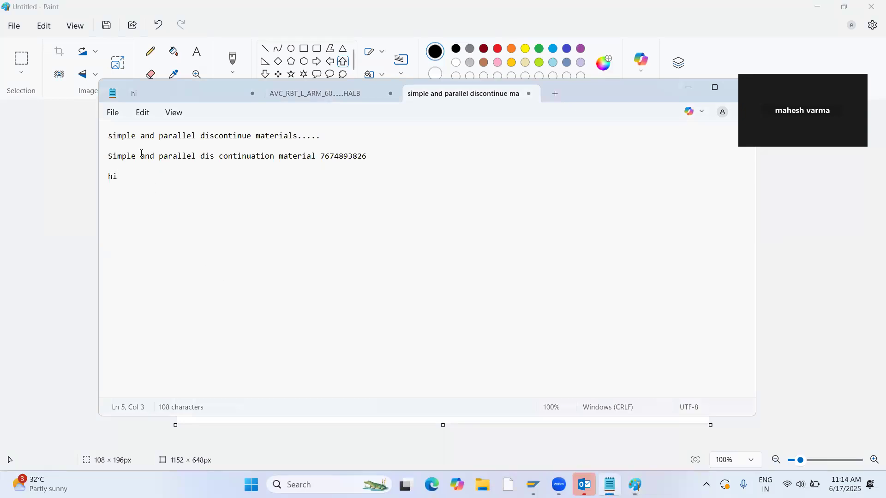
{"action": "key", "text": "Return"}
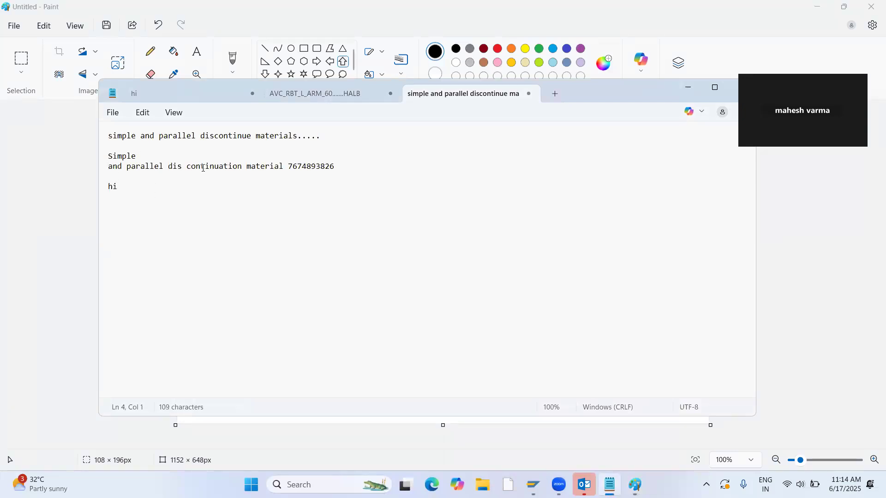
{"action": "left_click_drag", "start_coordinate": [290, 166], "coordinate": [347, 173]}
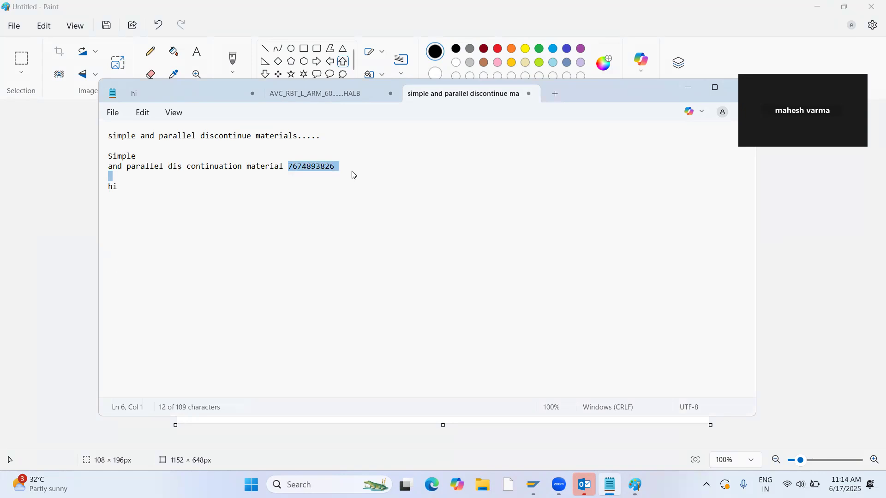
{"action": "key", "text": "BackSpace"}
{"action": "key", "text": "Return"}
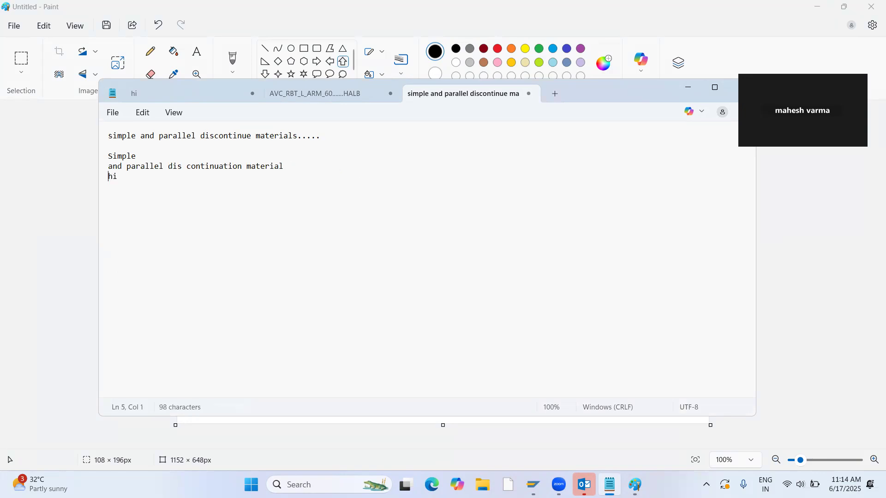
Return to Paint and add the text "17.06.2025" to the left of the raw-123 box.
{"action": "key", "text": "alt+Tab"}
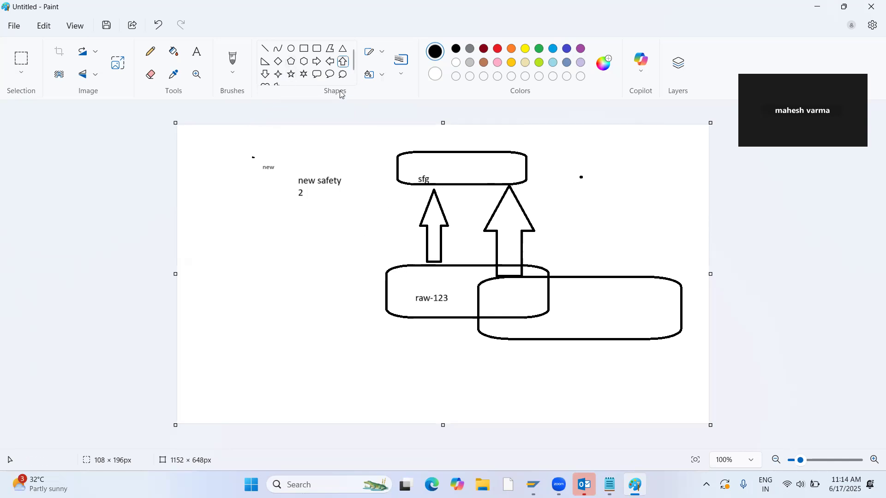
{"action": "left_click", "coordinate": [197, 53]}
{"action": "left_click", "coordinate": [303, 272]}
{"action": "type", "text": "17.06.2025"}
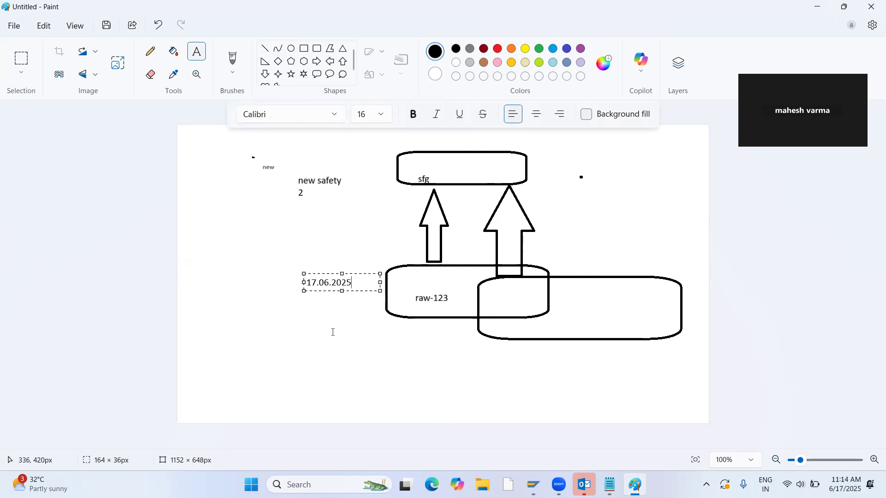
{"action": "left_click", "coordinate": [334, 303]}
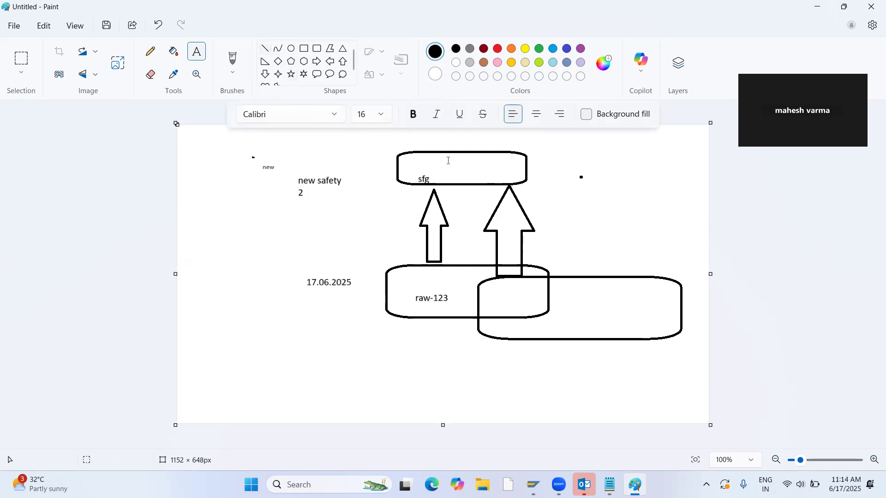
Draw crossed lines over the raw-123 box's left edge and a dark red line about 75 × 204 px linking the sfg and unlabeled boxes.
{"action": "mouse_move", "coordinate": [359, 269]}
{"action": "left_mouse_down"}
{"action": "mouse_move", "coordinate": [385, 286]}
{"action": "mouse_move", "coordinate": [372, 266]}
{"action": "mouse_move", "coordinate": [407, 295]}
{"action": "left_mouse_up"}
{"action": "left_click", "coordinate": [263, 48]}
{"action": "left_click_drag", "start_coordinate": [398, 258], "coordinate": [374, 318]}
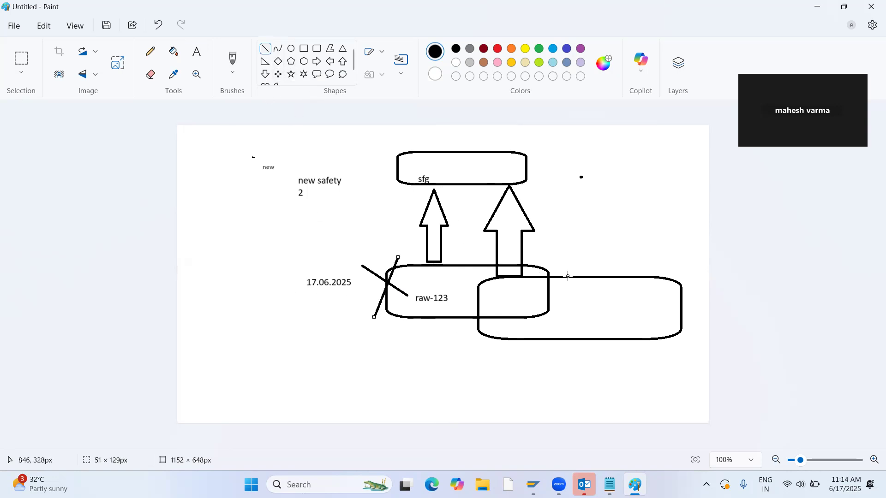
{"action": "left_click", "coordinate": [484, 49]}
{"action": "left_click_drag", "start_coordinate": [560, 276], "coordinate": [525, 182]}
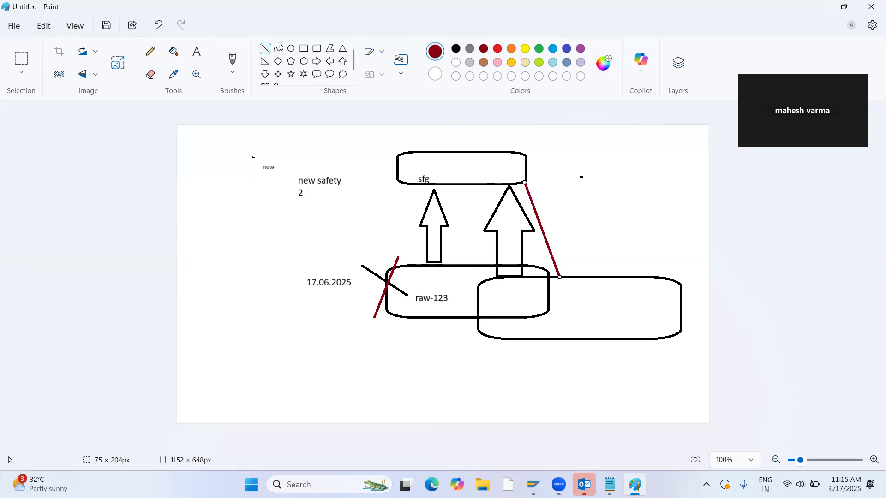
Draw a rectangle about 61 × 66 px to the left of "new safety" and colour its outline blue.
{"action": "left_click", "coordinate": [305, 50]}
{"action": "left_click_drag", "start_coordinate": [220, 174], "coordinate": [248, 206]}
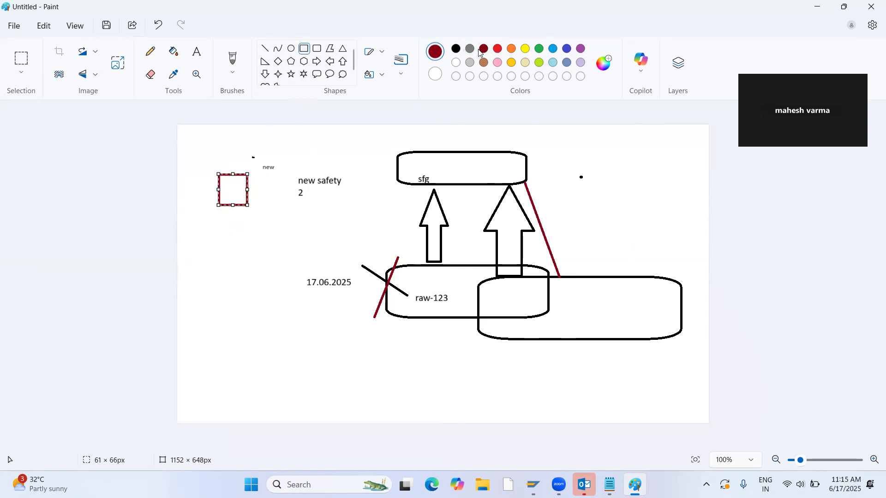
{"action": "left_click", "coordinate": [552, 49]}
{"action": "left_click", "coordinate": [290, 243]}
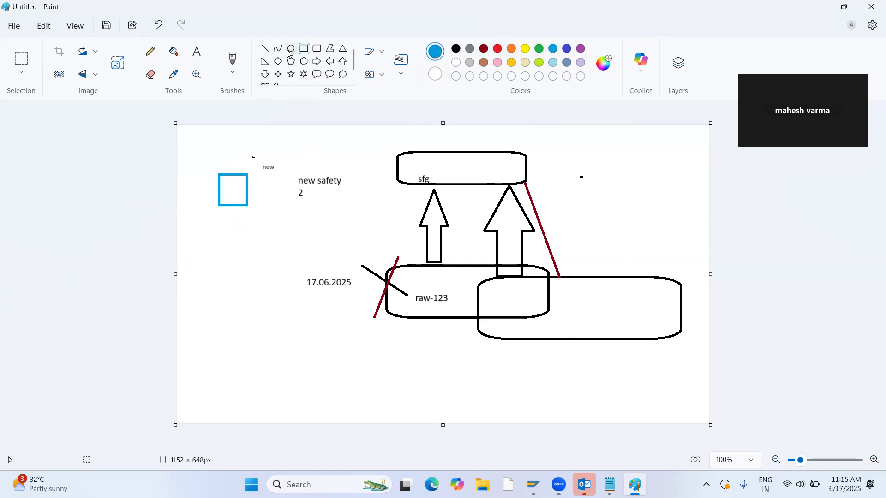
Draw two tall blue rectangles, about 55 × 144 px and 55 × 158 px, below and on either side of the blue square.
{"action": "left_click_drag", "start_coordinate": [186, 194], "coordinate": [211, 260]}
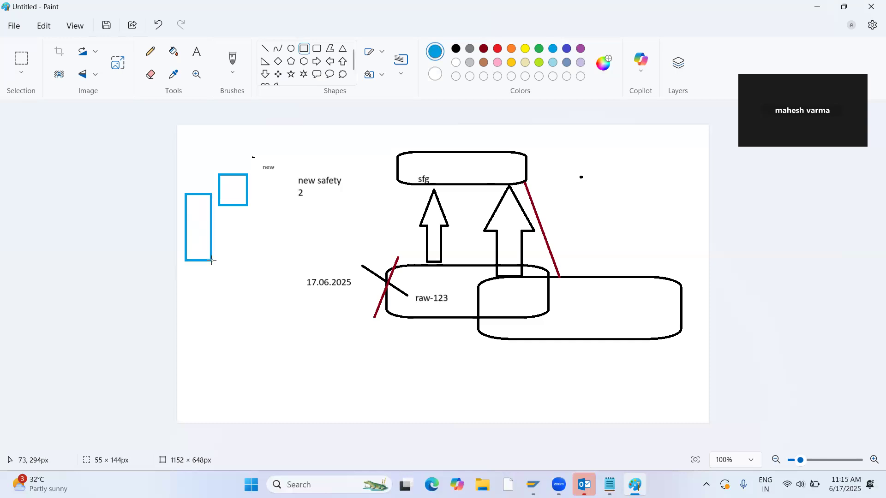
{"action": "left_click", "coordinate": [243, 256]}
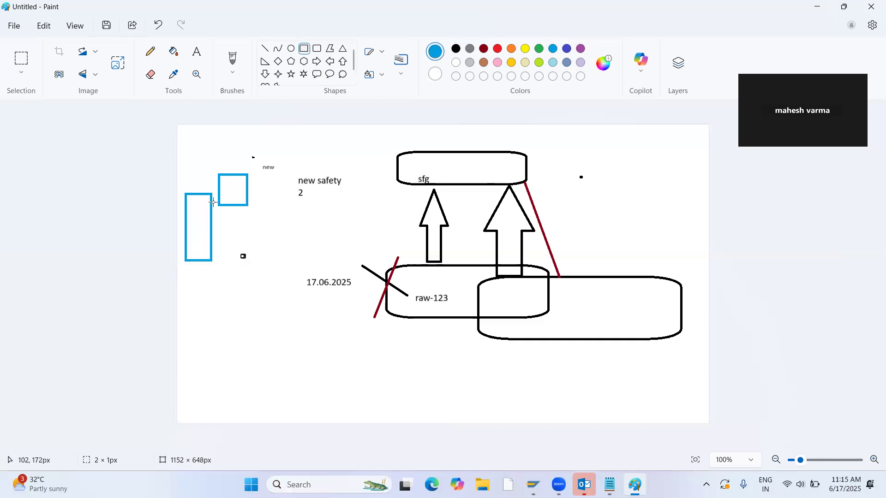
{"action": "left_click_drag", "start_coordinate": [255, 193], "coordinate": [281, 266]}
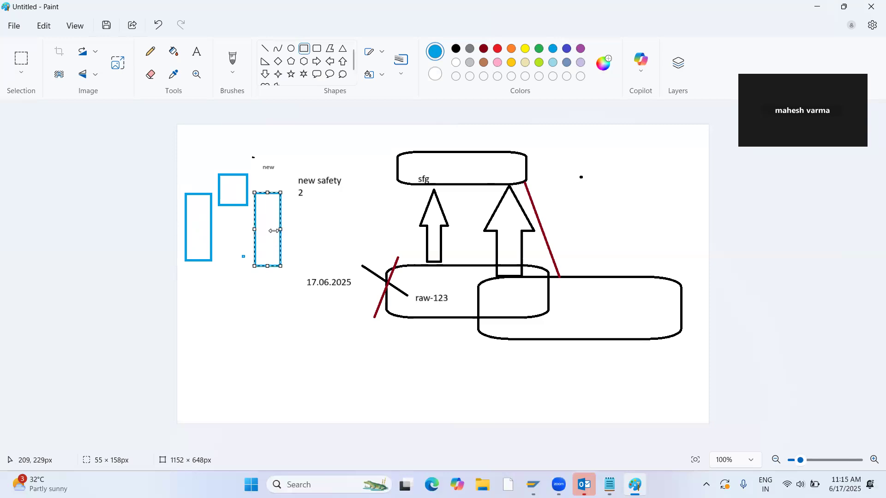
{"action": "left_click", "coordinate": [309, 238]}
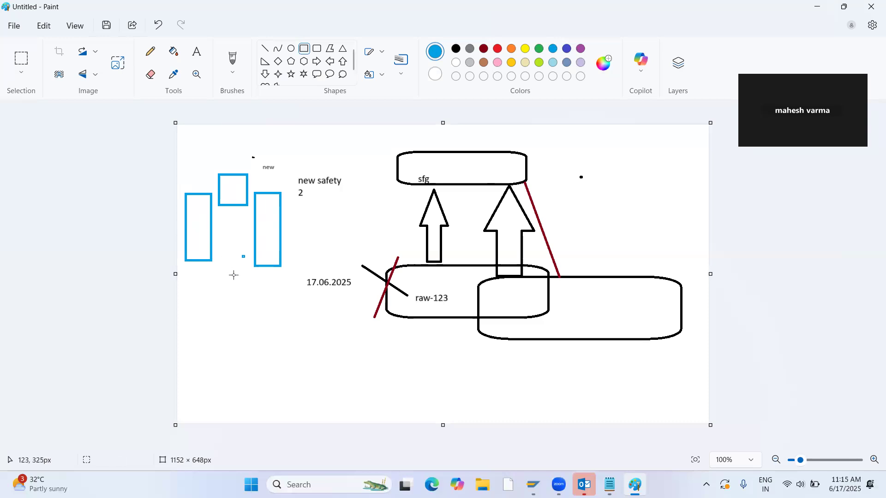
Switch to SAP Logon, open the SAP ECC connection and log on to client 800 with the user ID and account password.
{"action": "mouse_move", "coordinate": [533, 485]}
{"action": "left_click", "coordinate": [534, 428]}
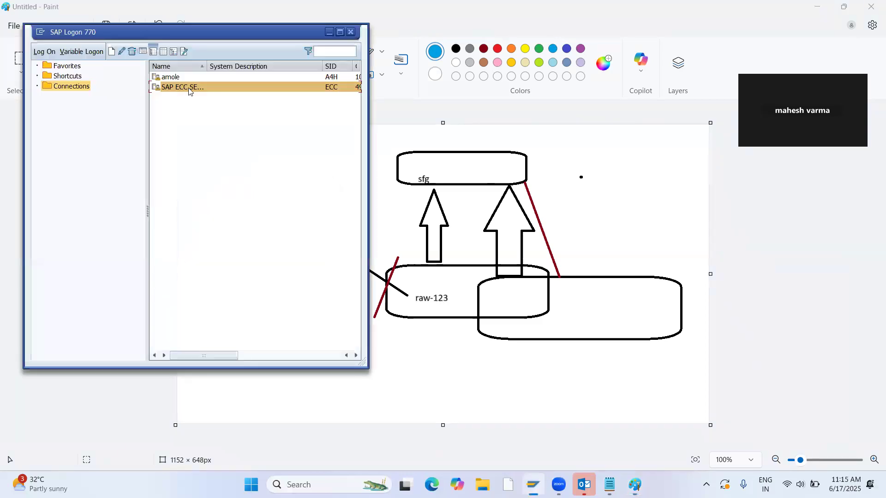
{"action": "double_click", "coordinate": [190, 89]}
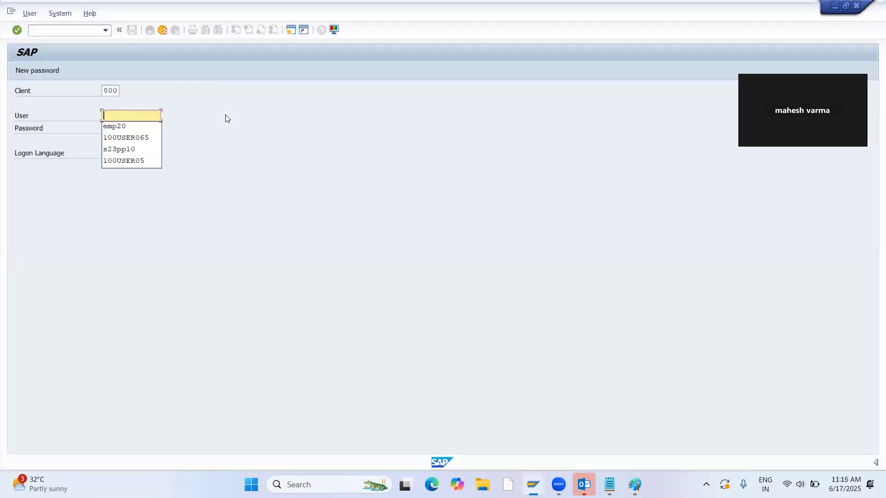
{"action": "key", "text": "Down"}
{"action": "key", "text": "Return"}
{"action": "key", "text": "Tab"}
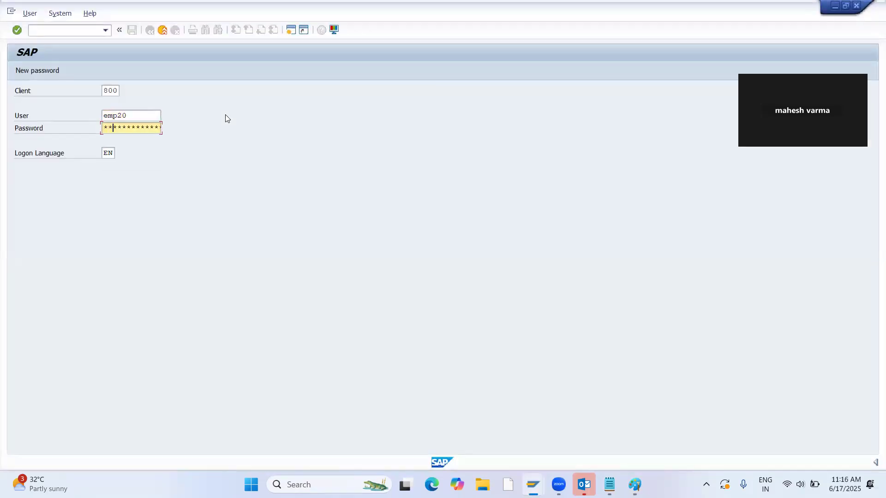
{"action": "key", "text": "Return"}
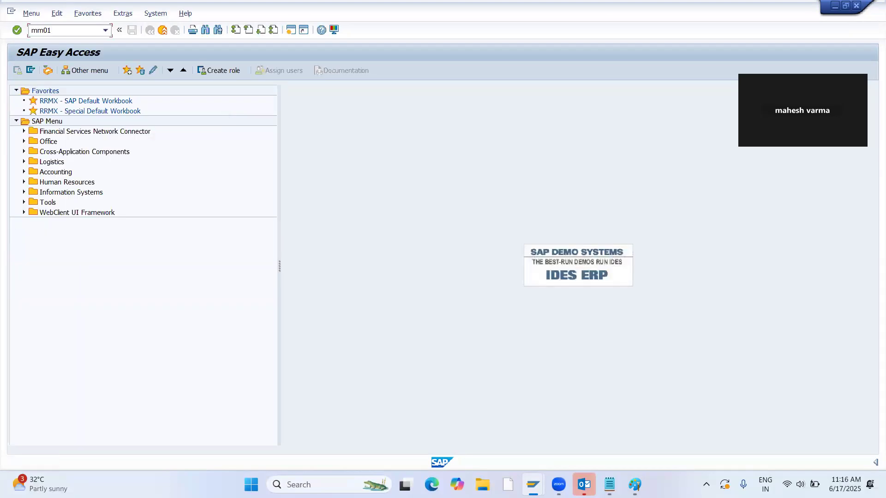
Run transaction mm01 and set the industry sector to Pharmaceuticals and the material type to HALB semi-finished.
{"action": "key", "text": "Return"}
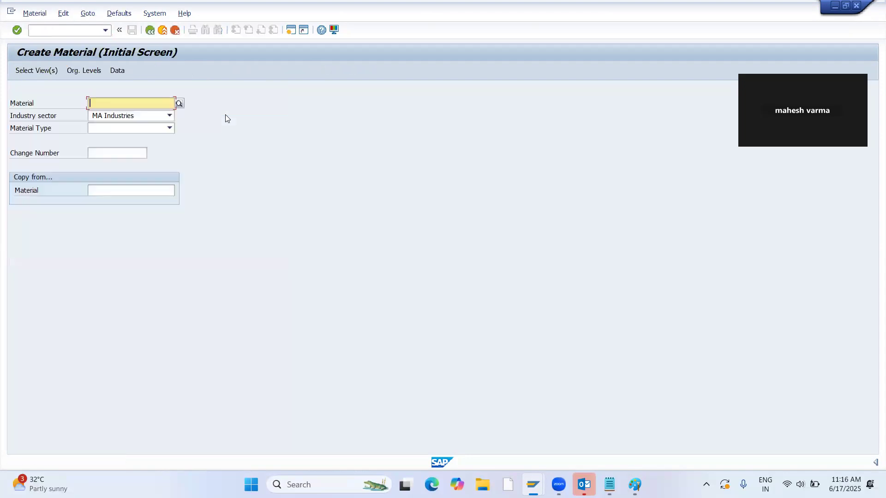
{"action": "key", "text": "Tab"}
{"action": "type", "text": "P"}
{"action": "key", "text": "Tab"}
{"action": "type", "text": "H"}
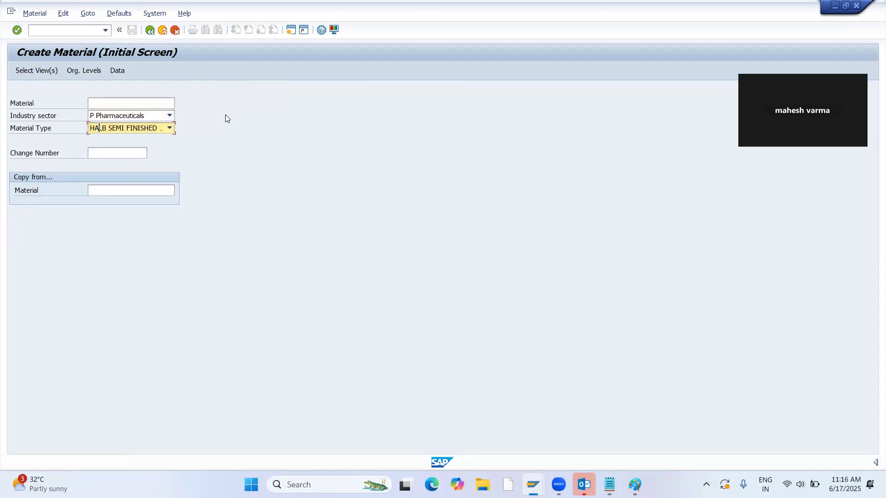
{"action": "key", "text": "Tab"}
{"action": "key", "text": "Tab"}
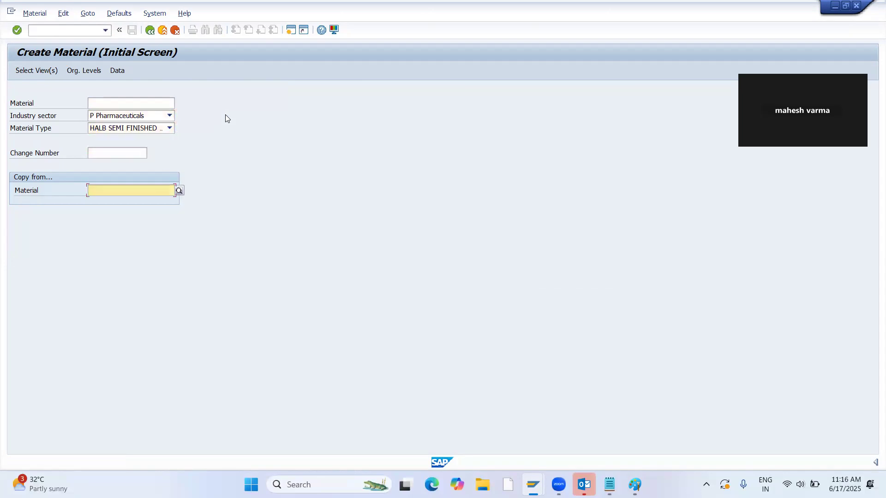
{"action": "key", "text": "Return"}
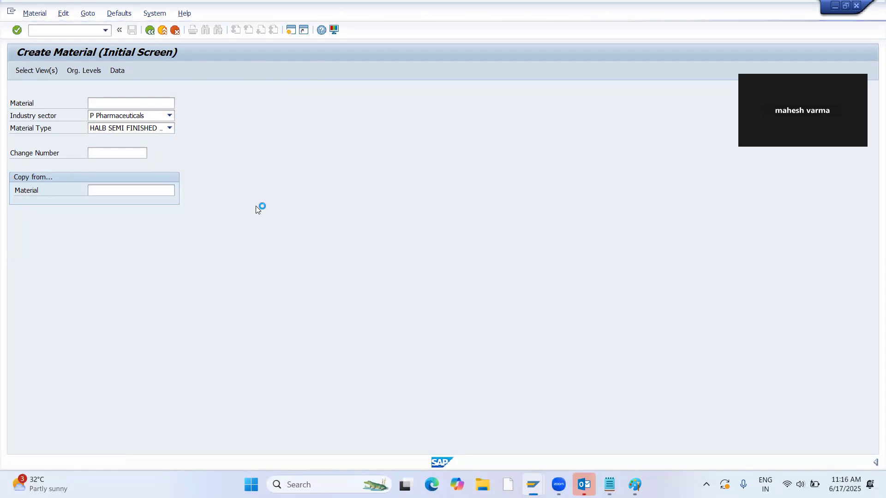
Set material 31 as the copy-from reference and continue to the view selection.
{"action": "left_click", "coordinate": [168, 191]}
{"action": "left_click", "coordinate": [169, 192]}
{"action": "key", "text": "Down"}
{"action": "key", "text": "Down"}
{"action": "key", "text": "Return"}
{"action": "key", "text": "Return"}
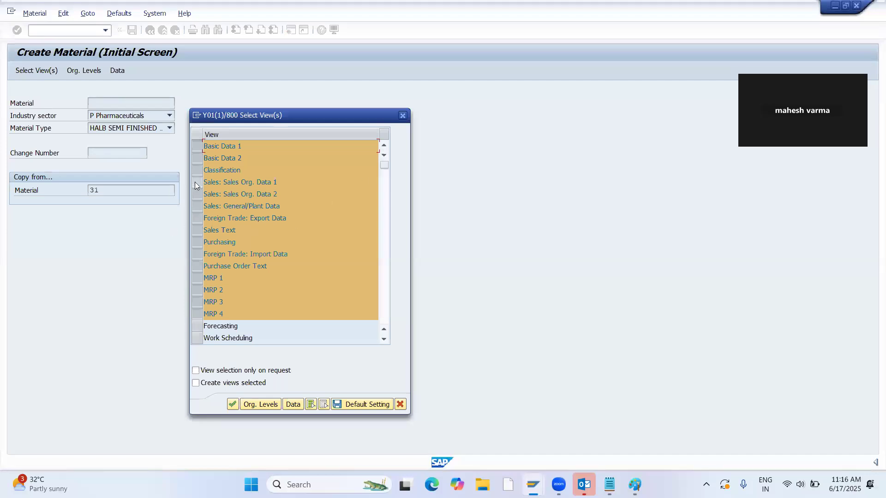
Deselect the Classification, Purchasing, Foreign Trade: Import Data and Purchase Order Text views.
{"action": "left_click", "coordinate": [196, 170]}
{"action": "left_click", "coordinate": [196, 243]}
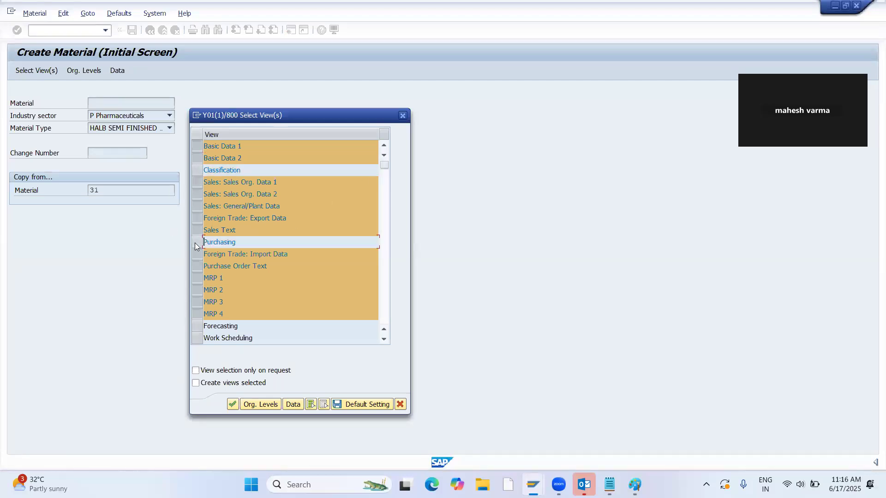
{"action": "left_click", "coordinate": [197, 254]}
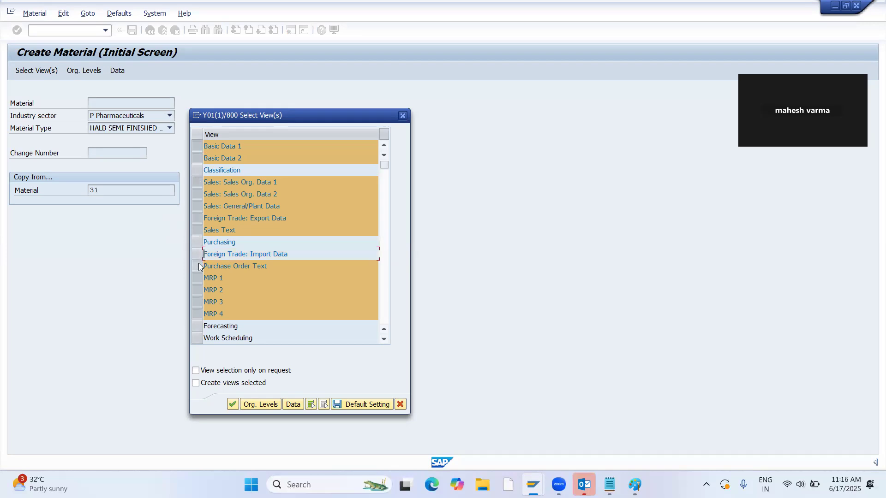
{"action": "left_click", "coordinate": [197, 266]}
{"action": "scroll", "coordinate": [234, 251], "scroll_direction": "down", "scroll_amount": 1}
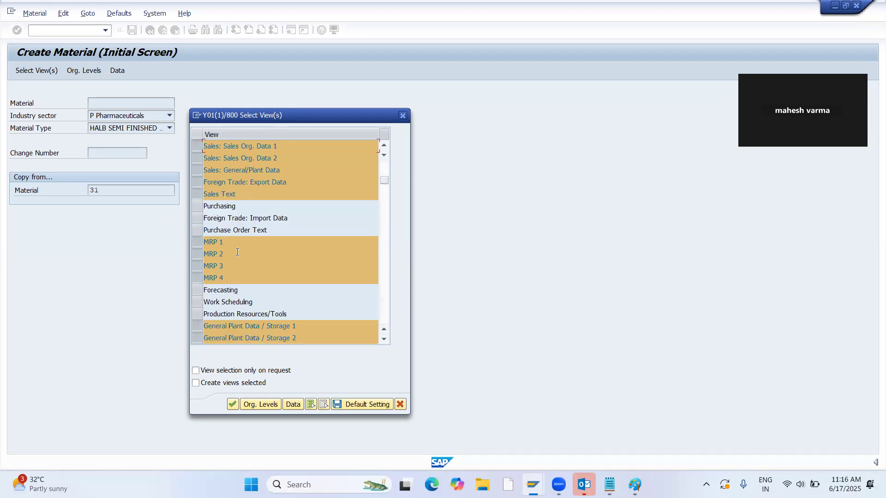
Deselect General Plant Data / Storage 1 and 2, add the Work Scheduling view and confirm the view selection.
{"action": "scroll", "coordinate": [237, 252], "scroll_direction": "down", "scroll_amount": 2}
{"action": "left_click", "coordinate": [199, 254]}
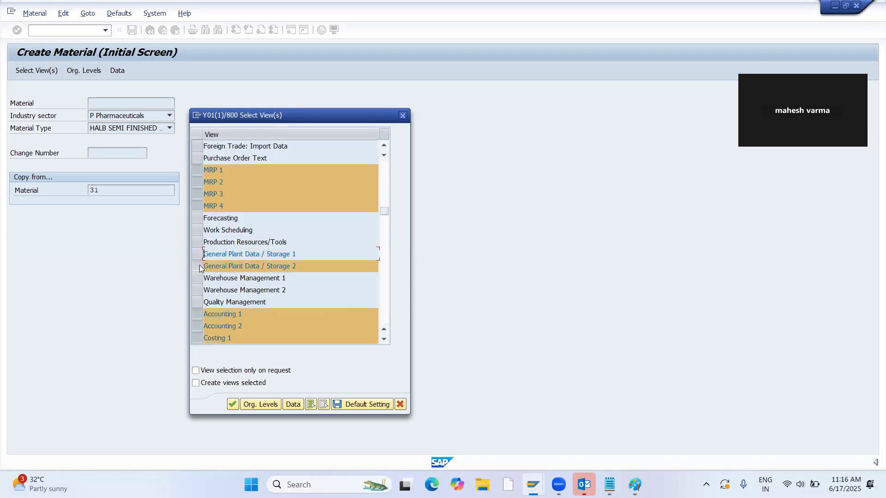
{"action": "left_click", "coordinate": [199, 266]}
{"action": "scroll", "coordinate": [207, 315], "scroll_direction": "down", "scroll_amount": 2}
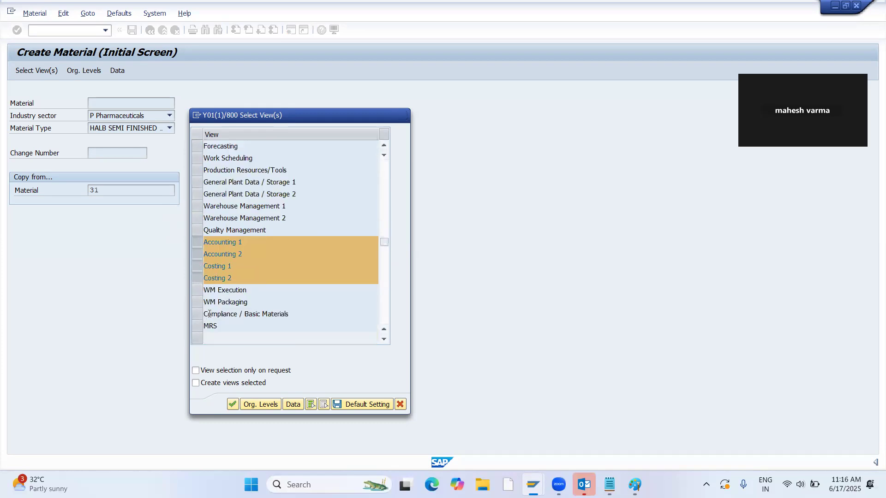
{"action": "scroll", "coordinate": [212, 304], "scroll_direction": "up", "scroll_amount": 4}
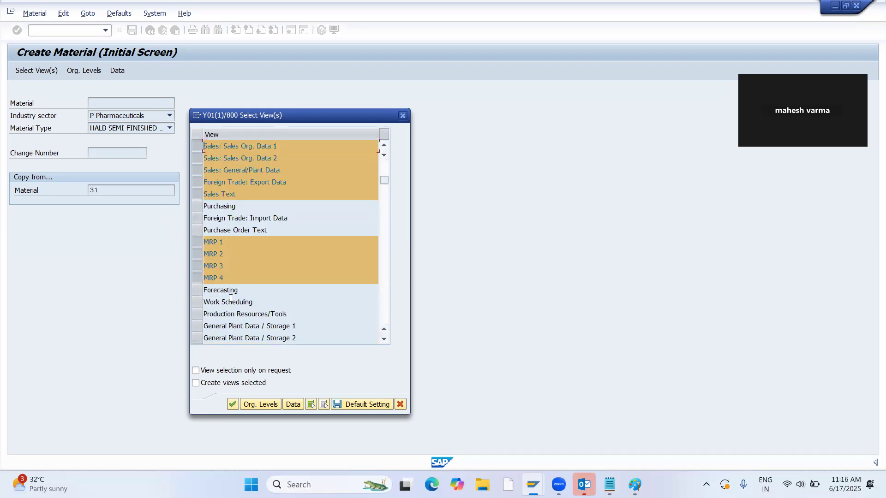
{"action": "left_click", "coordinate": [197, 303]}
{"action": "key", "text": "Return"}
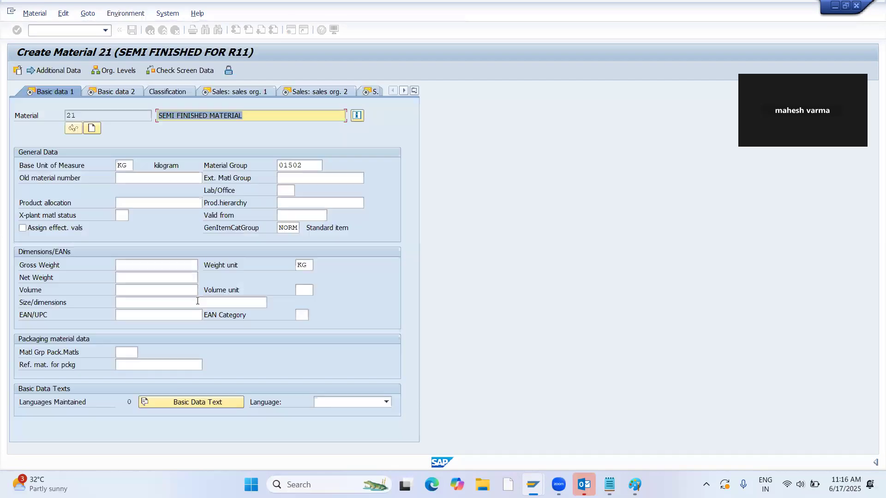
Accept the basic data and set the tax classification to 0 for MWST, JOIG, JOCG, JOSG and JOUG.
{"action": "key", "text": "Return"}
{"action": "key", "text": "Return"}
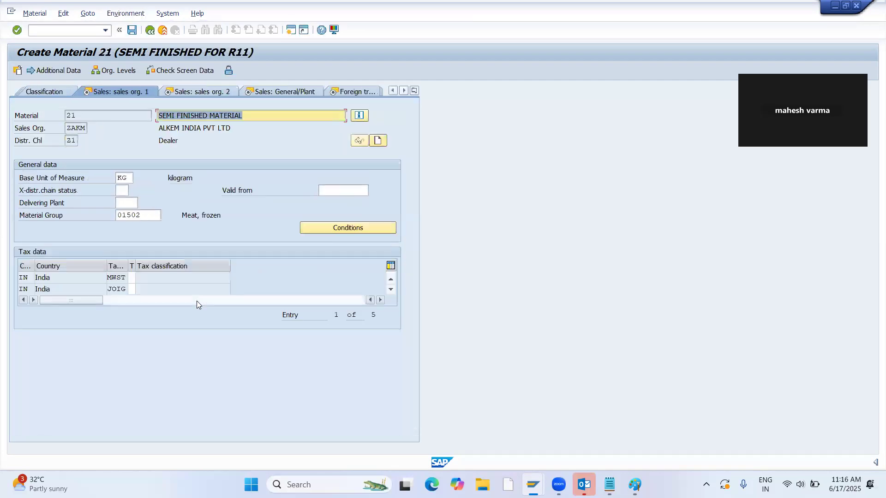
{"action": "key", "text": "Return"}
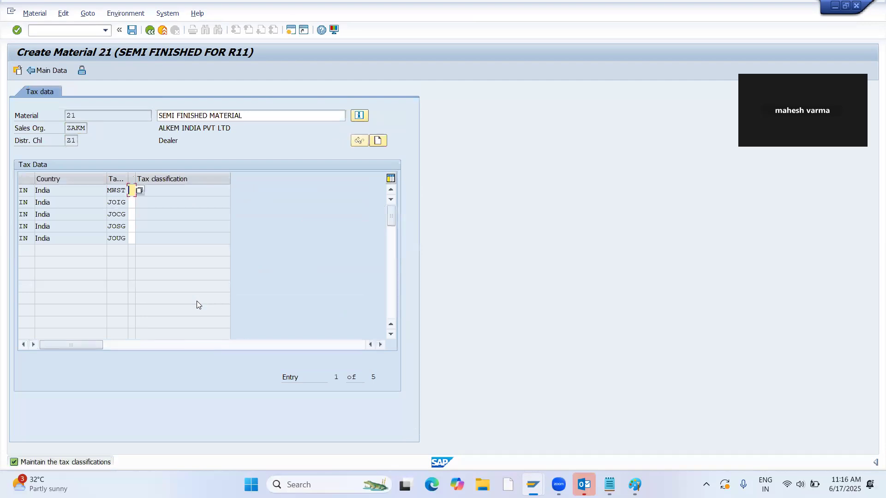
{"action": "type", "text": "0"}
{"action": "key", "text": "Return"}
{"action": "type", "text": "0"}
{"action": "key", "text": "Return"}
{"action": "type", "text": "0"}
{"action": "key", "text": "Return"}
{"action": "type", "text": "0"}
{"action": "key", "text": "Return"}
{"action": "type", "text": "0"}
{"action": "key", "text": "Return"}
Set the item category group to 0002 Configuration and continue to the general plant sales data.
{"action": "key", "text": "Return"}
{"action": "key", "text": "Return"}
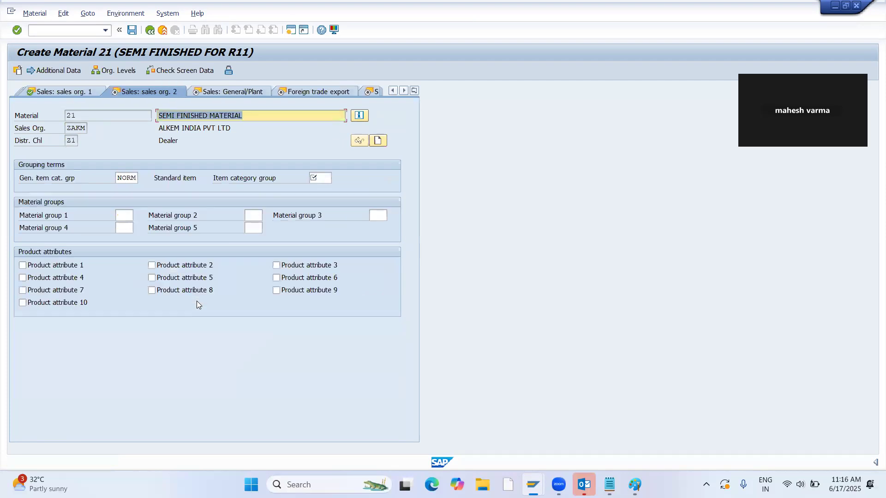
{"action": "key", "text": "Return"}
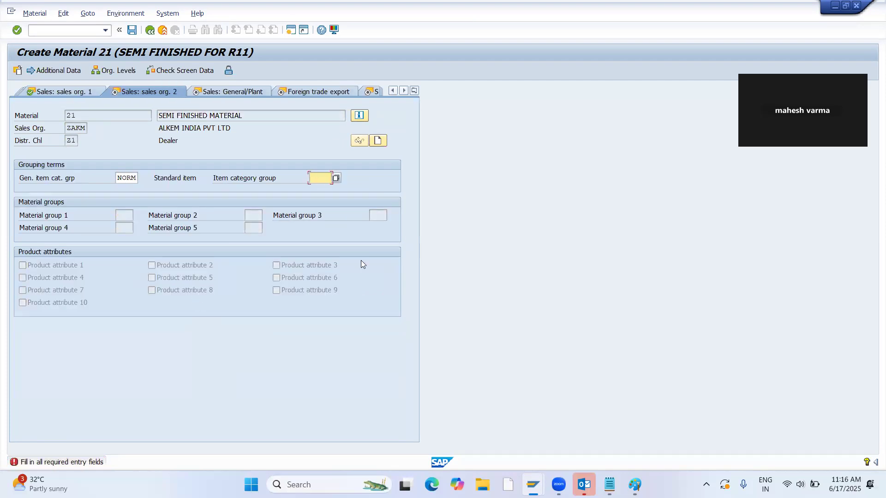
{"action": "left_click", "coordinate": [350, 179]}
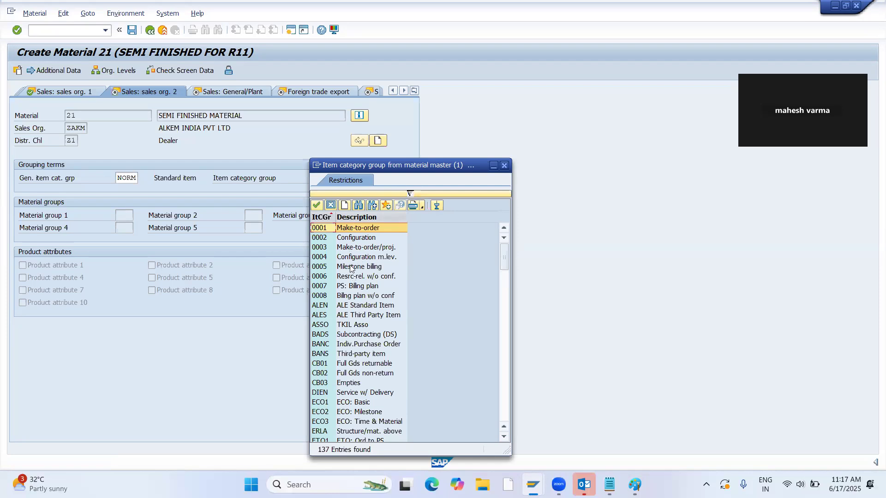
{"action": "double_click", "coordinate": [353, 237]}
{"action": "key", "text": "Return"}
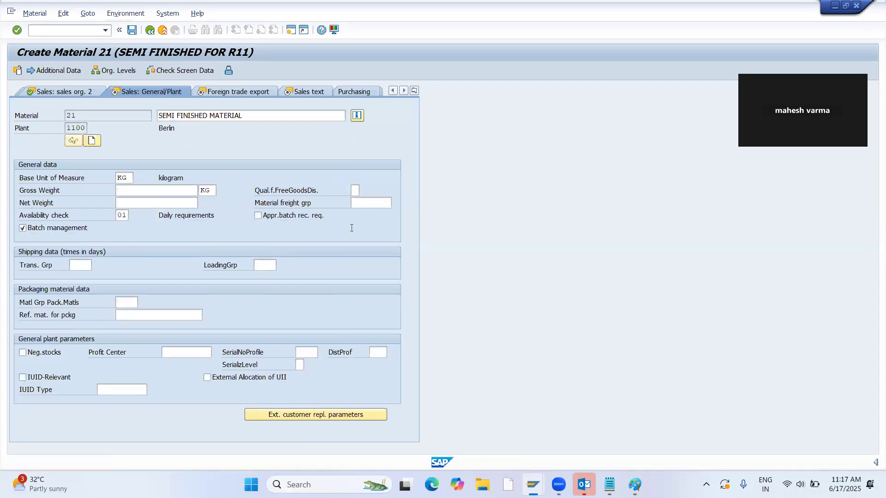
Accept the general plant and foreign trade export data and enter "aSSC" as the English sales text.
{"action": "key", "text": "Return"}
{"action": "key", "text": "Return"}
{"action": "type", "text": "aSSC"}
{"action": "key", "text": "Return"}
{"action": "key", "text": "Return"}
{"action": "key", "text": "Return"}
{"action": "key", "text": "Return"}
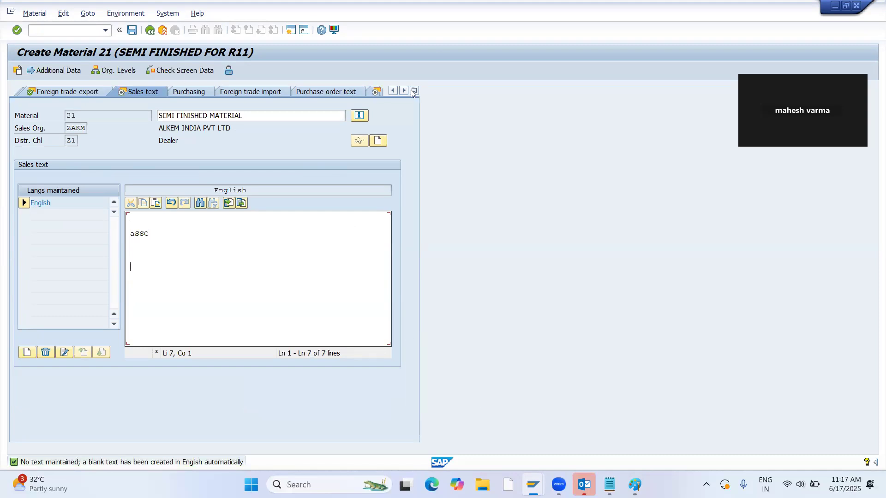
In the MRP 1 view, set the MRP type to PD, the MRP controller to 000 and the lot size to EX.
{"action": "left_click", "coordinate": [376, 91]}
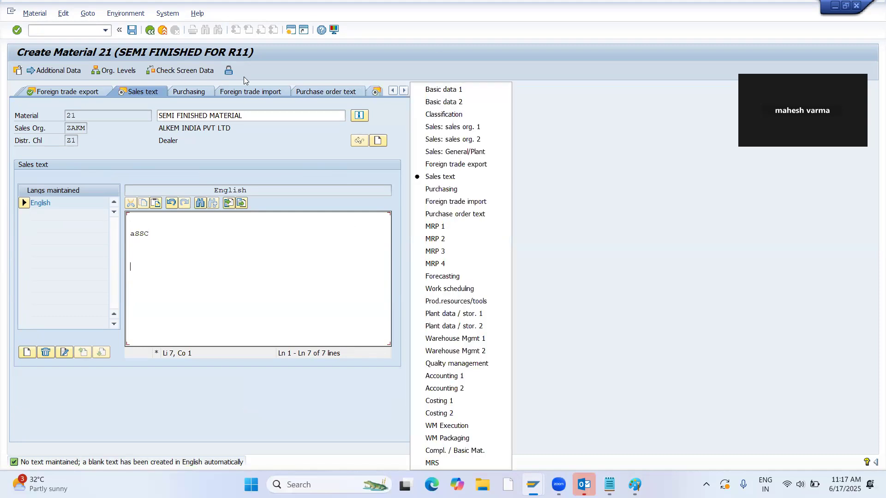
{"action": "left_click", "coordinate": [455, 228]}
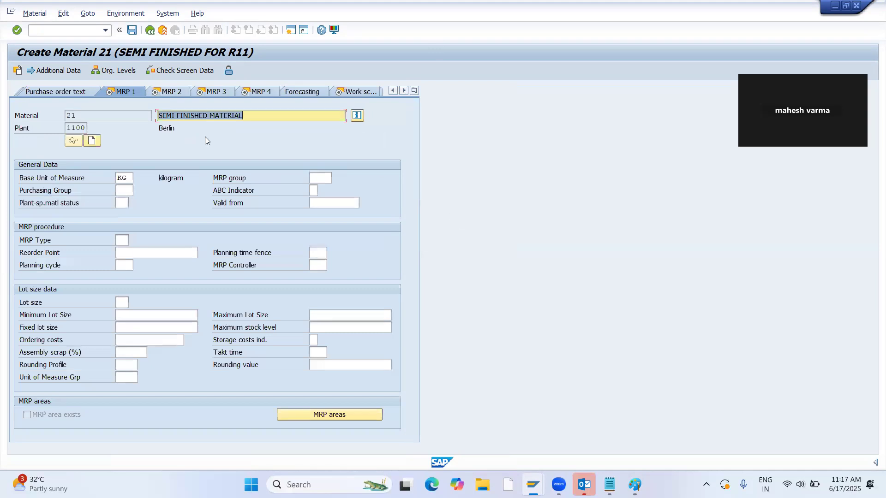
{"action": "key", "text": "Tab"}
{"action": "key", "text": "Tab"}
{"action": "key", "text": "Return"}
{"action": "type", "text": "PD"}
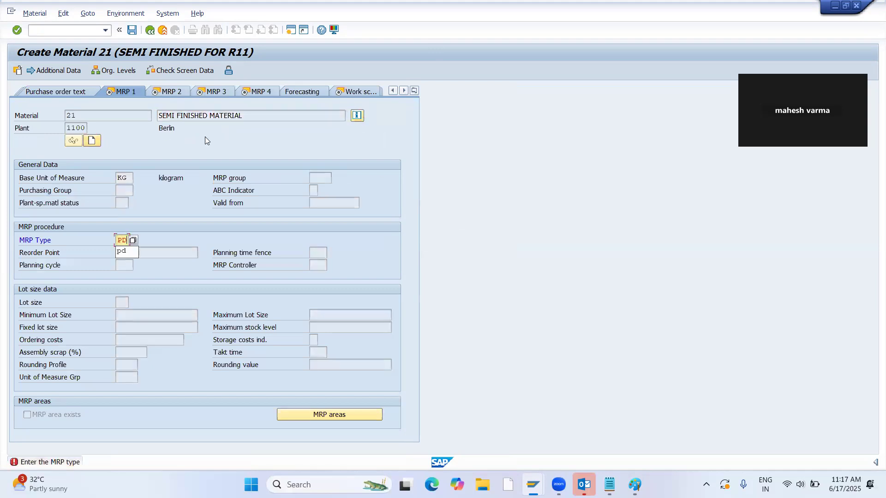
{"action": "key", "text": "Return"}
{"action": "type", "text": "0"}
{"action": "key", "text": "Return"}
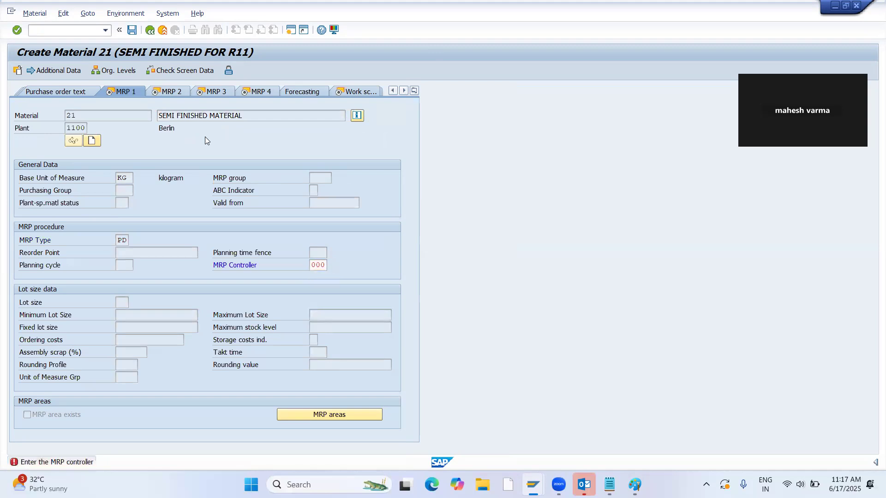
{"action": "type", "text": "EX"}
{"action": "key", "text": "Return"}
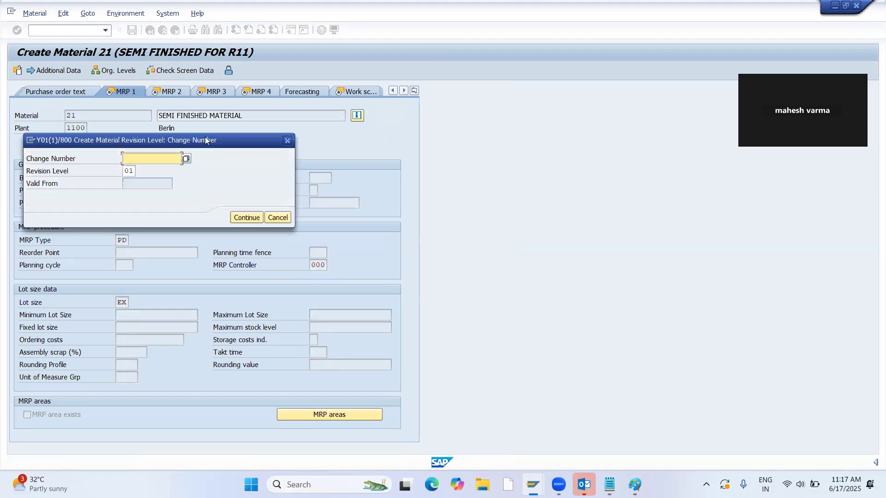
Dismiss the revision level dialog without a change number and continue to the MRP 2 view.
{"action": "key", "text": "Return"}
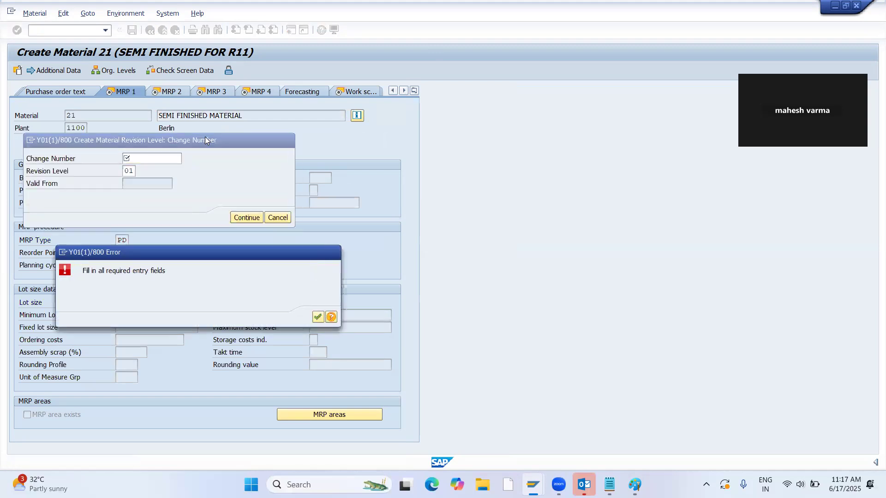
{"action": "key", "text": "Return"}
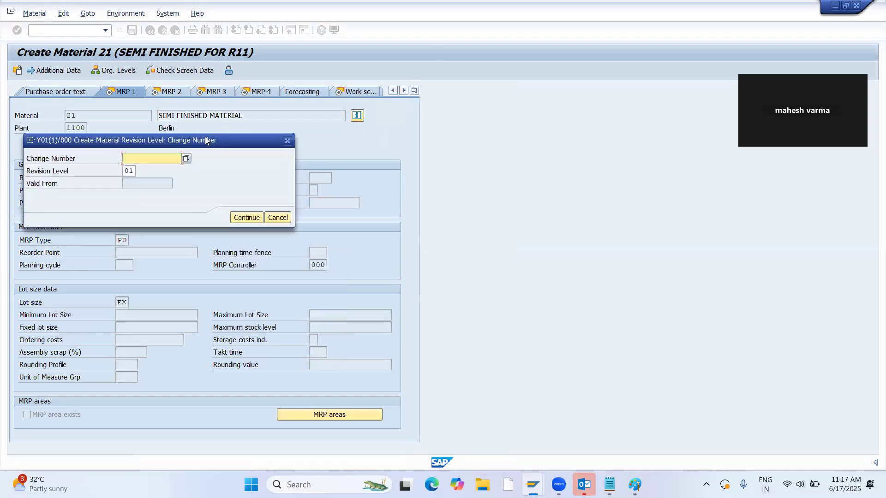
{"action": "left_click", "coordinate": [288, 142]}
{"action": "left_click", "coordinate": [152, 93]}
{"action": "key", "text": "Return"}
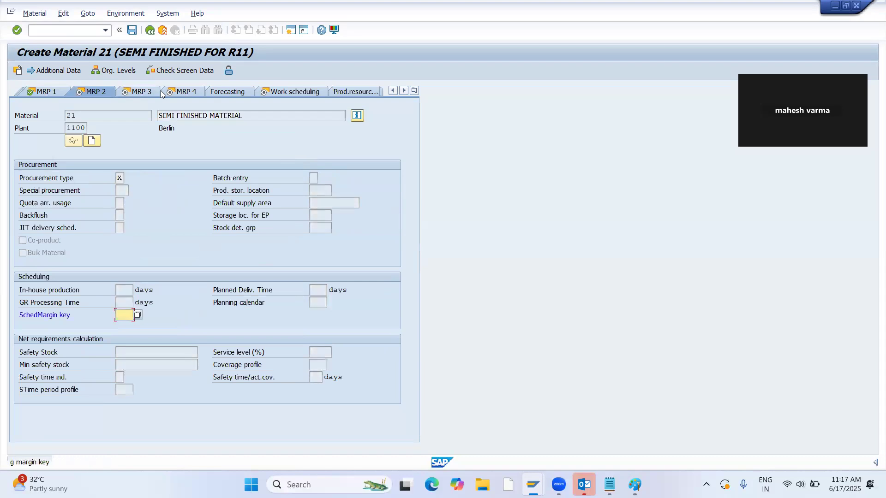
Set the SchedMargin key to 000 in the MRP 2 view and continue past MRP 3 and MRP 4 to Accounting 1.
{"action": "type", "text": "000"}
{"action": "key", "text": "Return"}
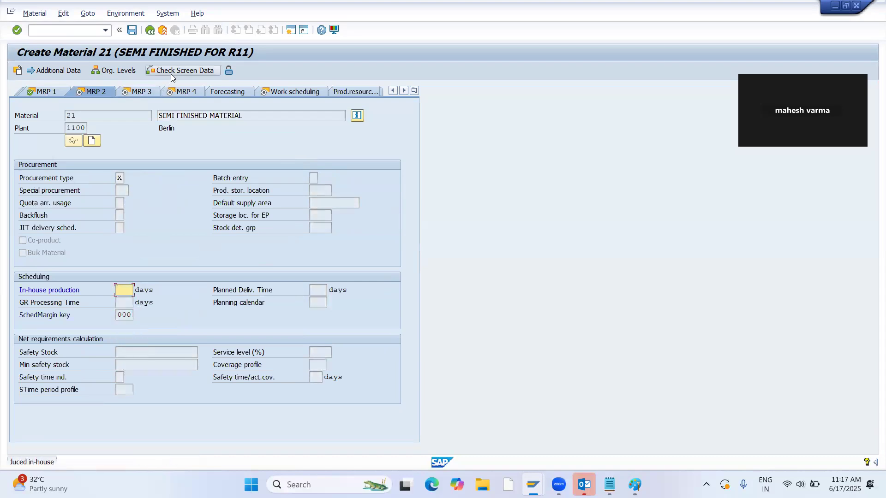
{"action": "key", "text": "Return"}
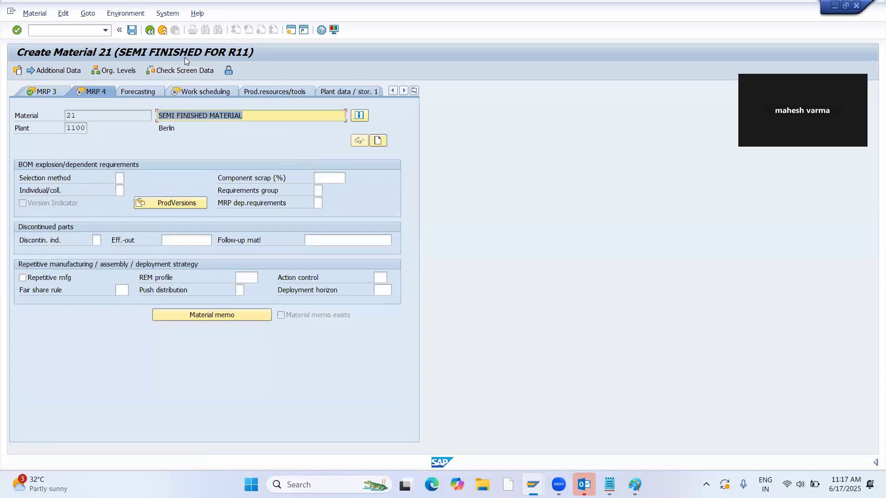
{"action": "key", "text": "Return"}
{"action": "key", "text": "Return"}
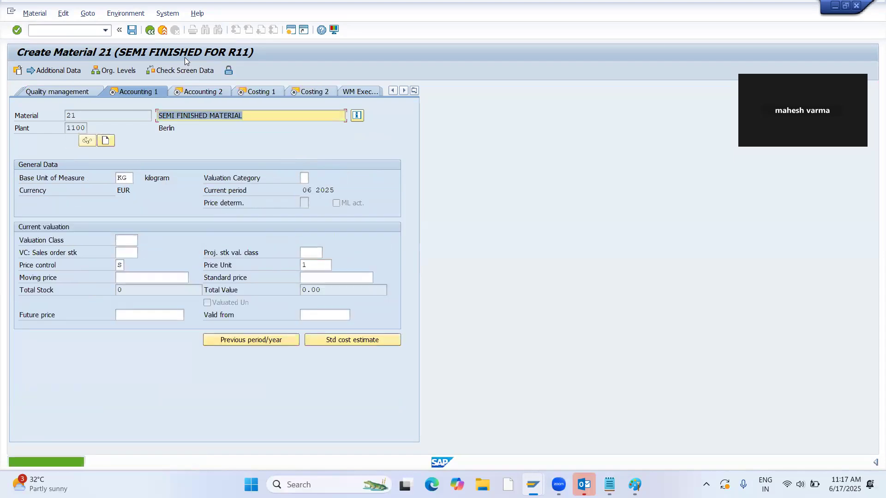
Set the valuation class to 7900 in Accounting 1 and continue to the Costing 1 view.
{"action": "key", "text": "Tab"}
{"action": "key", "text": "Tab"}
{"action": "key", "text": "Tab"}
{"action": "key", "text": "Tab"}
{"action": "key", "text": "Tab"}
{"action": "key", "text": "Tab"}
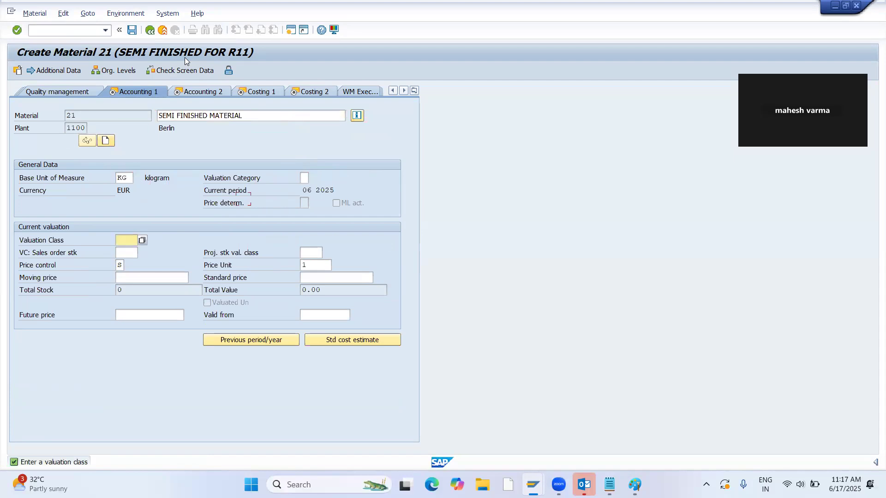
{"action": "key", "text": "shift+Tab"}
{"action": "key", "text": "BackSpace"}
{"action": "key", "text": "Down"}
{"action": "key", "text": "Down"}
{"action": "key", "text": "Return"}
Accept the Costing 1 and Costing 2 views and save the semi-finished material.
{"action": "key", "text": "Return"}
{"action": "key", "text": "Return"}
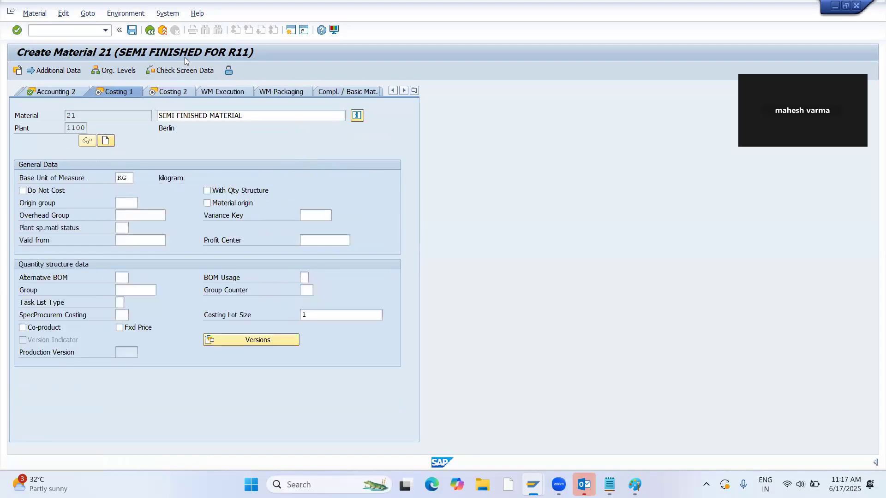
{"action": "key", "text": "Return"}
{"action": "key", "text": "Return"}
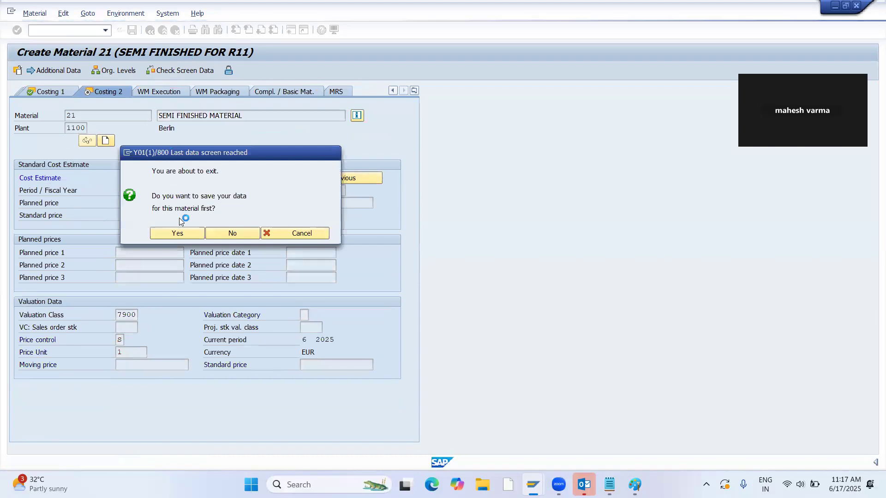
{"action": "left_click", "coordinate": [179, 232]}
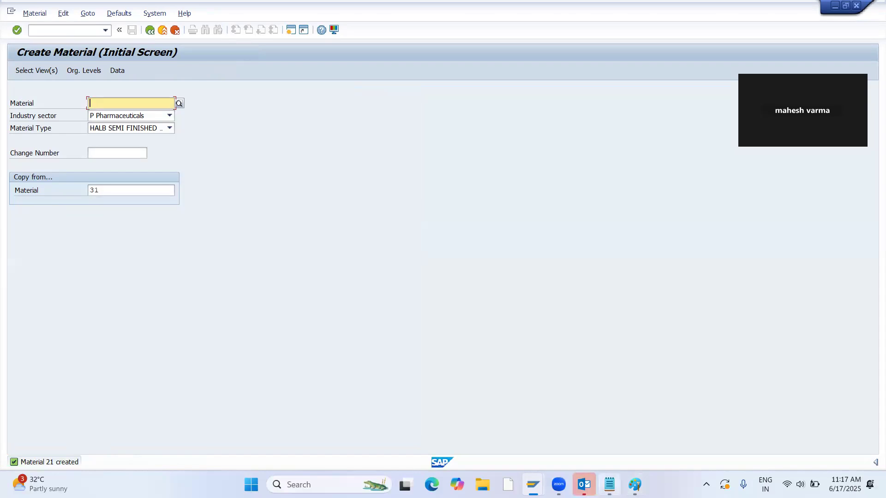
Switch to Notepad, record "21 HALB" on a new line below the notes, and return to SAP.
{"action": "left_click", "coordinate": [609, 484]}
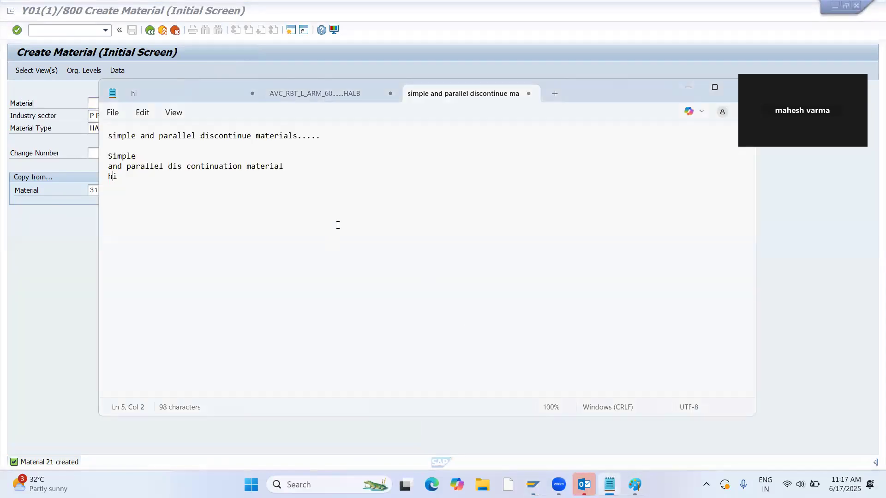
{"action": "key", "text": "Return"}
{"action": "key", "text": "Return"}
{"action": "type", "text": "21 HA"}
{"action": "left_click", "coordinate": [62, 275]}
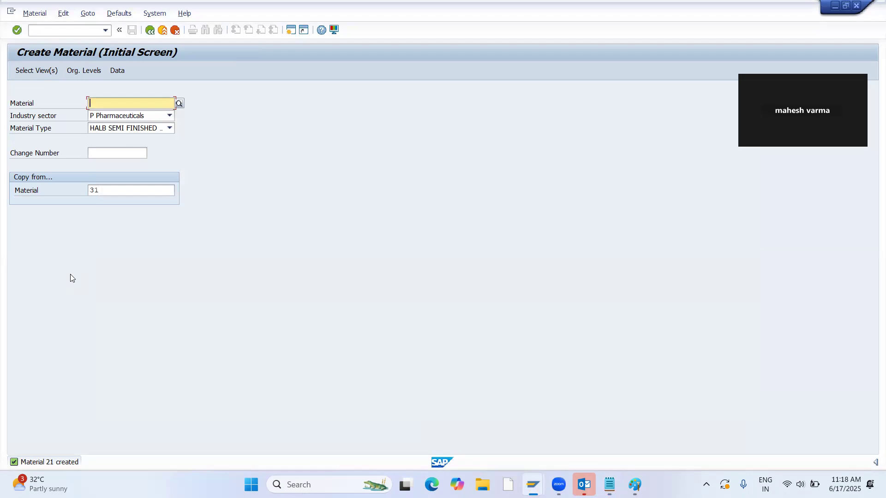
Set the material type to ROH Raw Material, choose 50064027 as the copy-from material, and open the view selection.
{"action": "left_click", "coordinate": [48, 28]}
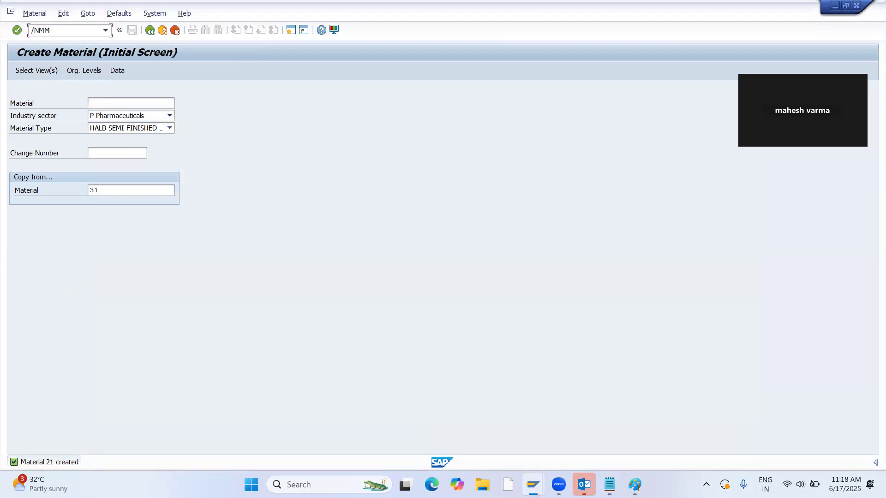
{"action": "key", "text": "Tab"}
{"action": "key", "text": "Tab"}
{"action": "key", "text": "Tab"}
{"action": "key", "text": "Tab"}
{"action": "key", "text": "Tab"}
{"action": "left_click", "coordinate": [169, 127]}
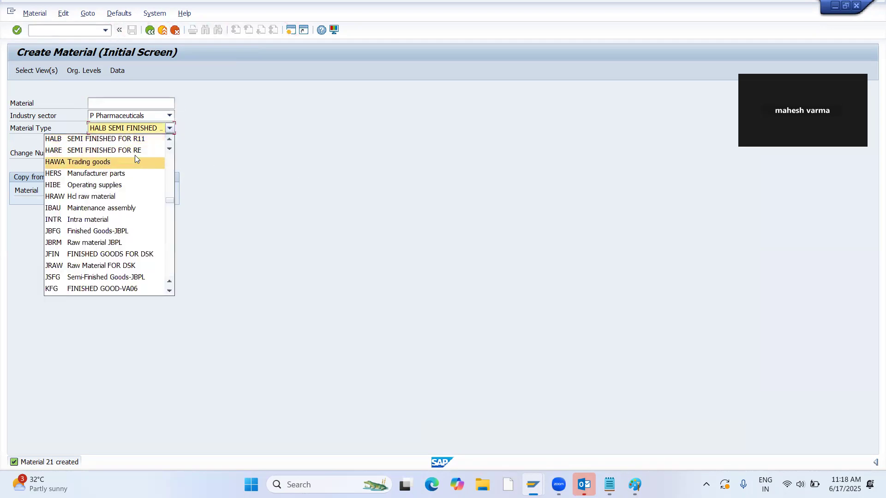
{"action": "type", "text": "ro"}
{"action": "key", "text": "Return"}
{"action": "key", "text": "Tab"}
{"action": "key", "text": "Tab"}
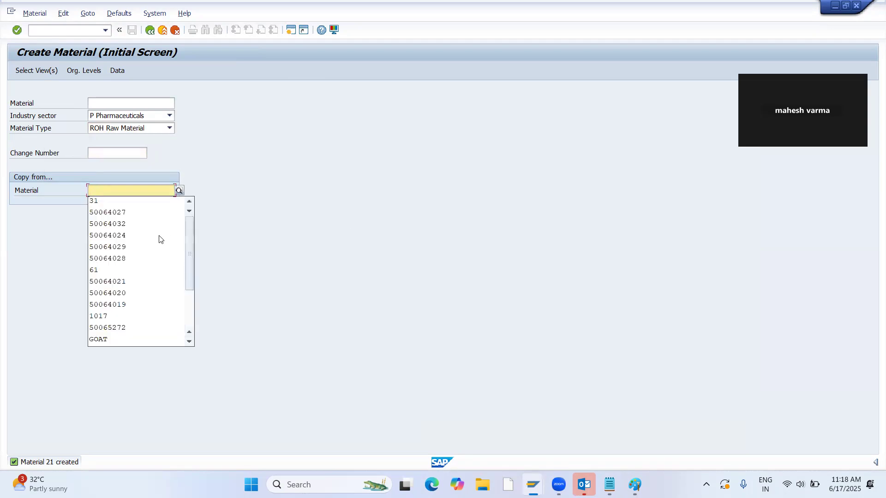
{"action": "left_click", "coordinate": [134, 212]}
{"action": "key", "text": "Return"}
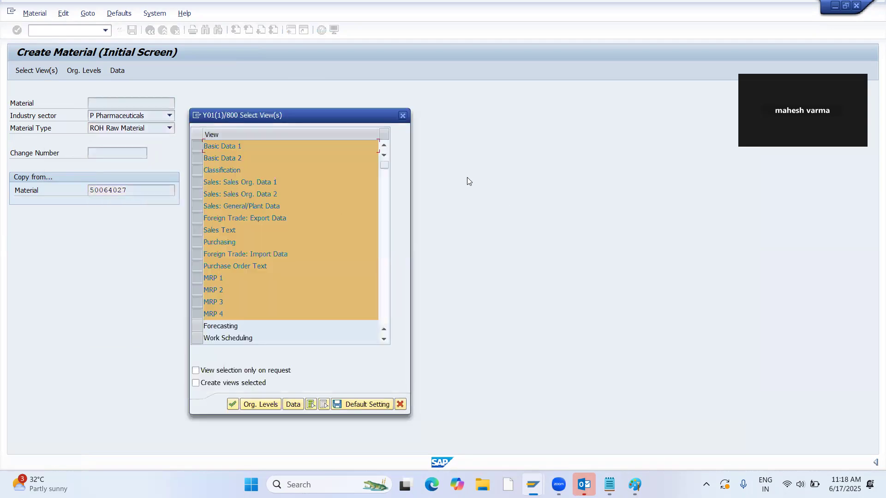
Deselect every view from Classification through Purchase Order Text, leaving out the sales, foreign trade and purchasing views.
{"action": "left_click", "coordinate": [196, 170]}
{"action": "left_click", "coordinate": [197, 181]}
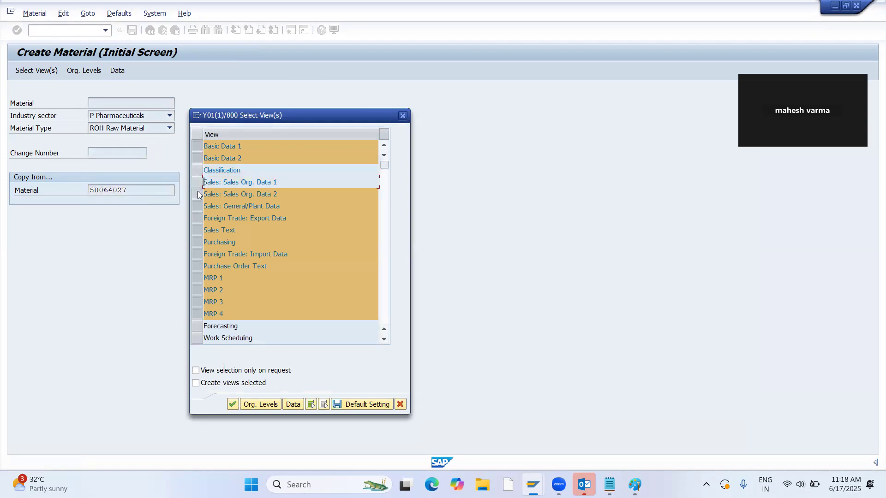
{"action": "left_click", "coordinate": [198, 194]}
{"action": "left_click", "coordinate": [198, 205]}
{"action": "left_click", "coordinate": [199, 219]}
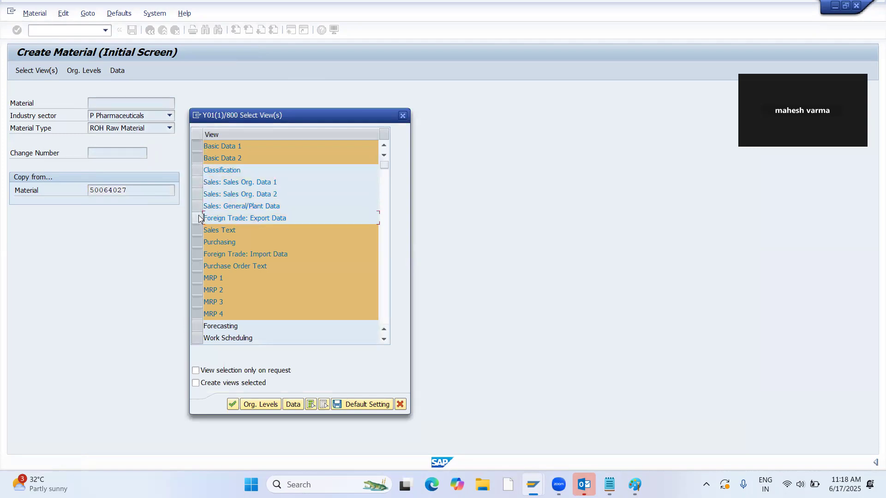
{"action": "left_click", "coordinate": [198, 230]}
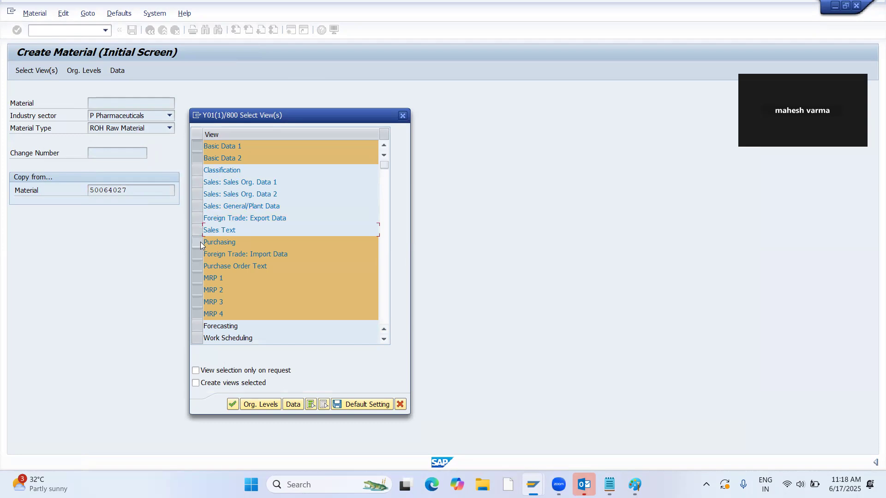
{"action": "left_click", "coordinate": [198, 242]}
{"action": "left_click", "coordinate": [199, 254]}
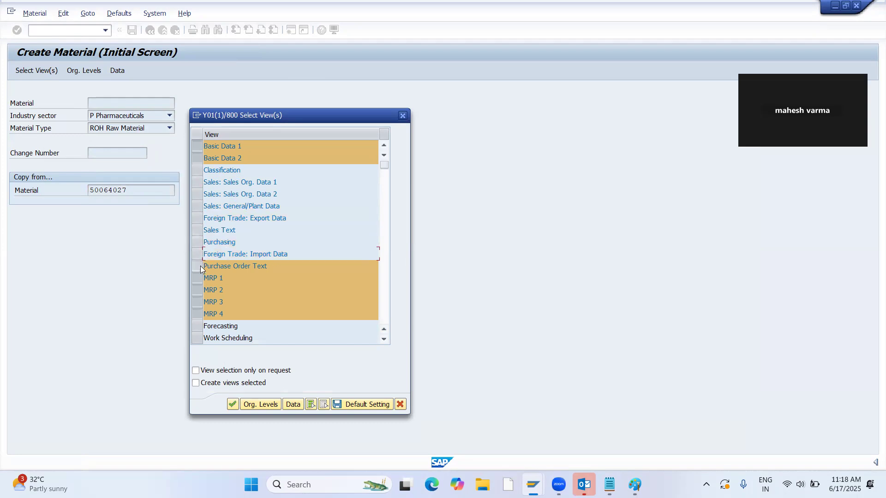
{"action": "left_click", "coordinate": [199, 266]}
Deselect the General Plant Data / Storage 1 and 2 views and review the remaining selection.
{"action": "scroll", "coordinate": [207, 314], "scroll_direction": "down", "scroll_amount": 1}
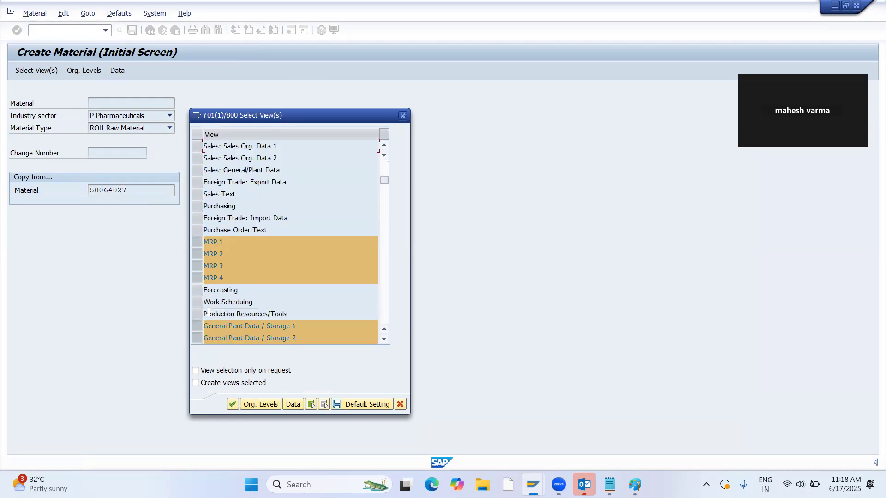
{"action": "scroll", "coordinate": [209, 314], "scroll_direction": "down", "scroll_amount": 1}
{"action": "left_click", "coordinate": [199, 290]}
{"action": "left_click", "coordinate": [199, 303]}
{"action": "scroll", "coordinate": [221, 301], "scroll_direction": "down", "scroll_amount": 2}
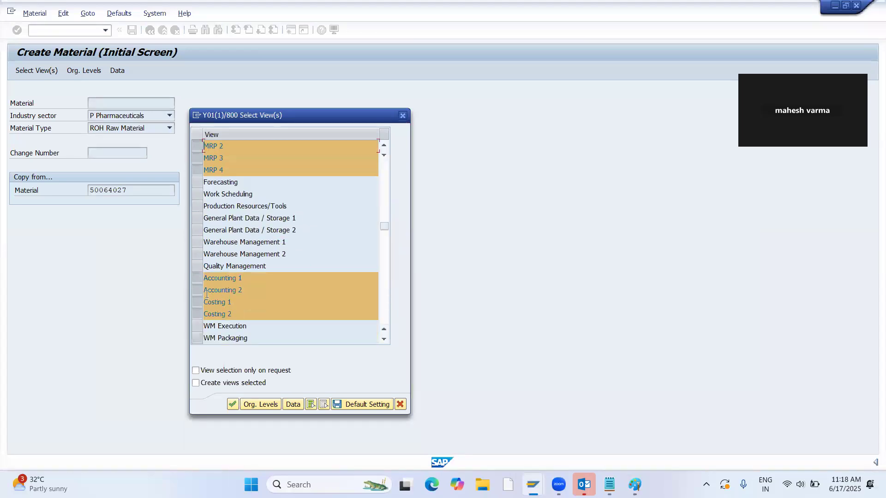
{"action": "scroll", "coordinate": [207, 294], "scroll_direction": "down", "scroll_amount": 1}
{"action": "scroll", "coordinate": [236, 262], "scroll_direction": "up", "scroll_amount": 4}
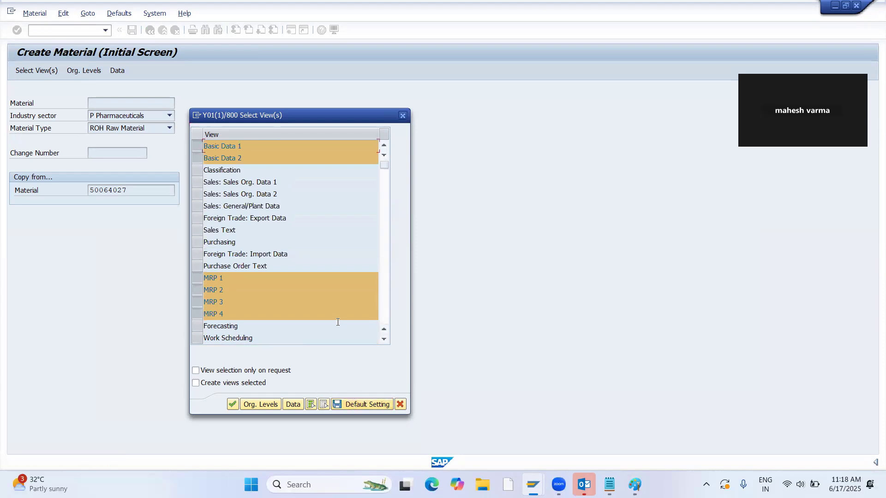
Confirm the selected views and organizational levels, and accept the Basic data 1 view of the raw material.
{"action": "key", "text": "Return"}
In the raw material's MRP 1 view, set the MRP type to PD, the MRP controller to 000 and the lot size to EX.
{"action": "key", "text": "Return"}
{"action": "key", "text": "Return"}
{"action": "key", "text": "Return"}
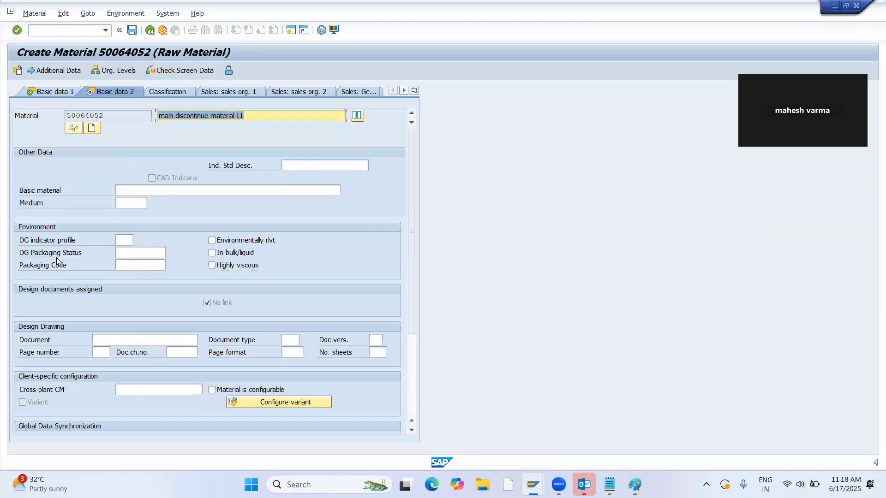
{"action": "type", "text": "PD"}
{"action": "key", "text": "Return"}
{"action": "type", "text": "000"}
{"action": "key", "text": "Return"}
{"action": "type", "text": "EX"}
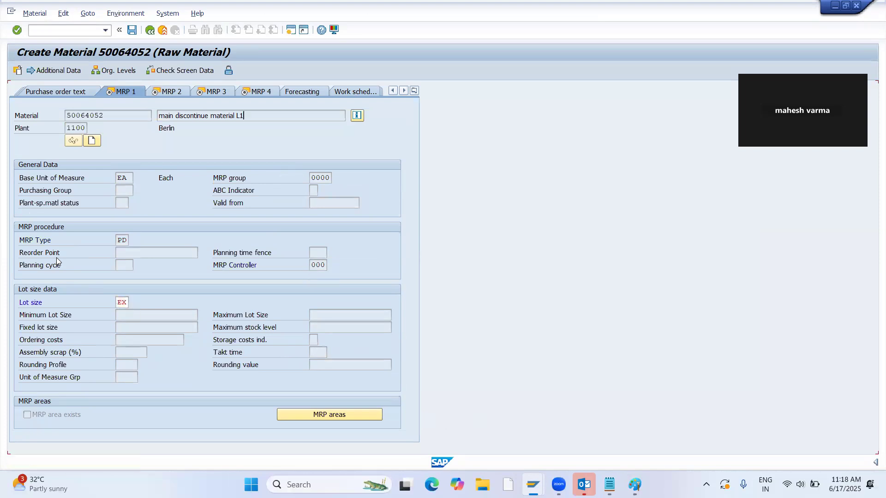
{"action": "key", "text": "Return"}
Set the raw material's SchedMargin key to 000 and continue through MRP 3 to the MRP 4 view.
{"action": "type", "text": "000"}
{"action": "key", "text": "Return"}
{"action": "key", "text": "Return"}
{"action": "key", "text": "Return"}
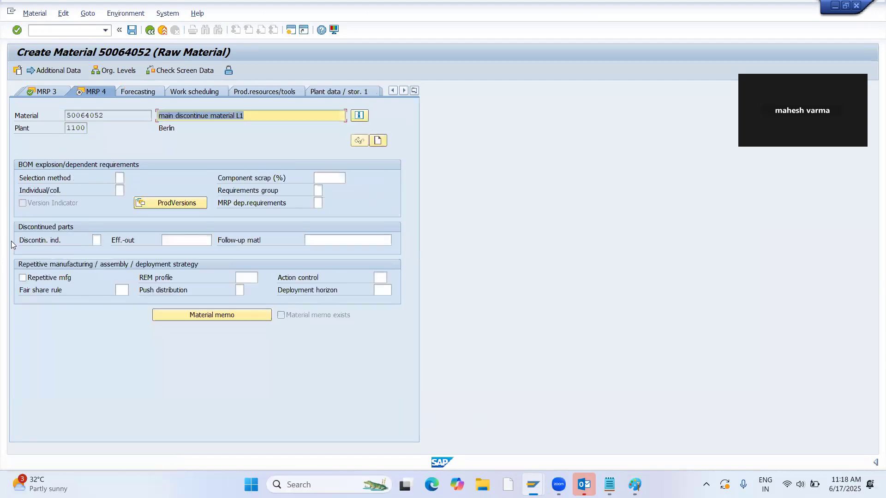
Go back to the MRP 2 view and set the production storage location to 0001, accepting the warning.
{"action": "left_click", "coordinate": [52, 93]}
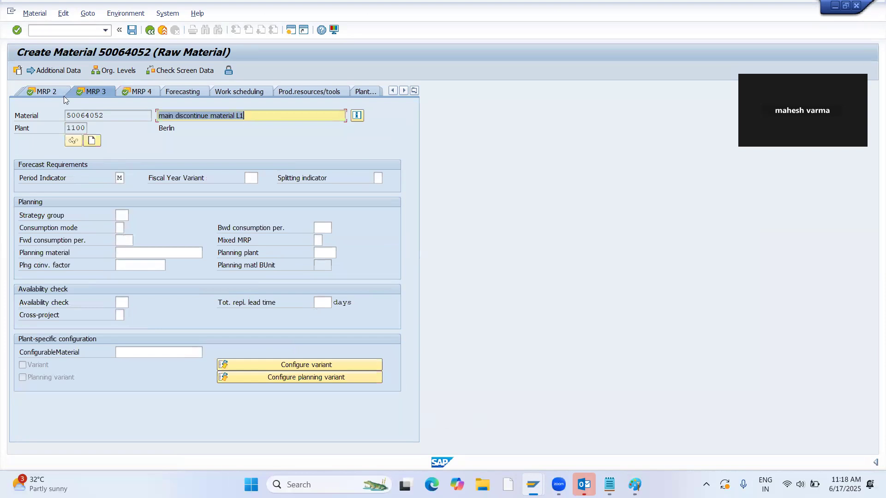
{"action": "left_click", "coordinate": [43, 91]}
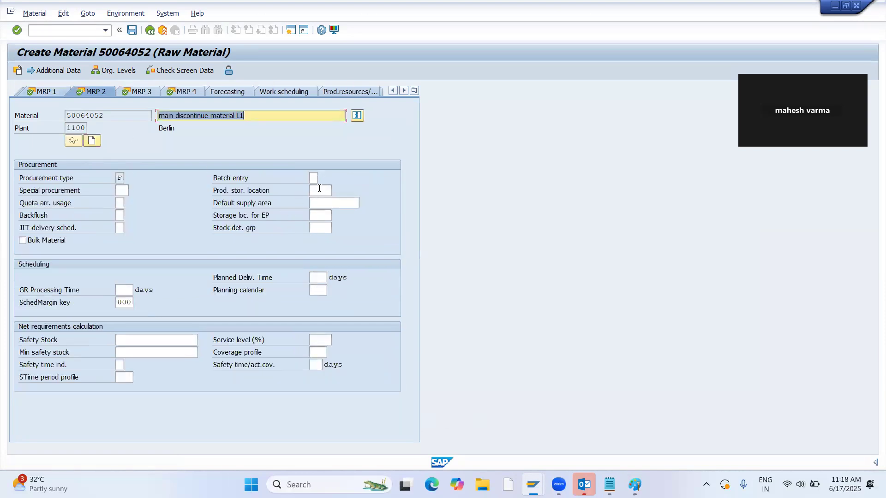
{"action": "left_click", "coordinate": [319, 189]}
{"action": "type", "text": "0001"}
{"action": "key", "text": "Return"}
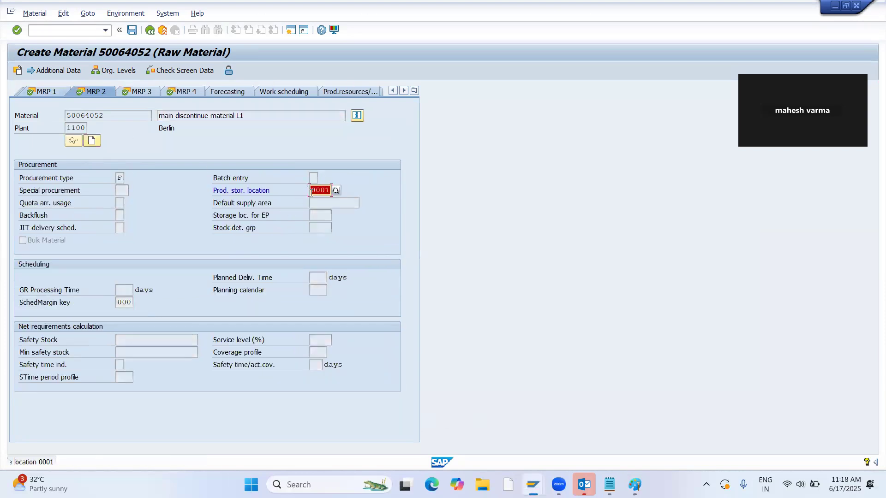
{"action": "key", "text": "Return"}
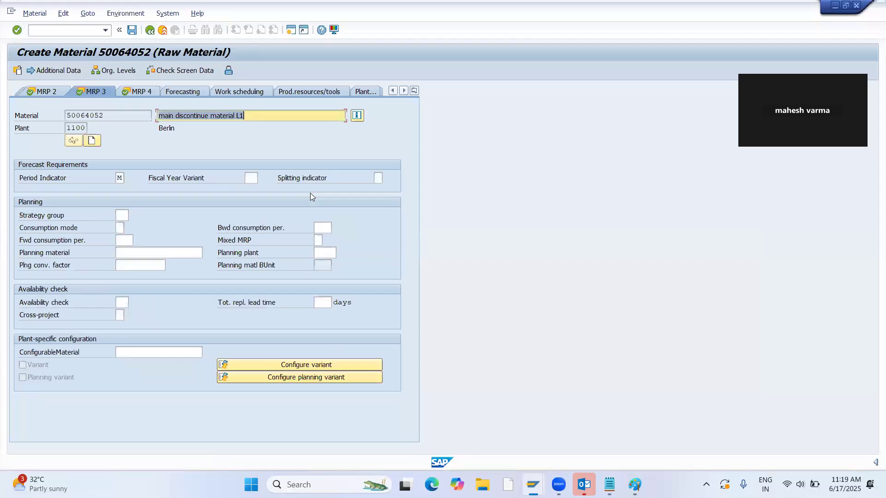
Set the availability check to 02 in the MRP 3 view and continue to Accounting 1.
{"action": "left_click", "coordinate": [123, 302]}
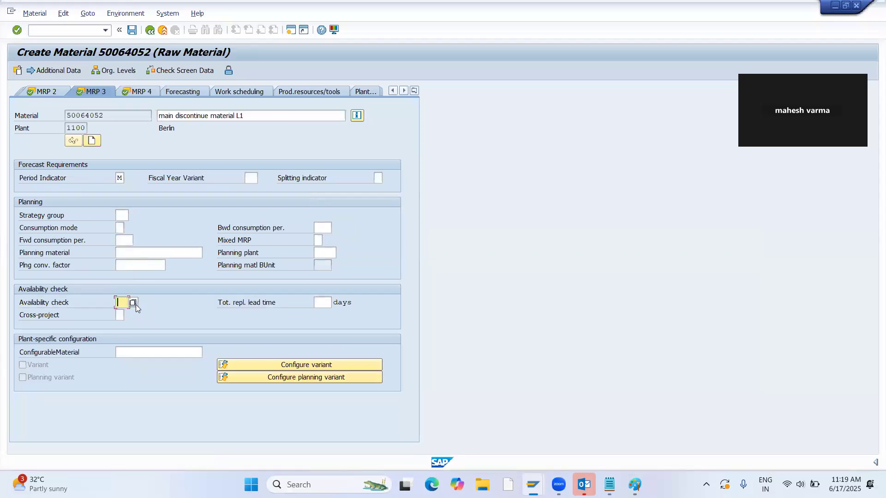
{"action": "type", "text": "02"}
{"action": "key", "text": "Return"}
Set the raw material's valuation class to 3000, accept the remaining accounting and costing views, and save the material.
{"action": "key", "text": "Return"}
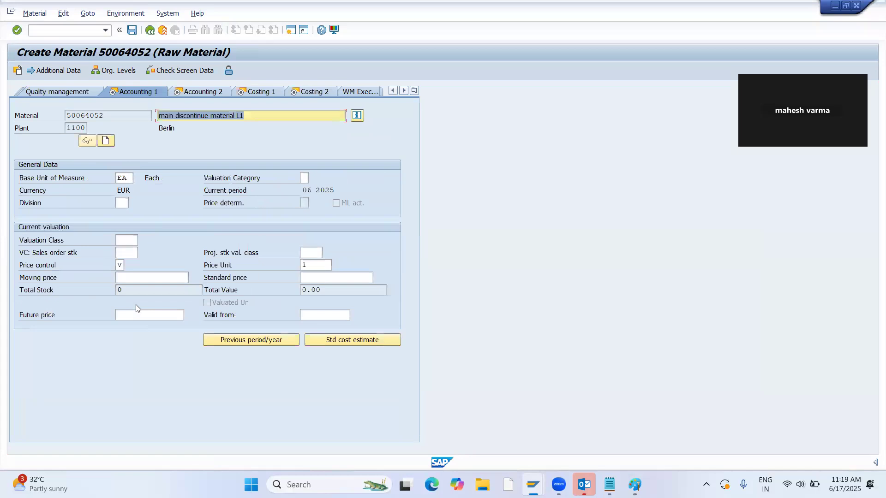
{"action": "key", "text": "Return"}
{"action": "type", "text": "3000"}
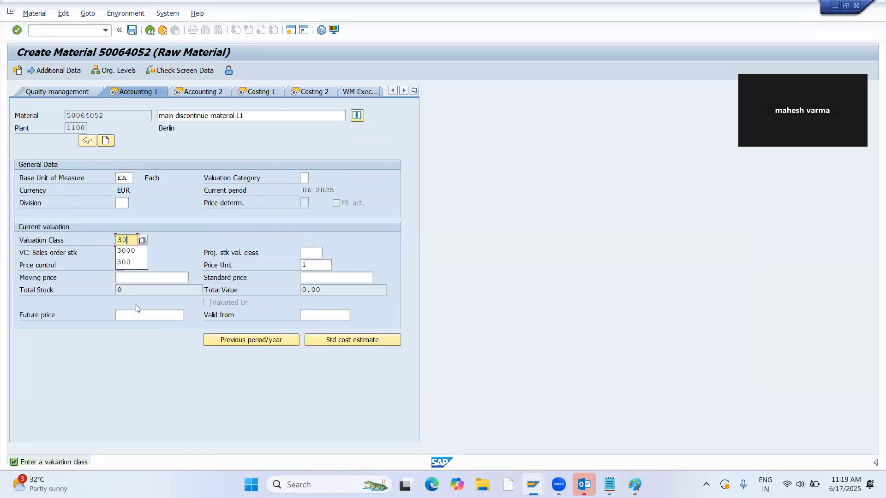
{"action": "key", "text": "Return"}
{"action": "key", "text": "Return"}
{"action": "key", "text": "Return"}
{"action": "key", "text": "Return"}
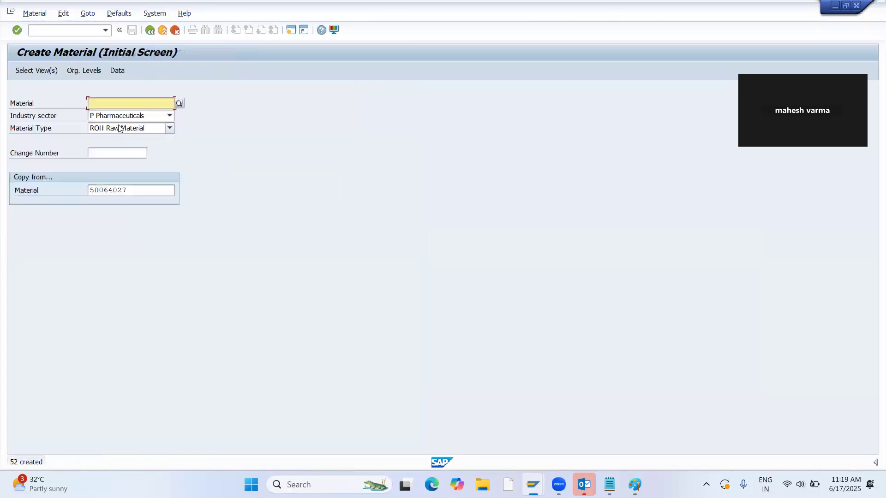
Copy the new raw material's number from the creation message details into the Notepad notes below "21 HALB".
{"action": "double_click", "coordinate": [62, 464]}
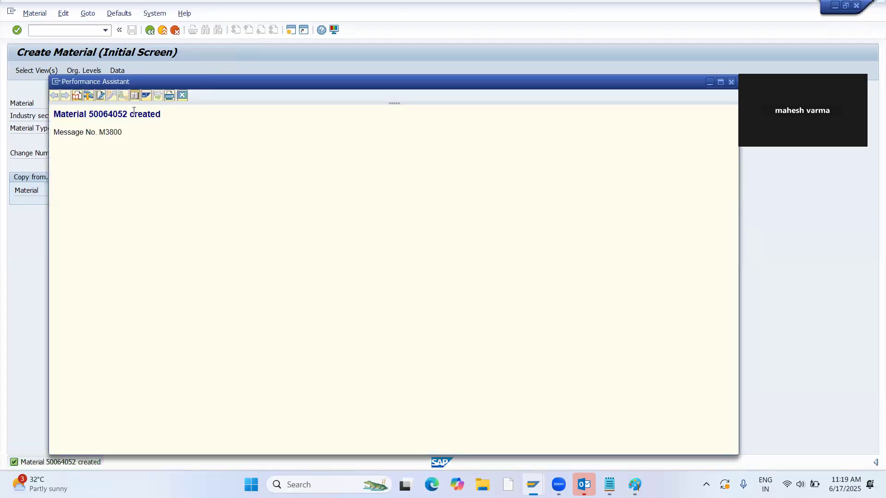
{"action": "left_click_drag", "start_coordinate": [127, 115], "coordinate": [91, 116]}
{"action": "key", "text": "alt+Tab"}
{"action": "left_click_drag", "start_coordinate": [153, 210], "coordinate": [104, 210]}
{"action": "key", "text": "ctrl+c"}
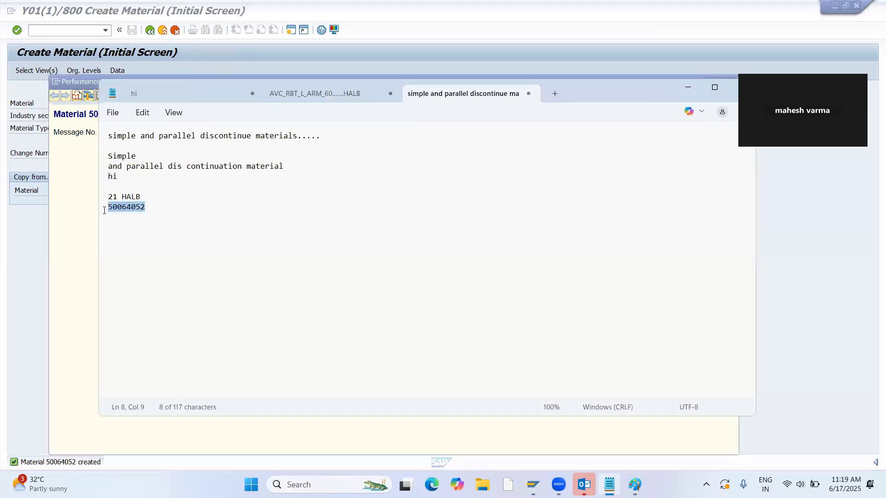
Label the pasted raw material number with "RAW....17.06.2025" and add blank lines beneath it.
{"action": "left_click", "coordinate": [154, 203]}
{"action": "type", "text": "RAW...."}
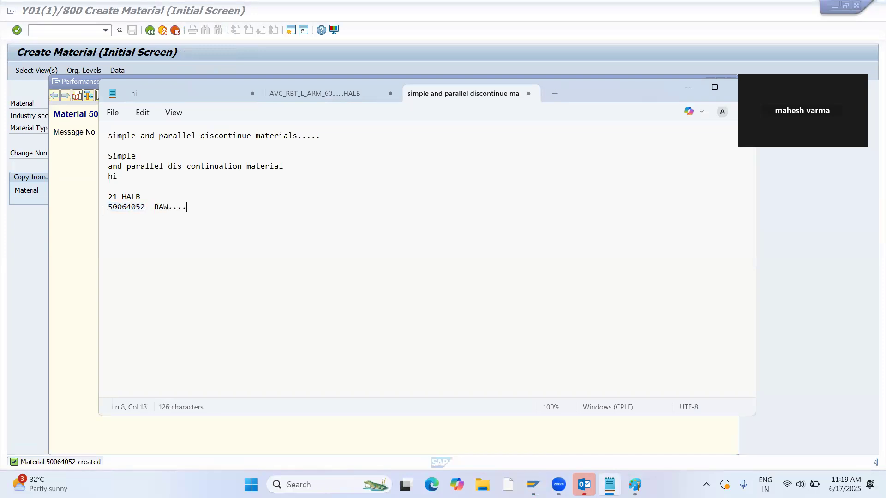
{"action": "type", "text": "17.06.2"}
{"action": "key", "text": "Return"}
{"action": "key", "text": "Return"}
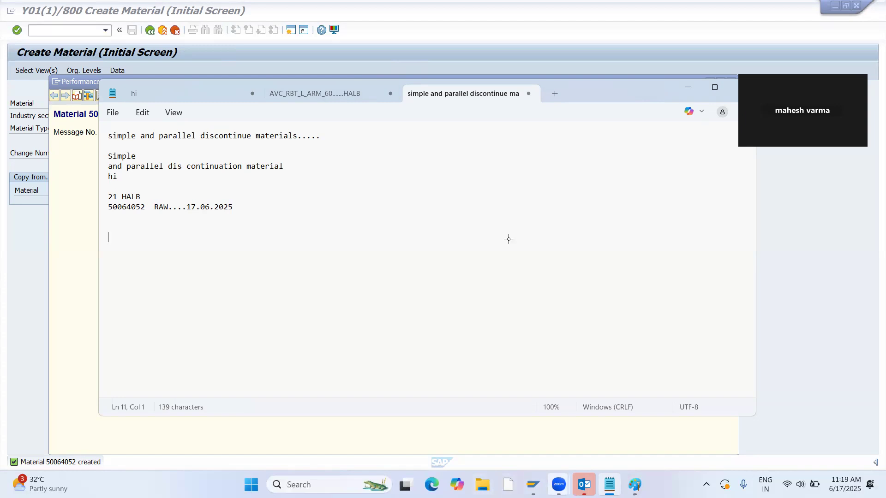
Switch to Paint, add the text "21" beside the "sfg" label, and change the drawing colour to red.
{"action": "key", "text": "alt+Tab"}
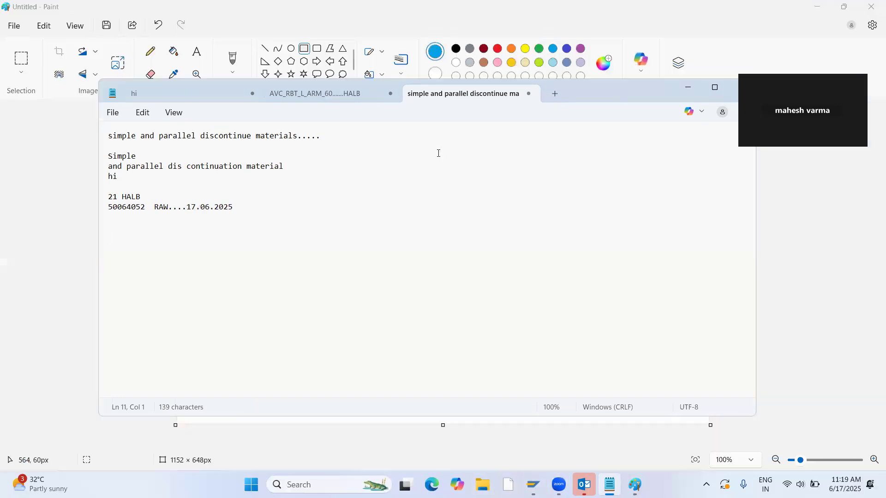
{"action": "left_click", "coordinate": [197, 51]}
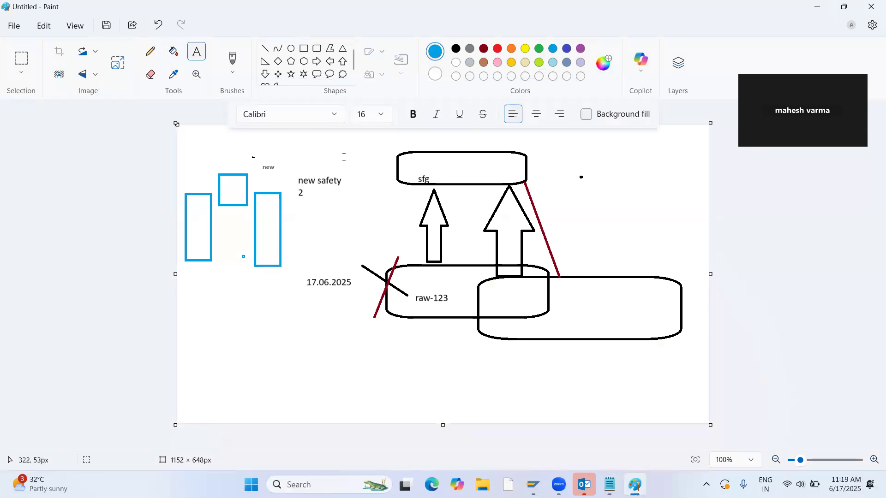
{"action": "left_click", "coordinate": [448, 171]}
{"action": "type", "text": "21"}
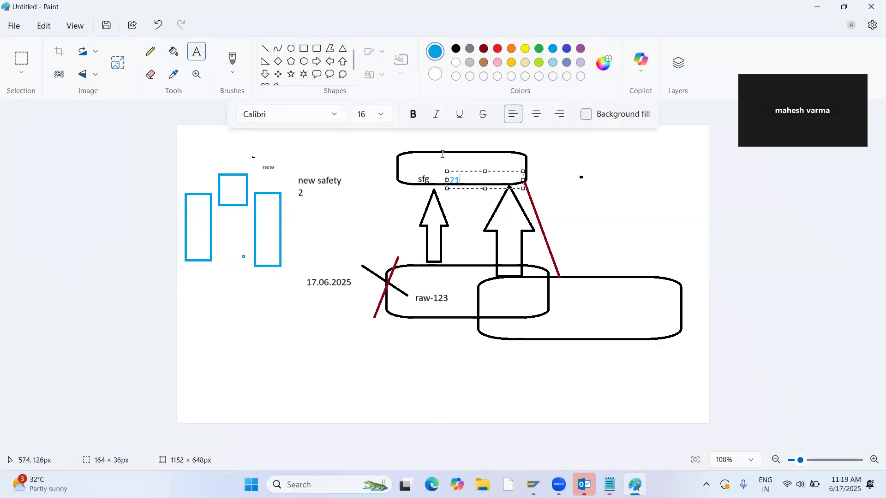
{"action": "left_click", "coordinate": [498, 48]}
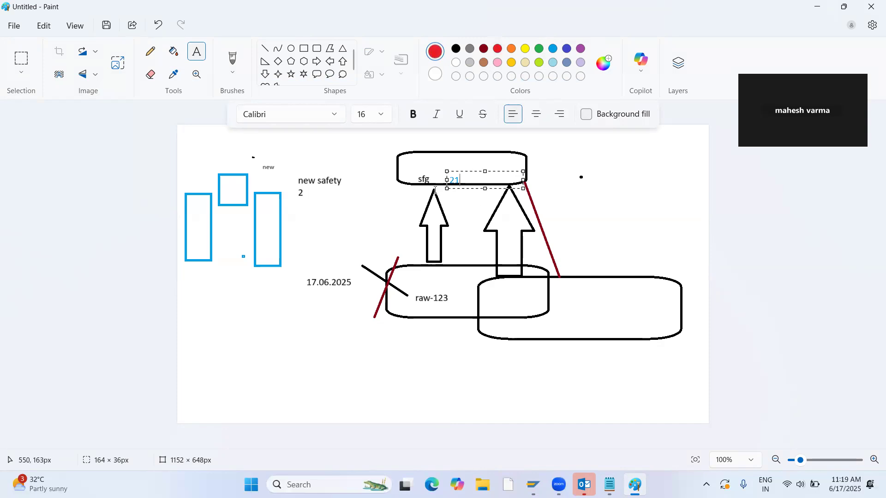
{"action": "left_click", "coordinate": [564, 184]}
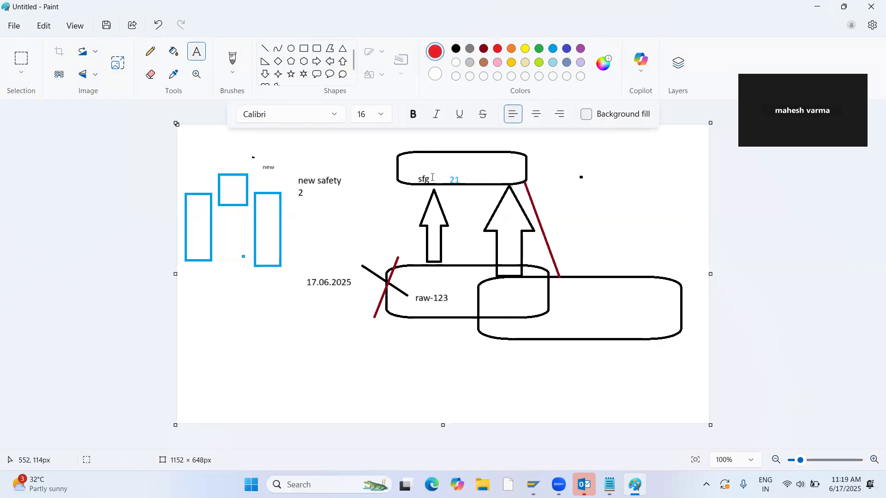
Copy the number 50064052 from the Notepad notes and paste it in red above the "raw-123" label in the Paint diagram.
{"action": "key", "text": "alt+Tab"}
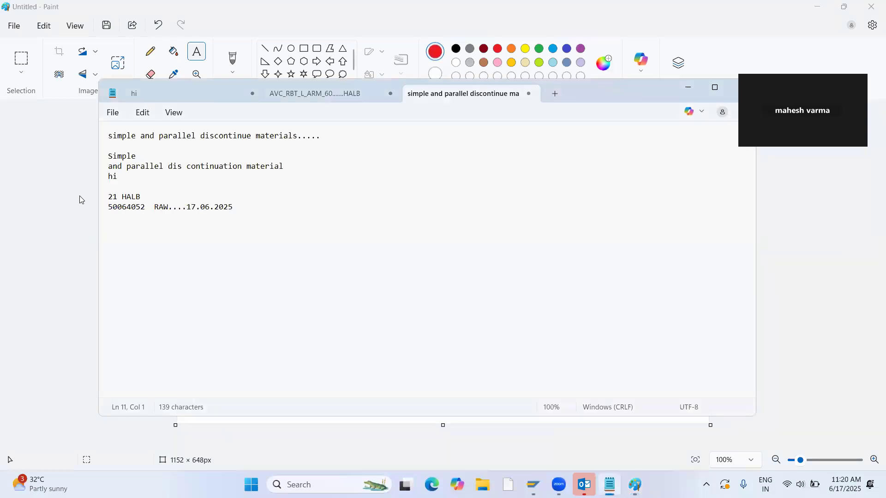
{"action": "left_click_drag", "start_coordinate": [145, 208], "coordinate": [110, 208]}
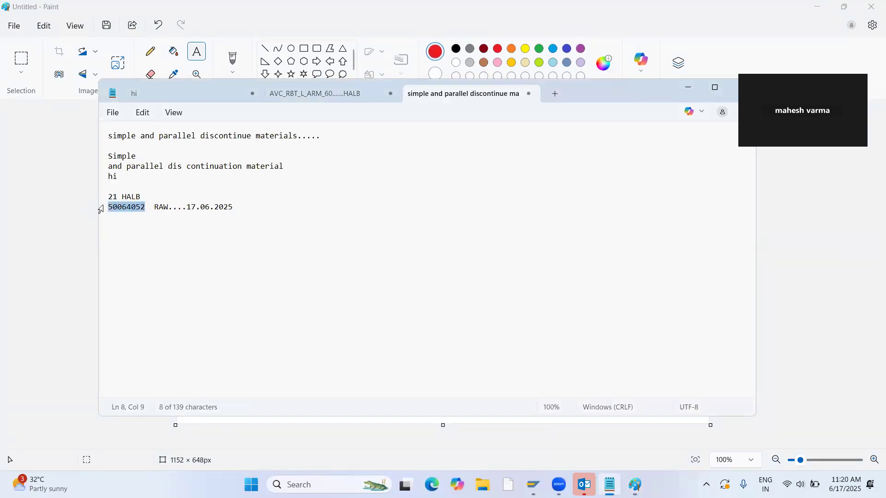
{"action": "key", "text": "alt+Tab"}
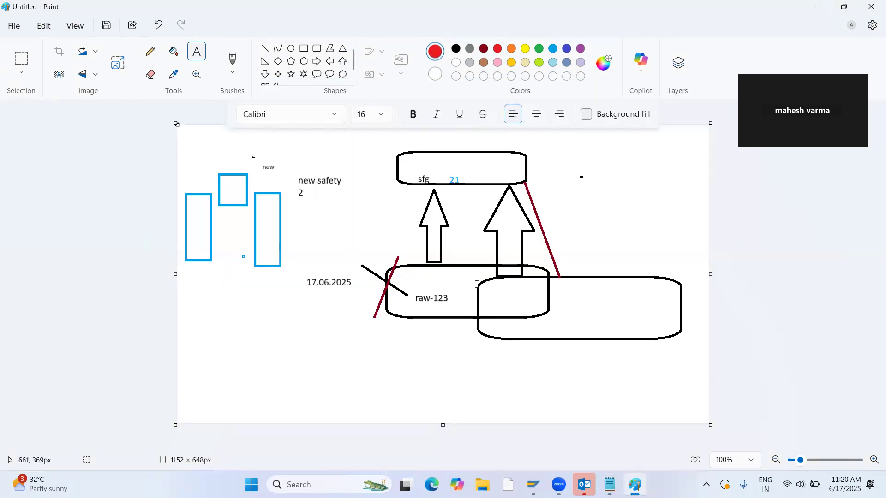
{"action": "left_click", "coordinate": [426, 273]}
{"action": "key", "text": "ctrl+v"}
{"action": "left_click", "coordinate": [618, 294]}
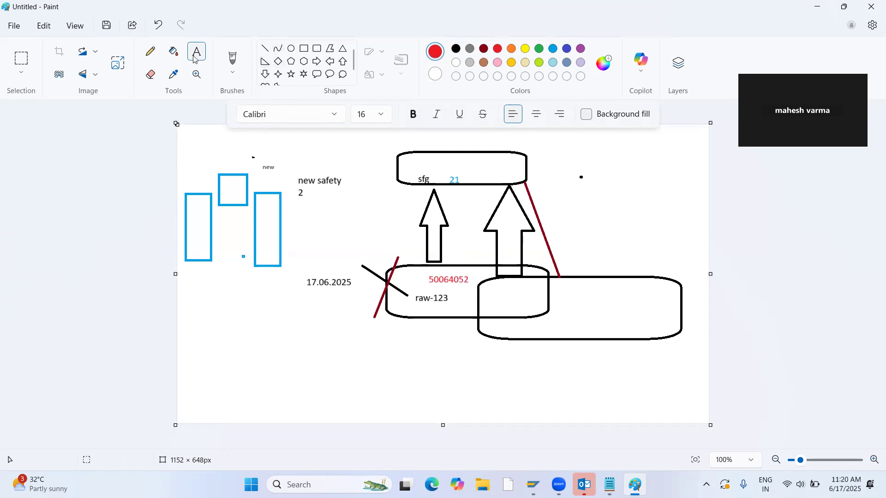
Add the red date "17.06.2025" between the two upward arrows in the diagram, widening its text box and shifting the text rightward.
{"action": "left_click_drag", "start_coordinate": [390, 212], "coordinate": [466, 236]}
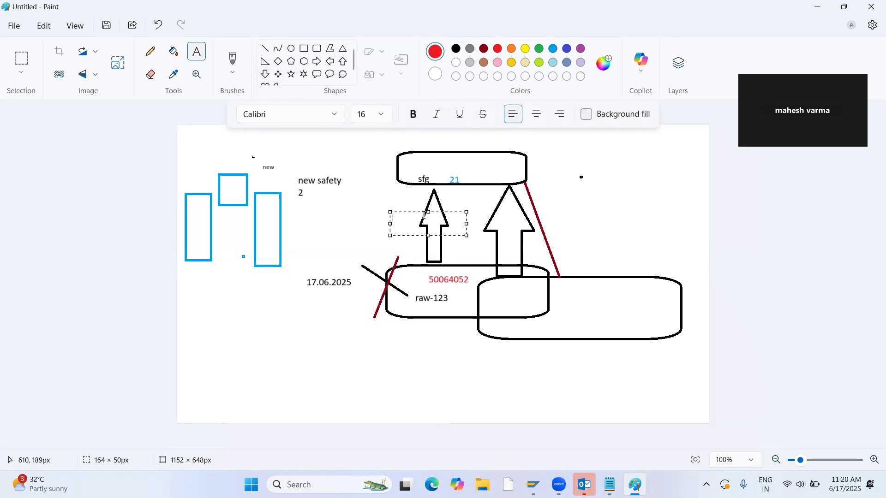
{"action": "type", "text": "17.06.2025"}
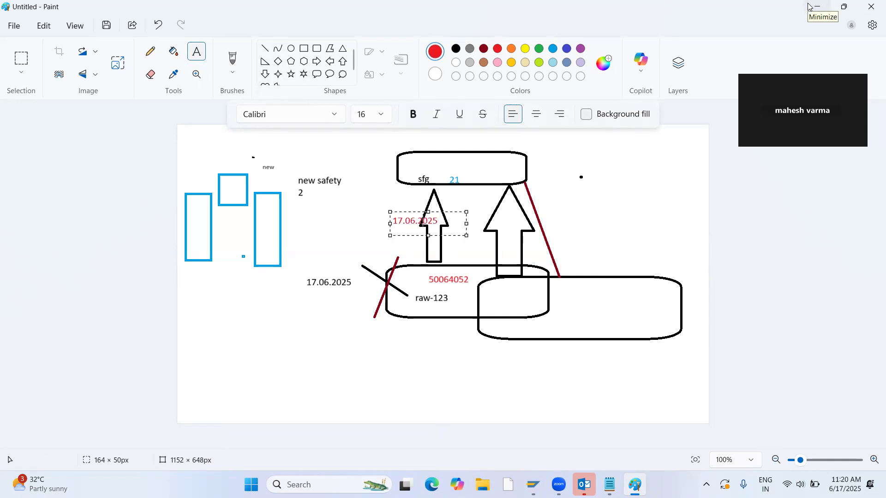
{"action": "key", "text": "Left"}
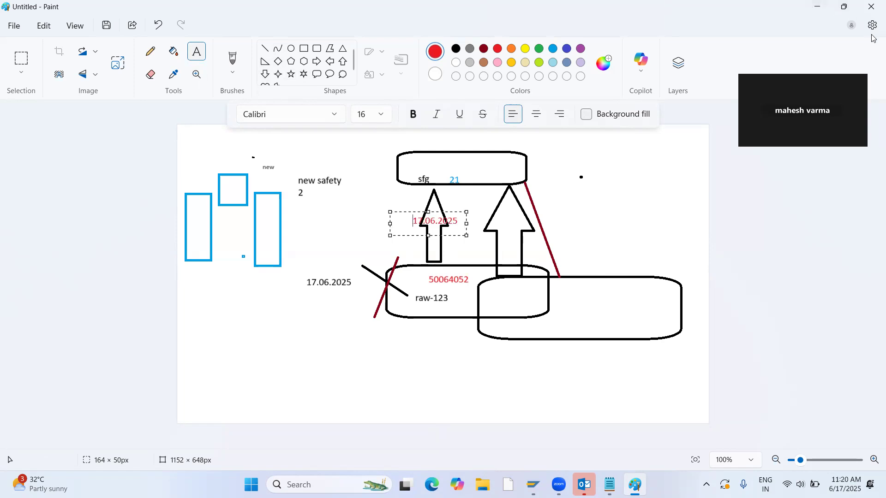
{"action": "left_click_drag", "start_coordinate": [467, 224], "coordinate": [589, 224]}
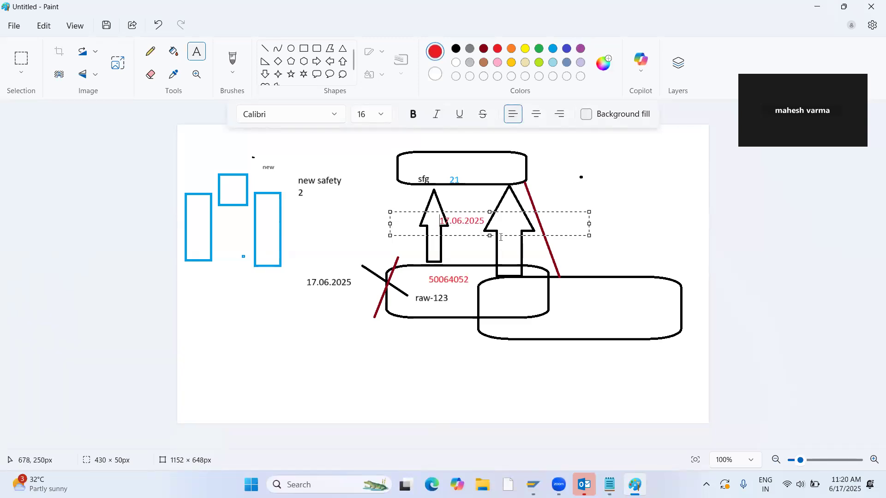
{"action": "left_click", "coordinate": [625, 192]}
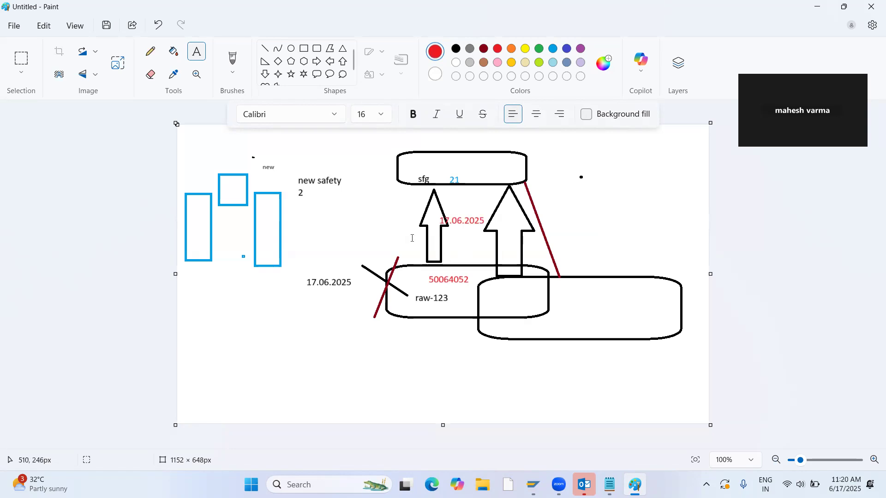
Return to SAP, close the creation message details, and start another raw material copied from 50064027 with the preselected views and organizational levels.
{"action": "key", "text": "alt+Tab"}
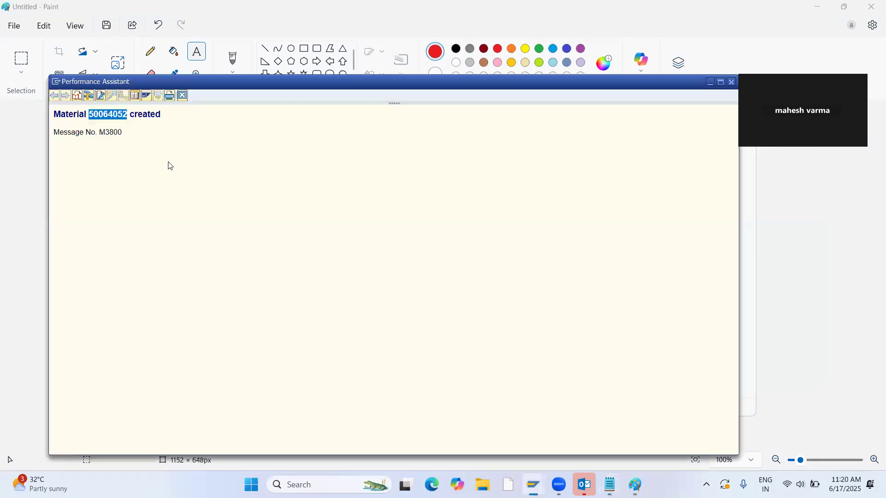
{"action": "key", "text": "alt+Tab"}
{"action": "left_click", "coordinate": [312, 173]}
{"action": "left_click", "coordinate": [732, 81]}
{"action": "left_click", "coordinate": [533, 484]}
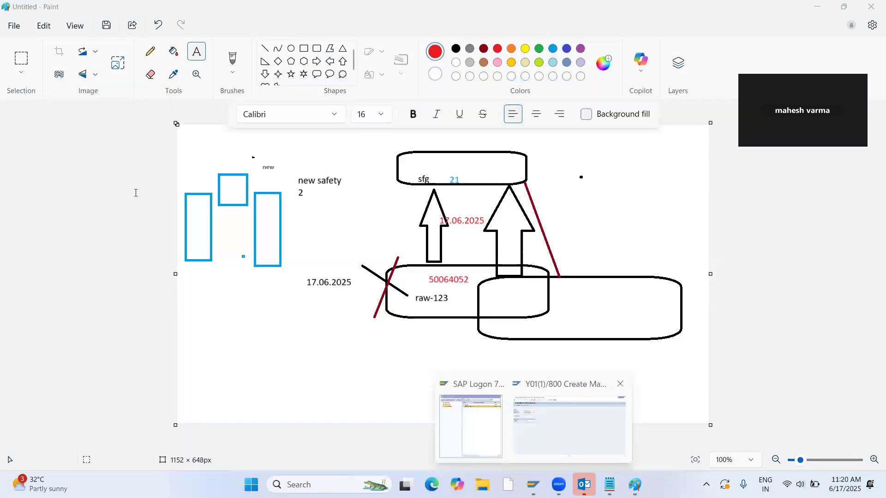
{"action": "key", "text": "Return"}
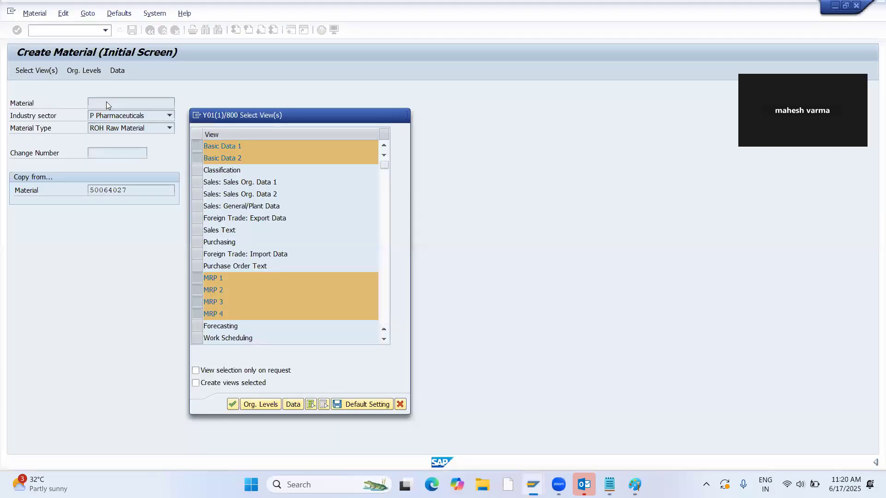
{"action": "key", "text": "Return"}
{"action": "key", "text": "Return"}
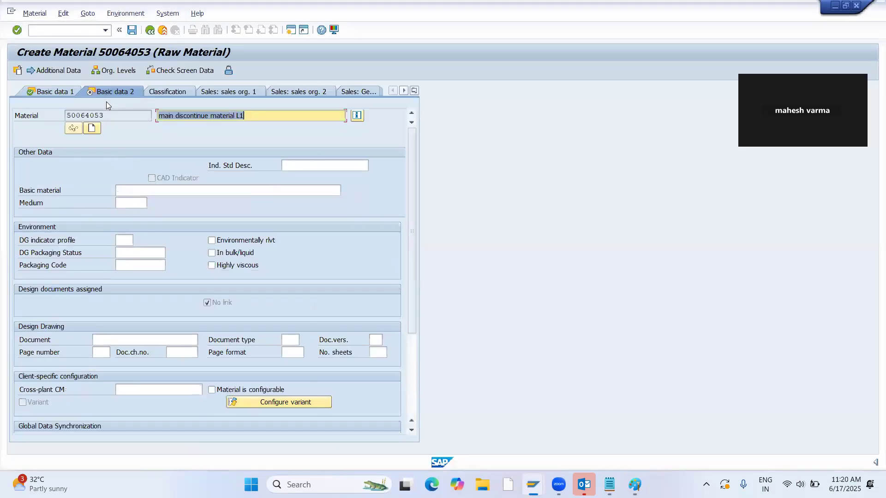
Replace the new raw material's description with "NEW NEW" and continue to the MRP 1 view.
{"action": "key", "text": "BackSpace"}
{"action": "type", "text": "N"}
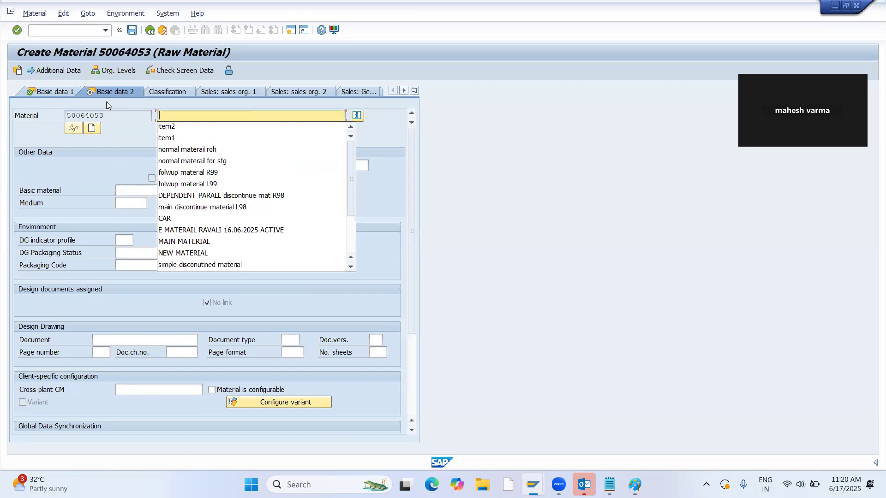
{"action": "type", "text": "EW"}
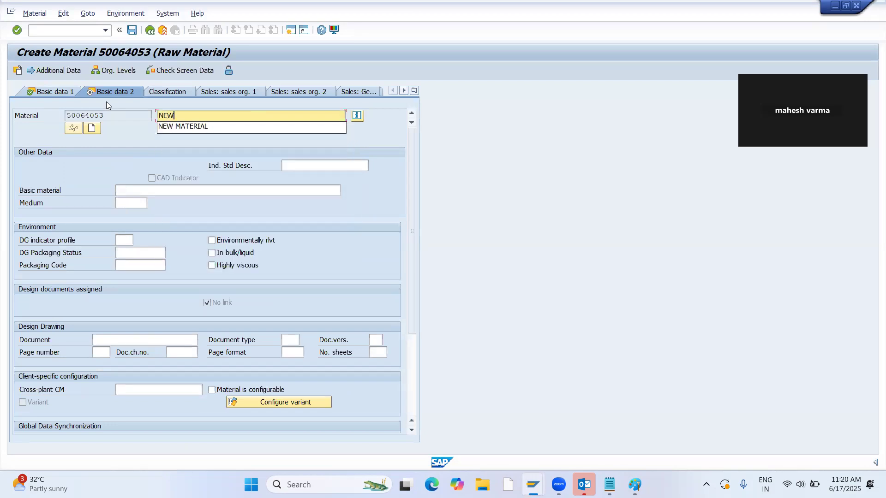
{"action": "type", "text": " NEW"}
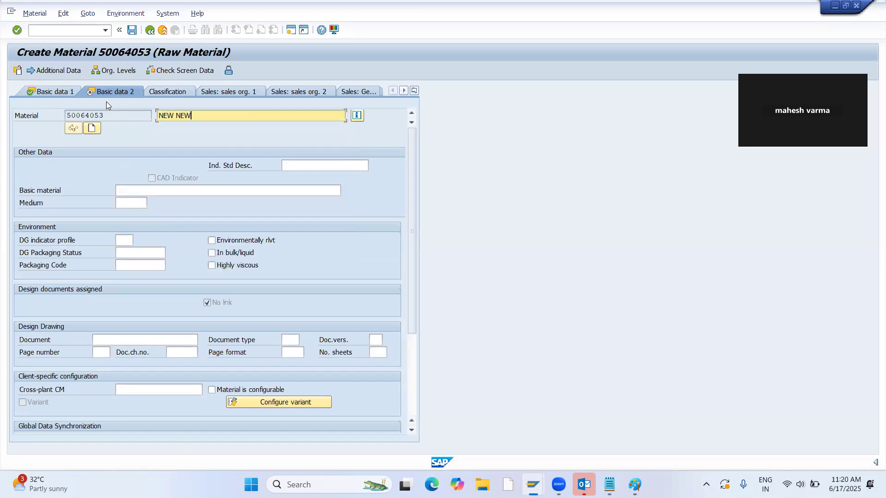
{"action": "key", "text": "Return"}
Set MRP type PD, MRP controller 000 and lot size EX in the MRP 1 view, and continue to MRP 2.
{"action": "type", "text": "PD"}
{"action": "key", "text": "Return"}
{"action": "type", "text": "000"}
{"action": "key", "text": "Return"}
{"action": "type", "text": "EX"}
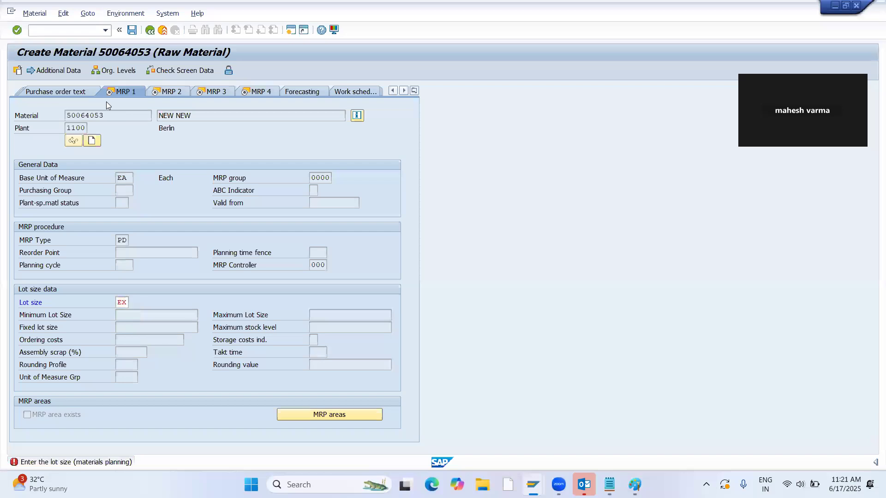
{"action": "key", "text": "Return"}
Set the scheduling margin key to 000 in MRP 2 and continue through MRP 3 to the MRP 4 view.
{"action": "type", "text": "000"}
{"action": "key", "text": "Return"}
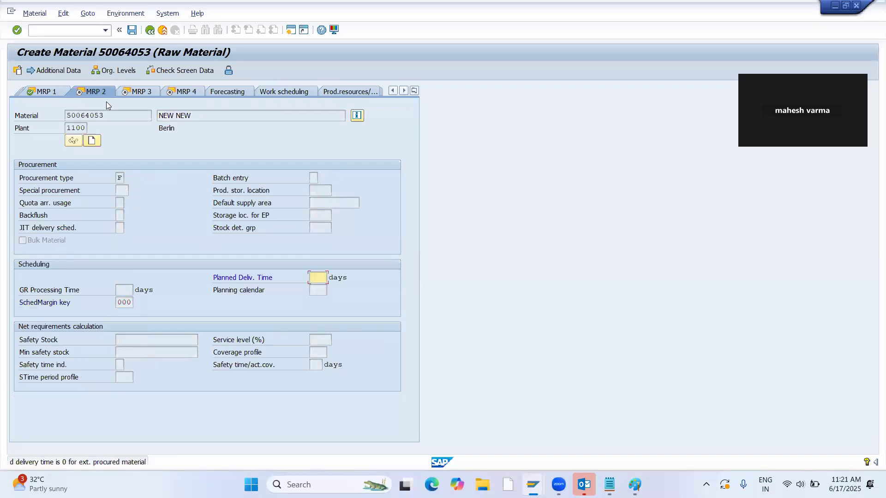
{"action": "key", "text": "Return"}
{"action": "key", "text": "Return"}
{"action": "key", "text": "Return"}
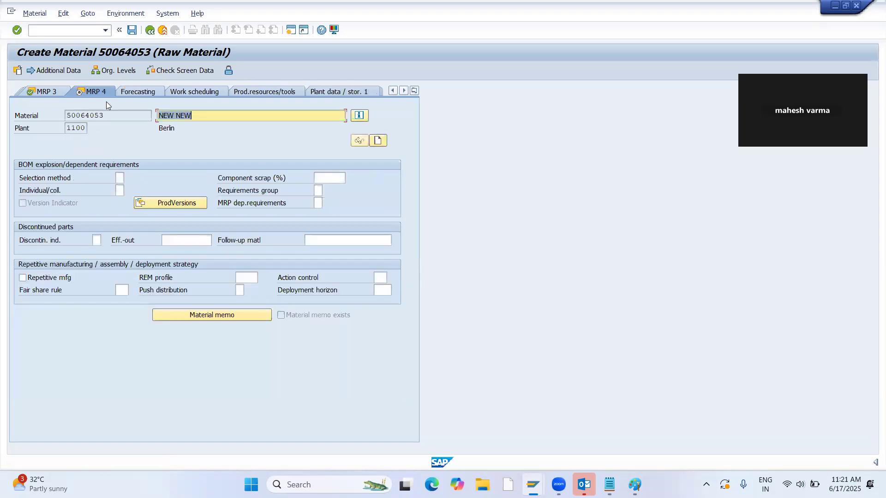
Set the valuation class to 3000 in Accounting 1, accept the remaining accounting and costing views, and save the material.
{"action": "key", "text": "Return"}
{"action": "type", "text": "3000"}
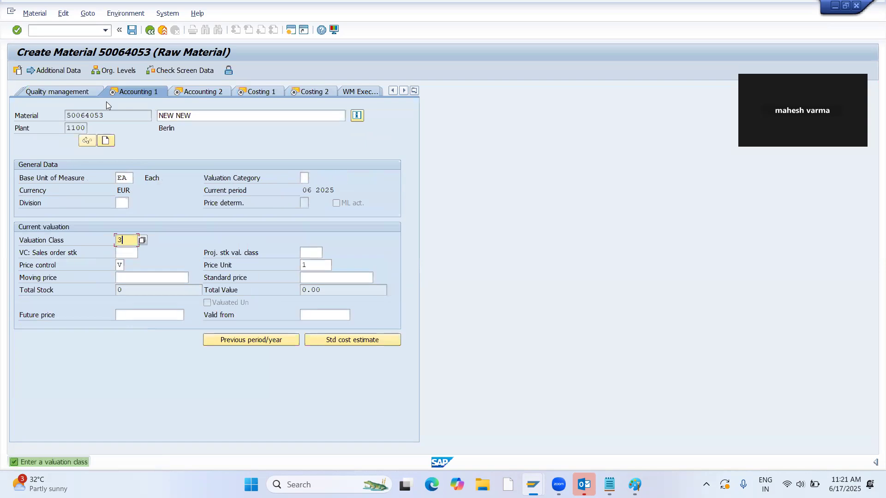
{"action": "key", "text": "Return"}
{"action": "key", "text": "Return"}
{"action": "key", "text": "Return"}
{"action": "key", "text": "Return"}
{"action": "key", "text": "Return"}
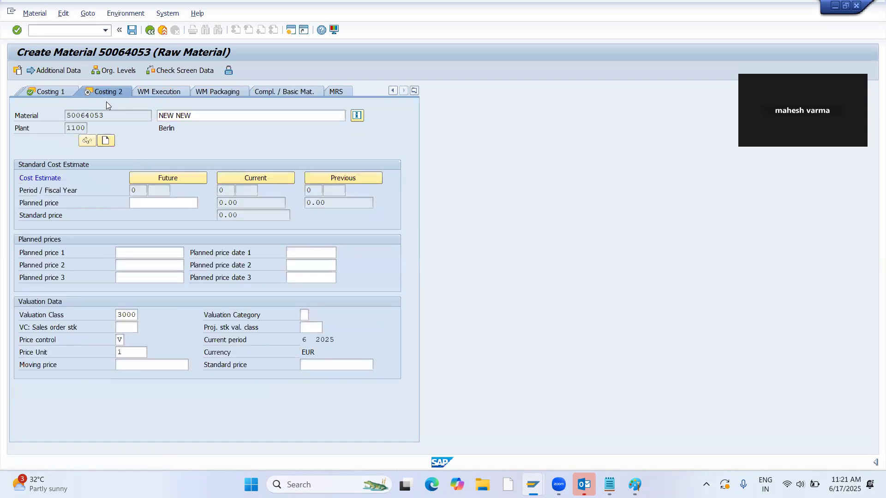
{"action": "key", "text": "Return"}
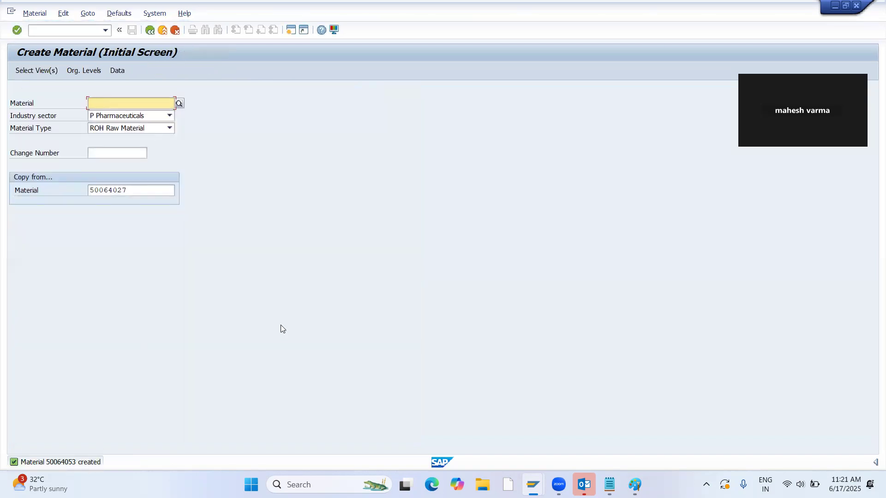
Record the second raw material's number 50064053 in the Notepad notes on the line below 50064052.
{"action": "key", "text": "alt+Tab"}
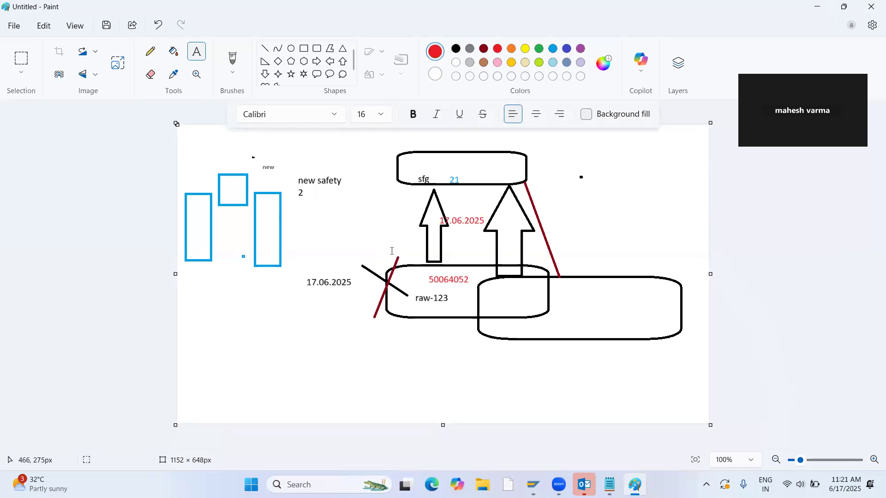
{"action": "key", "text": "alt+Tab"}
{"action": "left_click_drag", "start_coordinate": [146, 207], "coordinate": [83, 220]}
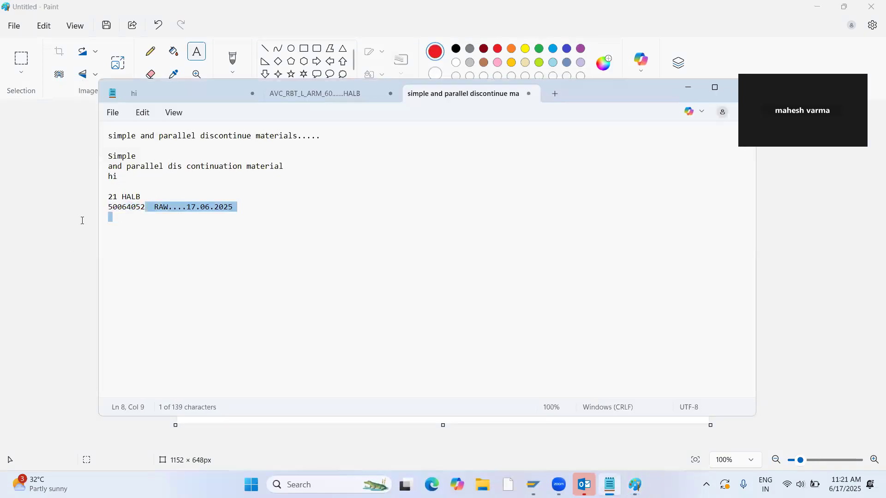
{"action": "left_click", "coordinate": [132, 216]}
{"action": "left_click_drag", "start_coordinate": [145, 210], "coordinate": [108, 210]}
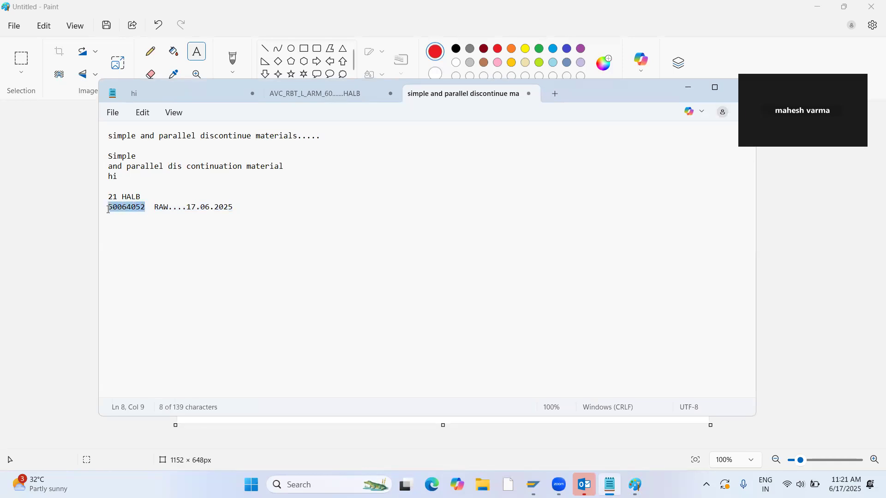
{"action": "key", "text": "Down"}
{"action": "type", "text": "50064052"}
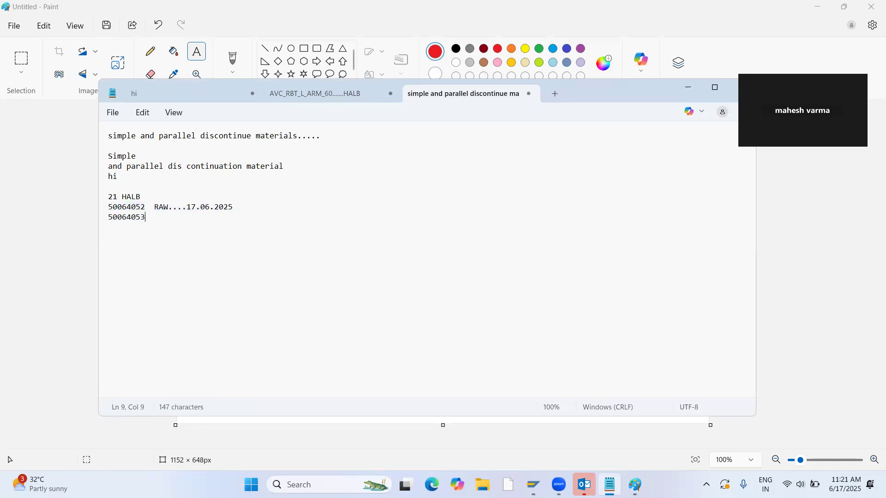
Copy the number 50064052 from the Notepad notes and open the immediate Change Material function in SAP.
{"action": "left_click_drag", "start_coordinate": [141, 220], "coordinate": [109, 207]}
{"action": "key", "text": "ctrl+c"}
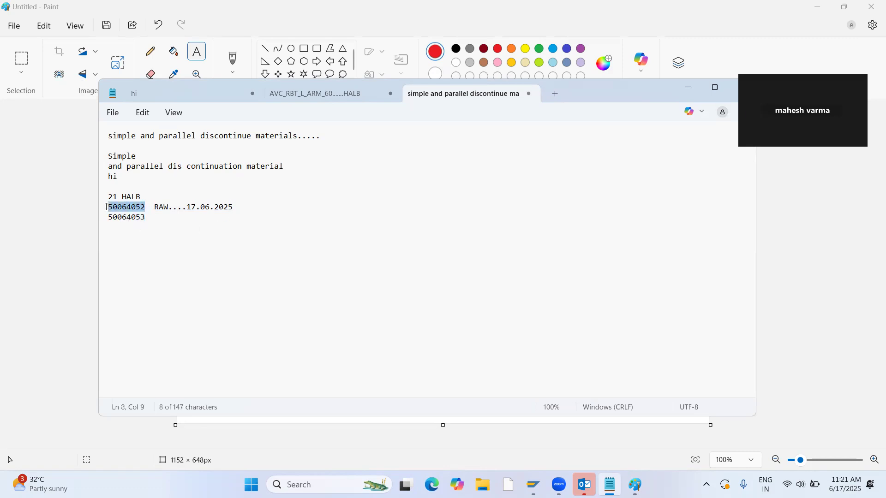
{"action": "key", "text": "alt+Tab"}
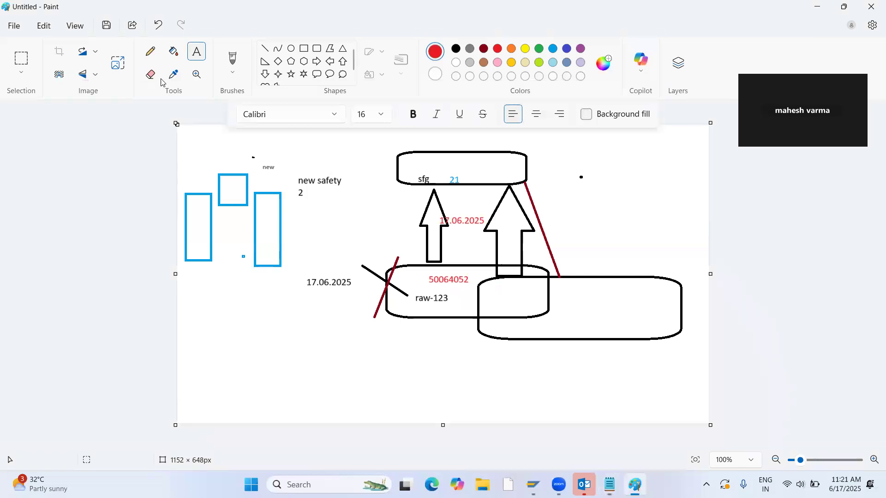
{"action": "key", "text": "alt+Tab"}
{"action": "left_click", "coordinate": [34, 13]}
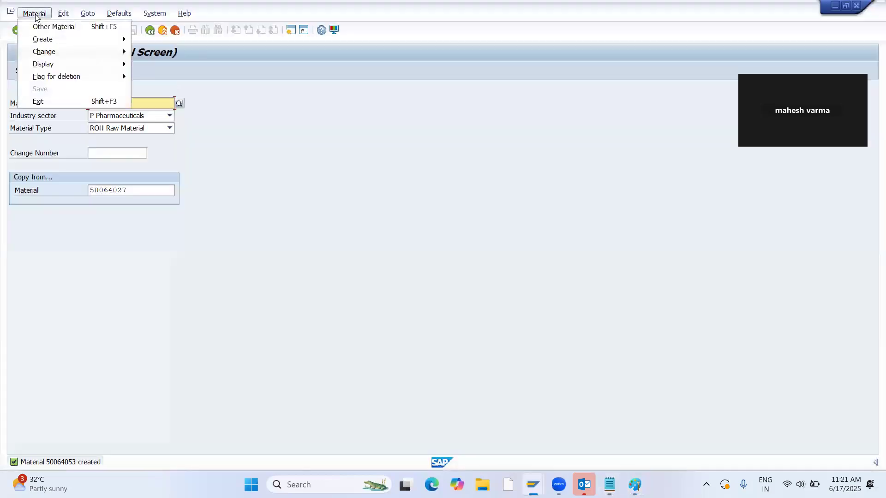
{"action": "left_click", "coordinate": [191, 53]}
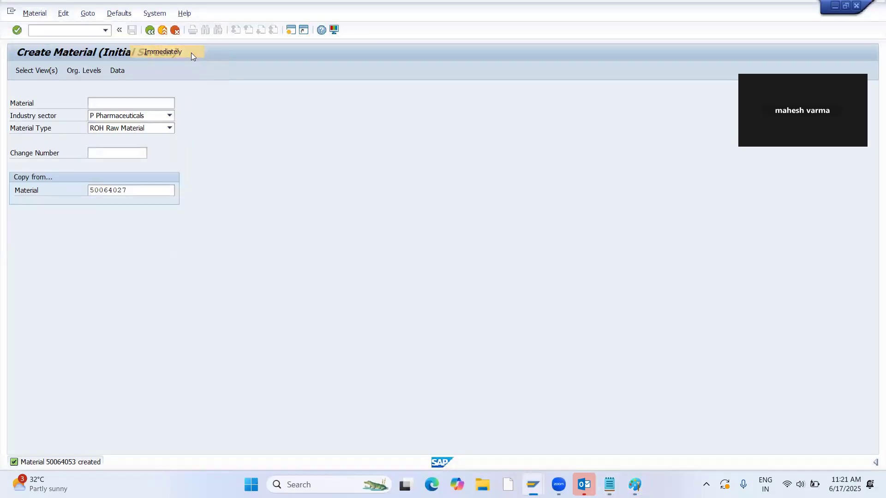
Open material 50064052 for change with the preselected views and go to its MRP 4 view for plant 1100.
{"action": "key", "text": "Return"}
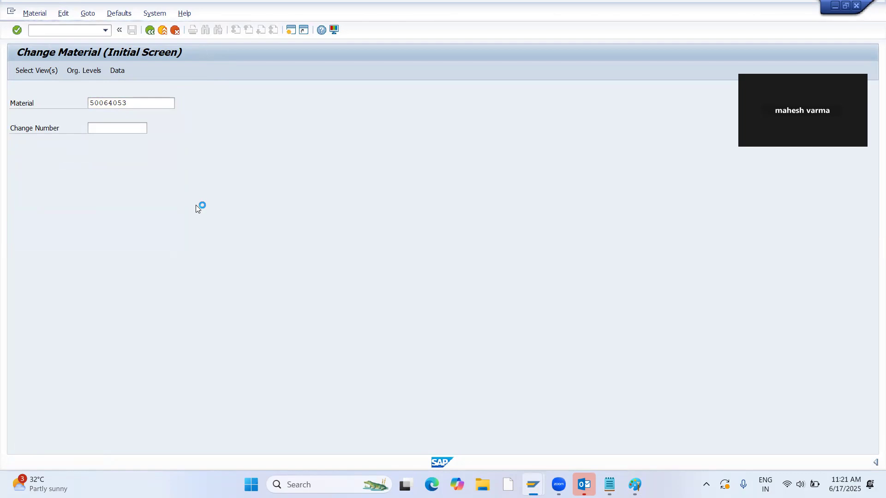
{"action": "key", "text": "Return"}
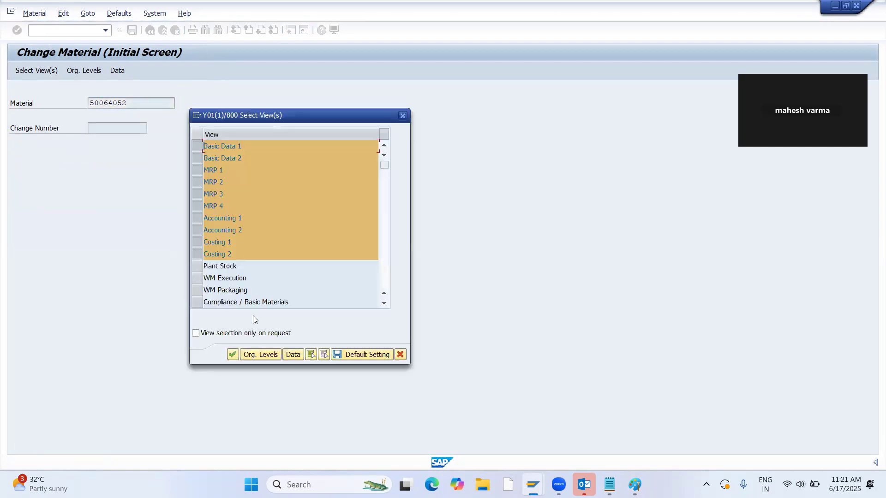
{"action": "left_click", "coordinate": [229, 355]}
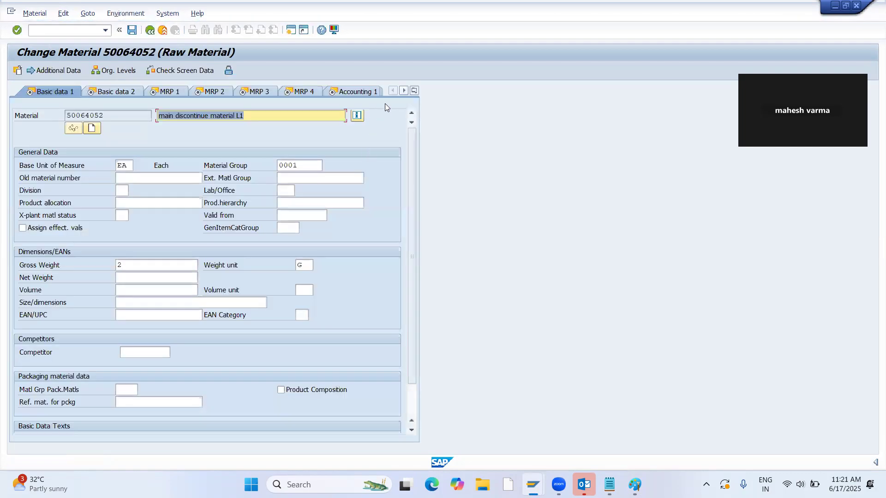
{"action": "left_click", "coordinate": [414, 90]}
{"action": "left_click", "coordinate": [433, 167]}
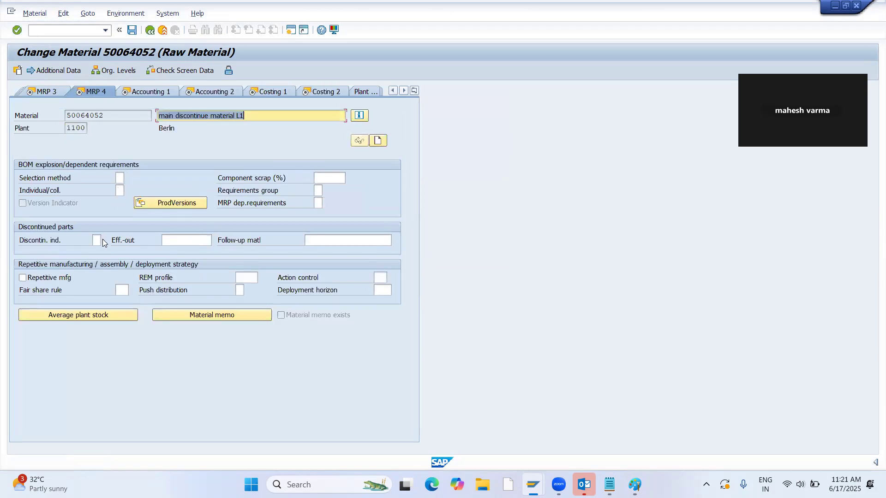
Set the discontinuation indicator to 1 (single/parallel discontinued part) and the effective-out date to 17.06.2025.
{"action": "left_click", "coordinate": [101, 240]}
{"action": "left_click", "coordinate": [106, 240]}
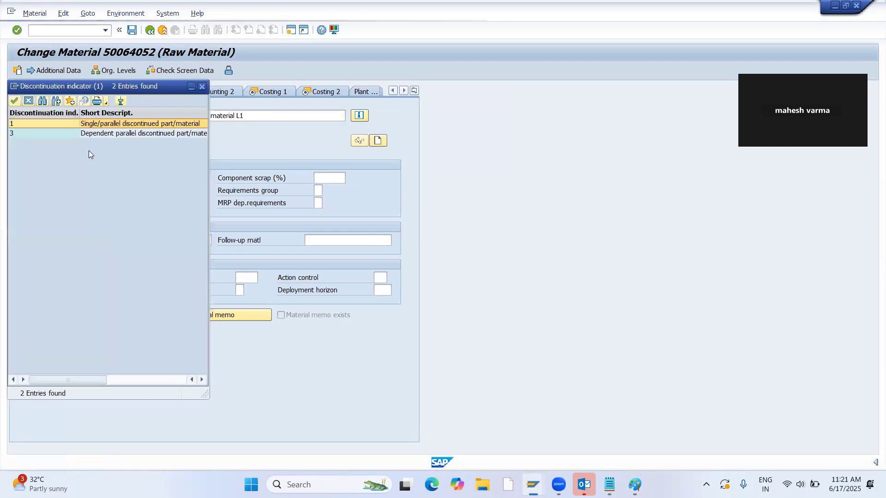
{"action": "double_click", "coordinate": [99, 123]}
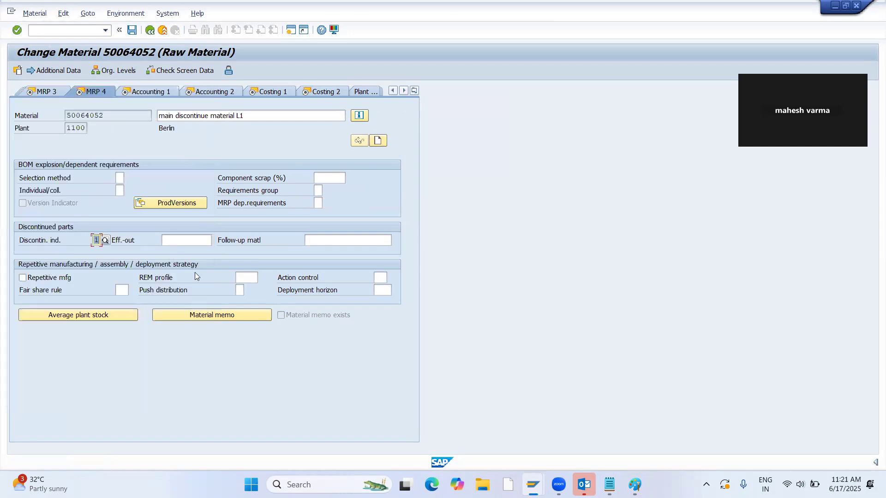
{"action": "left_click", "coordinate": [203, 240]}
{"action": "left_click", "coordinate": [216, 241]}
{"action": "double_click", "coordinate": [168, 241]}
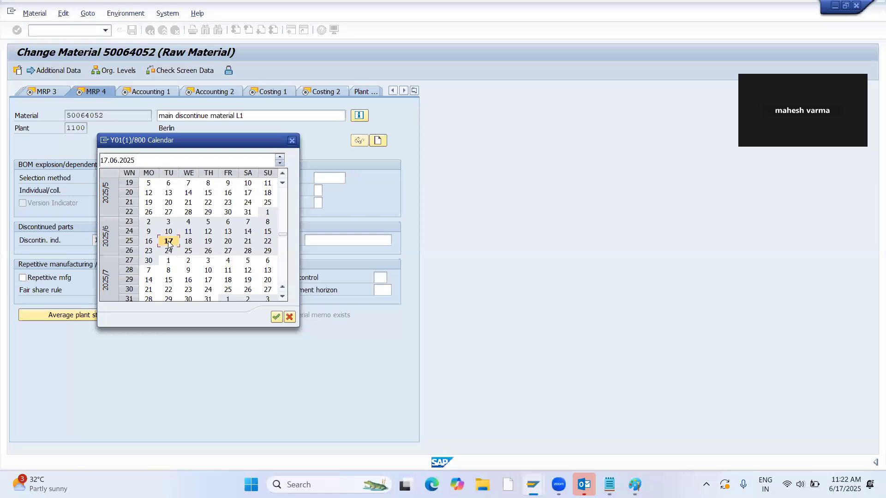
Enter 50064053 as the follow-up material and save the changes to material 50064052.
{"action": "left_click", "coordinate": [314, 243]}
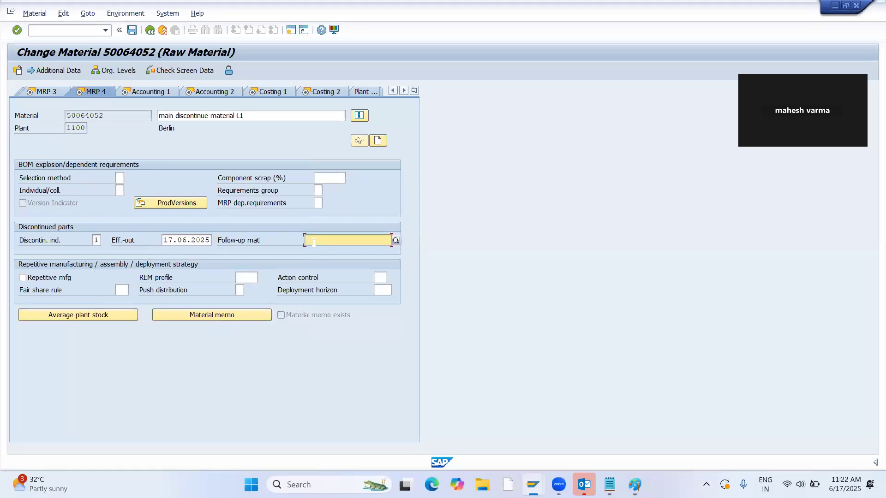
{"action": "key", "text": "ctrl+v"}
{"action": "key", "text": "BackSpace"}
{"action": "type", "text": "3"}
{"action": "key", "text": "Return"}
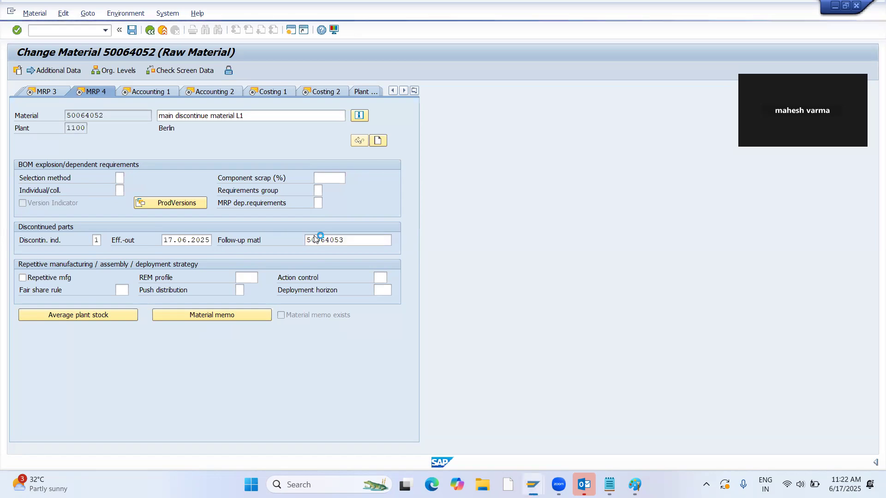
{"action": "left_click", "coordinate": [132, 30]}
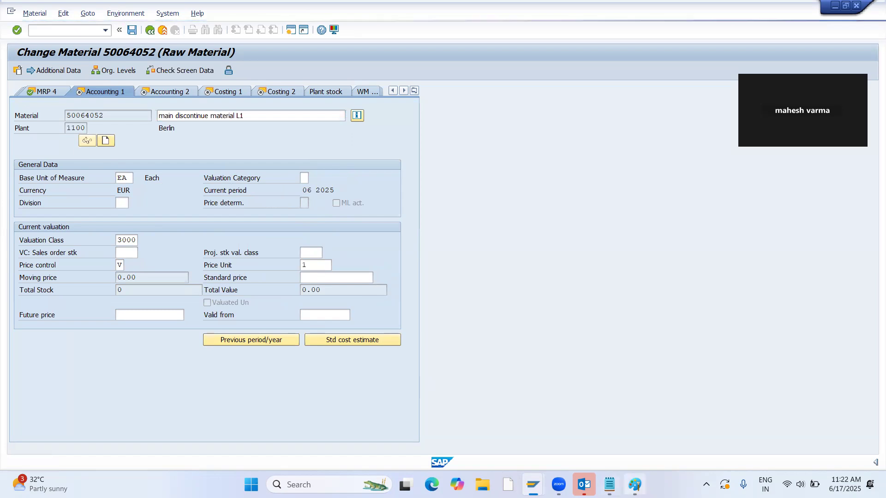
Switch to Paint and label the empty lower rounded box with the red text 50064053.
{"action": "left_click", "coordinate": [635, 485]}
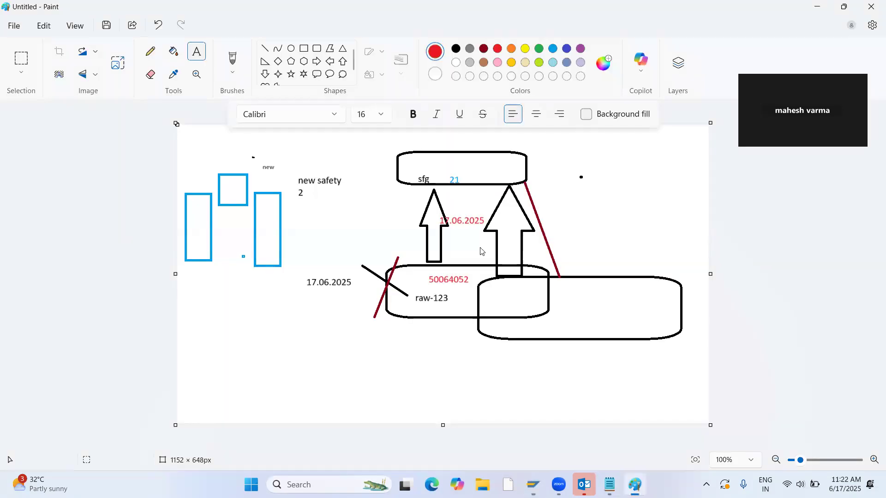
{"action": "left_click", "coordinate": [531, 295]}
{"action": "key", "text": "ctrl+v"}
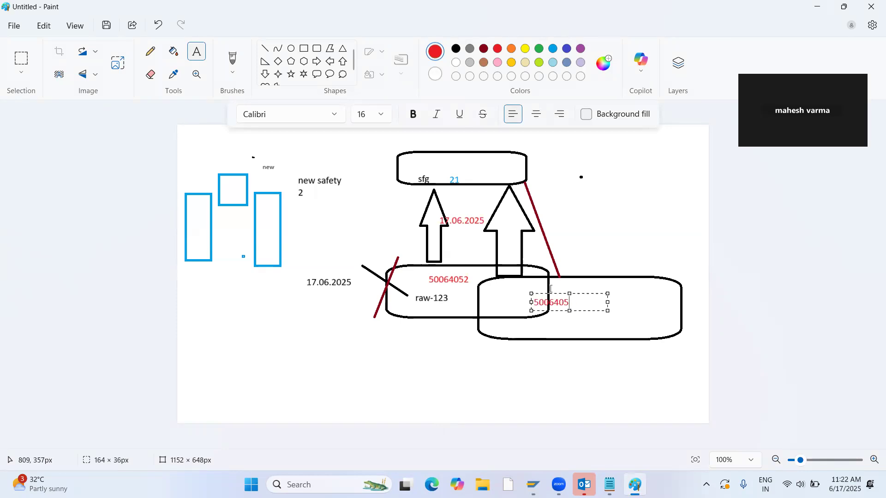
{"action": "type", "text": "3"}
{"action": "left_click", "coordinate": [425, 393]}
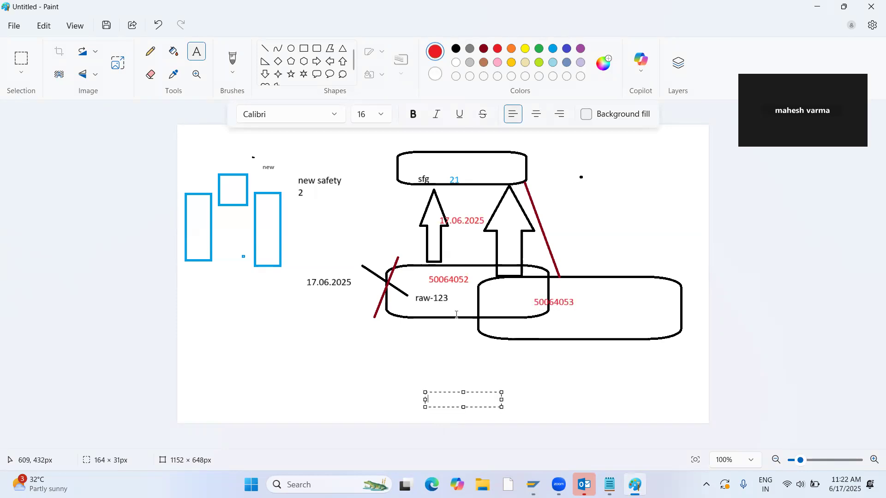
{"action": "key", "text": "Escape"}
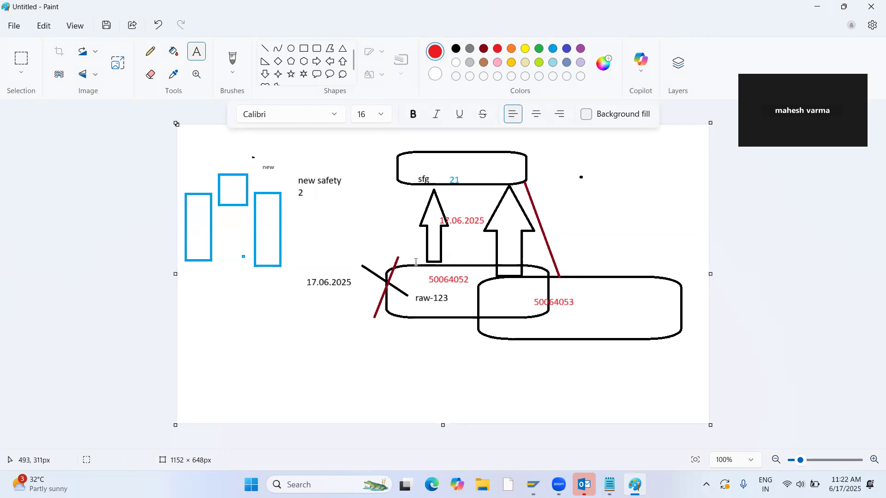
Draw red lines from 50064052 to the date 17.06.2025 and from the date toward the black dot, and add the text STOCK=0 there.
{"action": "left_click_drag", "start_coordinate": [445, 212], "coordinate": [450, 241]}
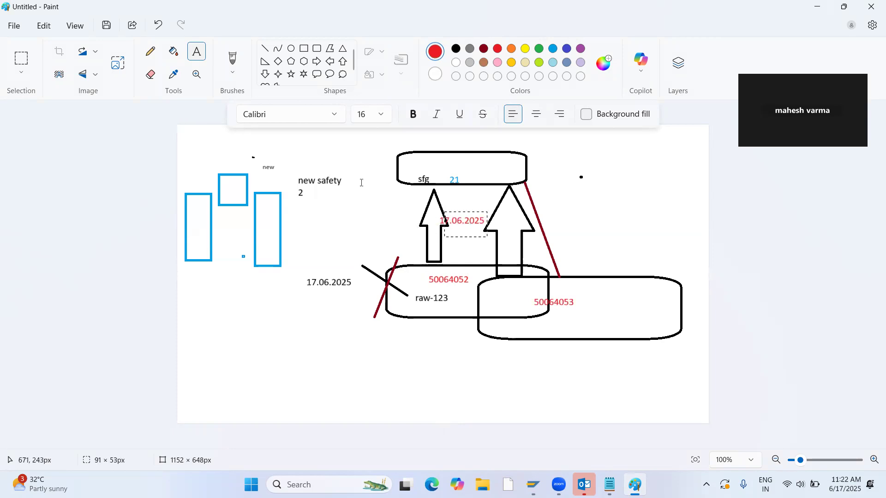
{"action": "left_click", "coordinate": [265, 48]}
{"action": "mouse_move", "coordinate": [429, 274]}
{"action": "left_mouse_down"}
{"action": "mouse_move", "coordinate": [461, 227]}
{"action": "mouse_move", "coordinate": [564, 179]}
{"action": "left_mouse_up"}
{"action": "left_click", "coordinate": [197, 53]}
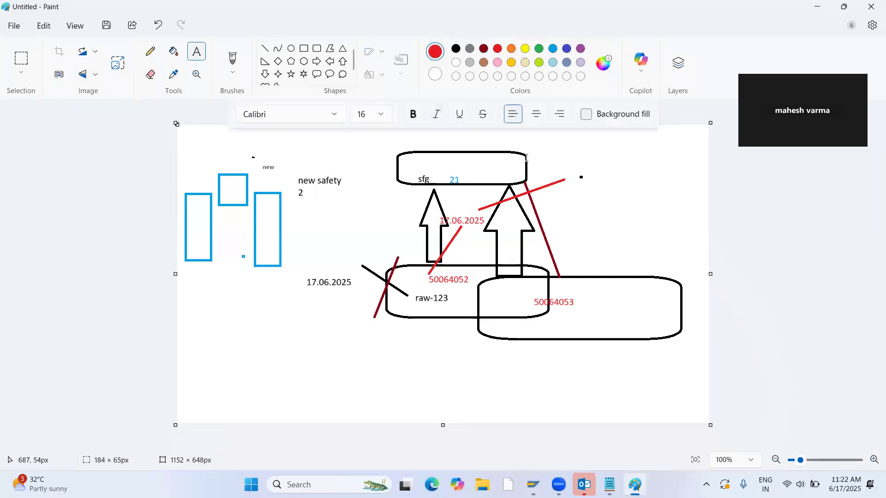
{"action": "type", "text": "STOCK=0"}
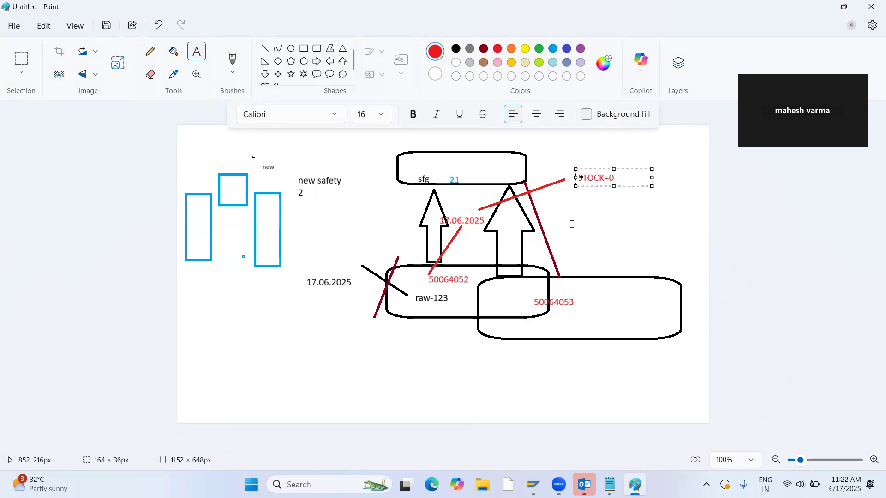
{"action": "left_click", "coordinate": [579, 201]}
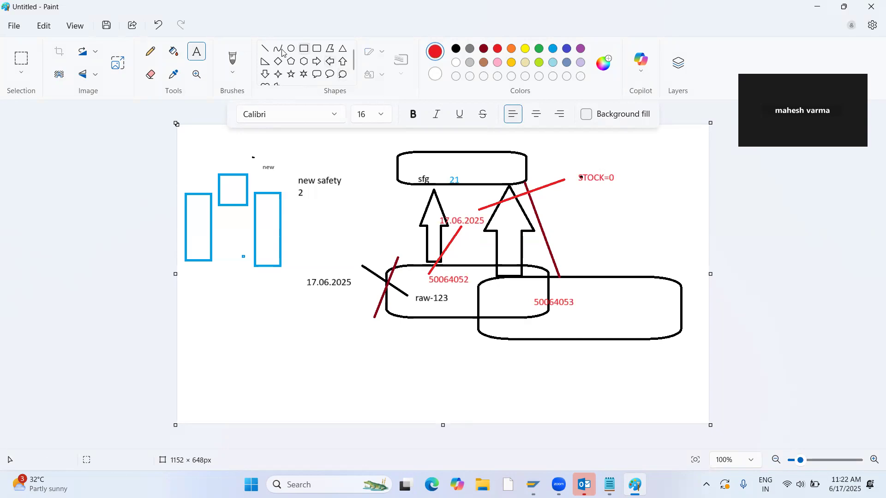
Draw a red line rising from the 50064053 label and a short red line above the 50064052 label.
{"action": "left_click", "coordinate": [265, 49]}
{"action": "left_click_drag", "start_coordinate": [562, 292], "coordinate": [547, 210]}
{"action": "mouse_move", "coordinate": [466, 265]}
{"action": "left_mouse_down"}
{"action": "mouse_move", "coordinate": [413, 263]}
{"action": "mouse_move", "coordinate": [456, 264]}
{"action": "left_mouse_up"}
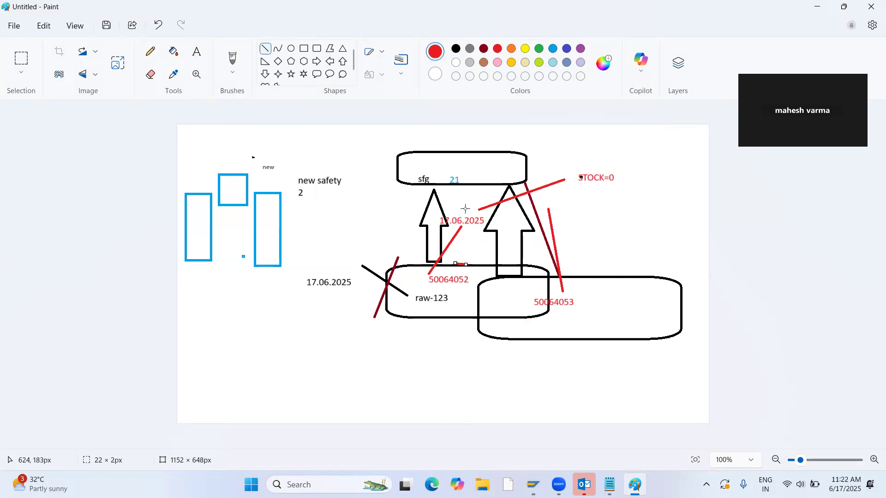
Switch to SAP and display the stock overview (MMBE) for material 50064052 in plant 1100.
{"action": "key", "text": "alt+Tab"}
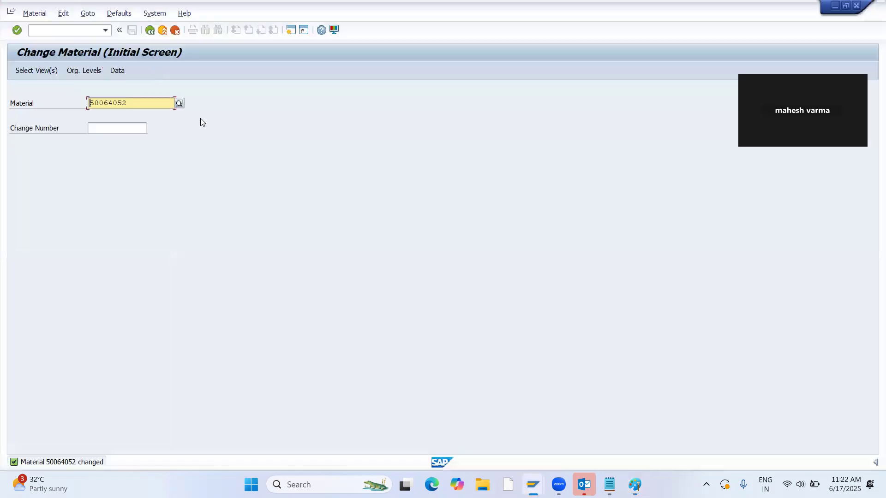
{"action": "left_click_drag", "start_coordinate": [125, 100], "coordinate": [13, 109]}
{"action": "left_click", "coordinate": [47, 31]}
{"action": "type", "text": "/NMMBE"}
{"action": "key", "text": "Return"}
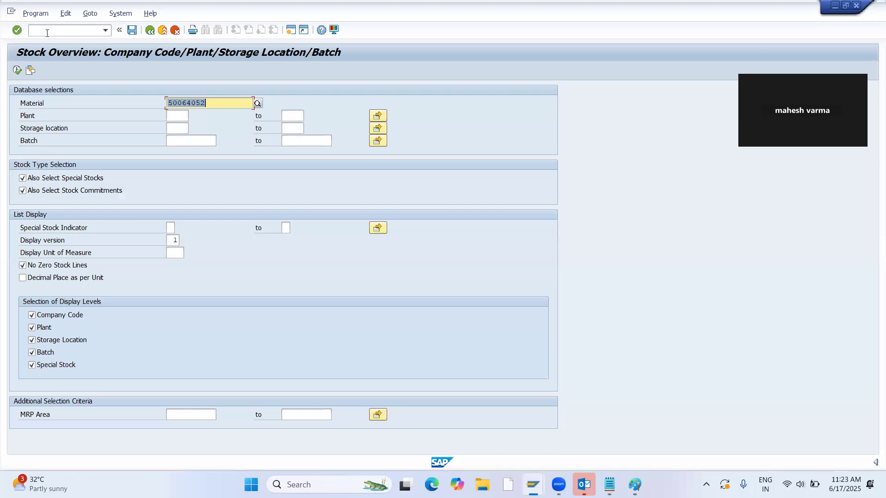
{"action": "left_click", "coordinate": [173, 116]}
{"action": "type", "text": "1100"}
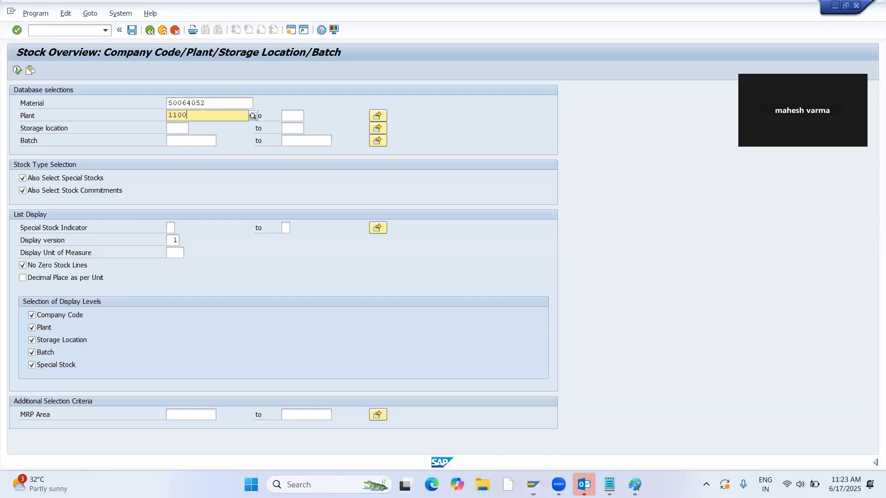
{"action": "left_click", "coordinate": [17, 70]}
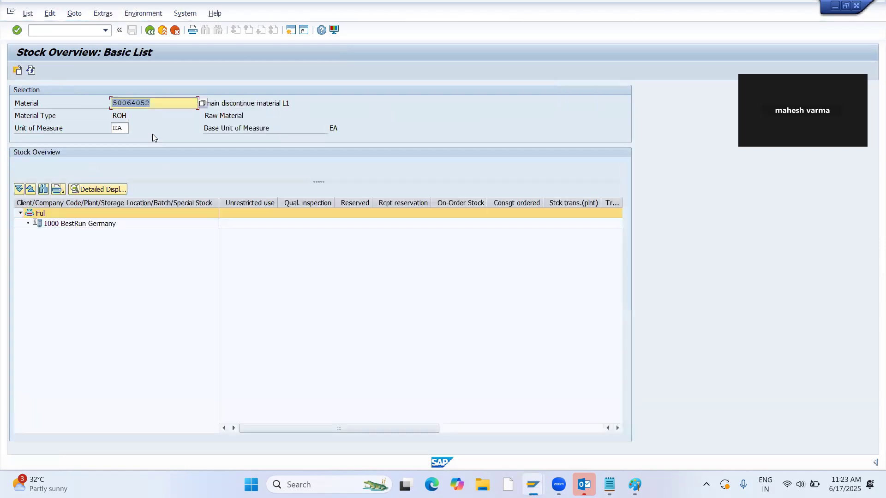
{"action": "key", "text": "alt+Tab"}
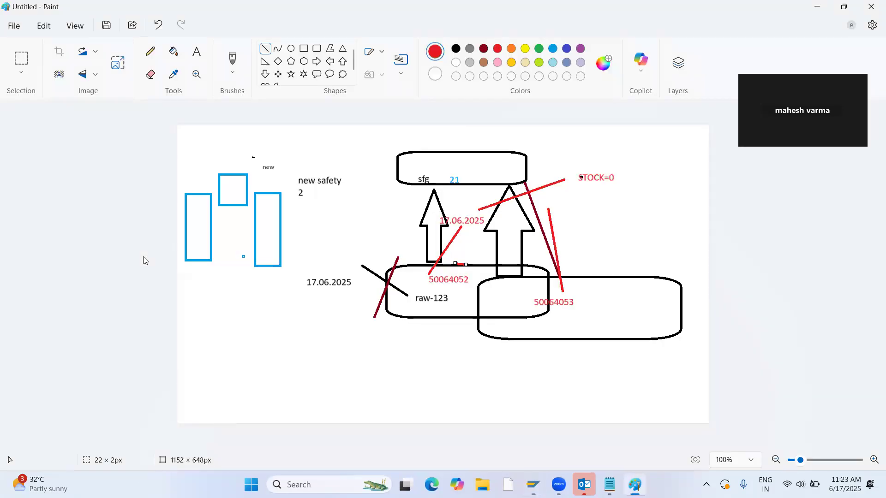
{"action": "key", "text": "alt+Tab"}
{"action": "key", "text": "alt+Tab"}
{"action": "key", "text": "alt+Tab"}
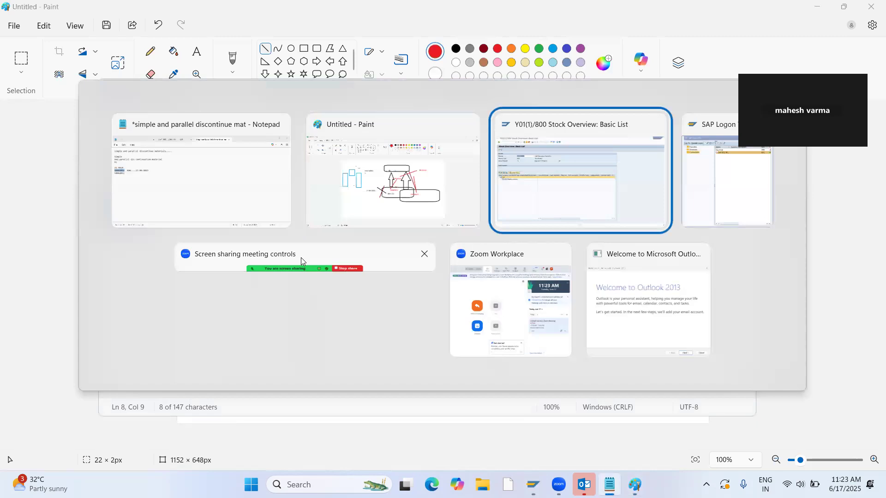
Try to create planned independent requirements for material 50064052 in plant 1100 with version 00 and a monthly planning period.
{"action": "left_click", "coordinate": [42, 28]}
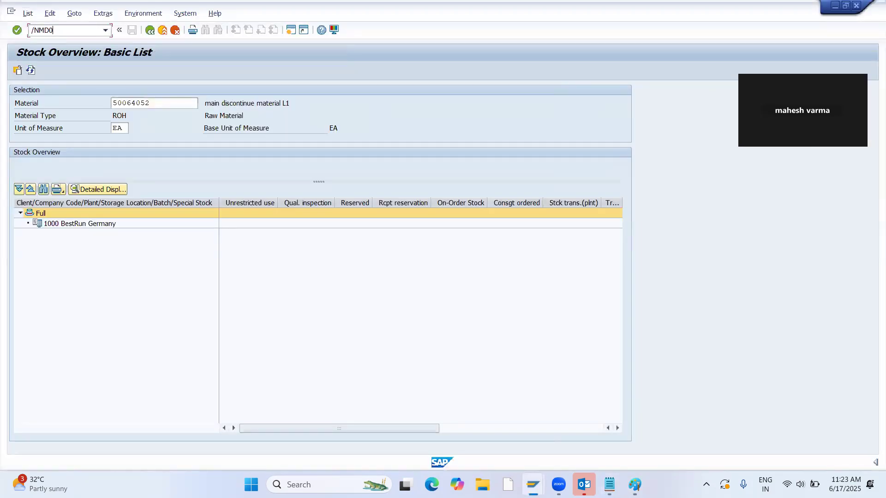
{"action": "key", "text": "Return"}
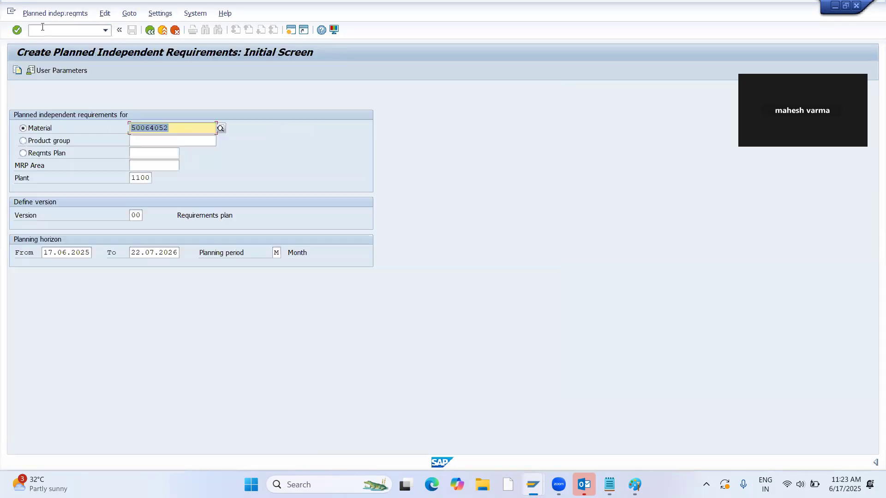
{"action": "key", "text": "Return"}
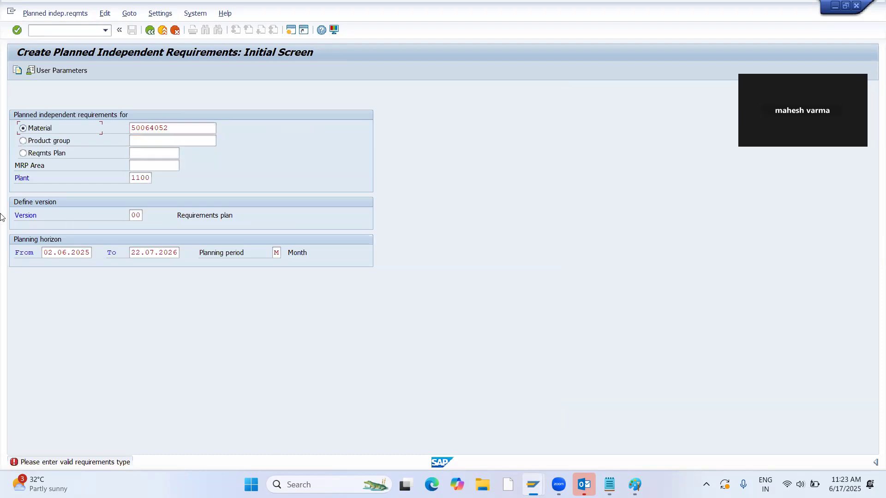
Go to transaction MM02 and open material 50064052 for change with its preselected views.
{"action": "left_click_drag", "start_coordinate": [171, 130], "coordinate": [116, 128]}
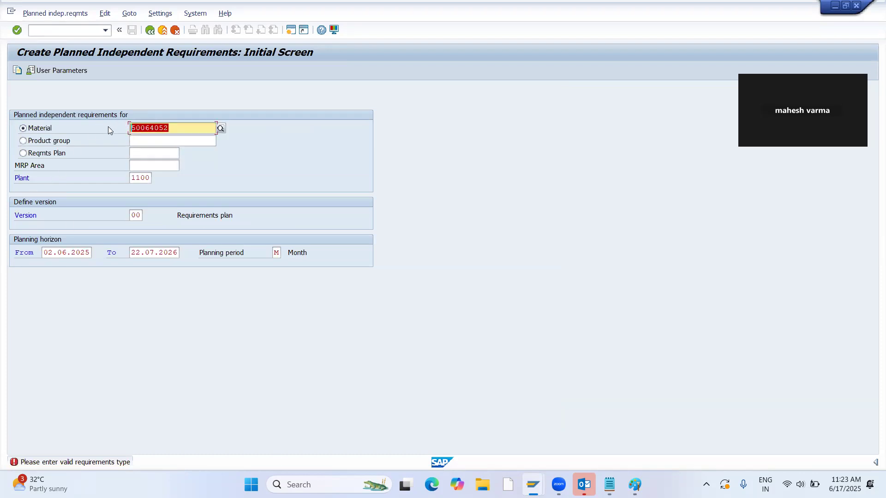
{"action": "left_click", "coordinate": [74, 28]}
{"action": "type", "text": "/NMM02"}
{"action": "key", "text": "Return"}
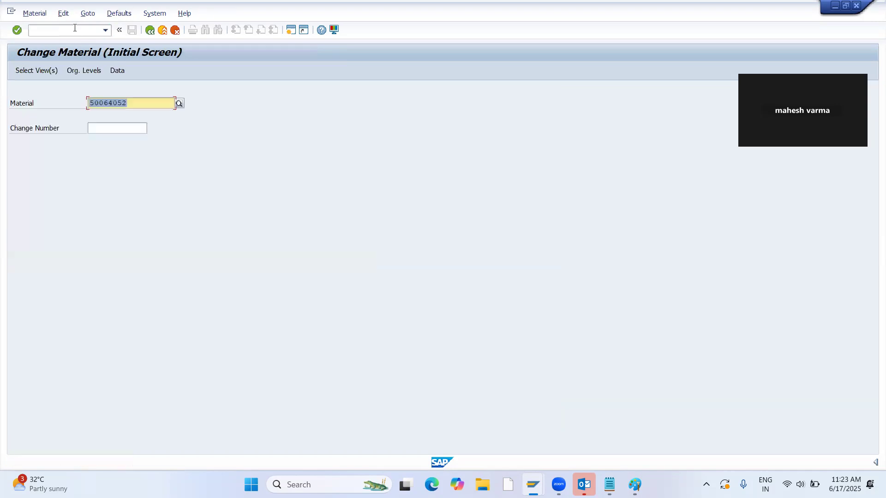
{"action": "key", "text": "Return"}
{"action": "key", "text": "Return"}
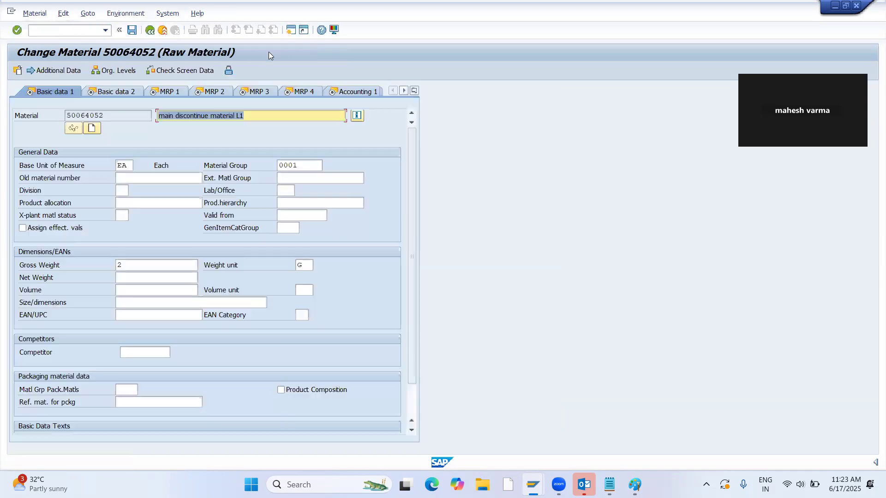
Set the MRP strategy group of material 50064052 in plant 1100 to 10 (Make-to-stock production) and save the material.
{"action": "left_click", "coordinate": [211, 91]}
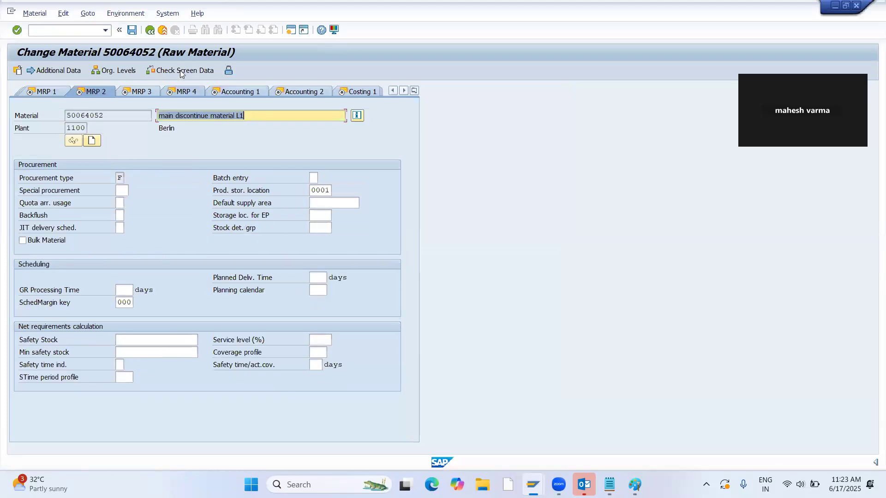
{"action": "left_click", "coordinate": [123, 93]}
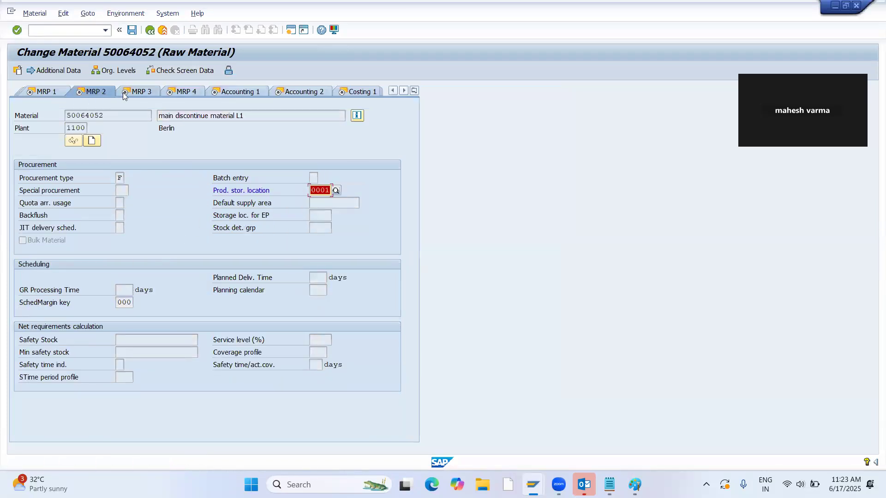
{"action": "key", "text": "Return"}
{"action": "key", "text": "Return"}
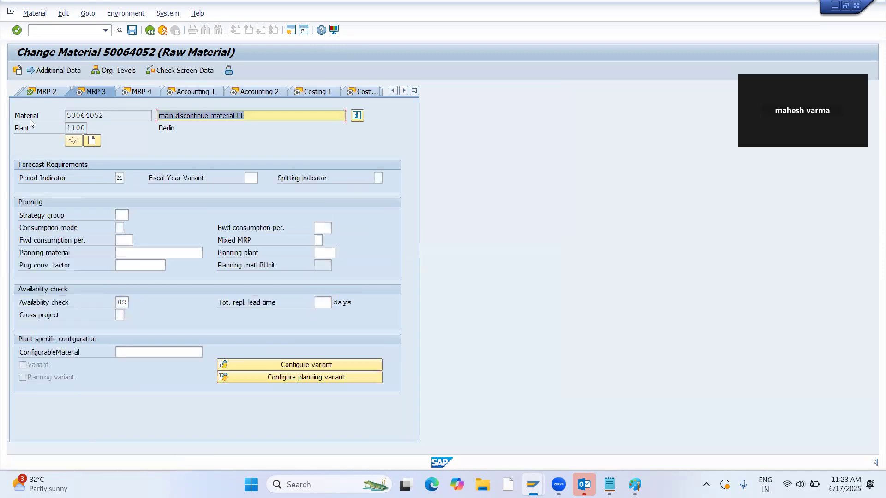
{"action": "left_click", "coordinate": [122, 214]}
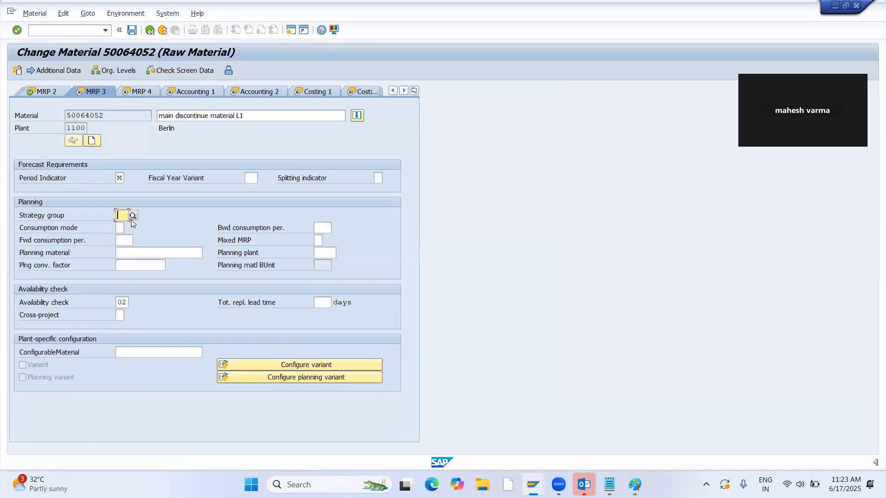
{"action": "type", "text": "10"}
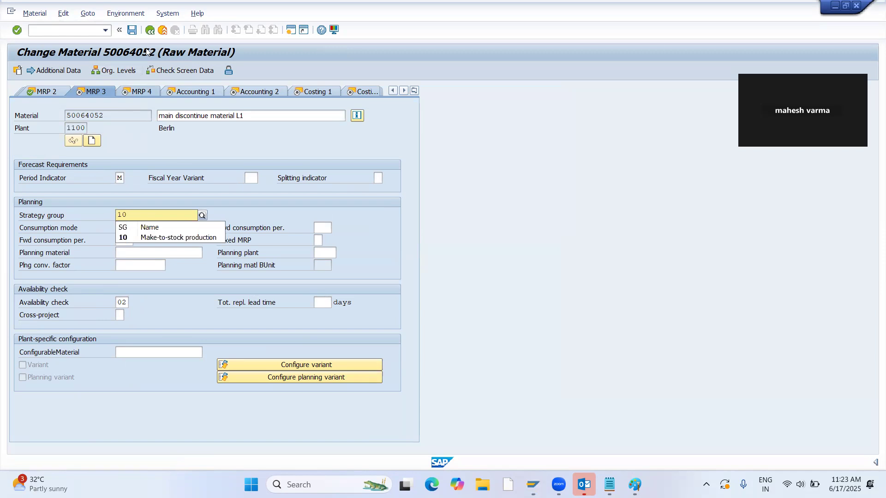
{"action": "key", "text": "Return"}
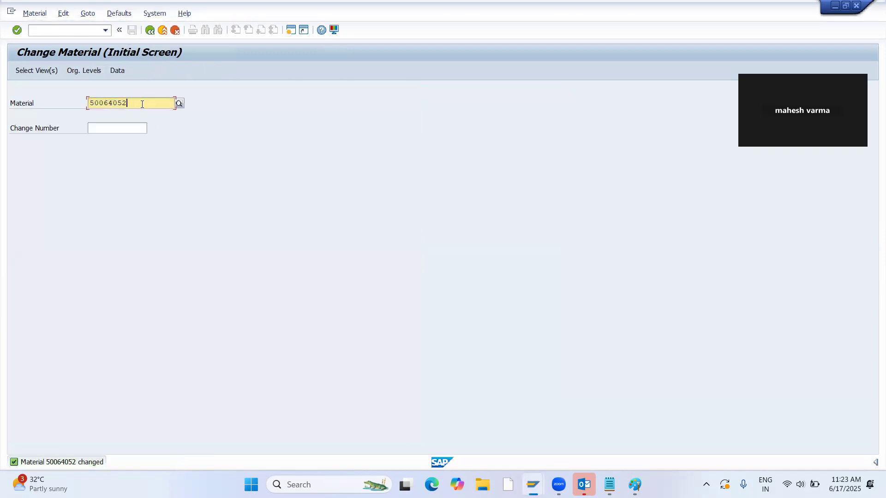
Open material 21 for change with its preselected views.
{"action": "key", "text": "alt+Tab"}
{"action": "key", "text": "alt+Tab"}
{"action": "type", "text": "21"}
{"action": "key", "text": "Return"}
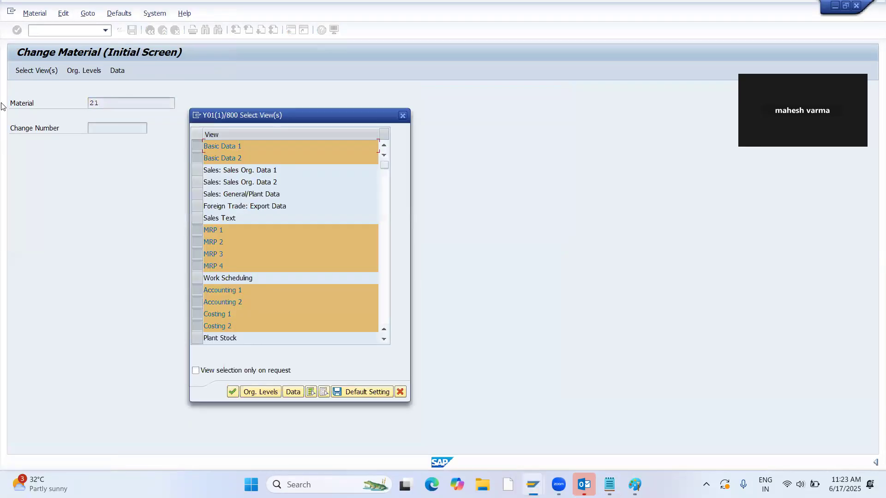
{"action": "key", "text": "Return"}
{"action": "key", "text": "Return"}
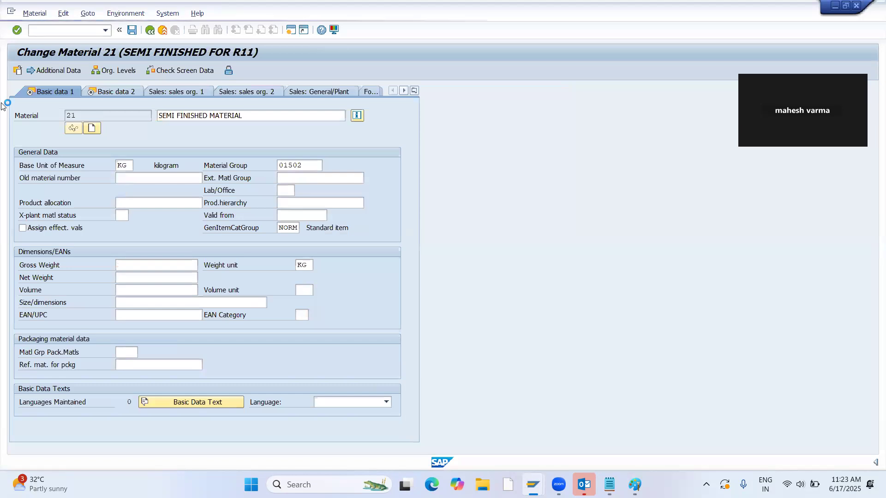
Set the strategy group of material 21 in plant 1100 to 10 (Make-to-stock production).
{"action": "left_click", "coordinate": [417, 90]}
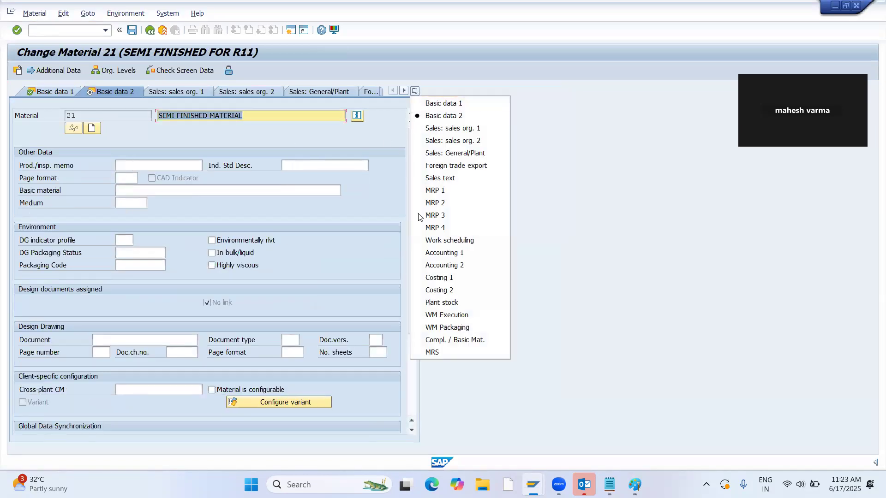
{"action": "left_click", "coordinate": [436, 219]}
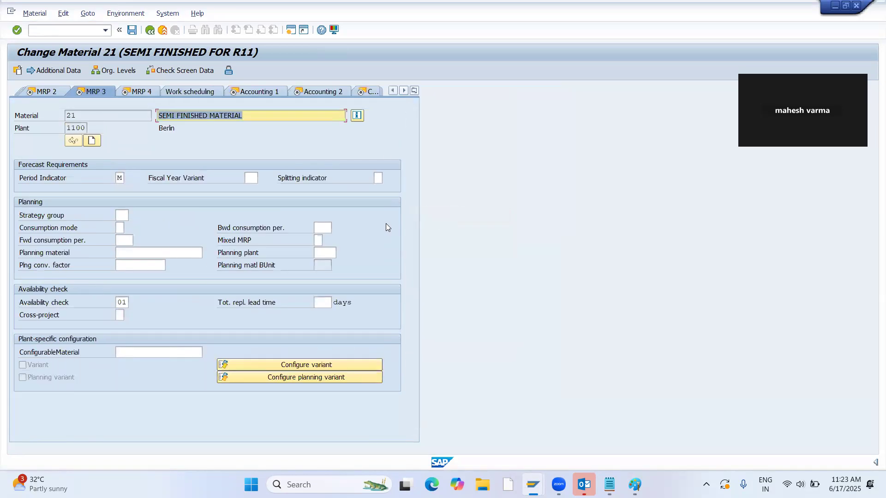
{"action": "left_click", "coordinate": [119, 217]}
{"action": "type", "text": "10"}
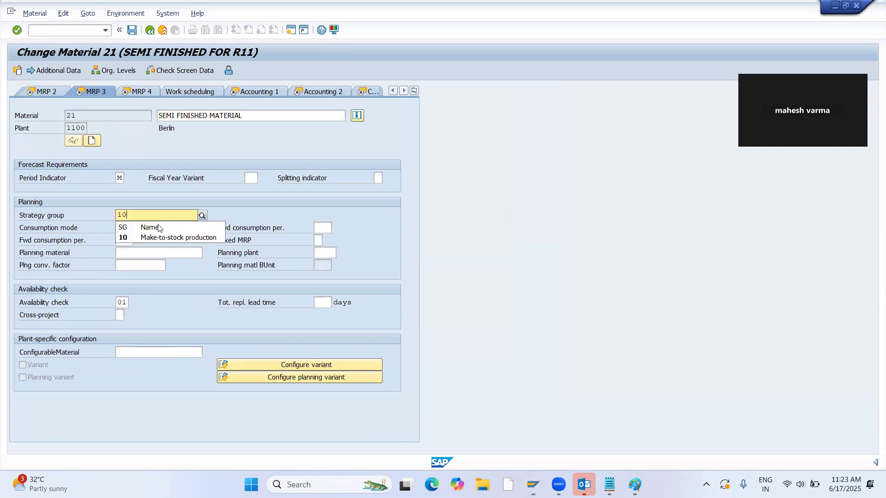
{"action": "left_click", "coordinate": [135, 239]}
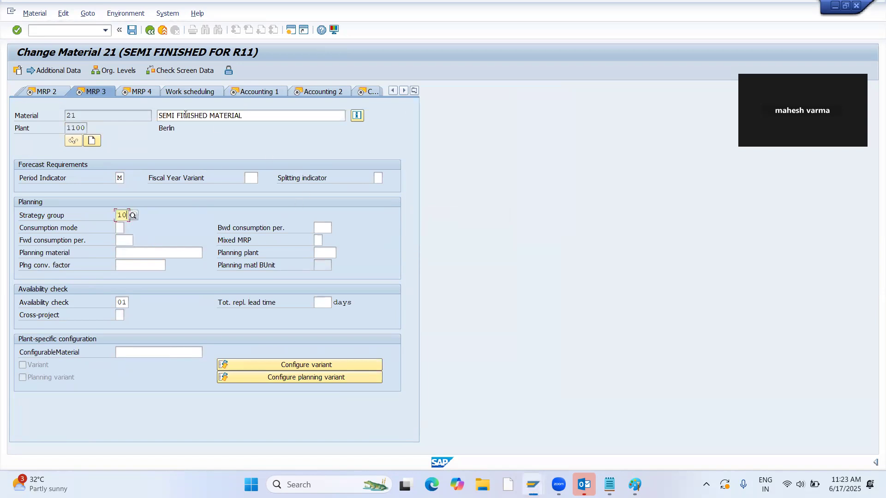
Enter 0001 as the production storage location of material 21 in its MRP 2 data.
{"action": "left_click", "coordinate": [47, 92]}
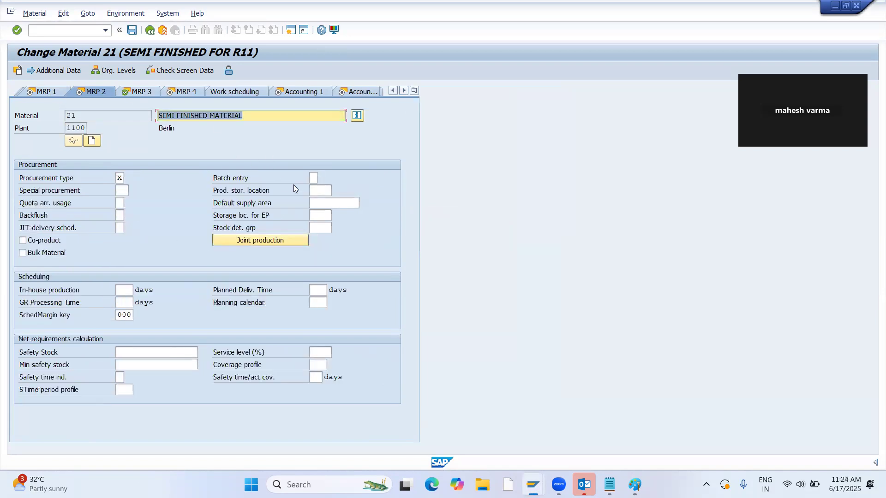
{"action": "left_click", "coordinate": [324, 190]}
{"action": "type", "text": "0001"}
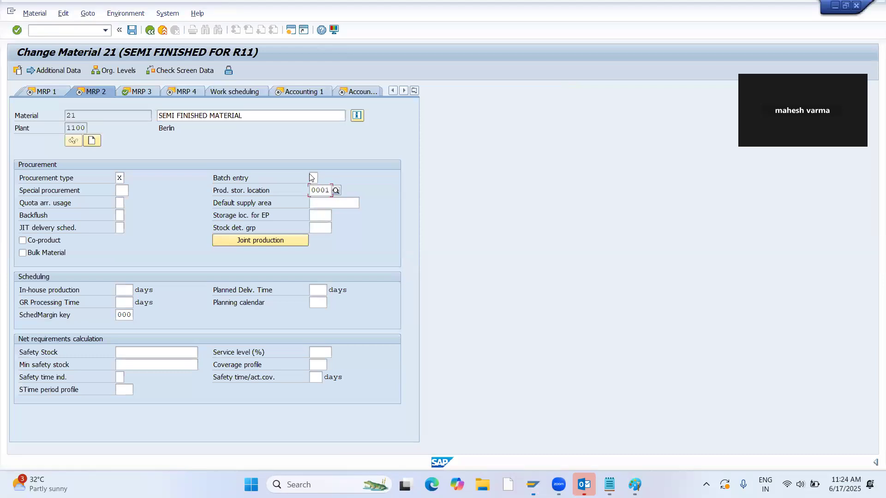
{"action": "key", "text": "Return"}
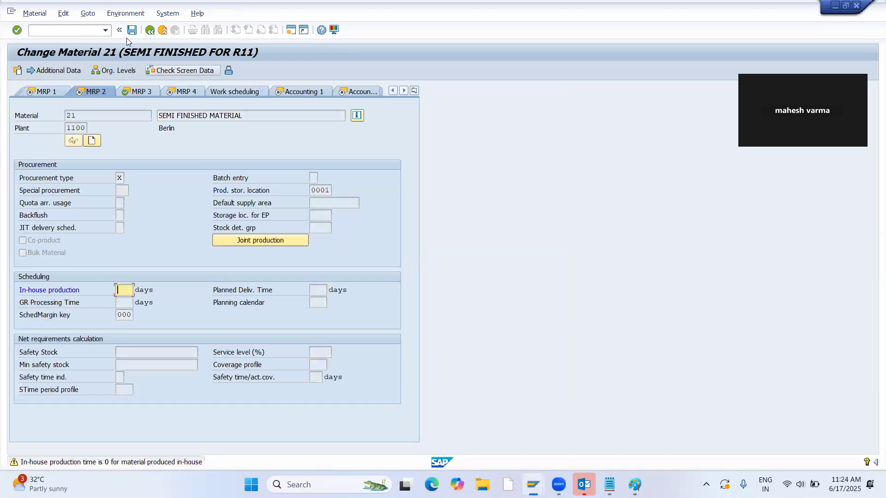
Go to transaction MD61 and try to create planned independent requirements for material 21 in plant 1100 with version 00.
{"action": "left_click", "coordinate": [69, 30]}
{"action": "type", "text": "/NMD61"}
{"action": "key", "text": "Return"}
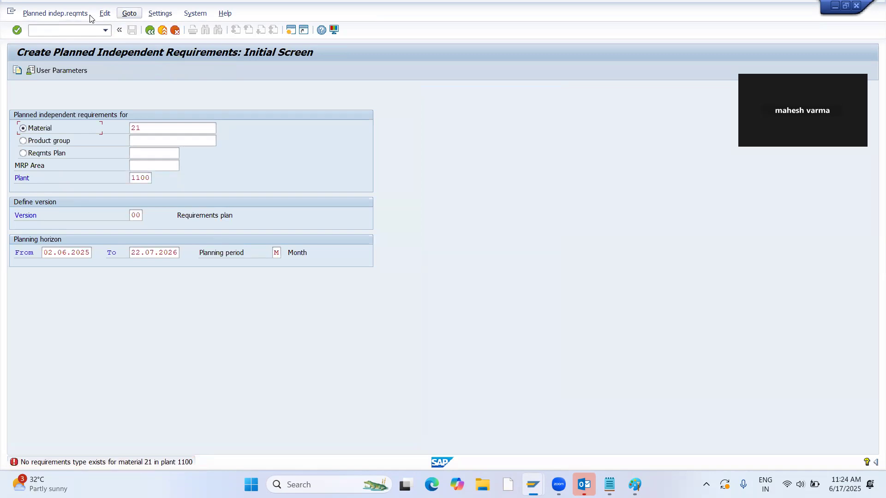
Open an additional session and open material 21 for change in MM02 with its preselected views.
{"action": "key", "text": "alt+Tab"}
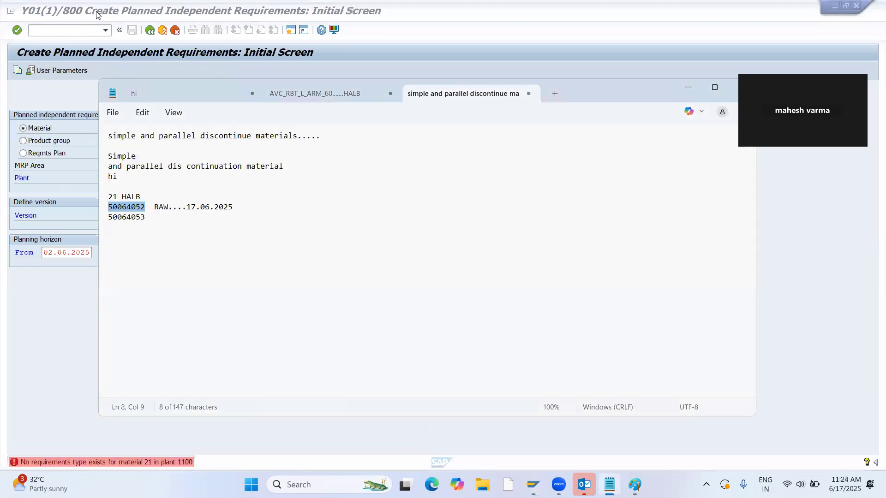
{"action": "key", "text": "alt+Tab"}
{"action": "left_click", "coordinate": [289, 32]}
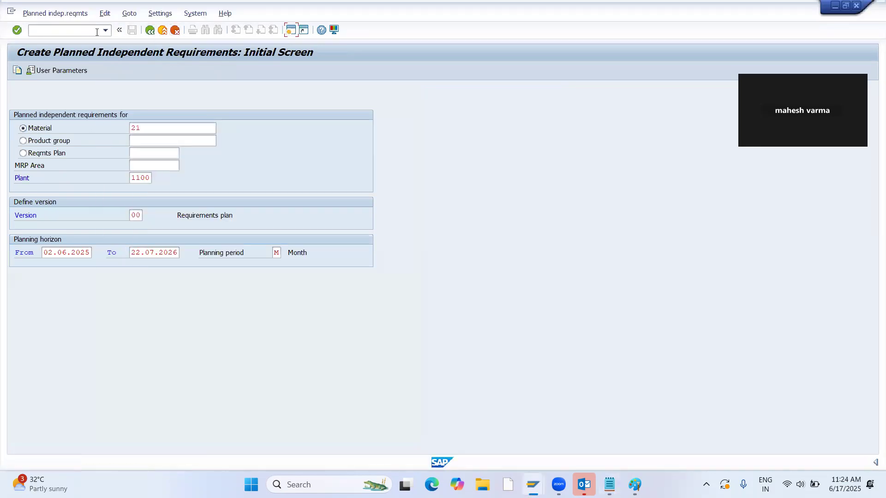
{"action": "type", "text": "MM0"}
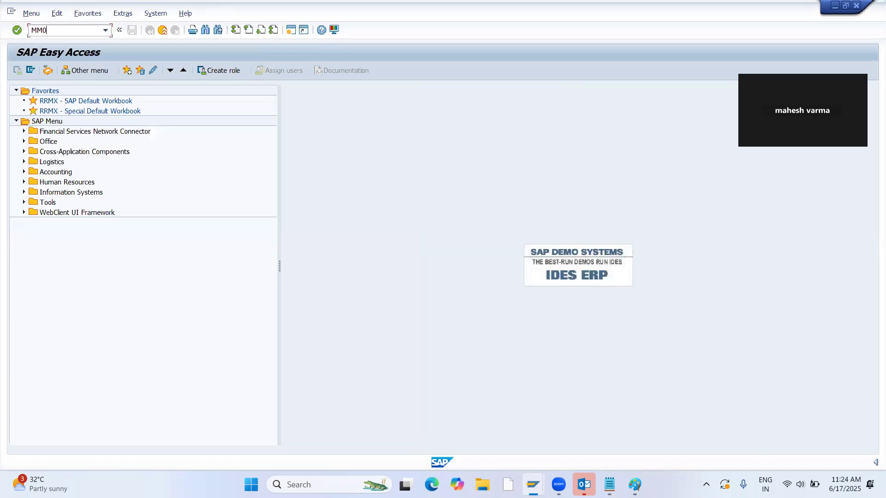
{"action": "type", "text": "2"}
{"action": "key", "text": "Return"}
{"action": "key", "text": "Return"}
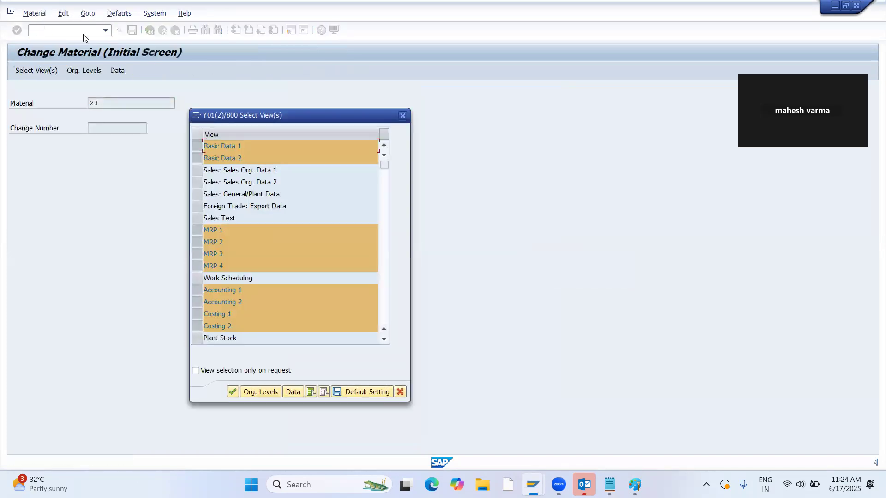
{"action": "key", "text": "Return"}
Enter strategy group 10 (Make-to-stock production) in the MRP 3 data of material 21 for plant 1100.
{"action": "left_click", "coordinate": [415, 91]}
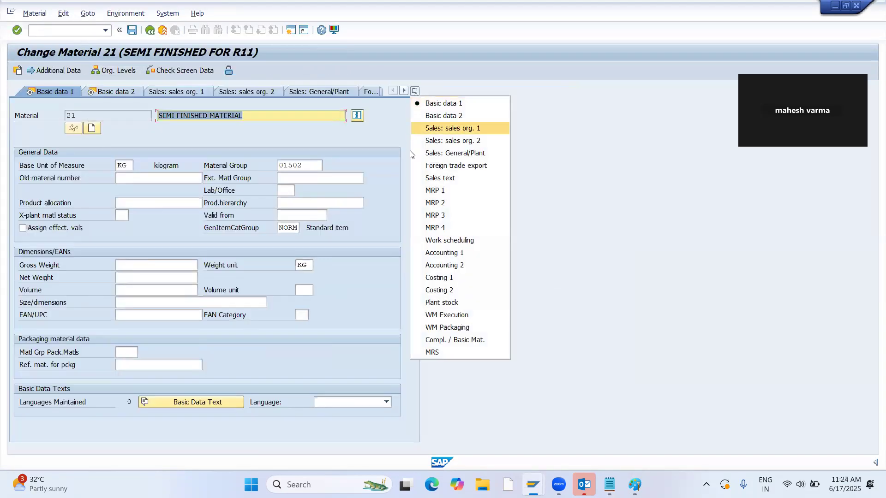
{"action": "left_click", "coordinate": [417, 203]}
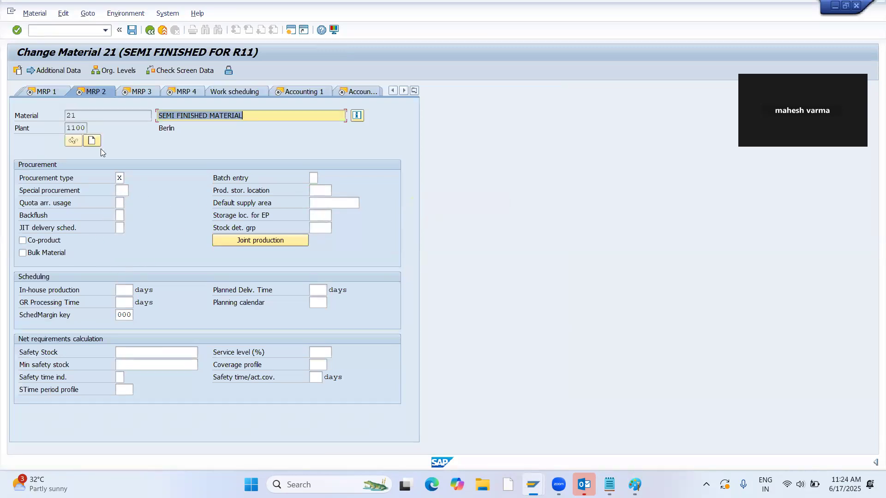
{"action": "left_click", "coordinate": [135, 92]}
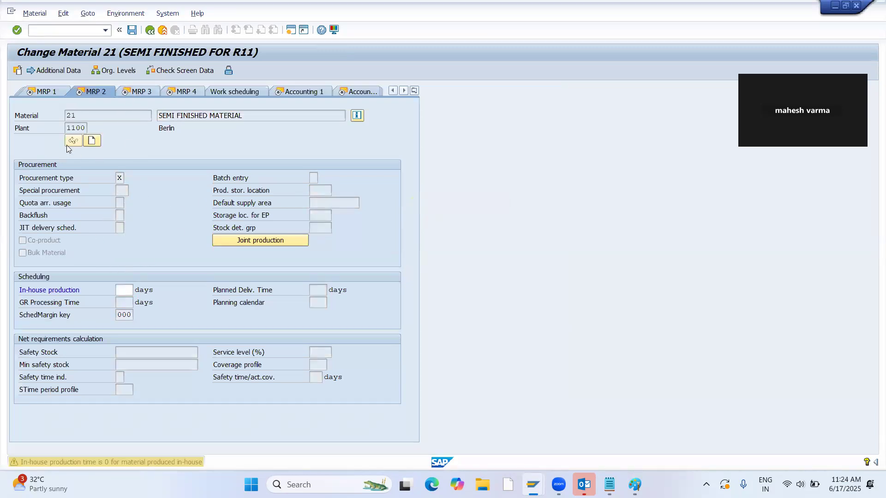
{"action": "key", "text": "Return"}
{"action": "left_click", "coordinate": [119, 214]}
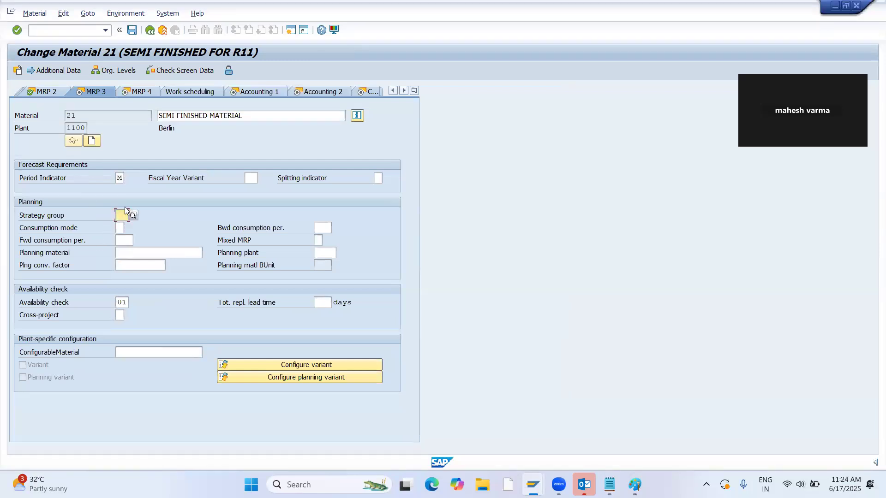
{"action": "type", "text": "10"}
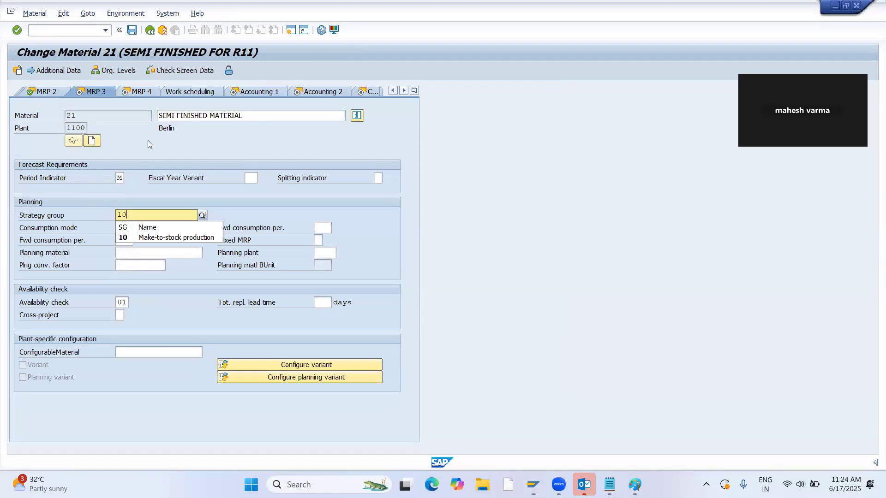
Set the production storage location of material 21 to 0001 and save the material.
{"action": "left_click", "coordinate": [48, 92]}
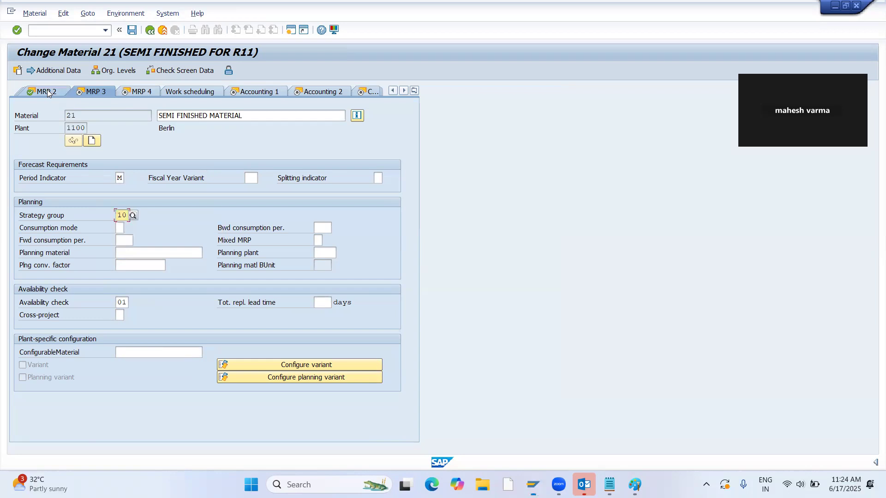
{"action": "left_click", "coordinate": [323, 190]}
{"action": "type", "text": "0001"}
{"action": "key", "text": "Return"}
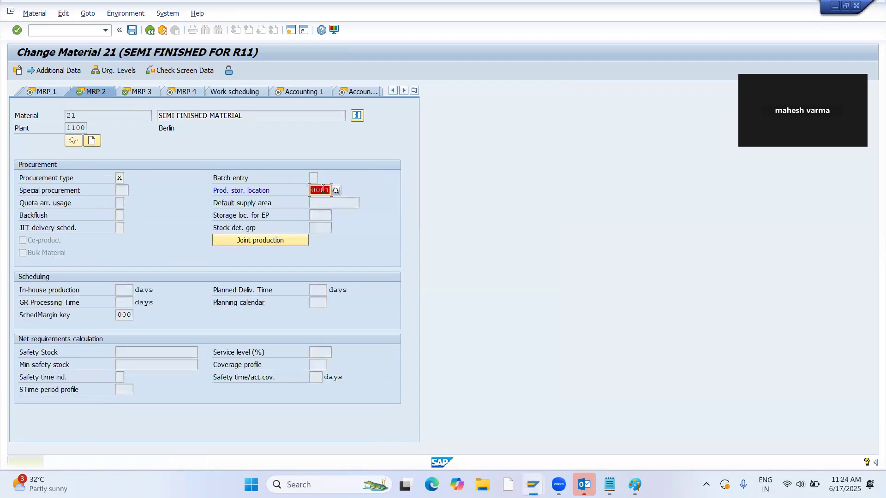
{"action": "key", "text": "Return"}
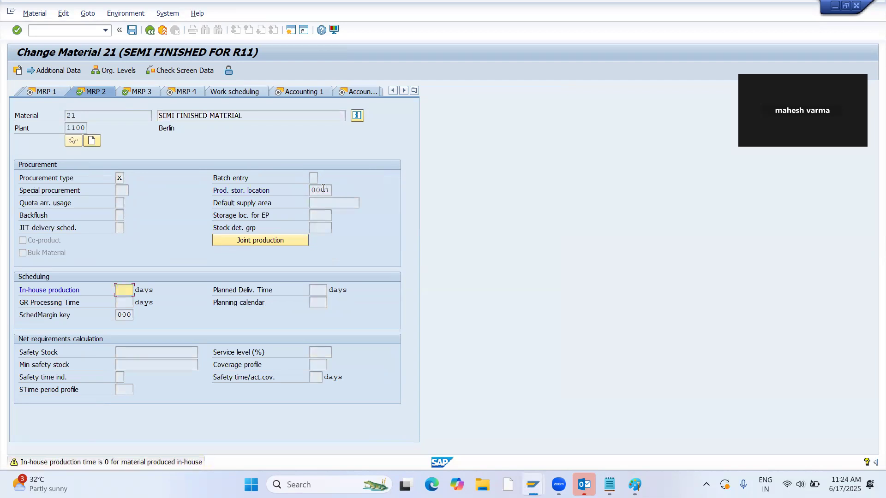
{"action": "key", "text": "Return"}
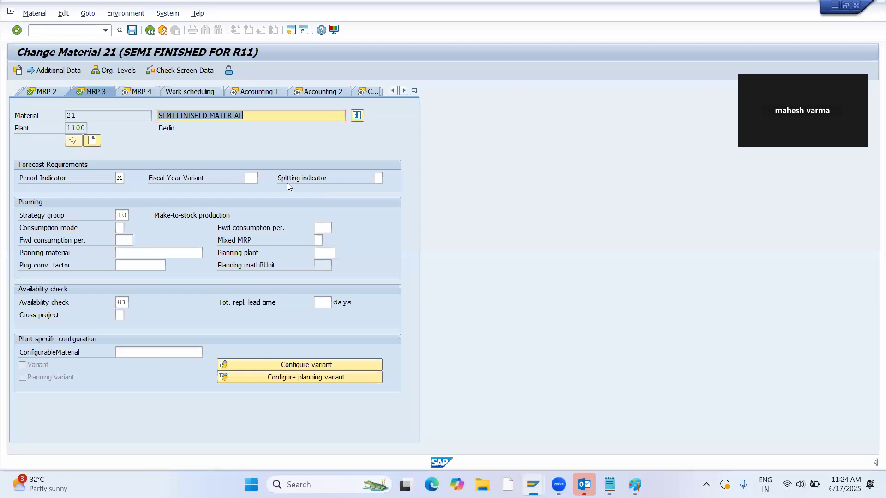
{"action": "left_click", "coordinate": [131, 31]}
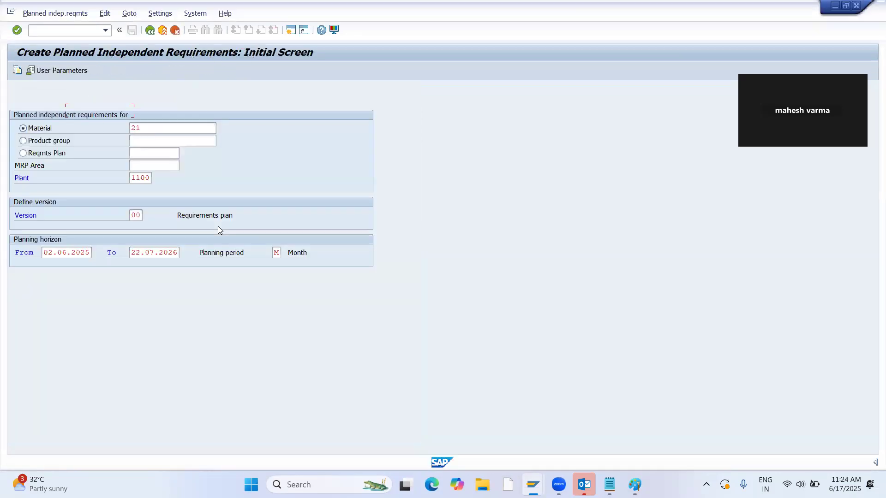
Set the planned independent requirements user parameters to plant 1100 and requirements type LSF (Make-to-stock production) and save them.
{"action": "key", "text": "Return"}
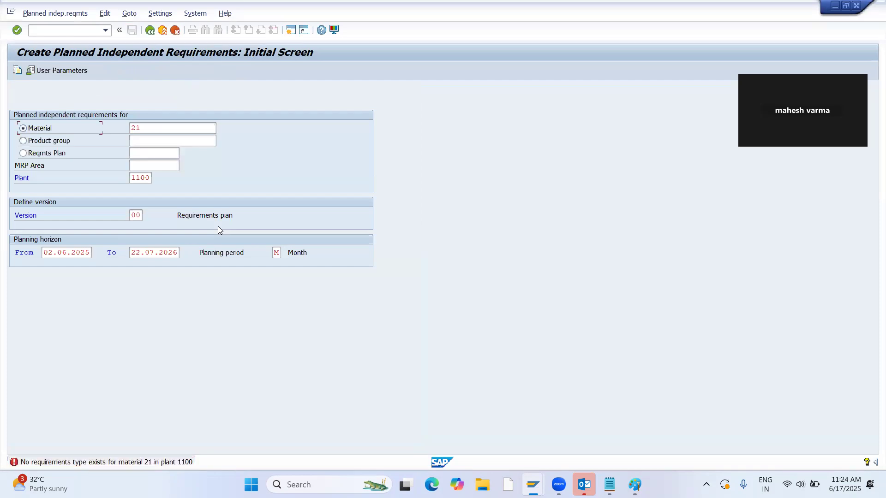
{"action": "left_click", "coordinate": [53, 72]}
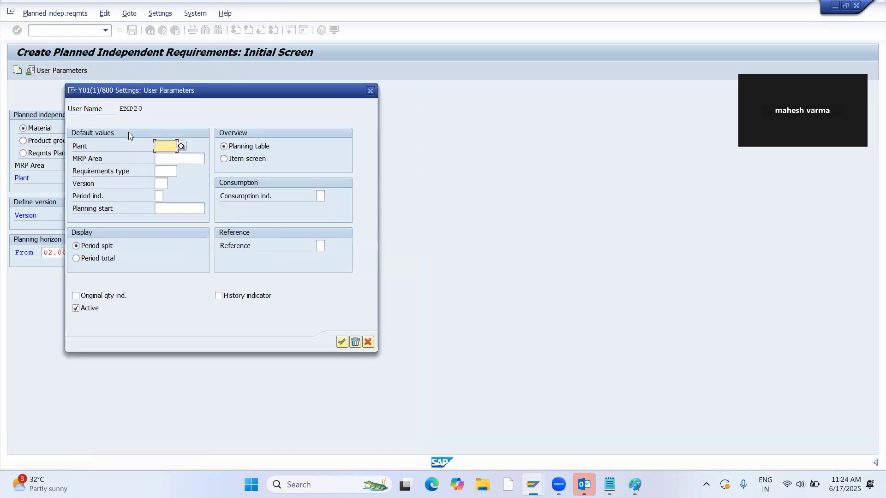
{"action": "type", "text": "1100"}
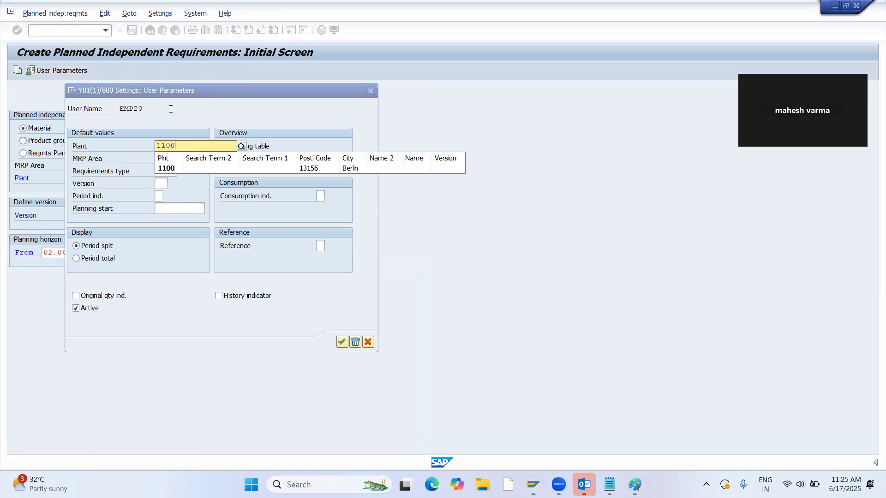
{"action": "left_click", "coordinate": [170, 170]}
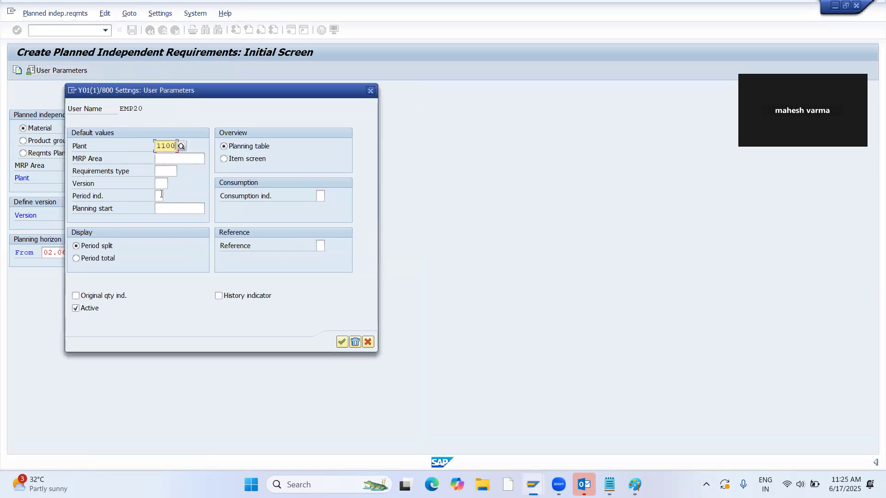
{"action": "left_click", "coordinate": [164, 175]}
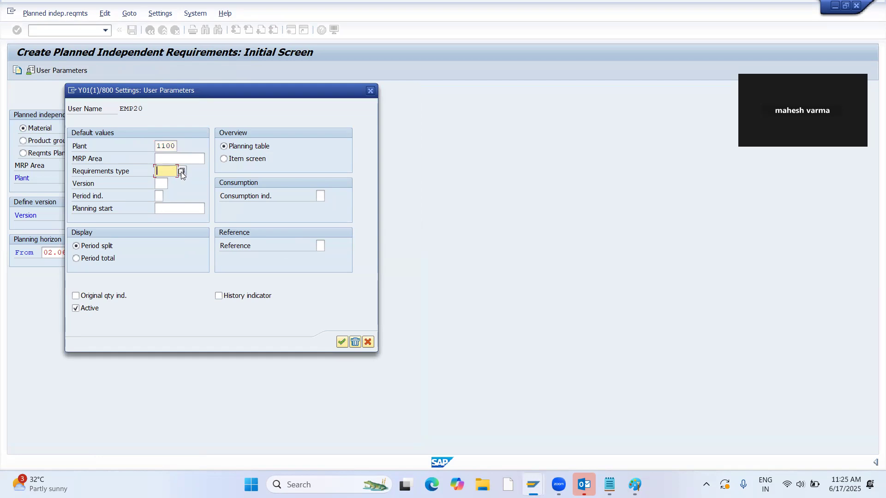
{"action": "left_click", "coordinate": [181, 171]}
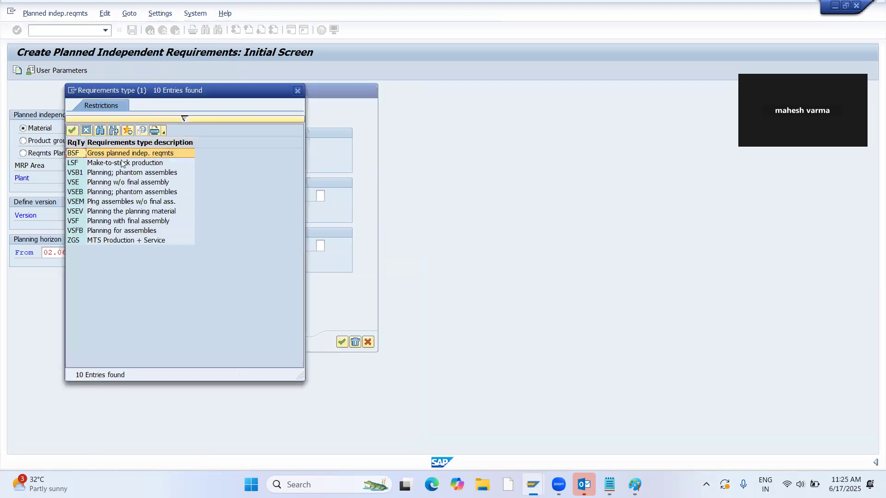
{"action": "double_click", "coordinate": [130, 161]}
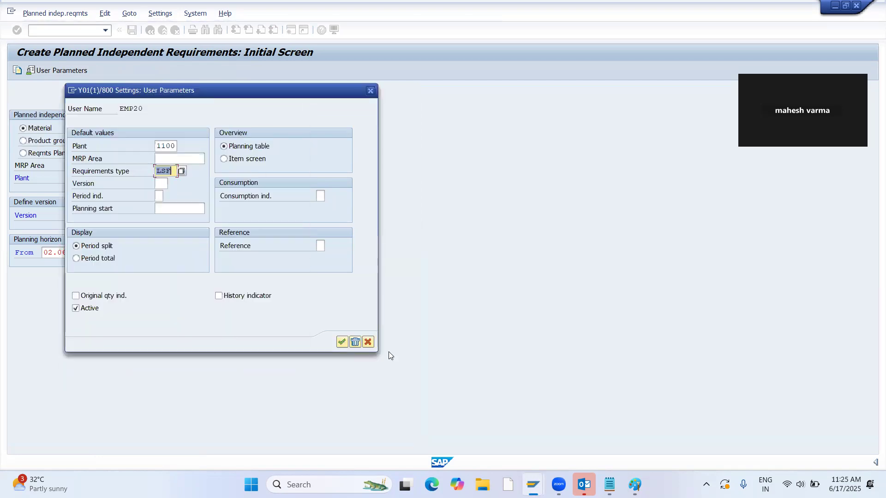
{"action": "left_click", "coordinate": [342, 342]}
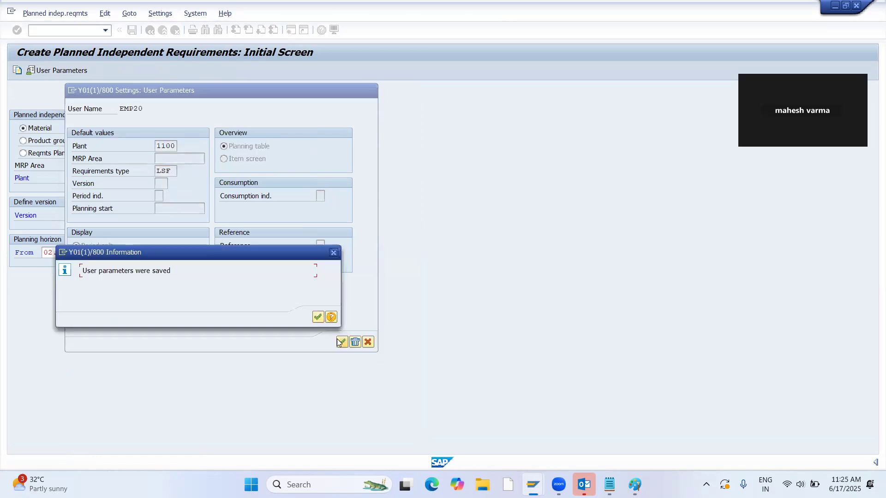
{"action": "left_click", "coordinate": [318, 317]}
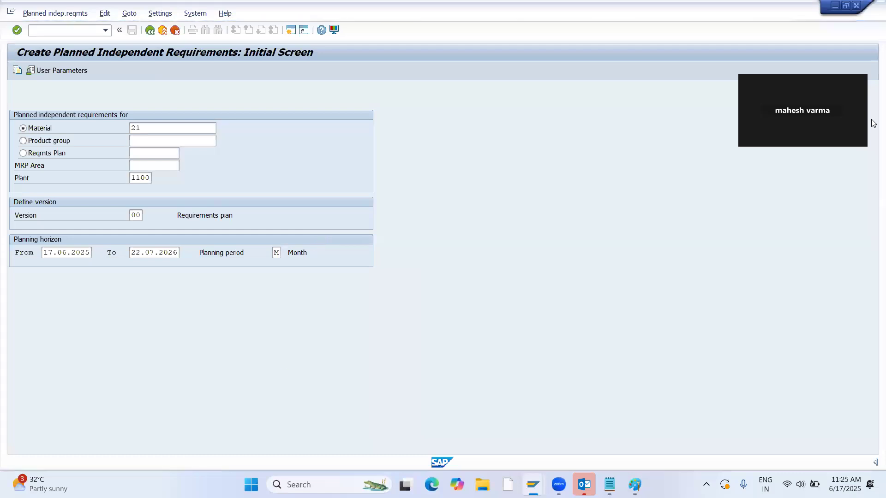
Plan a quantity of 100 for material 21 in month 08.2025 and save the planned independent requirement.
{"action": "left_click", "coordinate": [246, 155]}
{"action": "type", "text": "100"}
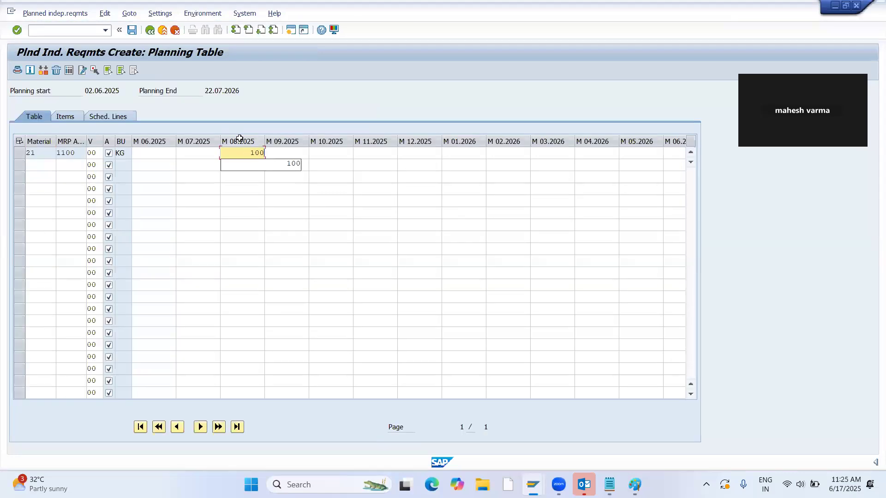
{"action": "left_click", "coordinate": [133, 31]}
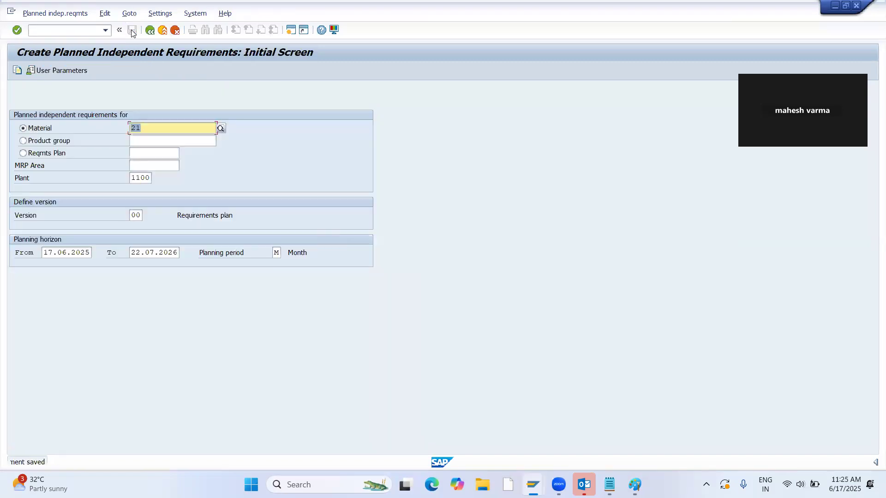
Display the stock/requirements list for material 21 in plant 1100.
{"action": "left_click", "coordinate": [63, 31]}
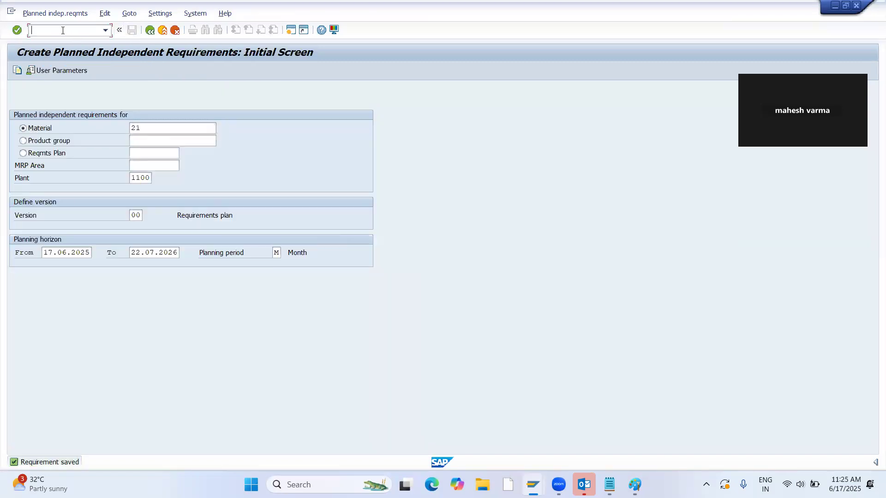
{"action": "key", "text": "Return"}
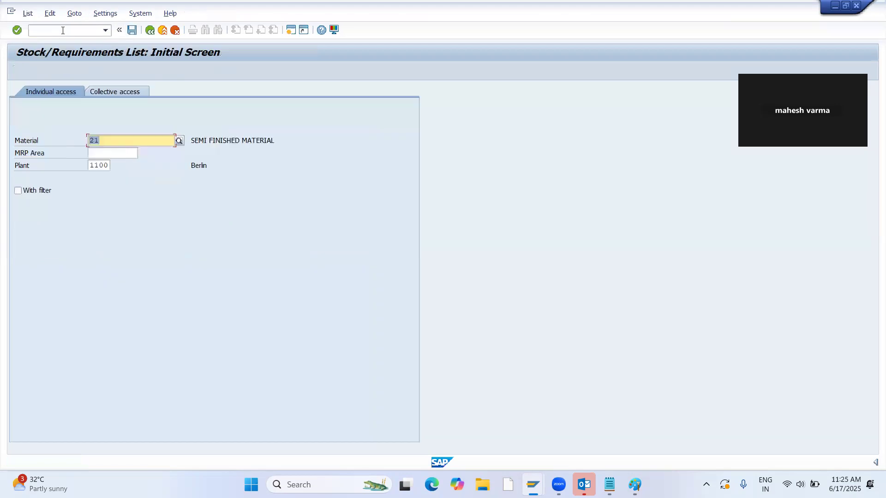
{"action": "key", "text": "Return"}
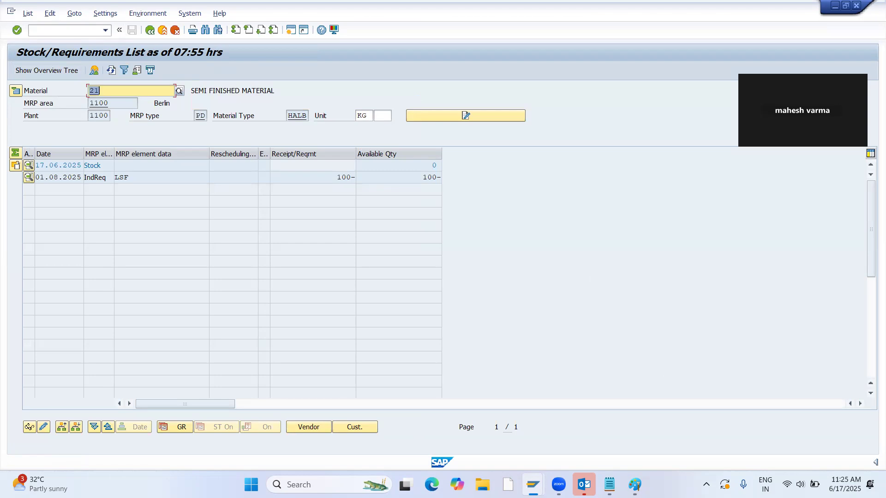
Switch to Paint and draw short red lines beside STOCK=0, 17.06.2025, 50064052 and 50064053 on the discontinuation diagram.
{"action": "left_click", "coordinate": [635, 484]}
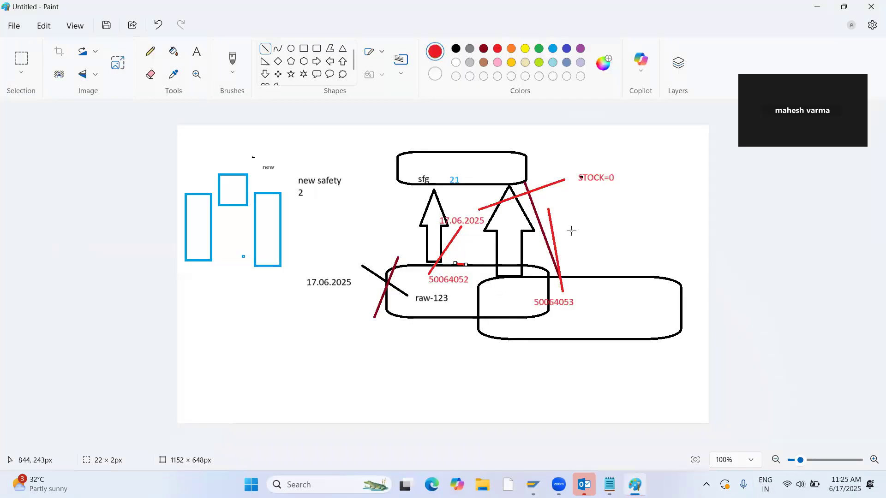
{"action": "mouse_move", "coordinate": [576, 179]}
{"action": "left_mouse_down"}
{"action": "mouse_move", "coordinate": [630, 175]}
{"action": "mouse_move", "coordinate": [632, 193]}
{"action": "left_mouse_up"}
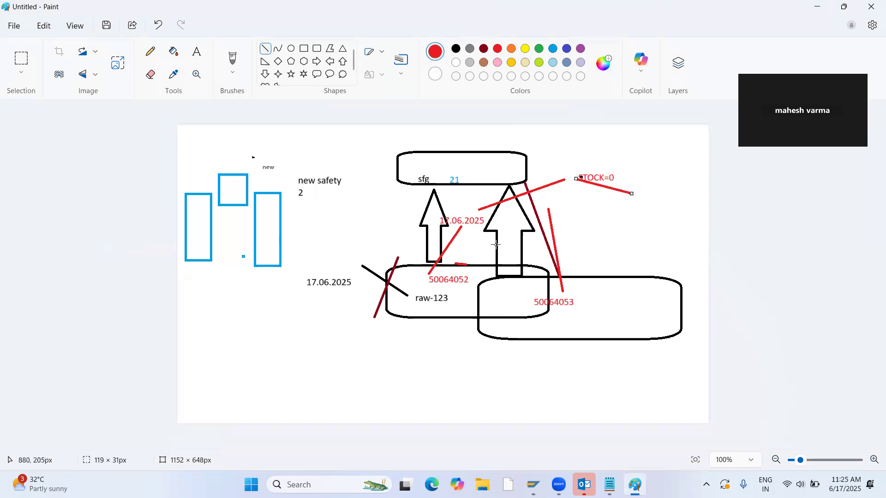
{"action": "mouse_move", "coordinate": [458, 211]}
{"action": "left_mouse_down"}
{"action": "mouse_move", "coordinate": [417, 219]}
{"action": "mouse_move", "coordinate": [423, 205]}
{"action": "left_mouse_up"}
{"action": "left_click_drag", "start_coordinate": [451, 270], "coordinate": [454, 252]}
{"action": "left_click_drag", "start_coordinate": [568, 293], "coordinate": [586, 246]}
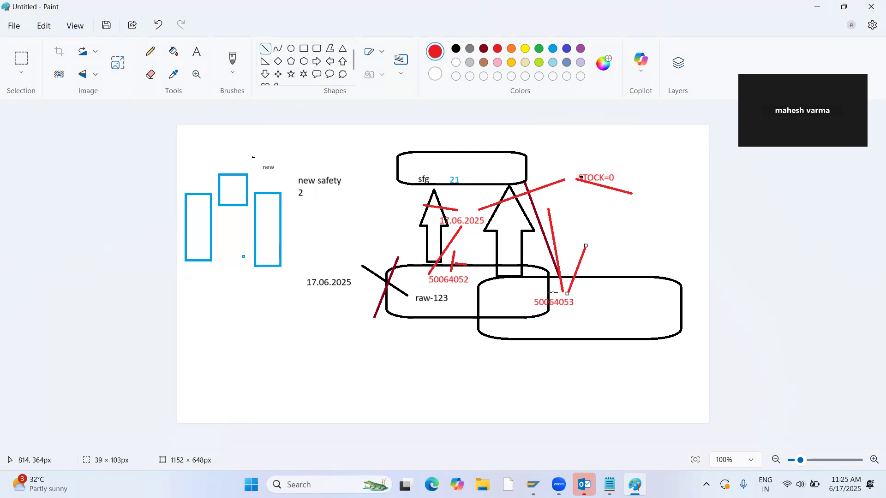
Return to SAP and, in an additional session, start creating a material BOM for material 21 in plant 1100 with usage 1.
{"action": "key", "text": "alt+Tab"}
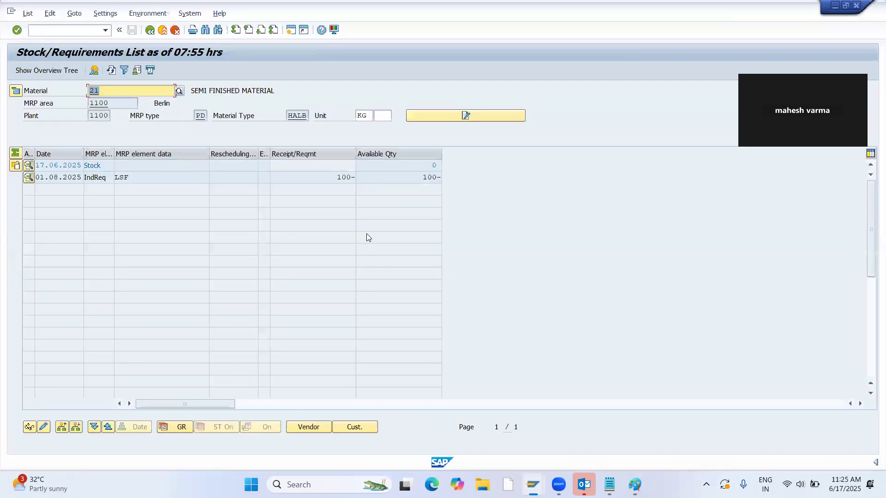
{"action": "left_click", "coordinate": [124, 91]}
{"action": "left_click_drag", "start_coordinate": [127, 90], "coordinate": [72, 103]}
{"action": "left_click", "coordinate": [291, 30]}
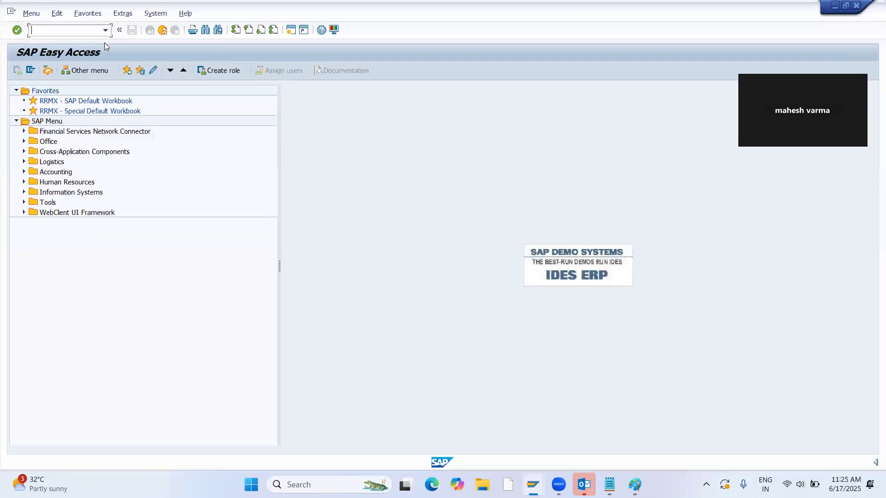
{"action": "type", "text": "01"}
{"action": "key", "text": "Return"}
{"action": "key", "text": "Tab"}
{"action": "type", "text": "1"}
{"action": "key", "text": "Return"}
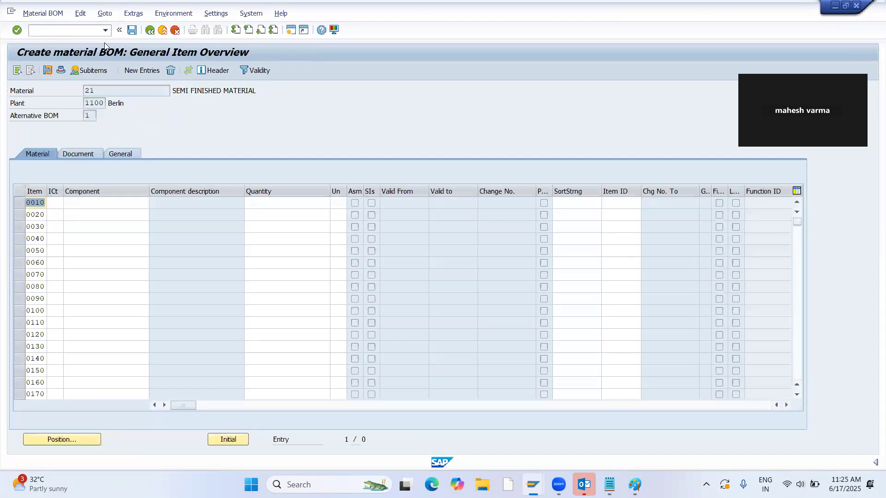
Copy the raw material number 50064052 from the Notepad notes and return to the BOM item overview in SAP.
{"action": "key", "text": "alt+Tab"}
{"action": "key", "text": "alt+Tab"}
{"action": "key", "text": "alt+Tab"}
{"action": "key", "text": "alt+Tab"}
{"action": "key", "text": "alt+Tab"}
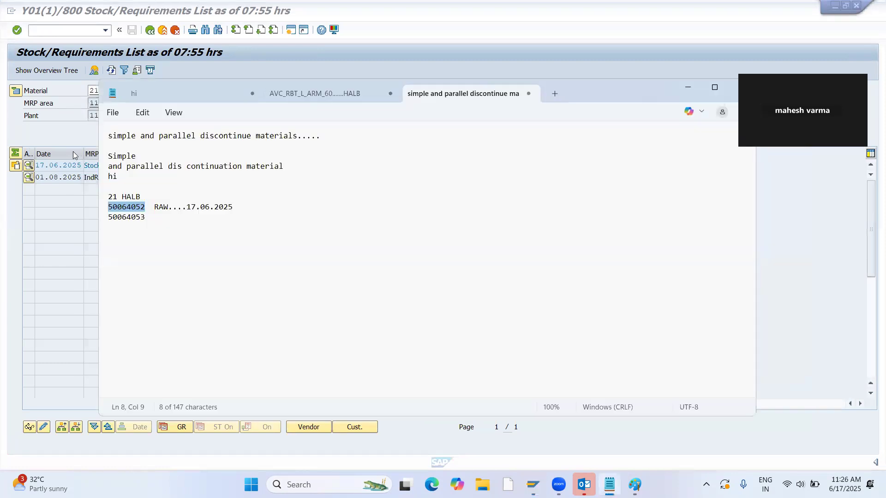
{"action": "left_click", "coordinate": [150, 188]}
{"action": "left_click_drag", "start_coordinate": [145, 207], "coordinate": [92, 208]}
{"action": "key", "text": "ctrl+c"}
{"action": "key", "text": "alt+Tab"}
{"action": "key", "text": "alt+Tab"}
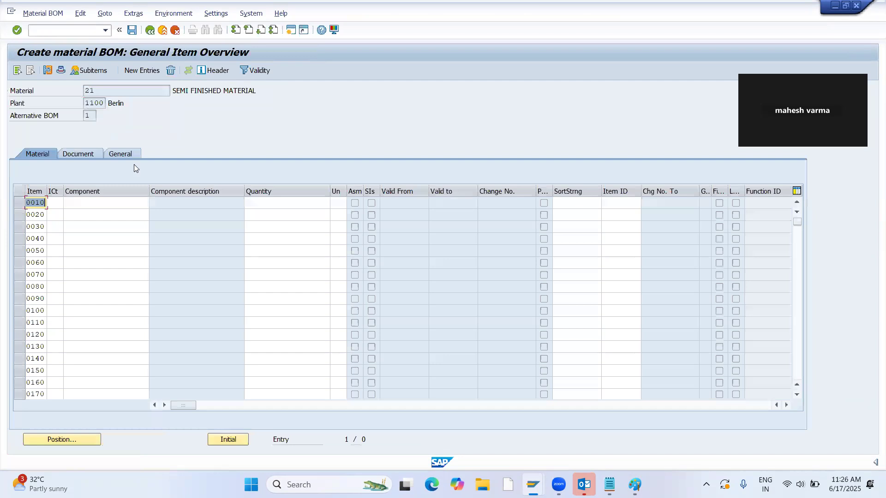
Add component 50064052 as BOM item 0010 with item category L and quantity 1.
{"action": "left_click", "coordinate": [90, 202]}
{"action": "key", "text": "ctrl+v"}
{"action": "left_click", "coordinate": [53, 203]}
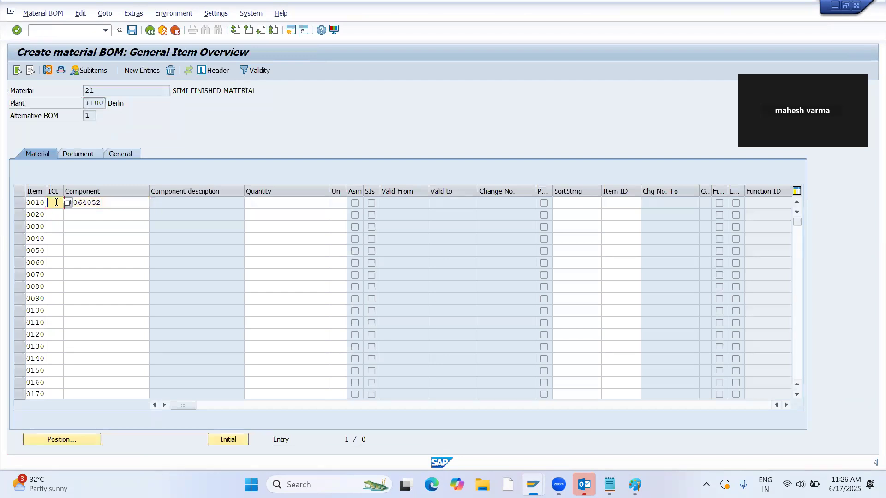
{"action": "type", "text": "L"}
{"action": "key", "text": "Return"}
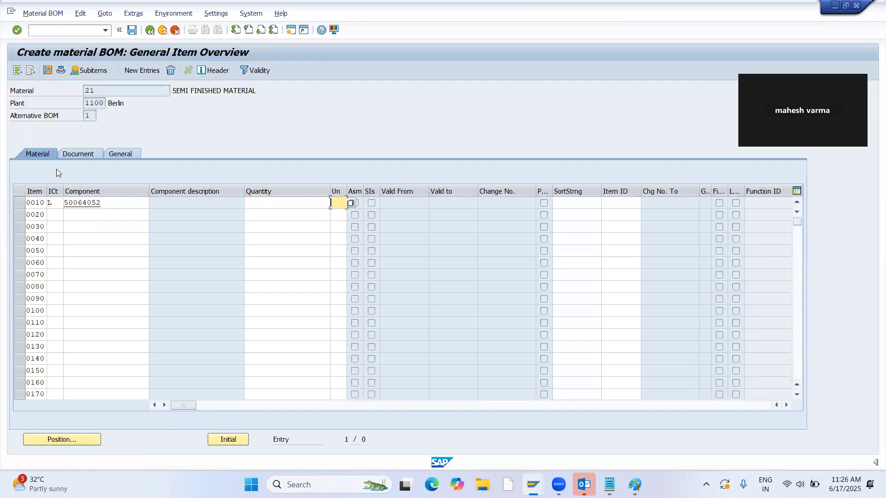
{"action": "type", "text": "1"}
{"action": "key", "text": "Return"}
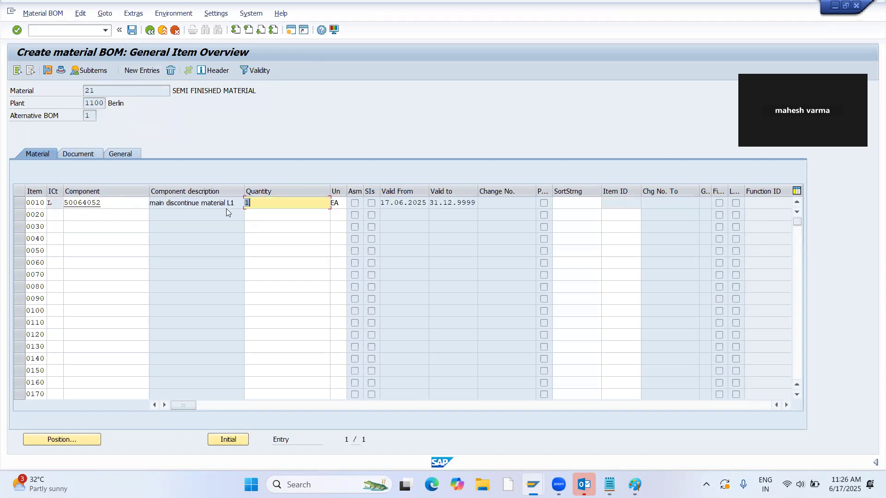
{"action": "left_click_drag", "start_coordinate": [109, 204], "coordinate": [60, 203]}
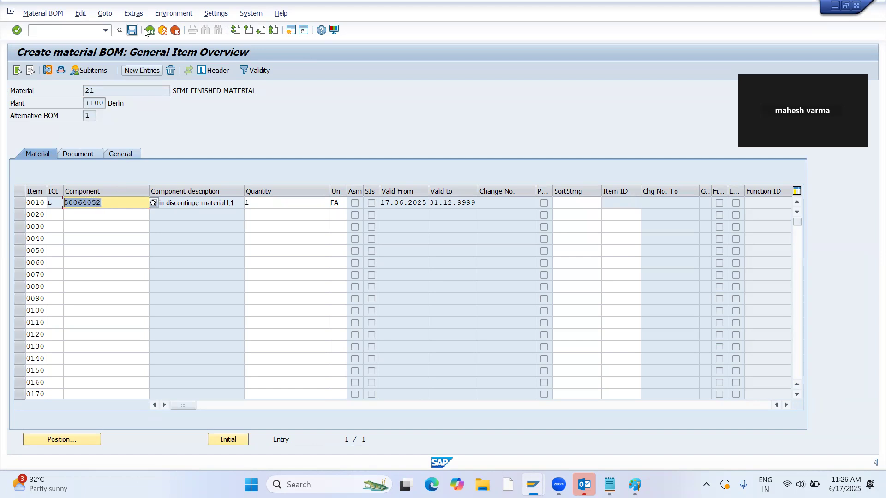
Save the new BOM for material 21 and start the single-item, multi-level planning transaction.
{"action": "key", "text": "Return"}
{"action": "key", "text": "ctrl+s"}
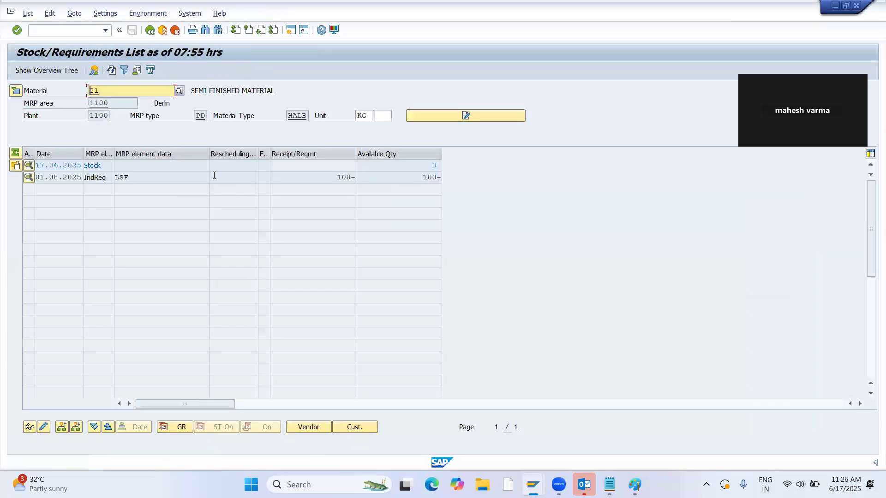
{"action": "left_click", "coordinate": [53, 29]}
{"action": "type", "text": "/NMD04"}
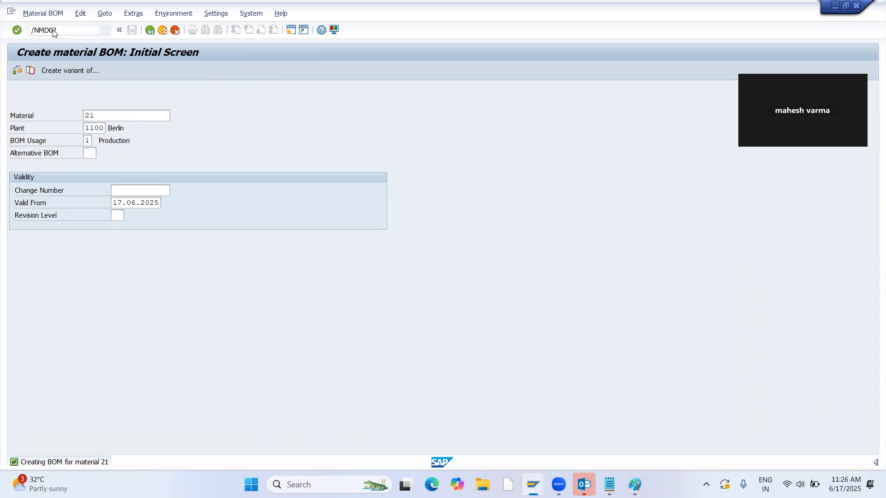
{"action": "key", "text": "Return"}
Run single-item, multi-level planning for material 21 in plant 1100 with planning mode 3.
{"action": "key", "text": "Tab"}
{"action": "key", "text": "Tab"}
{"action": "key", "text": "Tab"}
{"action": "key", "text": "Tab"}
{"action": "key", "text": "Tab"}
{"action": "key", "text": "Tab"}
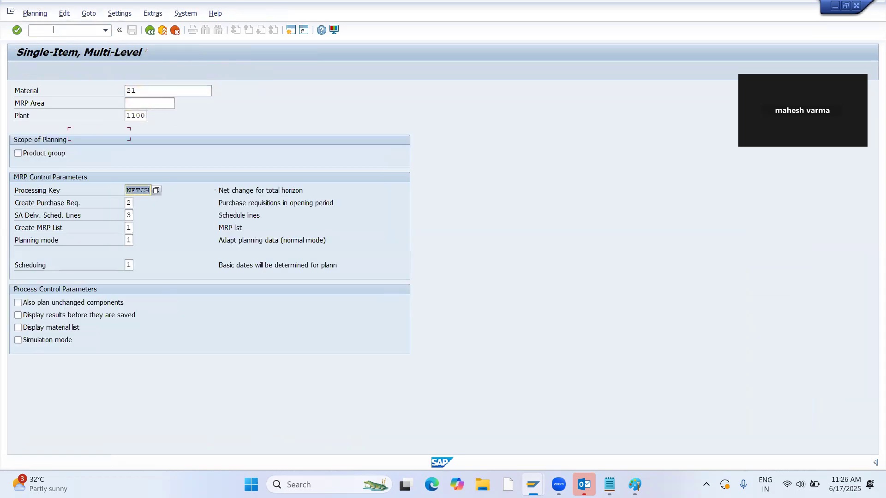
{"action": "type", "text": "3"}
{"action": "key", "text": "Tab"}
{"action": "key", "text": "Return"}
{"action": "key", "text": "Return"}
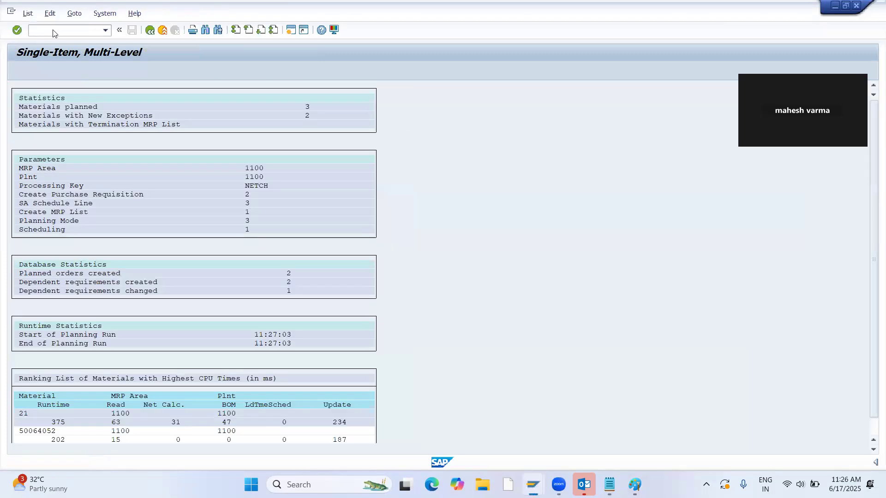
Refresh the stock/requirements list of material 21 and open the component overview of its planned order in change mode.
{"action": "key", "text": "alt+Tab"}
{"action": "left_click", "coordinate": [110, 70]}
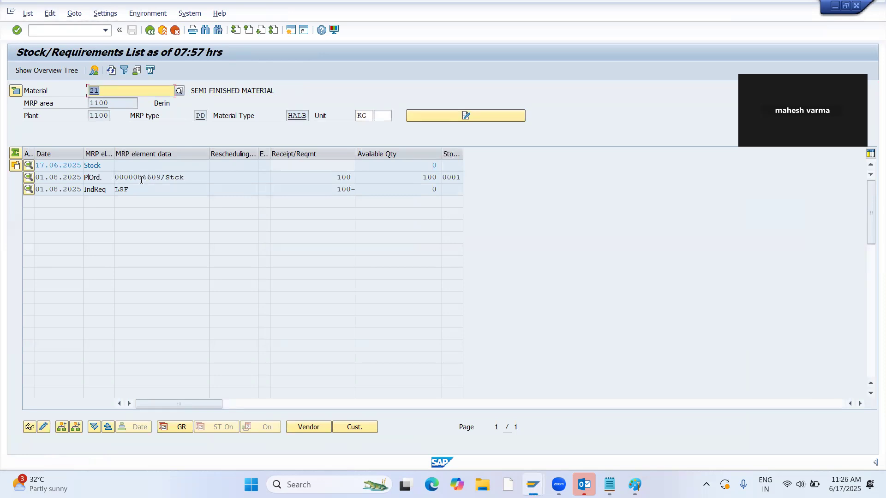
{"action": "left_click", "coordinate": [141, 180]}
{"action": "double_click", "coordinate": [141, 180]}
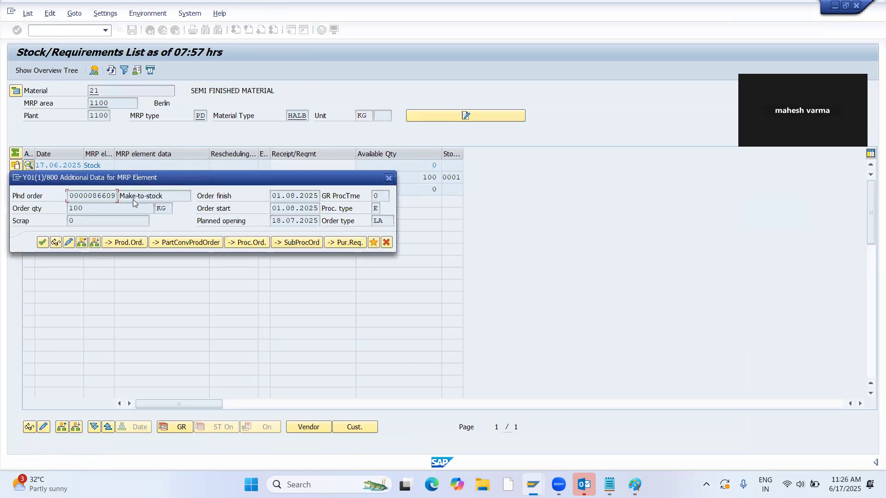
{"action": "left_click", "coordinate": [68, 243]}
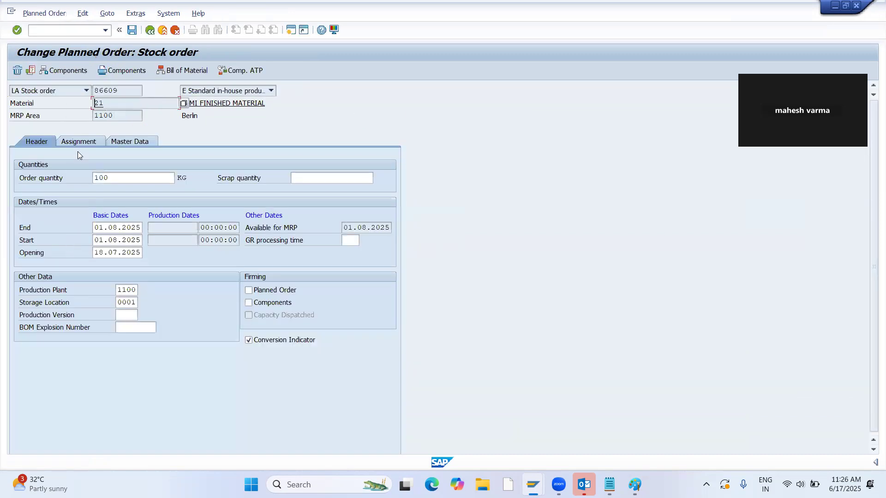
{"action": "left_click", "coordinate": [73, 72]}
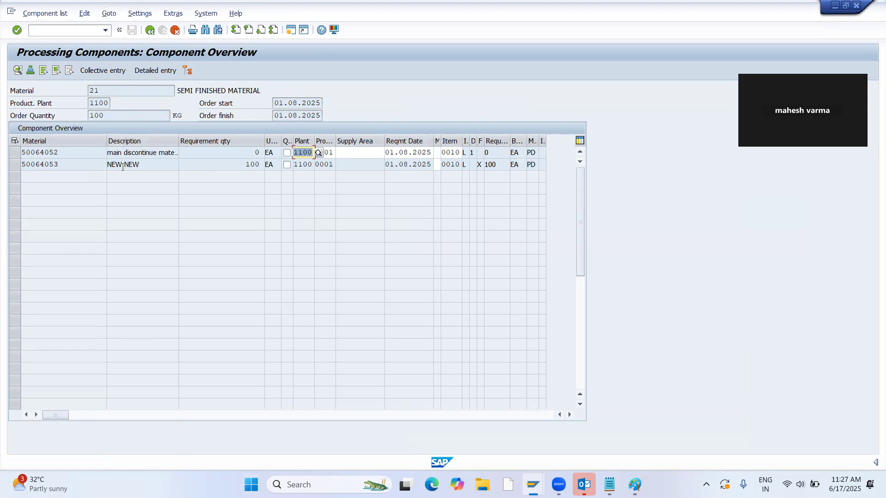
In the planning session, open the BOM item overview of material 21 with transaction CS02.
{"action": "key", "text": "alt+Tab"}
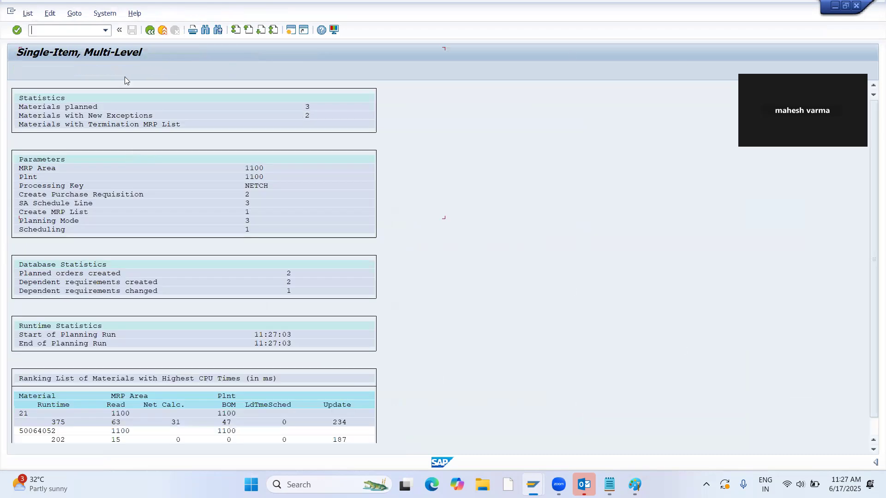
{"action": "type", "text": "/NCS02"}
{"action": "key", "text": "Return"}
{"action": "key", "text": "Return"}
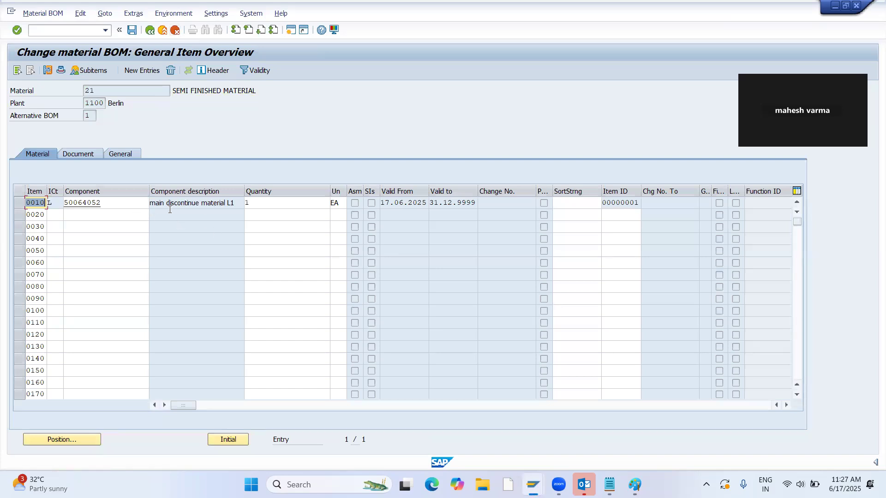
Compare BOM component 50064052 with the planned order's component list and display that component's material master.
{"action": "key", "text": "alt+Tab"}
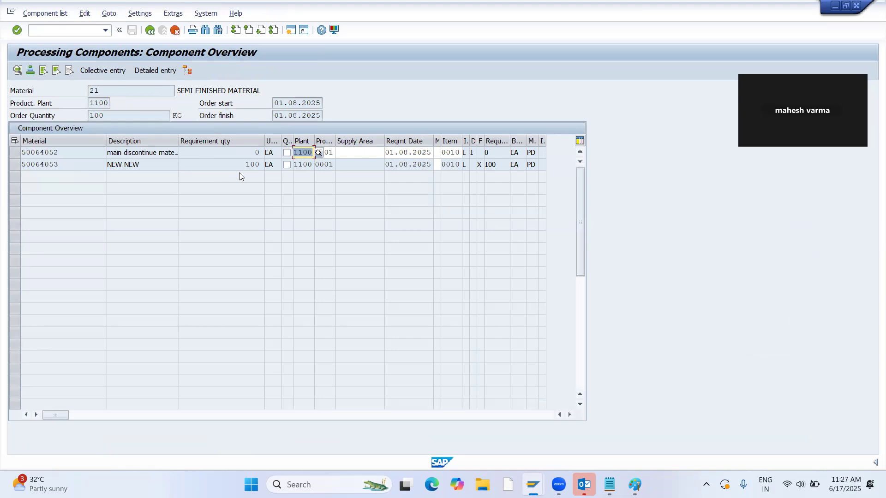
{"action": "key", "text": "alt+Tab"}
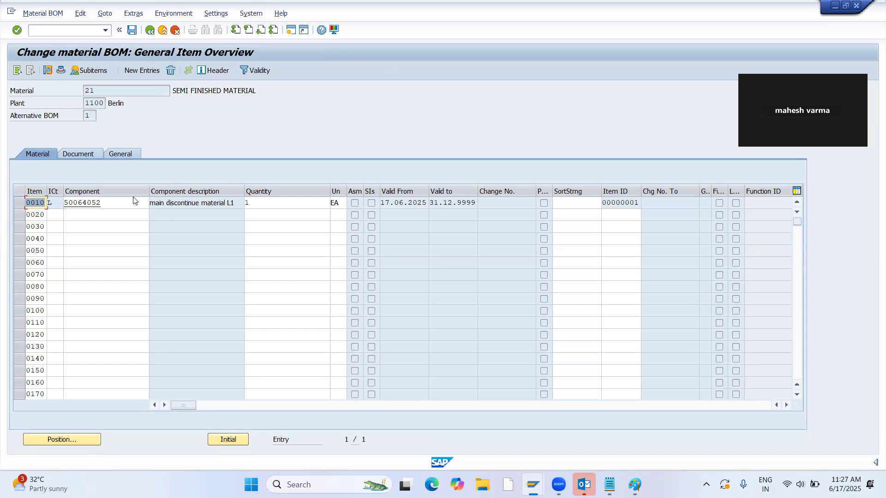
{"action": "left_click_drag", "start_coordinate": [103, 203], "coordinate": [64, 203]}
{"action": "key", "text": "ctrl+c"}
{"action": "key", "text": "alt+Tab"}
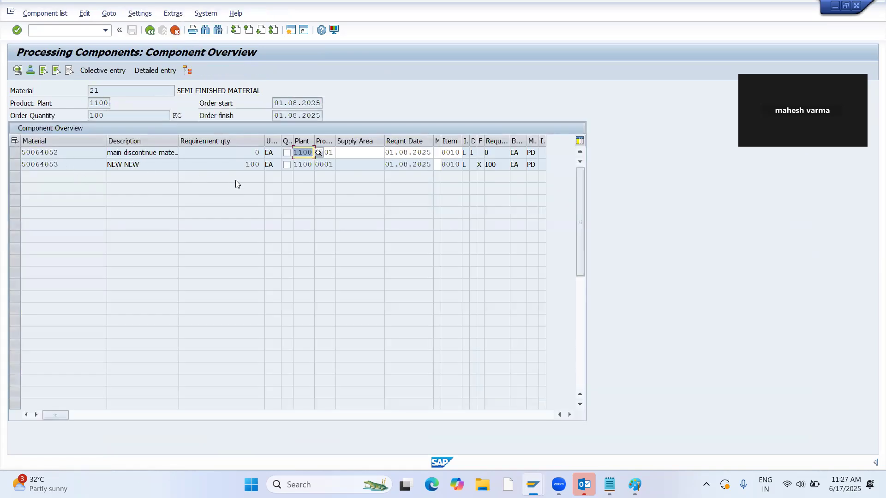
{"action": "key", "text": "alt+Tab"}
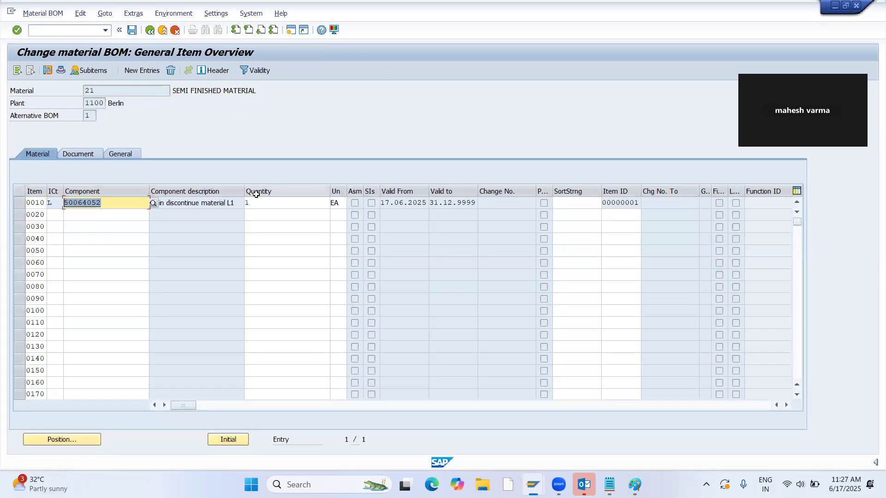
{"action": "key", "text": "alt+Tab"}
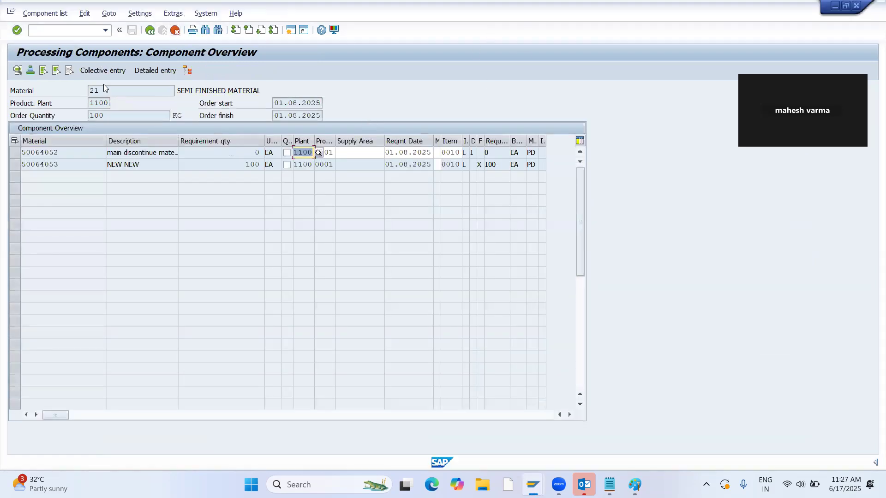
{"action": "key", "text": "alt+Tab"}
{"action": "double_click", "coordinate": [104, 204]}
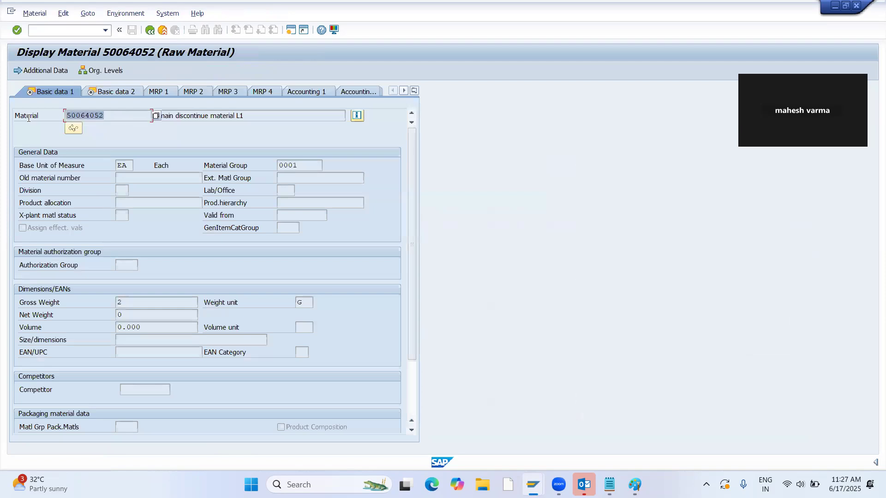
{"action": "key", "text": "alt+Tab"}
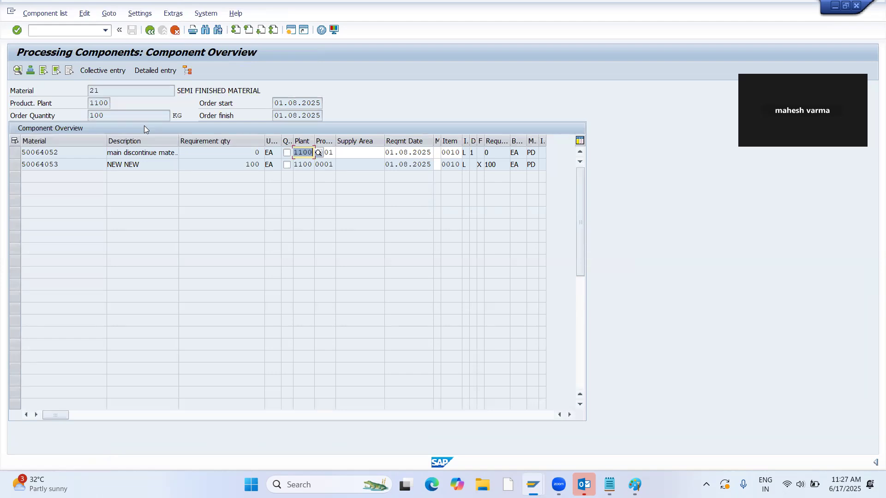
{"action": "key", "text": "alt+Tab"}
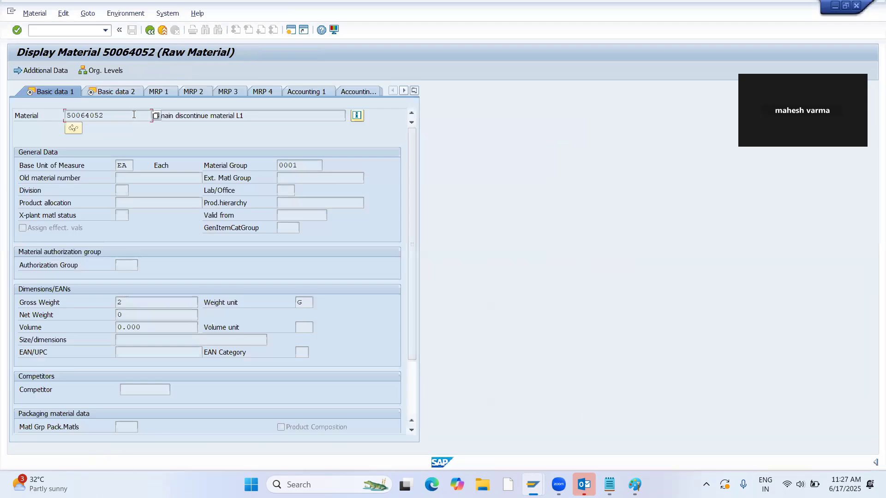
Start creating a standard purchase order for vendor 1 in place of the material display.
{"action": "left_click", "coordinate": [69, 28]}
{"action": "type", "text": "/NME21N"}
{"action": "key", "text": "Return"}
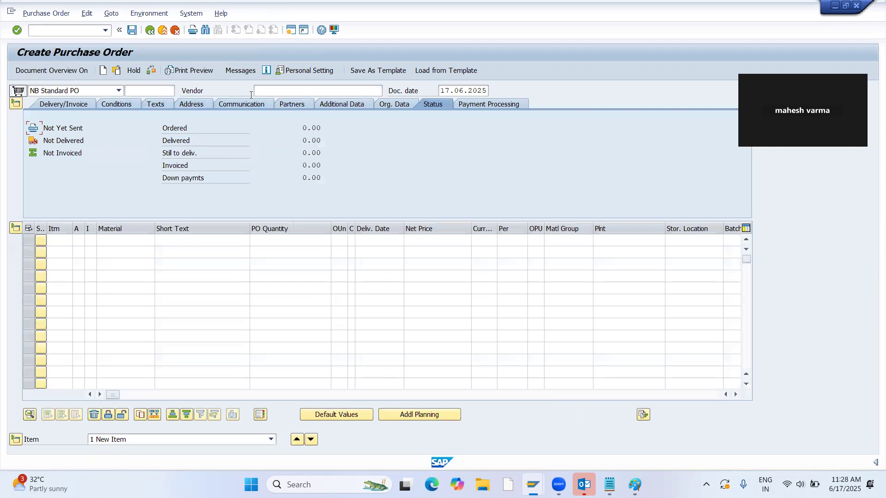
{"action": "left_click", "coordinate": [262, 94]}
{"action": "type", "text": "1"}
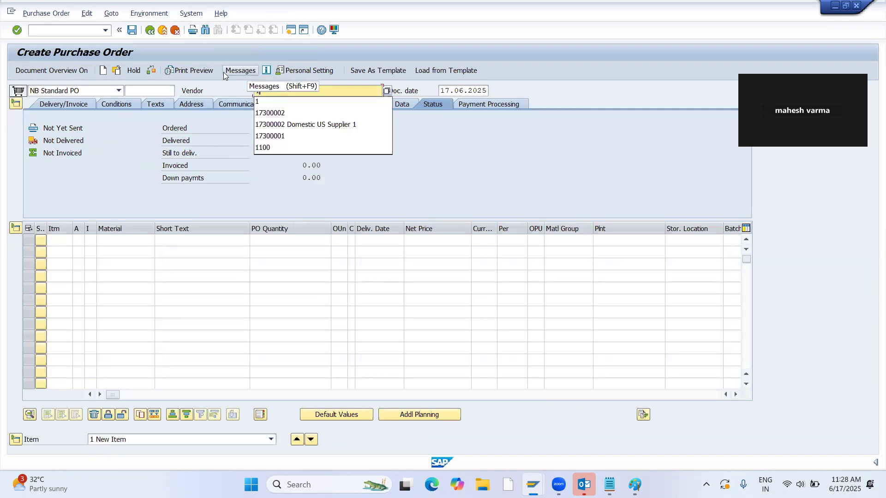
{"action": "key", "text": "Return"}
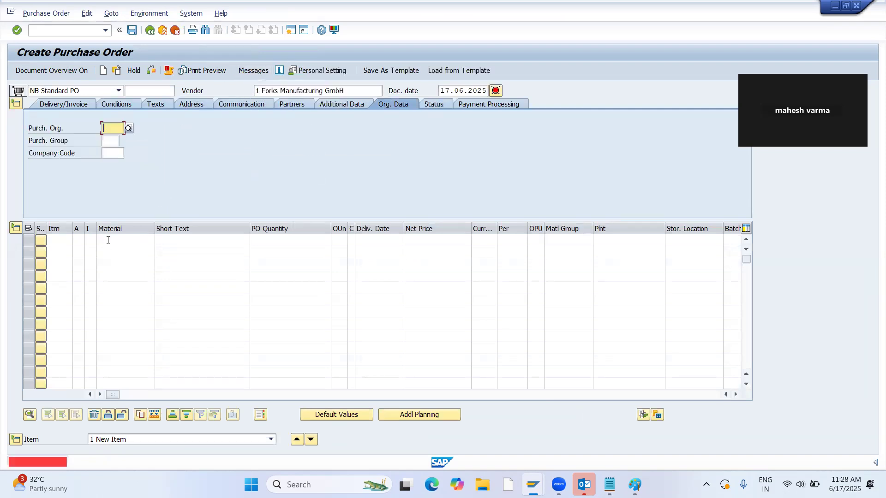
Set the order's organizational data to purchasing organization 1, purchasing group 100 and company code 1000.
{"action": "type", "text": "1"}
{"action": "key", "text": "Tab"}
{"action": "type", "text": "100"}
{"action": "key", "text": "Tab"}
{"action": "type", "text": "1000"}
{"action": "key", "text": "Return"}
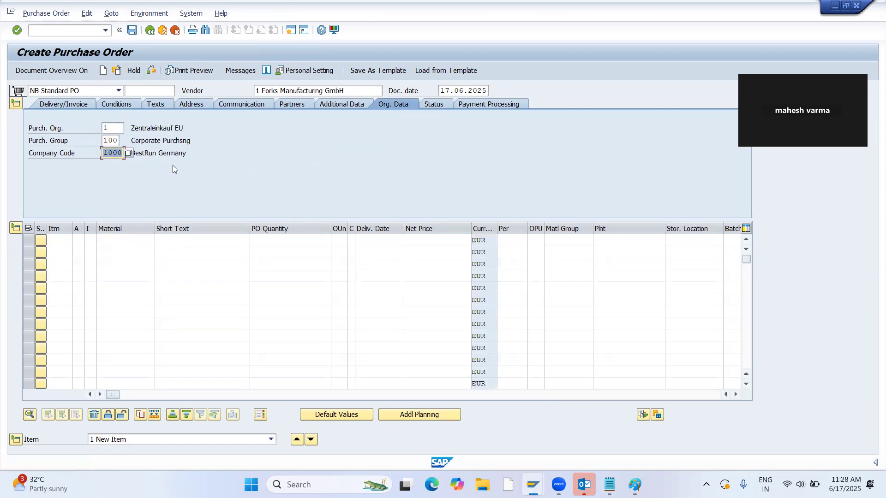
Add material 50064052 as the first purchase order item with a quantity of 200.
{"action": "left_click", "coordinate": [126, 241]}
{"action": "key", "text": "ctrl+v"}
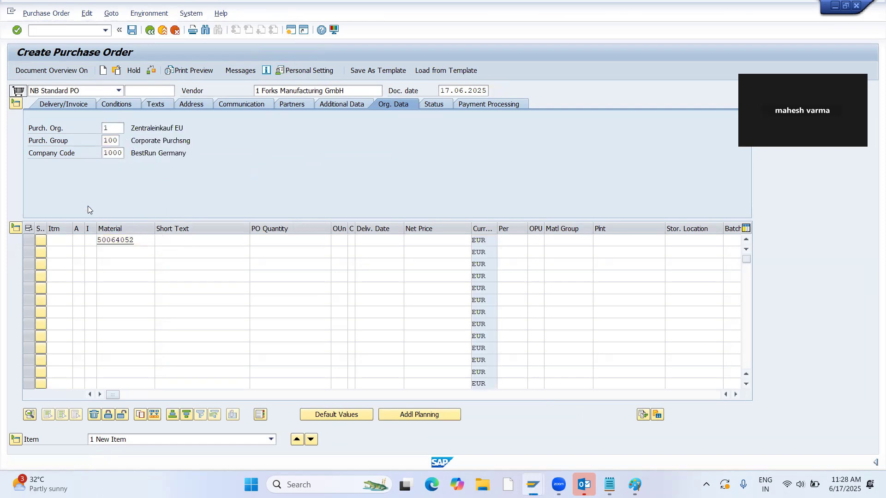
{"action": "key", "text": "Return"}
{"action": "left_click", "coordinate": [283, 240]}
{"action": "type", "text": "100"}
{"action": "key", "text": "BackSpace"}
{"action": "key", "text": "BackSpace"}
{"action": "key", "text": "BackSpace"}
{"action": "type", "text": "200"}
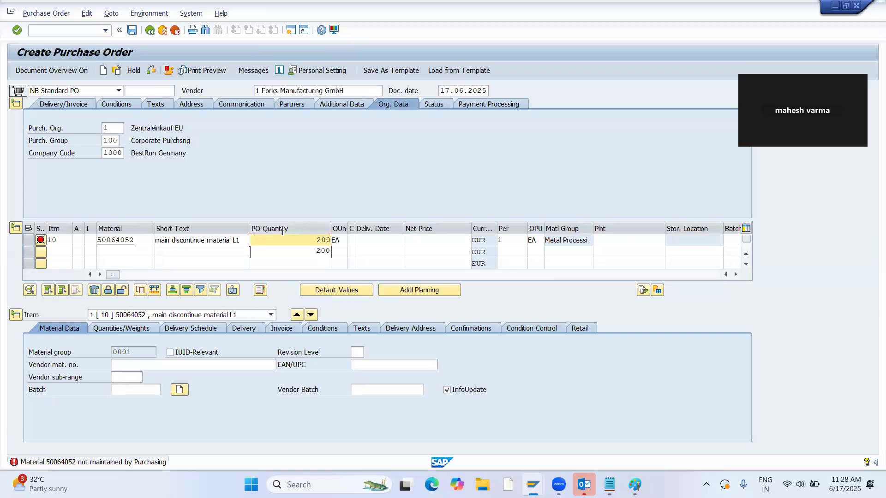
Set the order item's net price to 1, plant to 1100 and storage location to 0001.
{"action": "left_click", "coordinate": [421, 247]}
{"action": "type", "text": "1"}
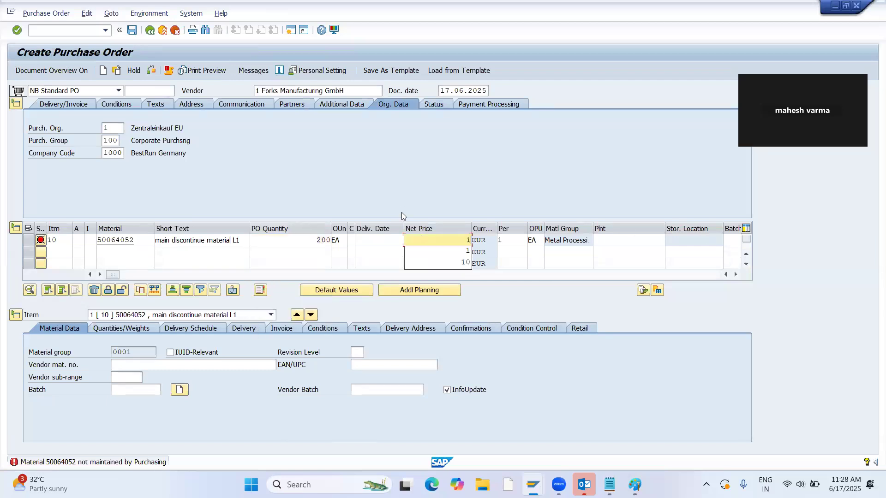
{"action": "key", "text": "Tab"}
{"action": "key", "text": "Tab"}
{"action": "key", "text": "Tab"}
{"action": "type", "text": "1100"}
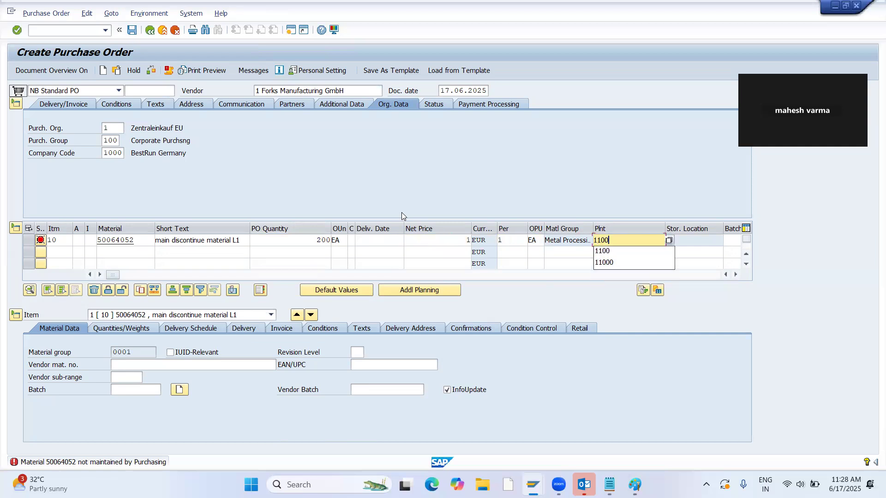
{"action": "key", "text": "Return"}
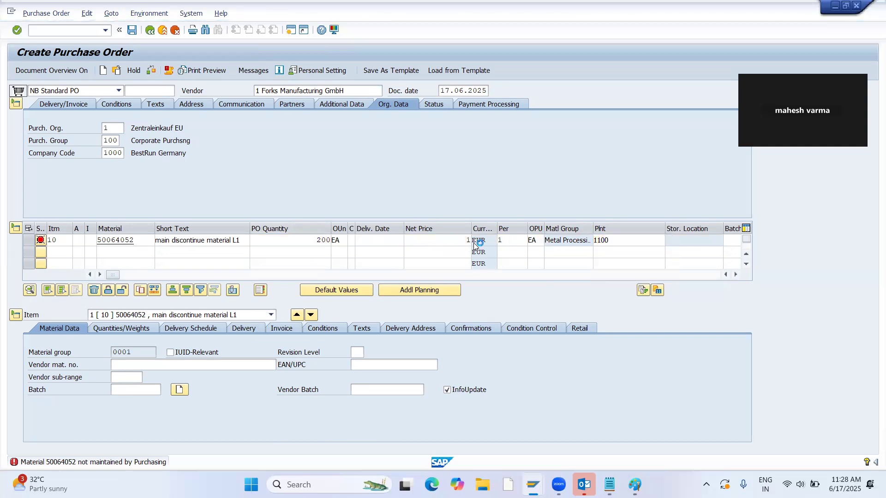
{"action": "left_click", "coordinate": [679, 240]}
{"action": "type", "text": "0001"}
{"action": "key", "text": "Return"}
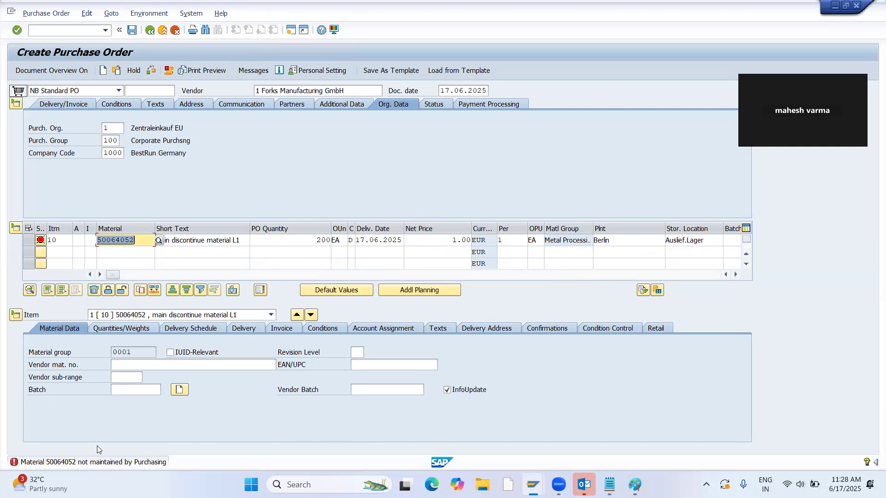
Copy material number 50064052 from the order item and enter it in transaction MM01 in an additional session.
{"action": "left_click_drag", "start_coordinate": [138, 240], "coordinate": [89, 242]}
{"action": "key", "text": "ctrl+c"}
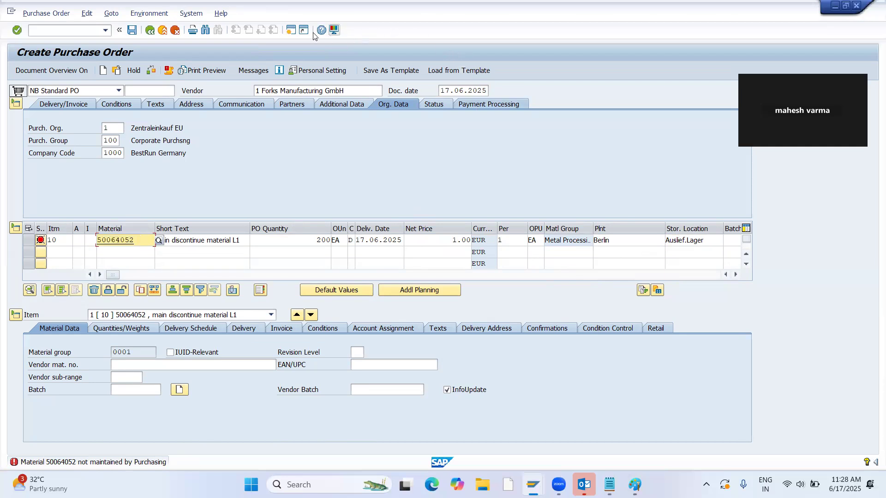
{"action": "left_click", "coordinate": [290, 31]}
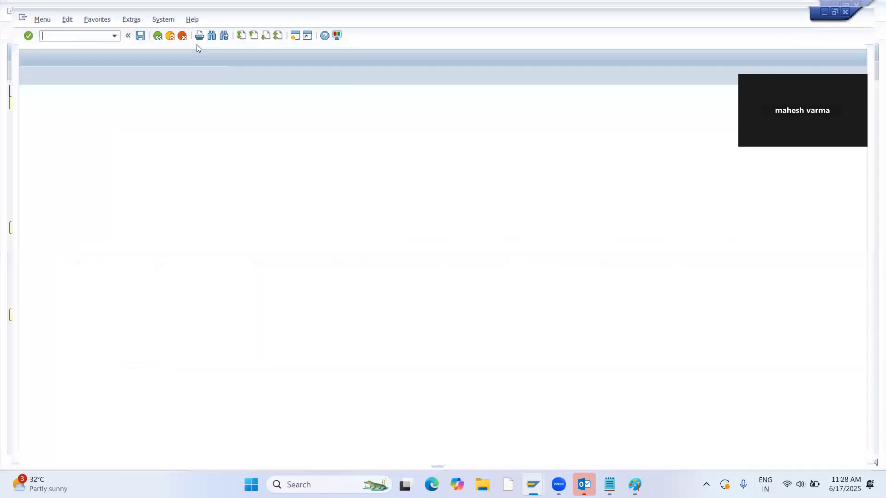
{"action": "type", "text": "MM01"}
{"action": "key", "text": "Return"}
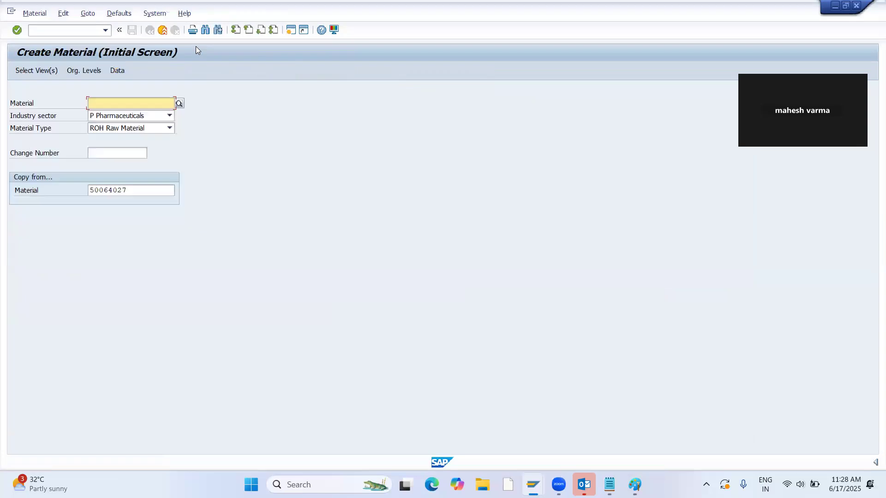
{"action": "key", "text": "ctrl+v"}
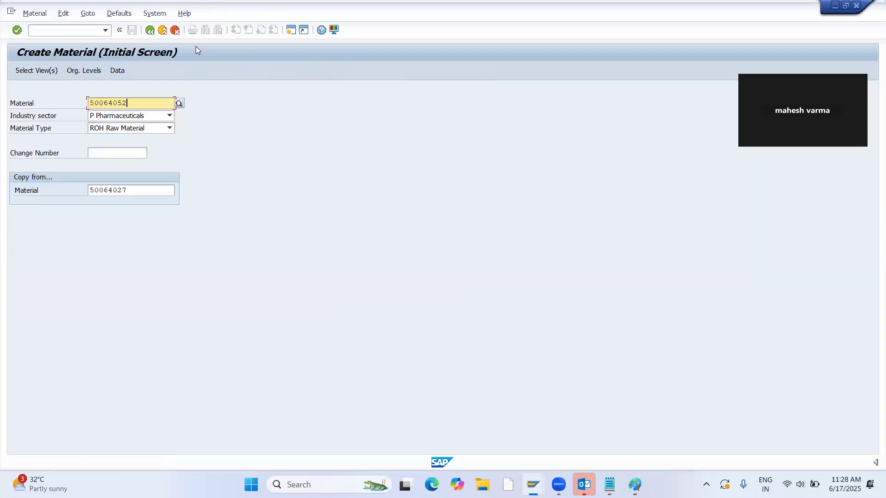
Clear the copy-from material and extend material 50064052 with only the Purchasing view.
{"action": "key", "text": "Tab"}
{"action": "key", "text": "Tab"}
{"action": "key", "text": "Tab"}
{"action": "key", "text": "Tab"}
{"action": "key", "text": "Tab"}
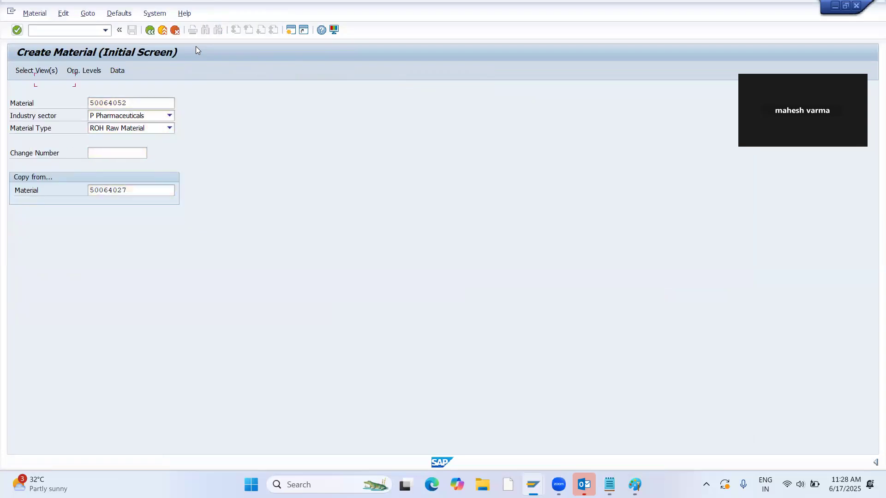
{"action": "key", "text": "Tab"}
{"action": "key", "text": "Delete"}
{"action": "key", "text": "Return"}
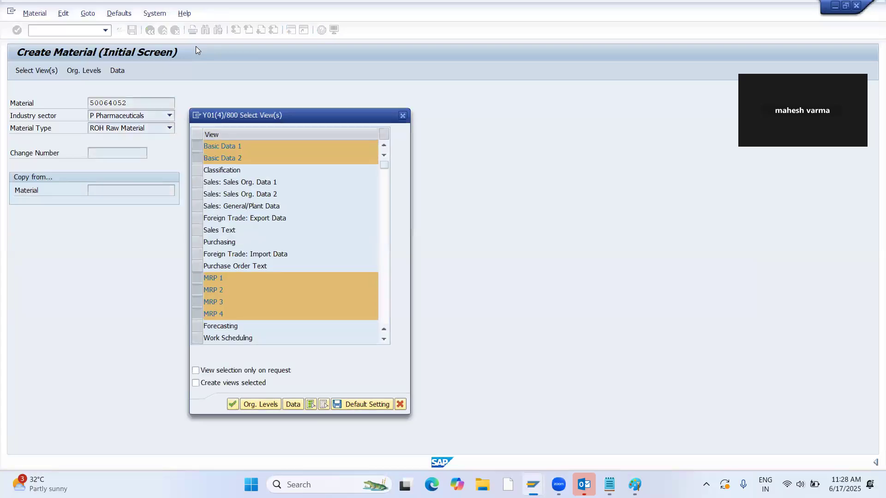
{"action": "left_click", "coordinate": [324, 405]}
{"action": "left_click", "coordinate": [199, 243]}
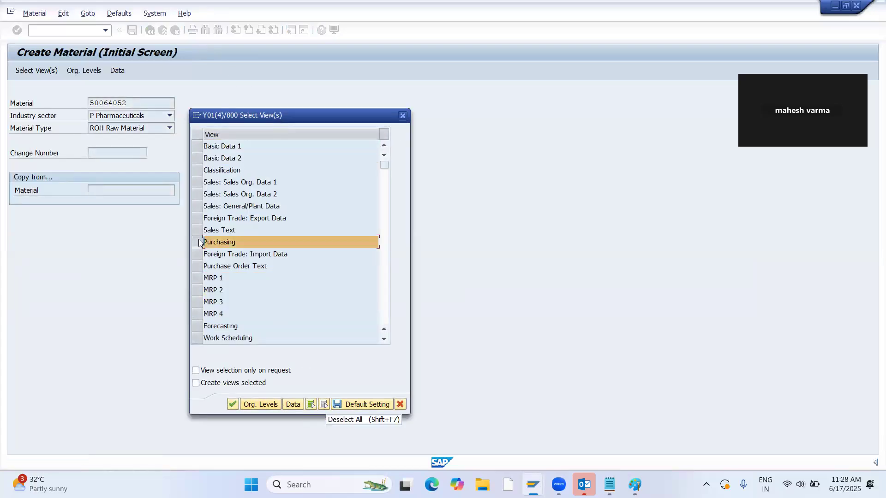
{"action": "key", "text": "Return"}
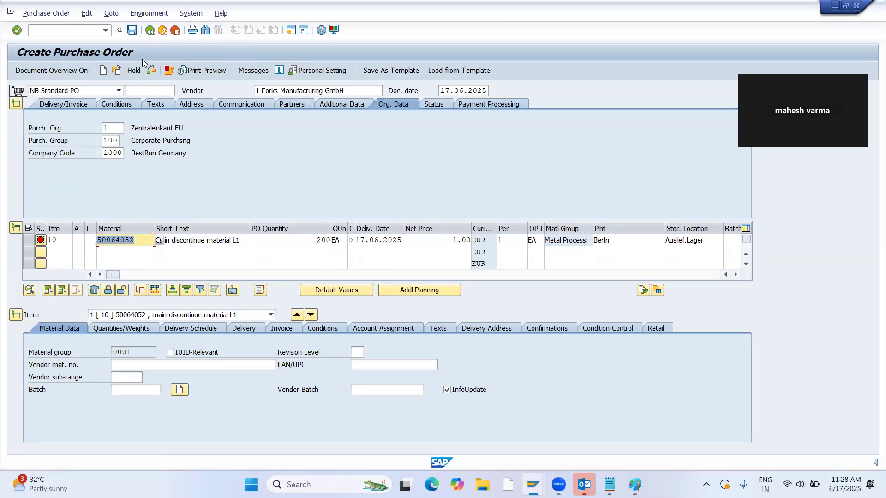
Check the purchase order's messages, discard the order unsaved and start a new purchase order.
{"action": "left_click", "coordinate": [147, 72]}
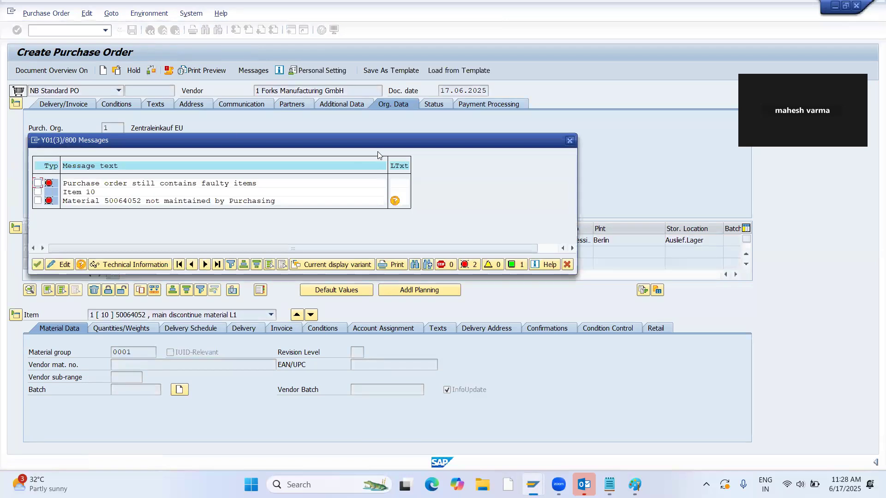
{"action": "left_click", "coordinate": [570, 142]}
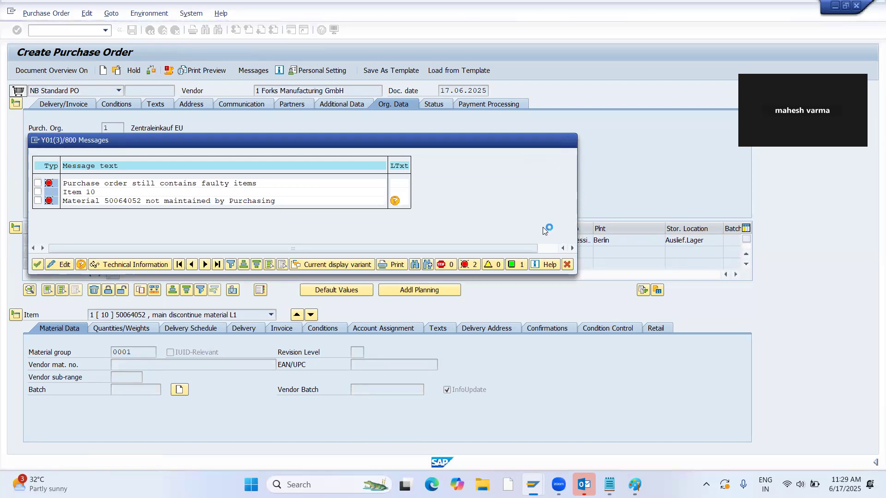
{"action": "left_click", "coordinate": [151, 30]}
{"action": "left_click", "coordinate": [229, 208]}
{"action": "type", "text": "ME21N"}
{"action": "key", "text": "Return"}
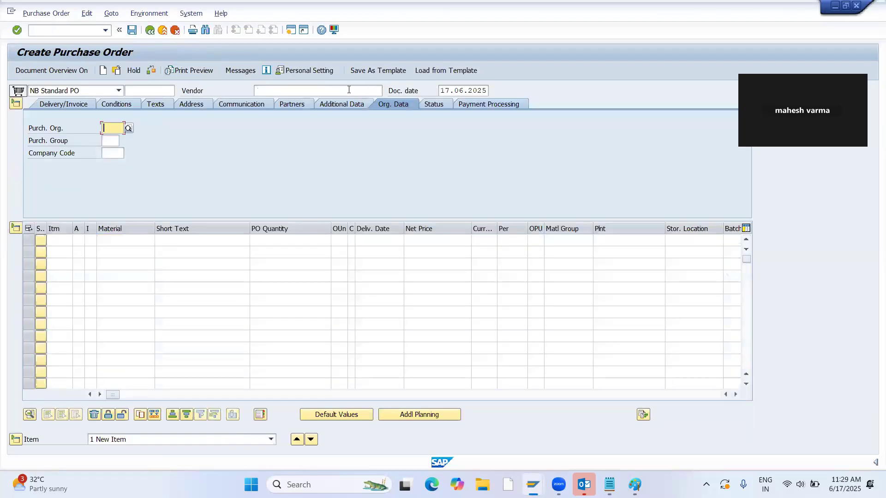
Enter vendor 1, purchasing organization 1, purchasing group 100 and company code 1000 in the new purchase order.
{"action": "left_click", "coordinate": [349, 89]}
{"action": "type", "text": "1"}
{"action": "key", "text": "Return"}
{"action": "type", "text": "1"}
{"action": "key", "text": "Tab"}
{"action": "type", "text": "100"}
{"action": "key", "text": "Tab"}
{"action": "type", "text": "1000"}
{"action": "key", "text": "Return"}
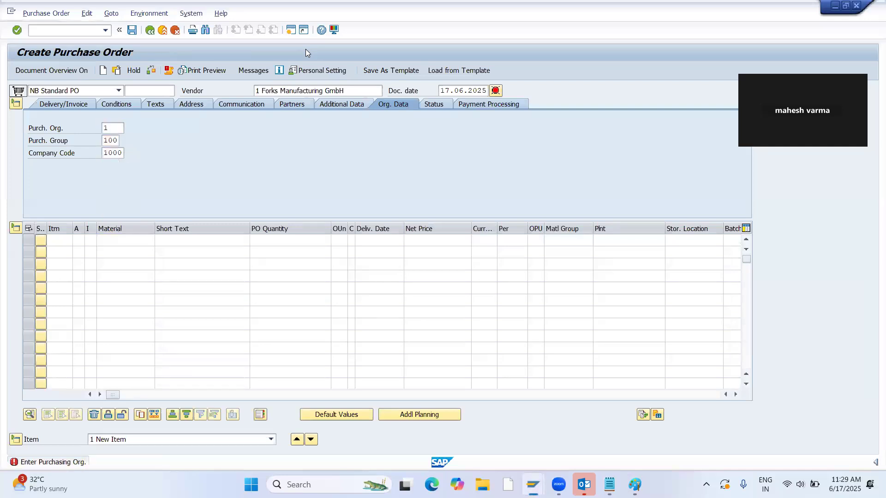
Enter material 50064052 with a quantity of 200 as the new order's first item.
{"action": "left_click", "coordinate": [116, 242]}
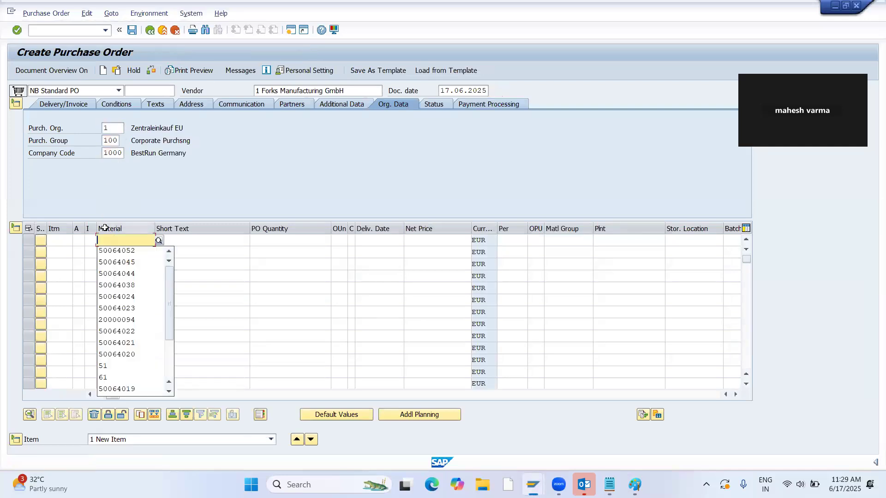
{"action": "key", "text": "Down"}
{"action": "key", "text": "Return"}
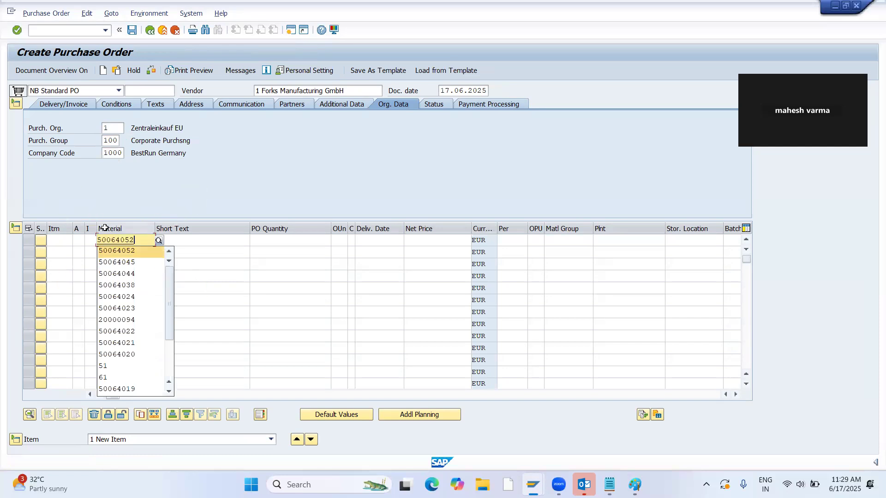
{"action": "key", "text": "Tab"}
{"action": "key", "text": "Tab"}
{"action": "type", "text": "200"}
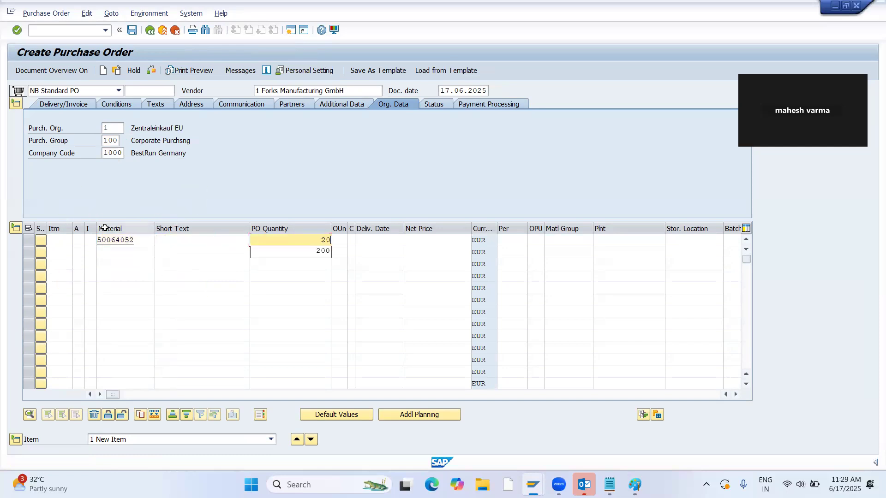
Set the new item's net price to 1, plant to 1100 and storage location to 0001.
{"action": "key", "text": "Tab"}
{"action": "key", "text": "Tab"}
{"action": "key", "text": "Tab"}
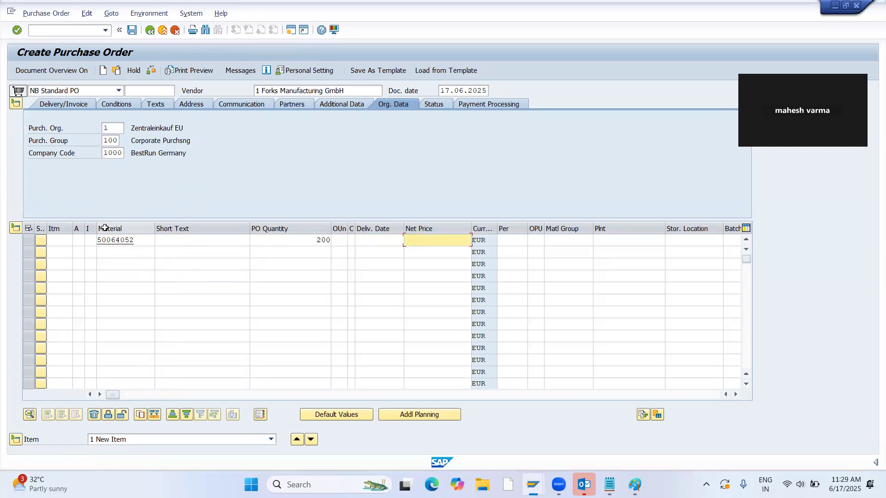
{"action": "type", "text": "1"}
{"action": "key", "text": "Return"}
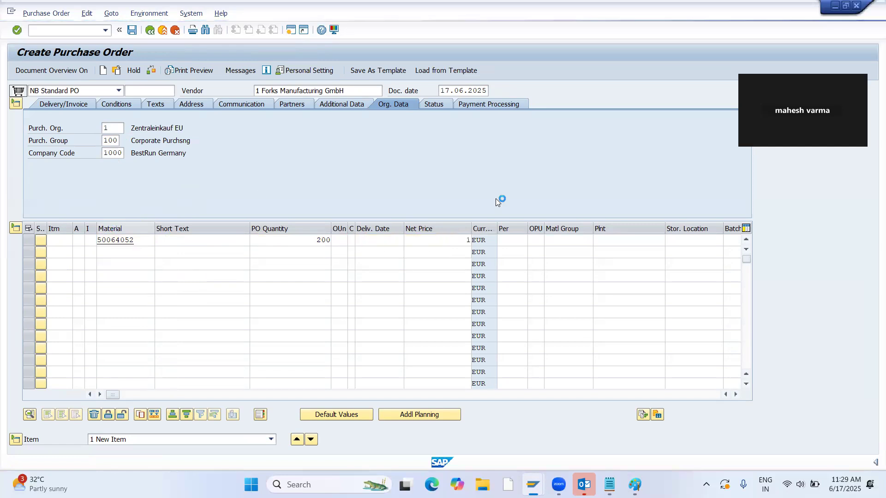
{"action": "type", "text": "1100"}
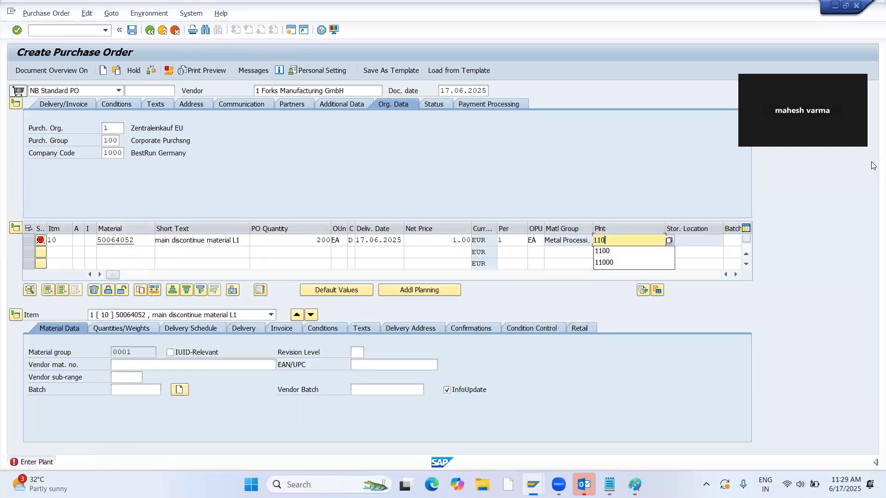
{"action": "key", "text": "Return"}
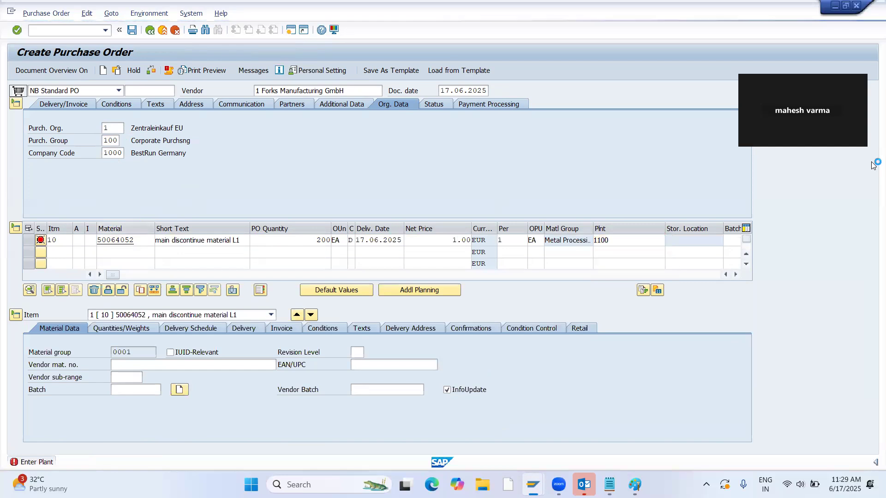
{"action": "key", "text": "Tab"}
{"action": "type", "text": "0001"}
{"action": "key", "text": "Return"}
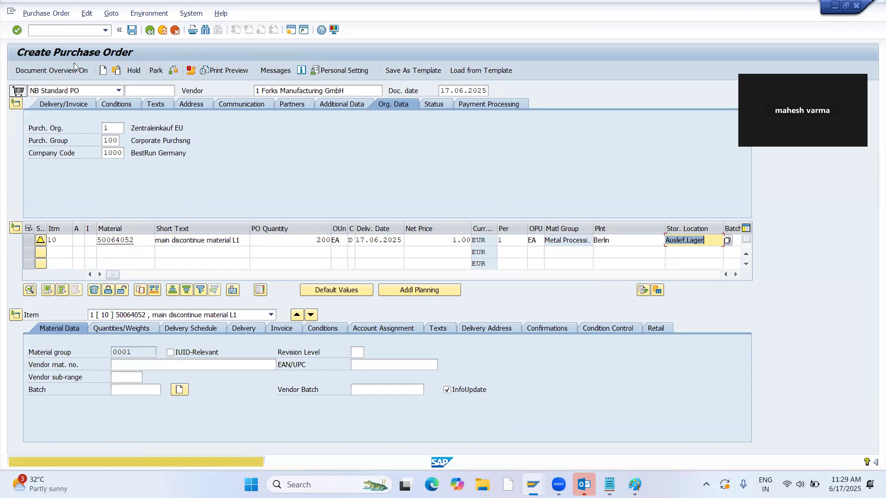
Save the purchase order and copy its number from the message details.
{"action": "key", "text": "Return"}
{"action": "key", "text": "ctrl+s"}
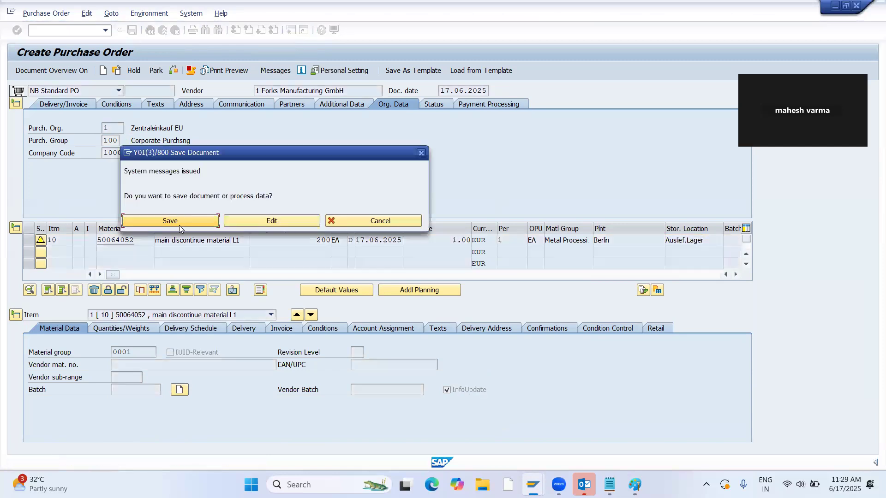
{"action": "left_click", "coordinate": [182, 223]}
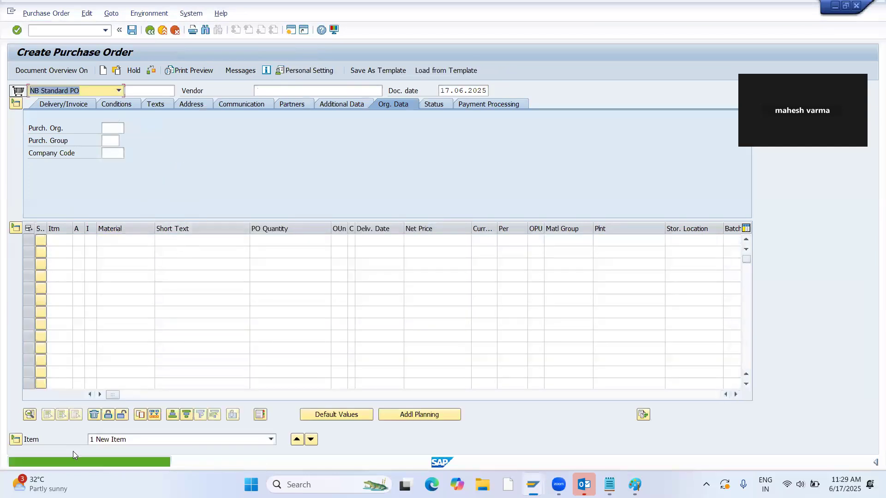
{"action": "double_click", "coordinate": [163, 465]}
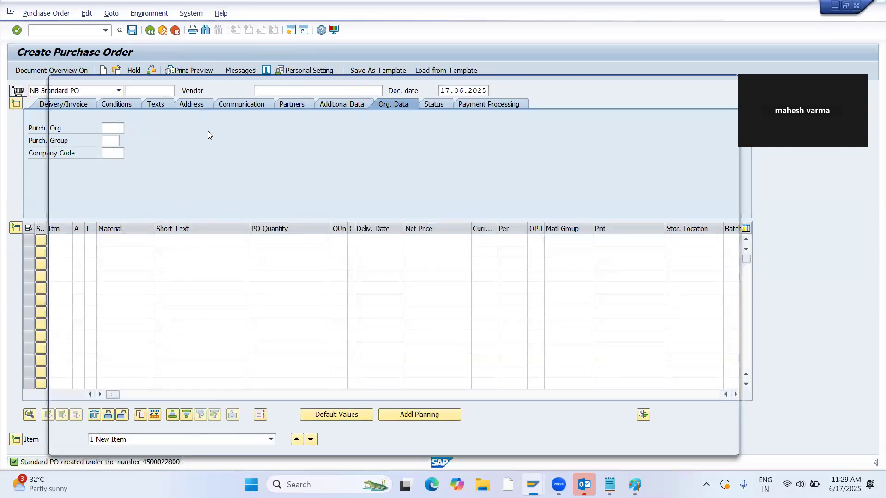
{"action": "left_click_drag", "start_coordinate": [217, 114], "coordinate": [285, 120]}
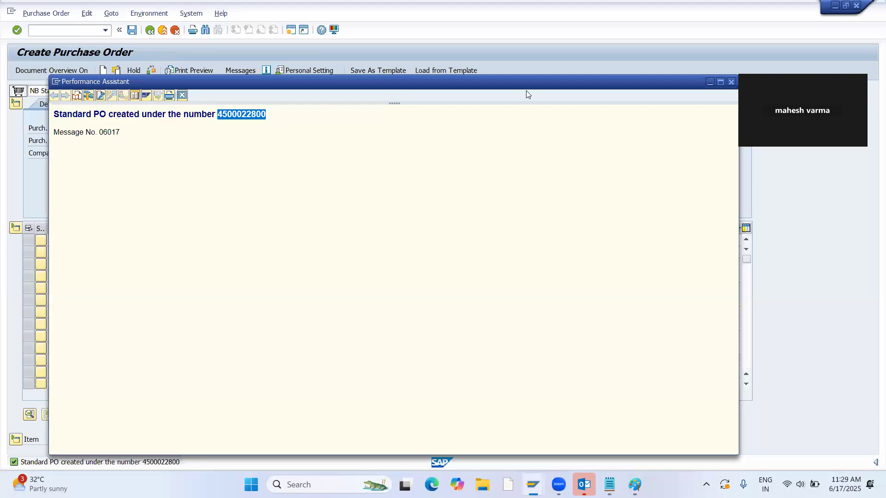
{"action": "left_click", "coordinate": [731, 82]}
Post a goods receipt in transaction MIGO for the copied purchase order number with its item marked OK.
{"action": "left_click", "coordinate": [65, 26]}
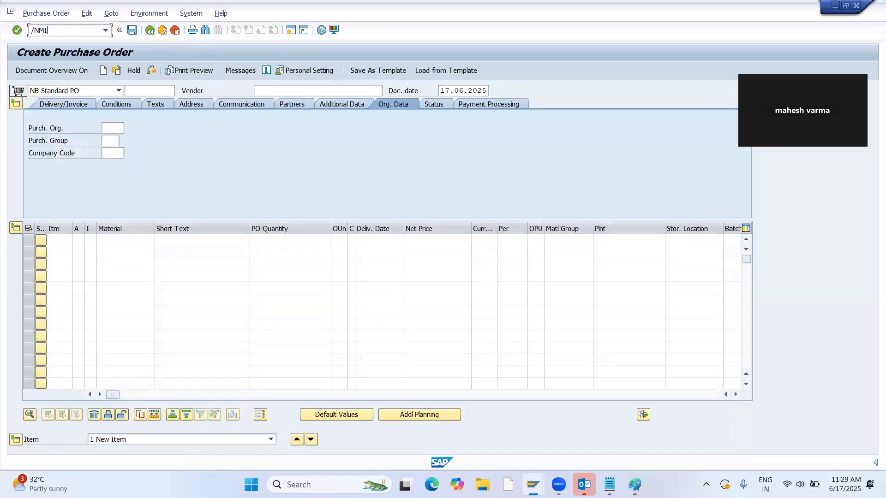
{"action": "type", "text": "/NMIGO"}
{"action": "key", "text": "Return"}
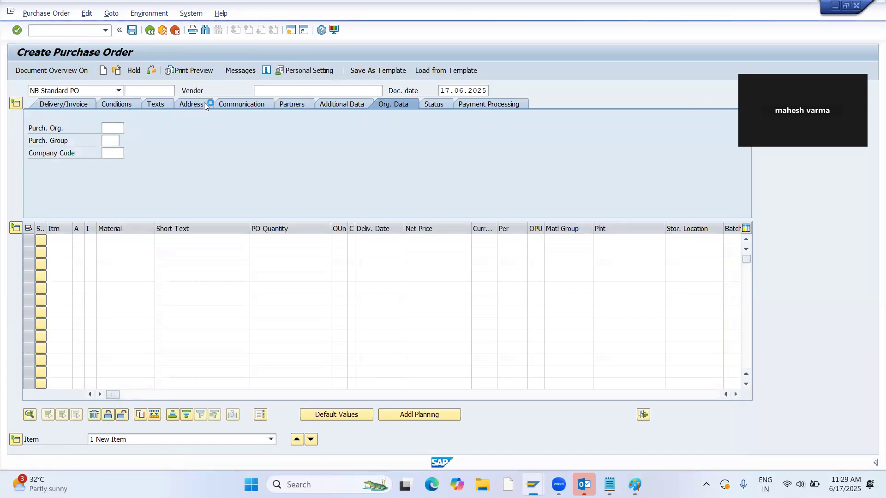
{"action": "key", "text": "ctrl+v"}
{"action": "key", "text": "Return"}
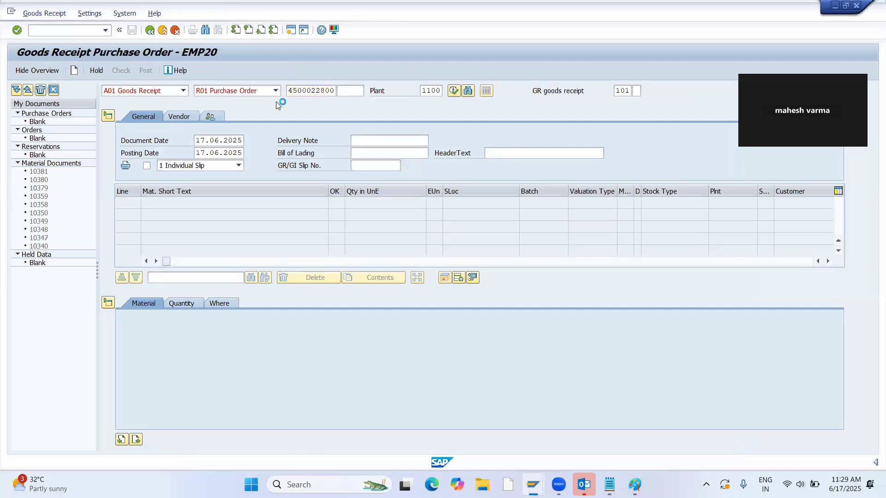
{"action": "left_click", "coordinate": [152, 439]}
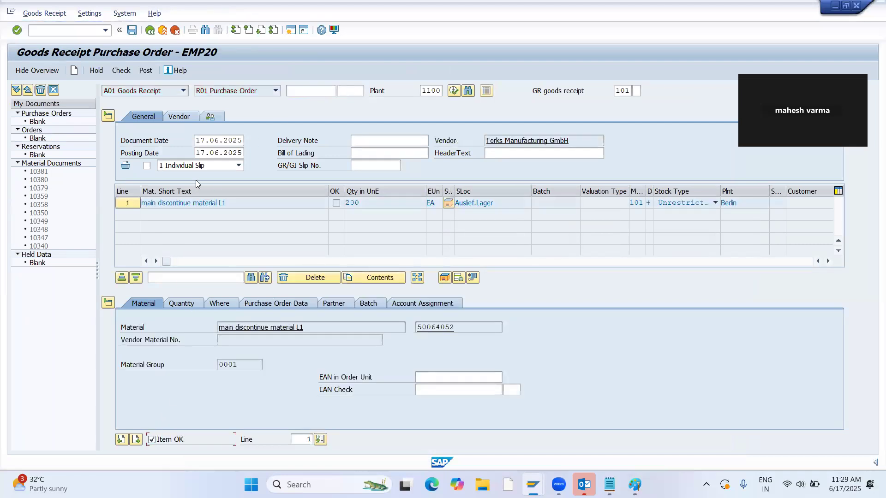
{"action": "left_click", "coordinate": [148, 70]}
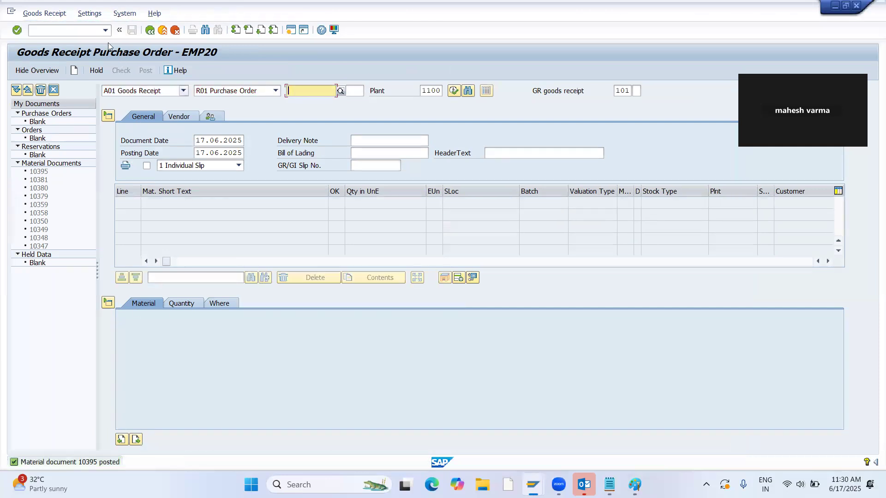
Display the stock overview of material 50064052 in plant 1100 with transaction MMBE.
{"action": "left_click", "coordinate": [89, 29]}
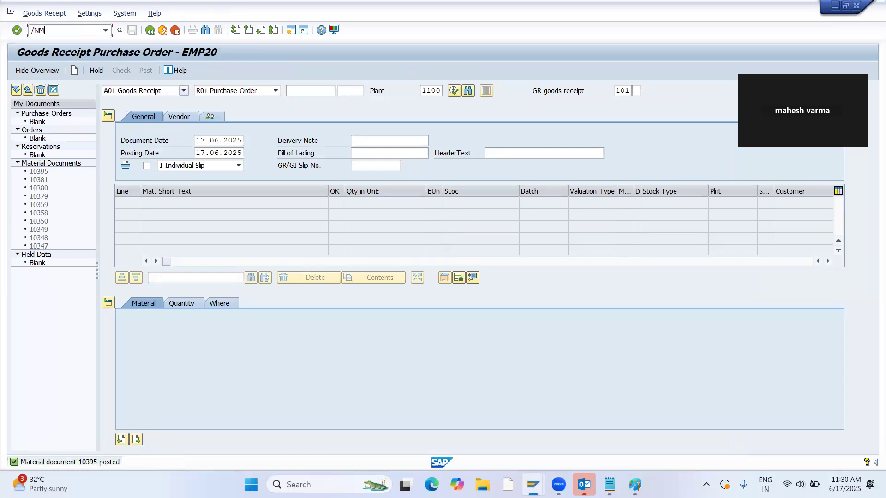
{"action": "type", "text": "/NMMBE"}
{"action": "key", "text": "Return"}
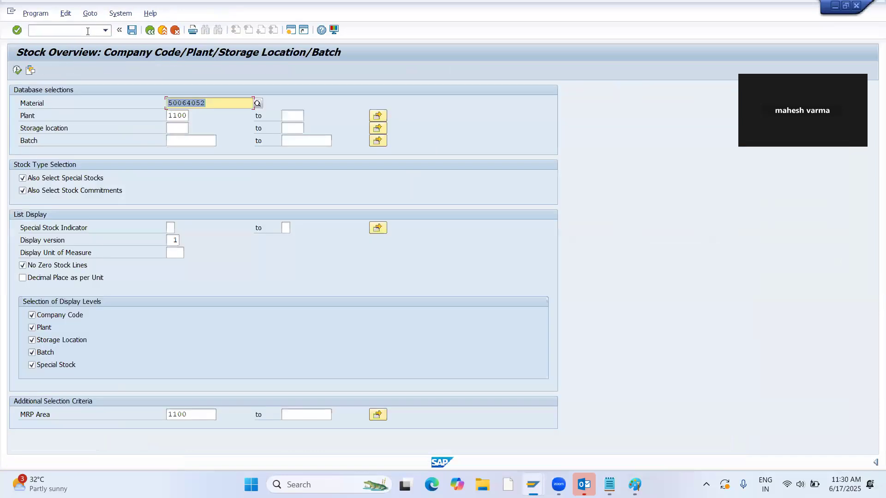
{"action": "left_click", "coordinate": [17, 70]}
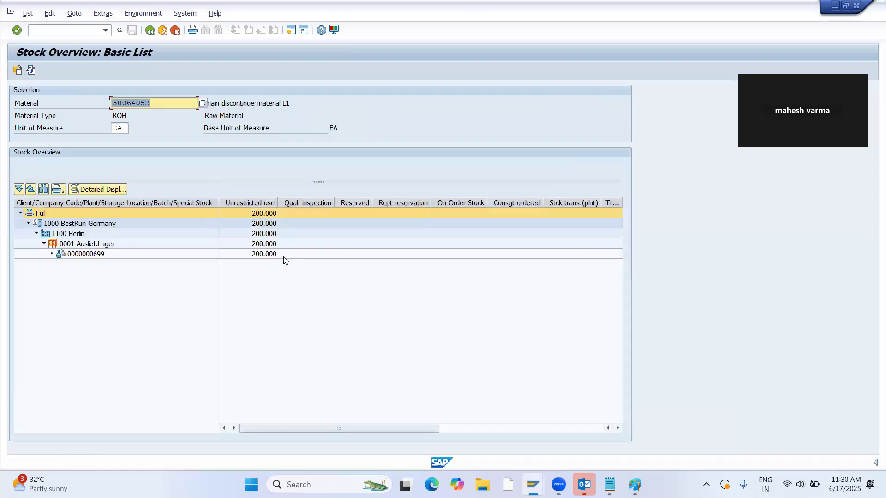
Return to the session with the planned order's components and go back to material 21's stock/requirements list.
{"action": "key", "text": "alt+Tab"}
{"action": "key", "text": "alt+Tab"}
{"action": "key", "text": "Tab"}
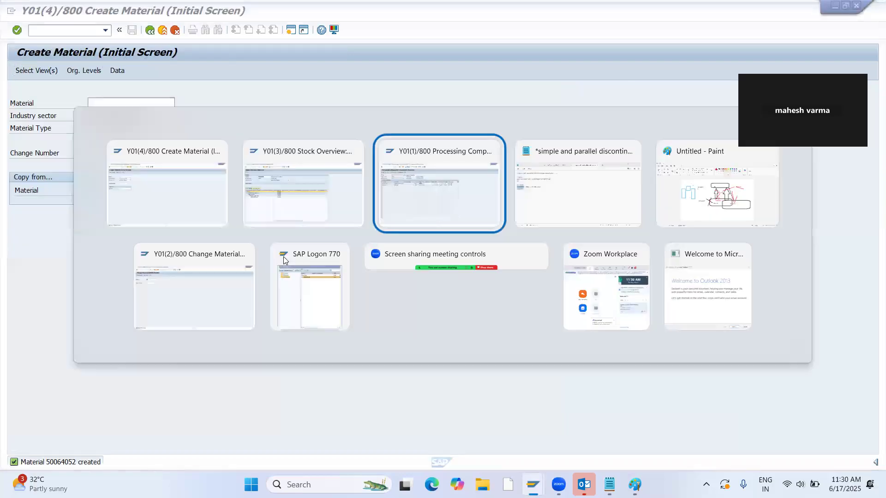
{"action": "left_click", "coordinate": [150, 30]}
{"action": "left_click", "coordinate": [151, 30]}
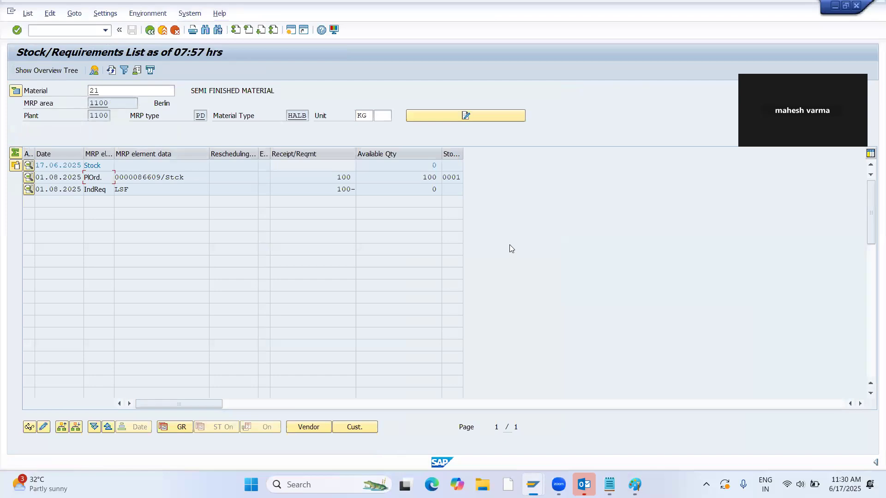
Switch to Paint and mark the arrow above 50064052 and the box of 50064053 with small red rectangles.
{"action": "key", "text": "alt+Tab"}
{"action": "left_click", "coordinate": [304, 49]}
{"action": "mouse_move", "coordinate": [415, 199]}
{"action": "left_mouse_down"}
{"action": "mouse_move", "coordinate": [487, 235]}
{"action": "mouse_move", "coordinate": [417, 207]}
{"action": "left_mouse_up"}
{"action": "mouse_move", "coordinate": [417, 261]}
{"action": "left_mouse_down"}
{"action": "mouse_move", "coordinate": [446, 284]}
{"action": "mouse_move", "coordinate": [473, 285]}
{"action": "mouse_move", "coordinate": [425, 262]}
{"action": "left_mouse_up"}
{"action": "mouse_move", "coordinate": [528, 287]}
{"action": "left_mouse_down"}
{"action": "mouse_move", "coordinate": [531, 297]}
{"action": "mouse_move", "coordinate": [583, 315]}
{"action": "mouse_move", "coordinate": [537, 305]}
{"action": "mouse_move", "coordinate": [529, 292]}
{"action": "left_mouse_up"}
{"action": "mouse_move", "coordinate": [415, 258]}
{"action": "left_mouse_down"}
{"action": "mouse_move", "coordinate": [436, 287]}
{"action": "mouse_move", "coordinate": [477, 295]}
{"action": "mouse_move", "coordinate": [415, 263]}
{"action": "left_mouse_up"}
{"action": "mouse_move", "coordinate": [529, 292]}
{"action": "left_mouse_down"}
{"action": "mouse_move", "coordinate": [581, 312]}
{"action": "mouse_move", "coordinate": [528, 290]}
{"action": "left_mouse_up"}
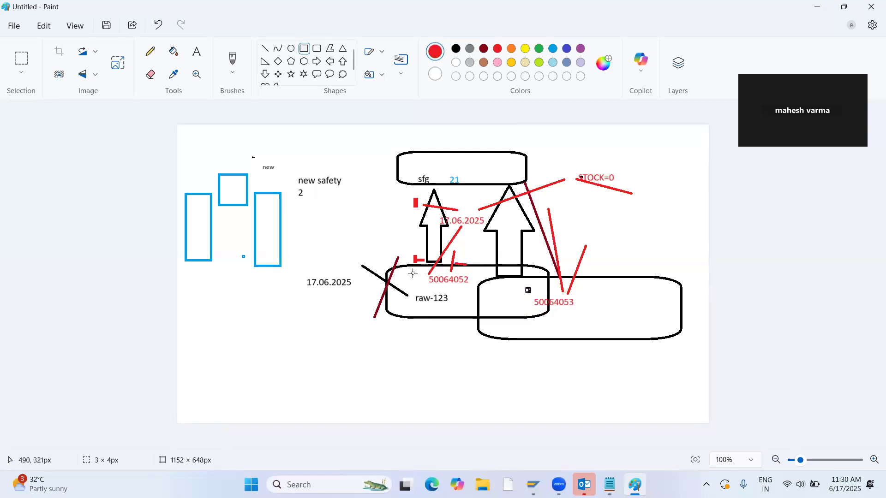
{"action": "mouse_move", "coordinate": [415, 249]}
{"action": "left_mouse_down"}
{"action": "mouse_move", "coordinate": [483, 291]}
{"action": "mouse_move", "coordinate": [472, 288]}
{"action": "mouse_move", "coordinate": [469, 268]}
{"action": "mouse_move", "coordinate": [414, 252]}
{"action": "left_mouse_up"}
{"action": "key", "text": "alt+Tab"}
{"action": "key", "text": "alt+Tab"}
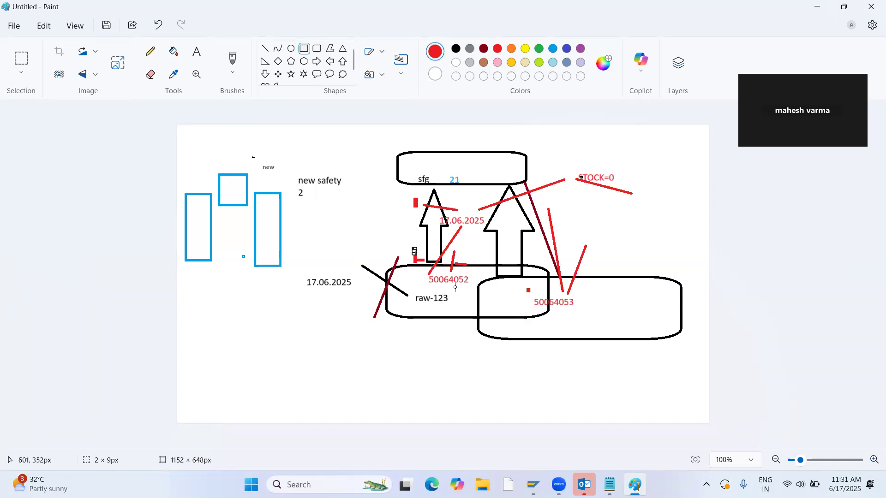
Switch back to SAP and open material 21's planned order for changing from the stock/requirements list.
{"action": "key", "text": "alt+Tab"}
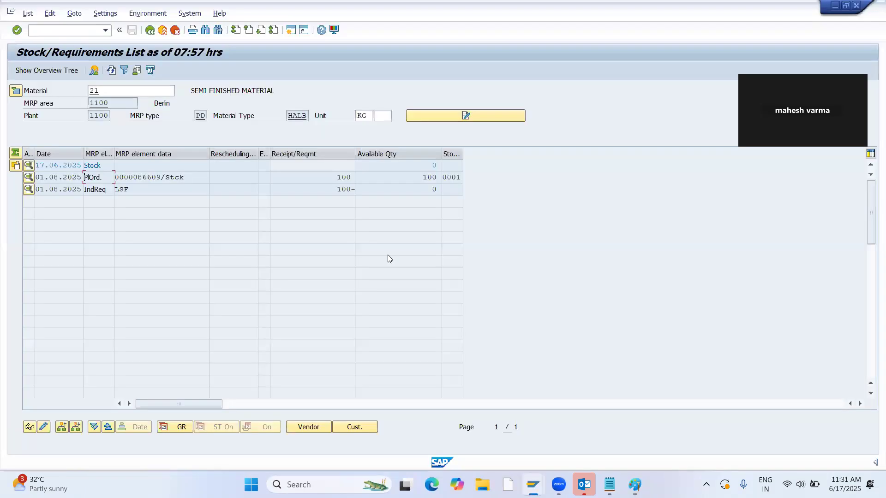
{"action": "double_click", "coordinate": [139, 179]}
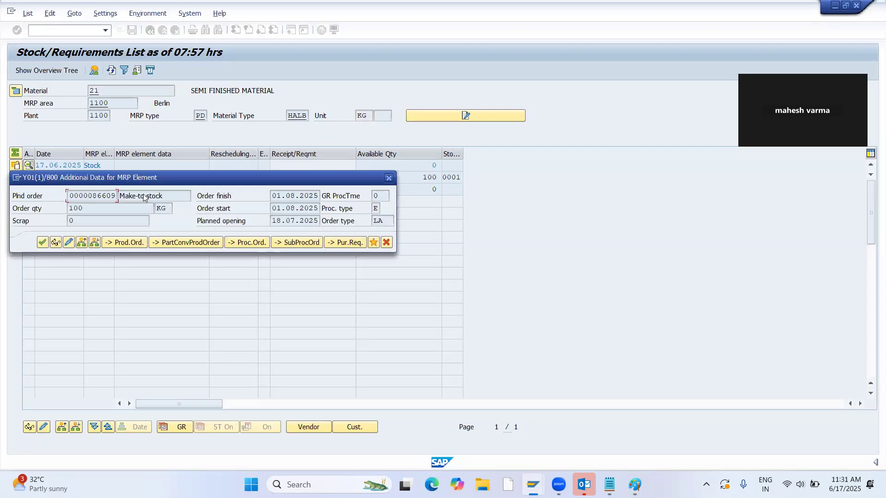
{"action": "left_click", "coordinate": [68, 243]}
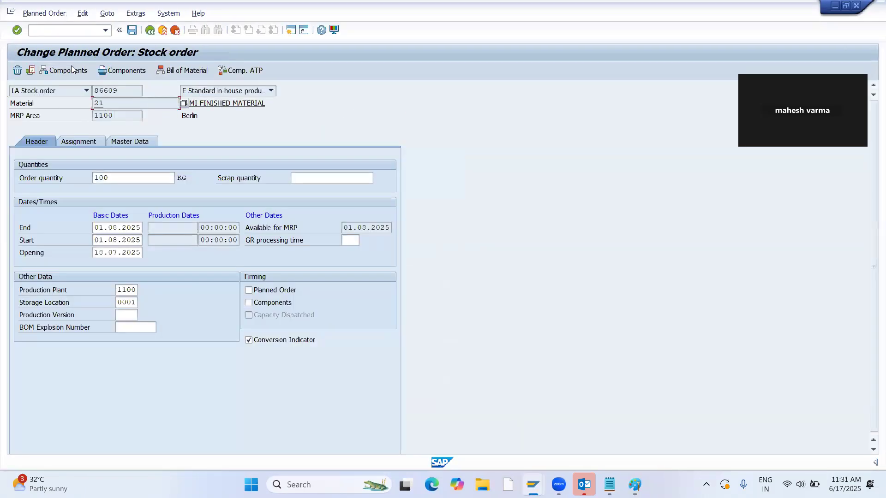
View the components of material 21's planned order and return to its stock/requirements list.
{"action": "left_click", "coordinate": [69, 70]}
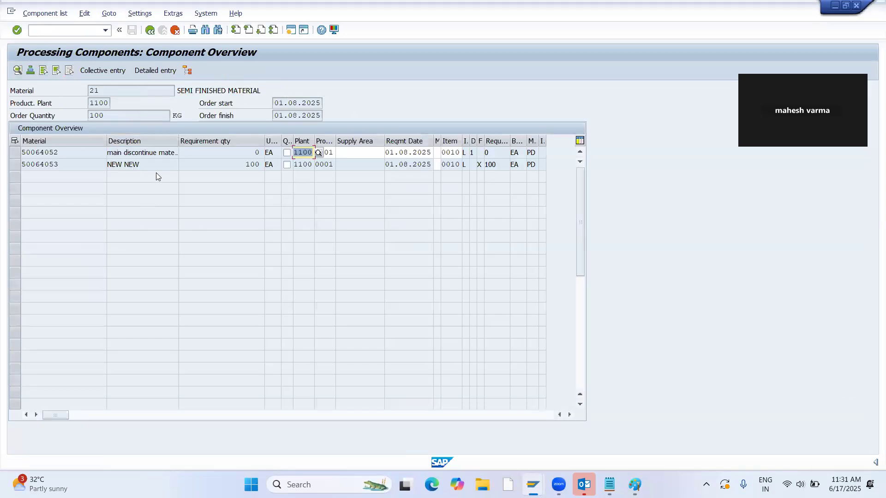
{"action": "left_click", "coordinate": [149, 31]}
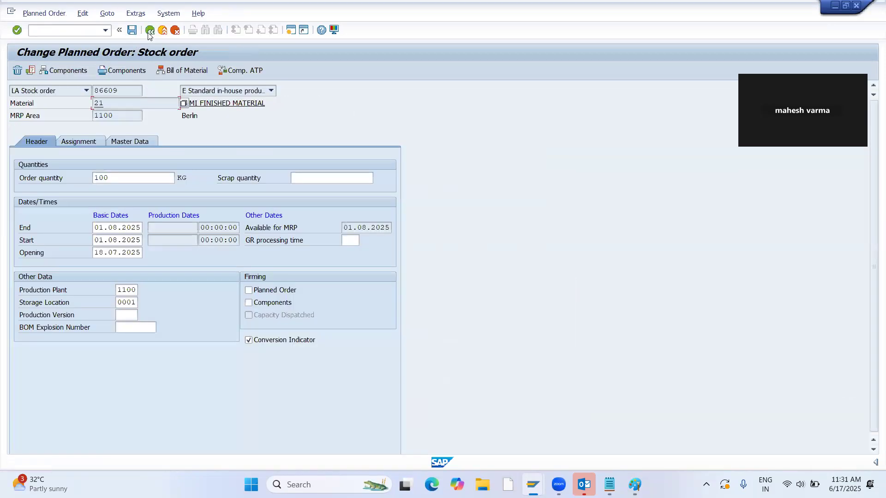
{"action": "key", "text": "F3"}
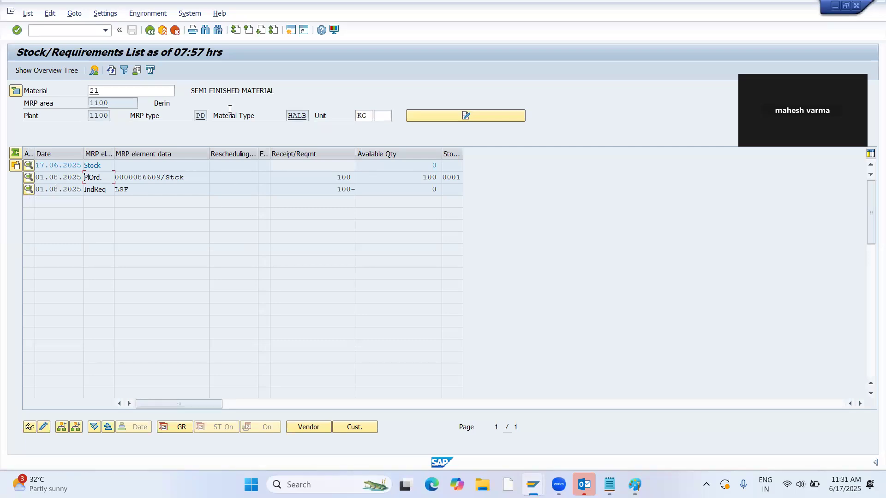
{"action": "key", "text": "alt+Tab"}
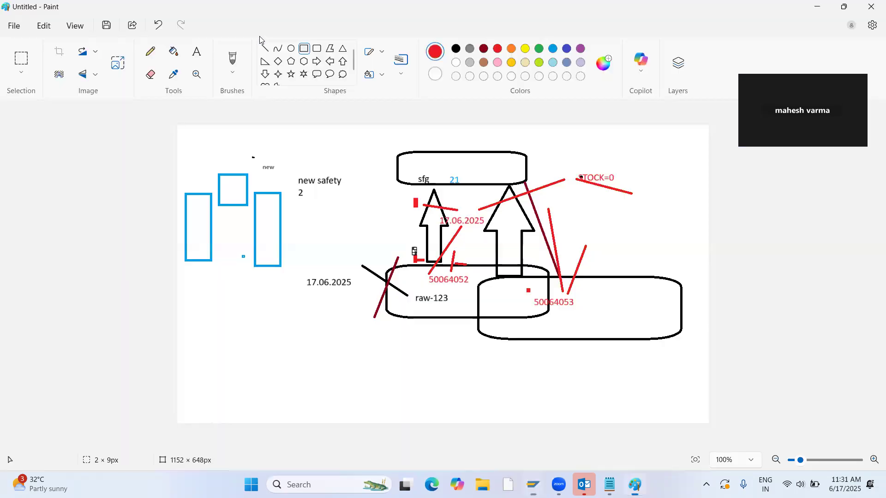
{"action": "key", "text": "alt+Tab"}
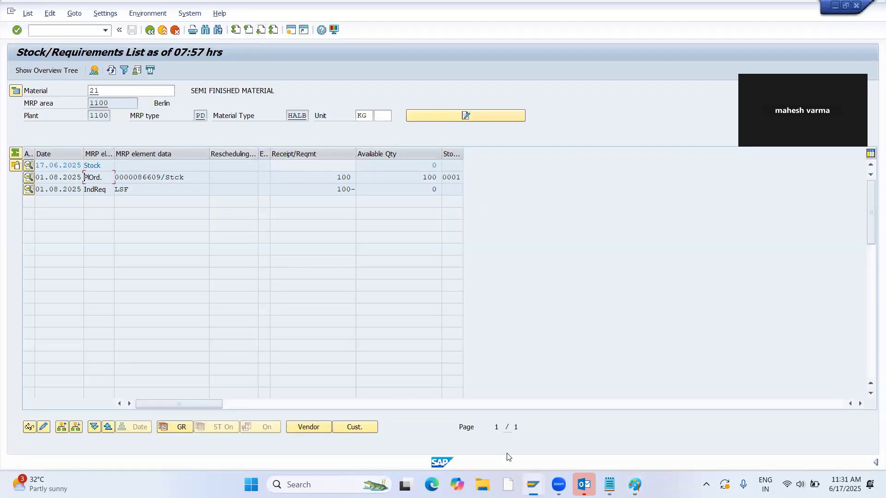
In the stock overview session, run single-item, multi-level MRP for material 21 in plant 1100 with transaction MD02.
{"action": "left_click", "coordinate": [533, 484]}
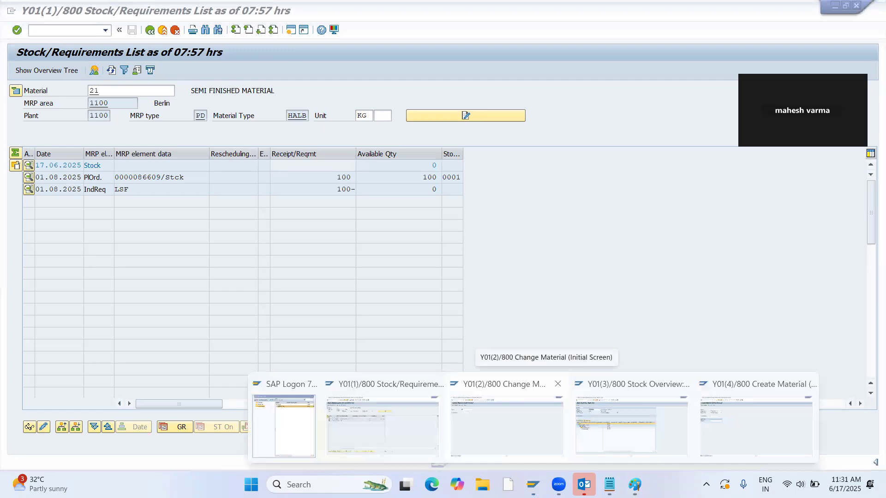
{"action": "left_click", "coordinate": [629, 424]}
{"action": "left_click", "coordinate": [37, 31]}
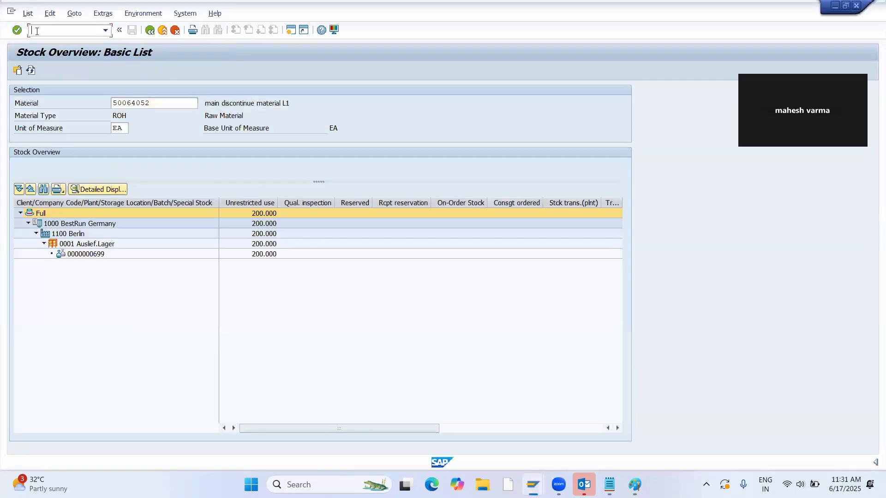
{"action": "type", "text": "/NMD02"}
{"action": "key", "text": "Return"}
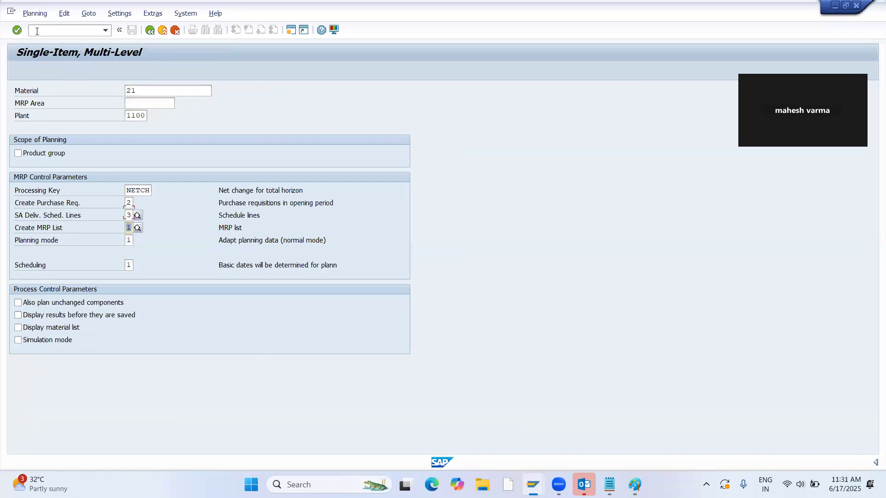
{"action": "key", "text": "Return"}
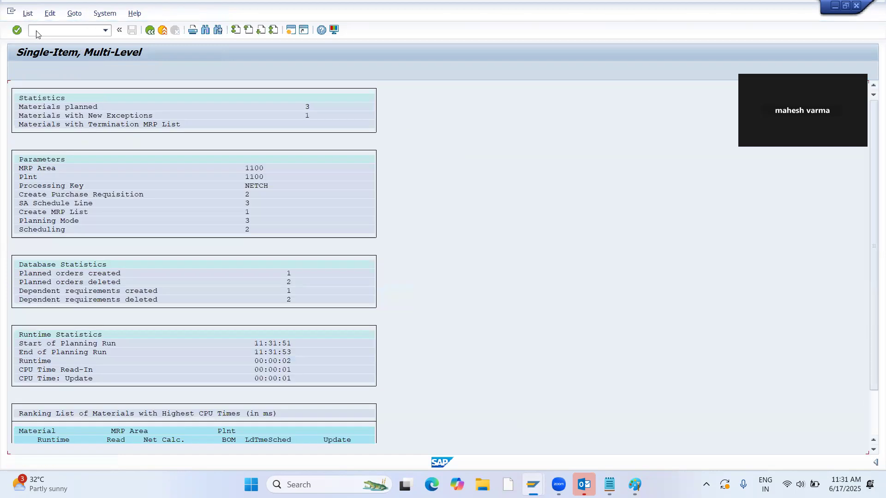
Refresh material 21's stock/requirements list in its session and open the new planned order's component overview.
{"action": "key", "text": "alt+Tab"}
{"action": "left_click", "coordinate": [111, 70]}
{"action": "double_click", "coordinate": [125, 178]}
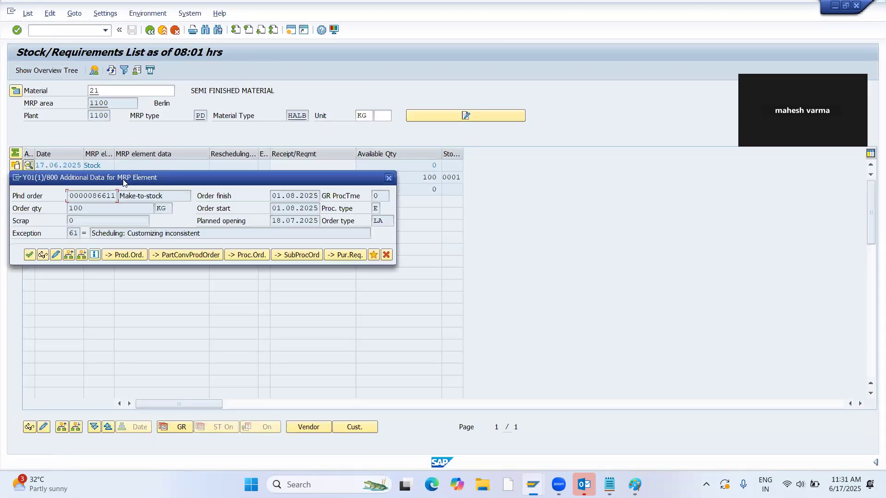
{"action": "left_click", "coordinate": [56, 254]}
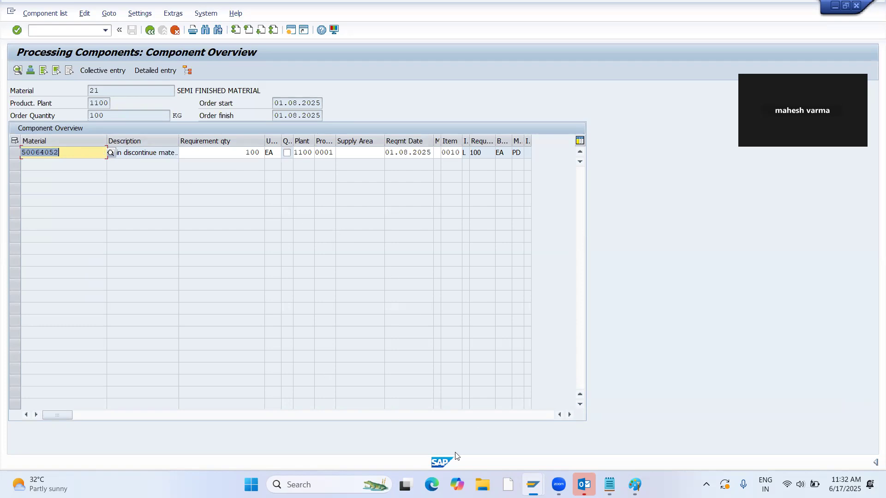
Glance at the Paint diagram, then leave the planned order and go back to the stock/requirements list in SAP.
{"action": "key", "text": "alt+Tab"}
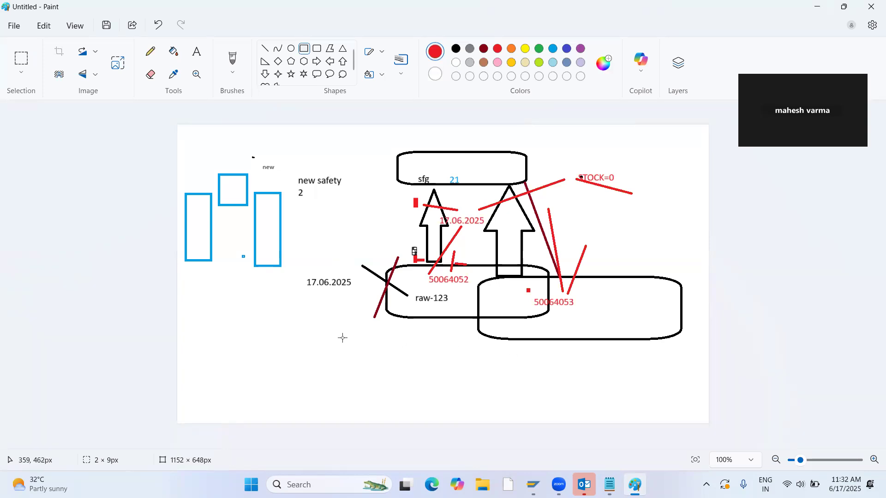
{"action": "key", "text": "alt+Tab"}
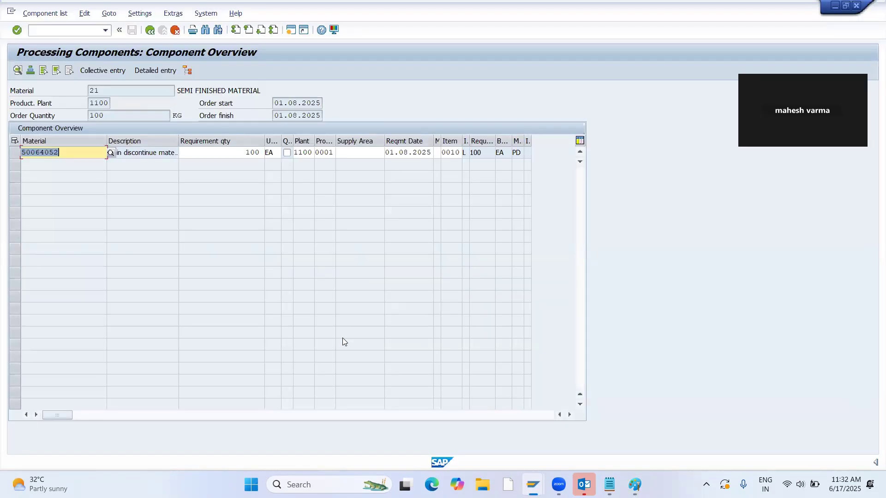
{"action": "left_click", "coordinate": [148, 30]}
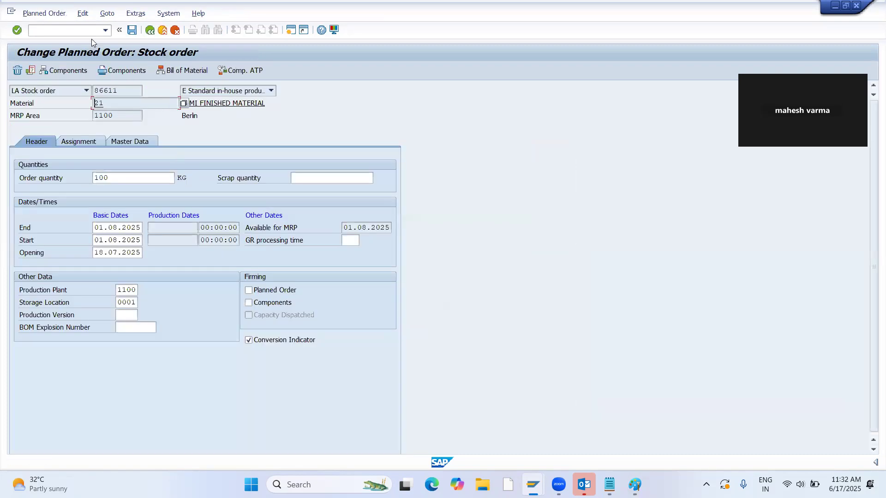
{"action": "left_click", "coordinate": [149, 30]}
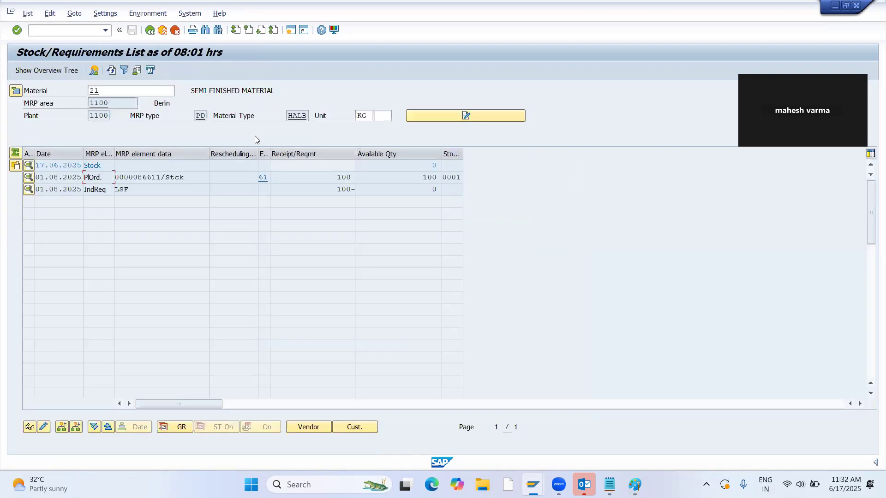
Switch to the MRP run session and open material 50064052 for changing with transaction MM02.
{"action": "key", "text": "alt+Tab"}
{"action": "key", "text": "Tab"}
{"action": "type", "text": "/NMM"}
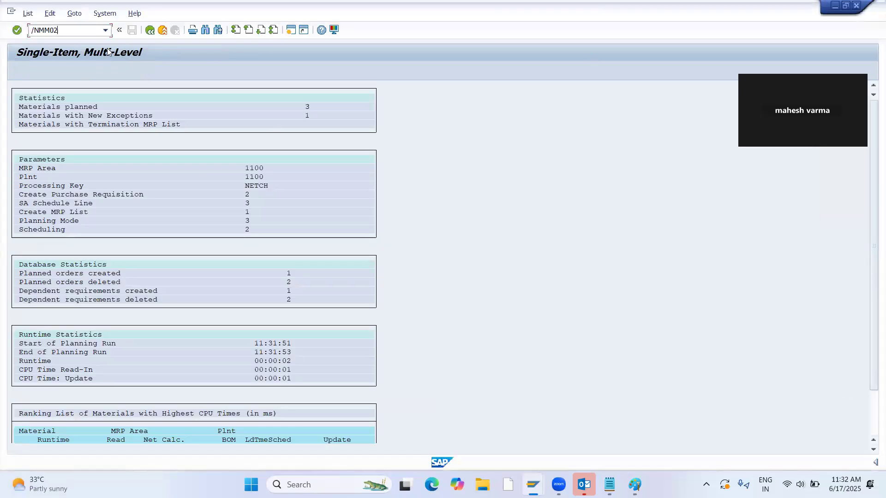
{"action": "type", "text": "02"}
{"action": "key", "text": "Return"}
{"action": "key", "text": "BackSpace"}
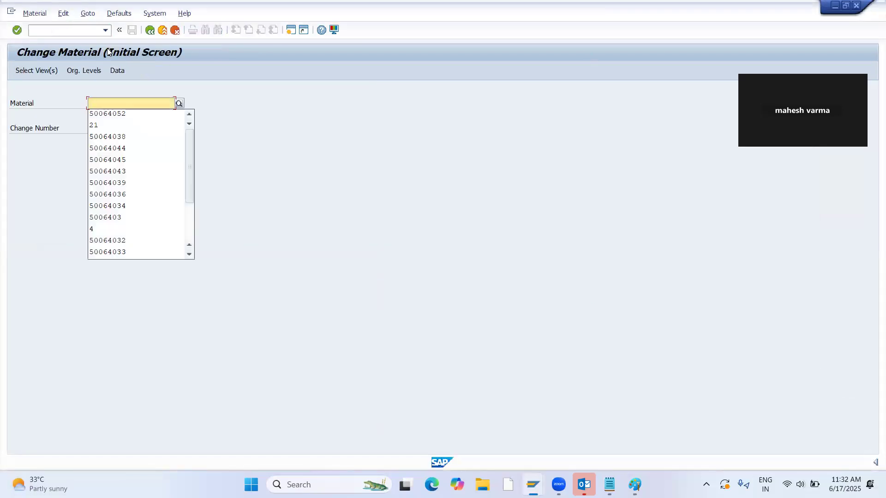
{"action": "key", "text": "Down"}
{"action": "key", "text": "Return"}
{"action": "key", "text": "Return"}
{"action": "key", "text": "Return"}
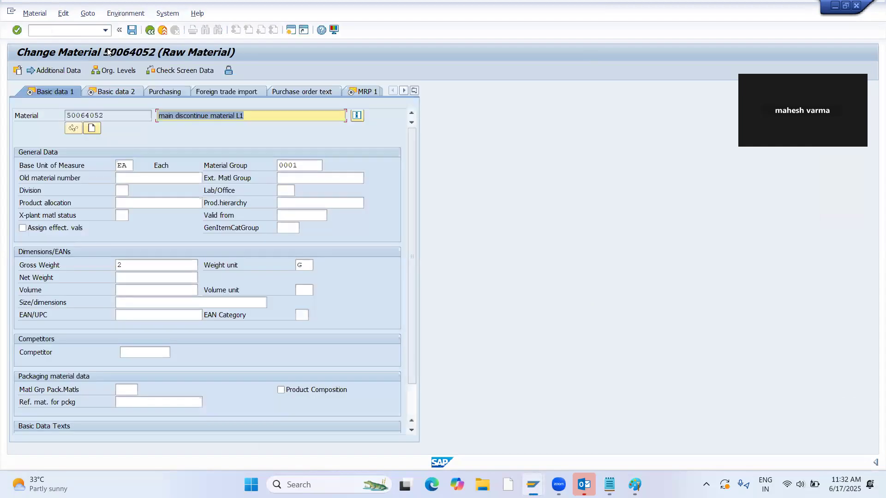
Clear the discontinuation indicator, effective-out date and follow-up material in 50064052's MRP 4 view and save the material.
{"action": "left_click", "coordinate": [414, 91]}
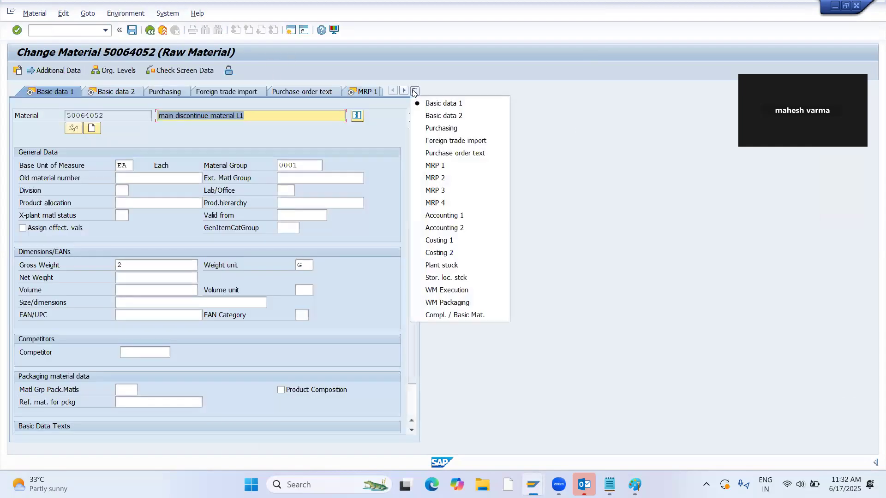
{"action": "left_click", "coordinate": [458, 204]}
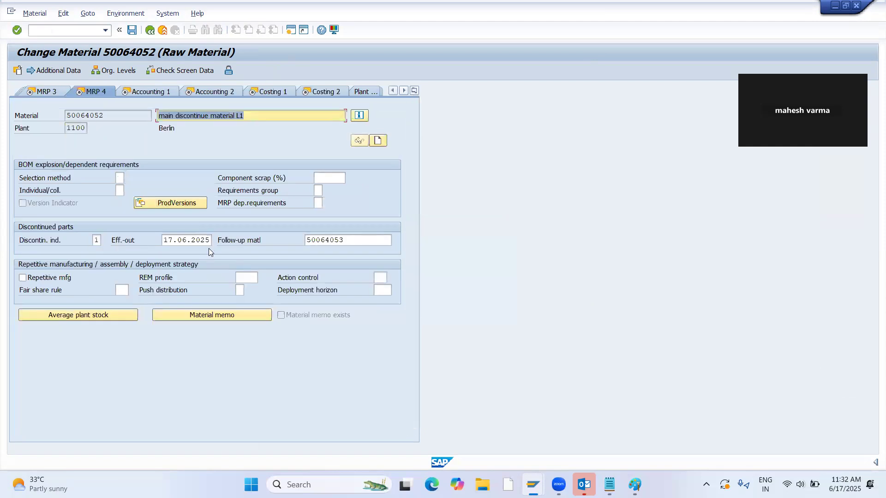
{"action": "left_click", "coordinate": [100, 240]}
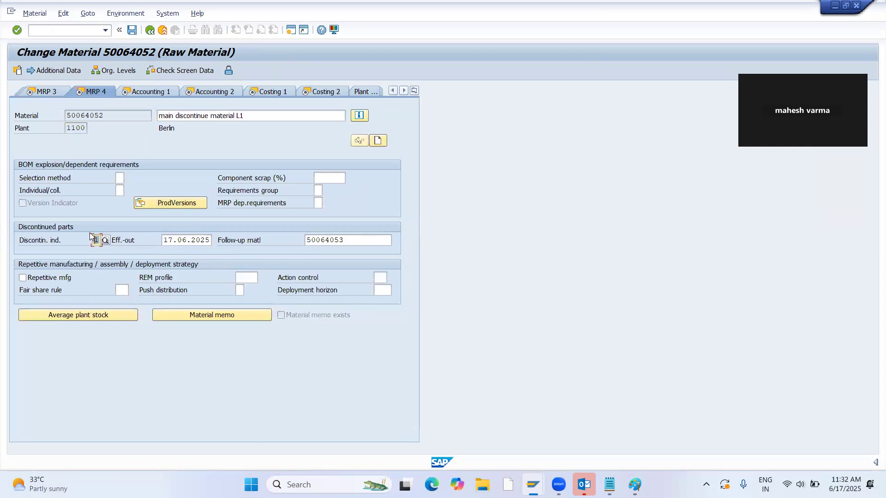
{"action": "left_click_drag", "start_coordinate": [163, 244], "coordinate": [210, 226]}
{"action": "key", "text": "BackSpace"}
{"action": "key", "text": "Tab"}
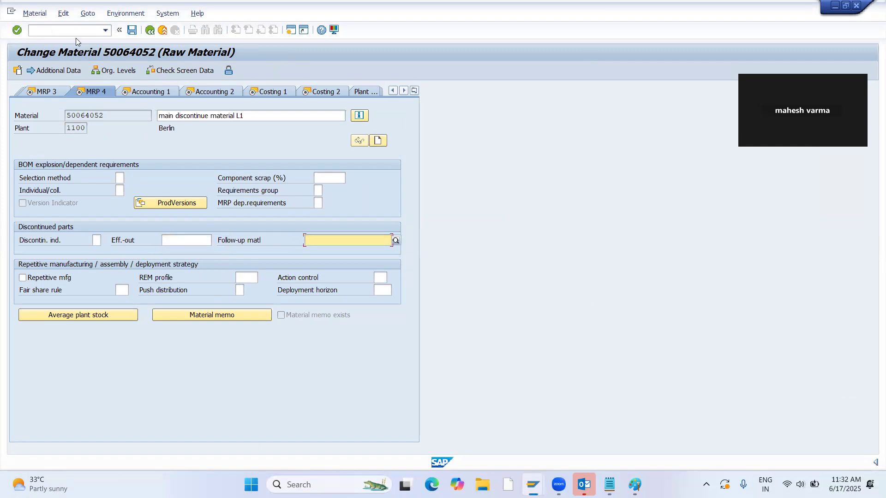
{"action": "left_click", "coordinate": [132, 30]}
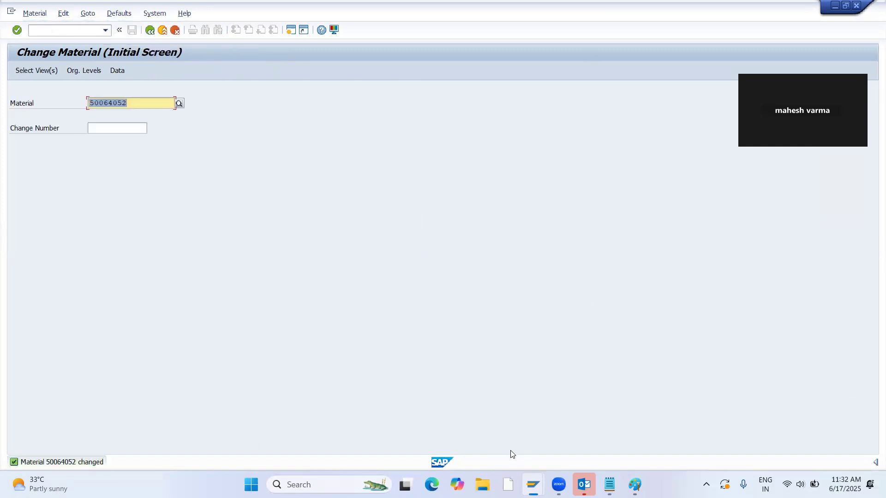
Switch to Paint and start a new blank drawing, discarding the existing diagram without saving.
{"action": "left_click", "coordinate": [630, 483]}
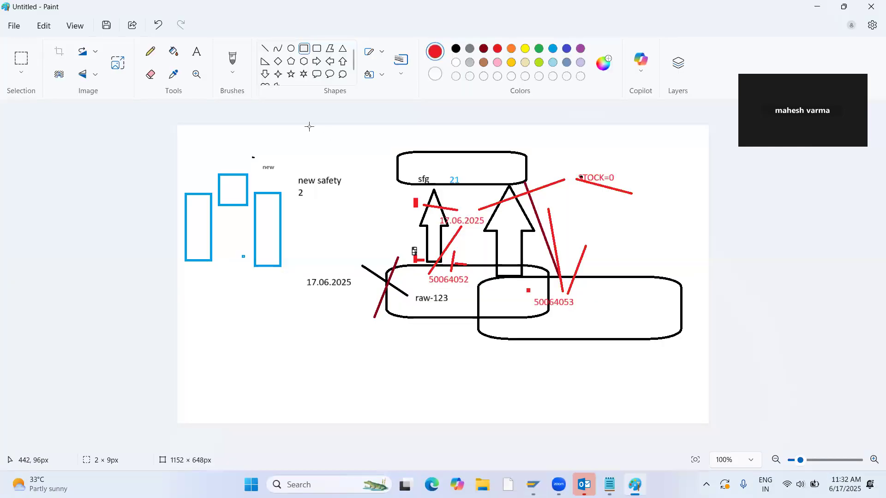
{"action": "left_click", "coordinate": [13, 26]}
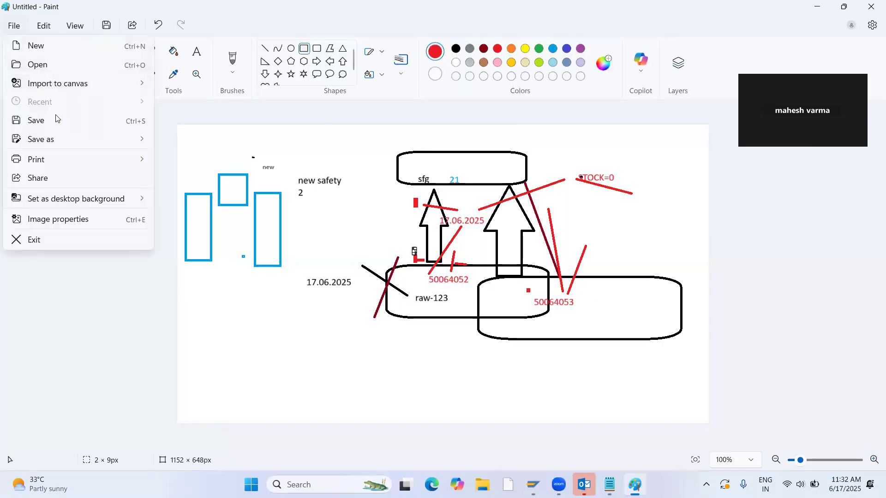
{"action": "left_click", "coordinate": [61, 56]}
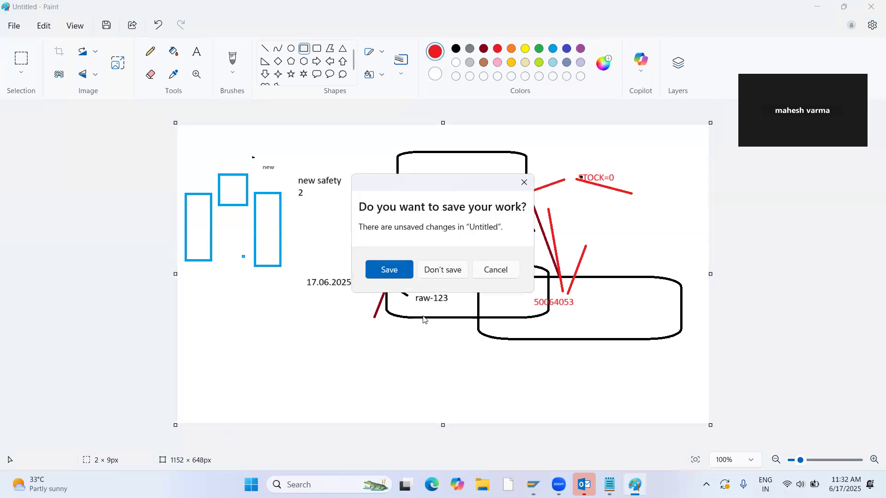
{"action": "left_click", "coordinate": [446, 275]}
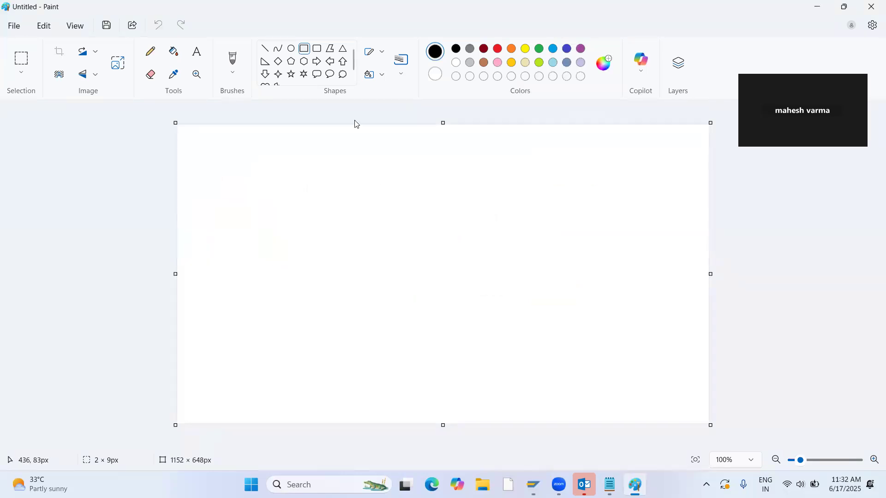
Draw a wide black rounded rectangle near the upper edge of the canvas and label it CAR.
{"action": "left_click", "coordinate": [318, 48]}
{"action": "mouse_move", "coordinate": [308, 147]}
{"action": "left_mouse_down"}
{"action": "mouse_move", "coordinate": [372, 183]}
{"action": "mouse_move", "coordinate": [554, 204]}
{"action": "mouse_move", "coordinate": [511, 202]}
{"action": "mouse_move", "coordinate": [441, 216]}
{"action": "mouse_move", "coordinate": [572, 207]}
{"action": "left_mouse_up"}
{"action": "left_click", "coordinate": [579, 190]}
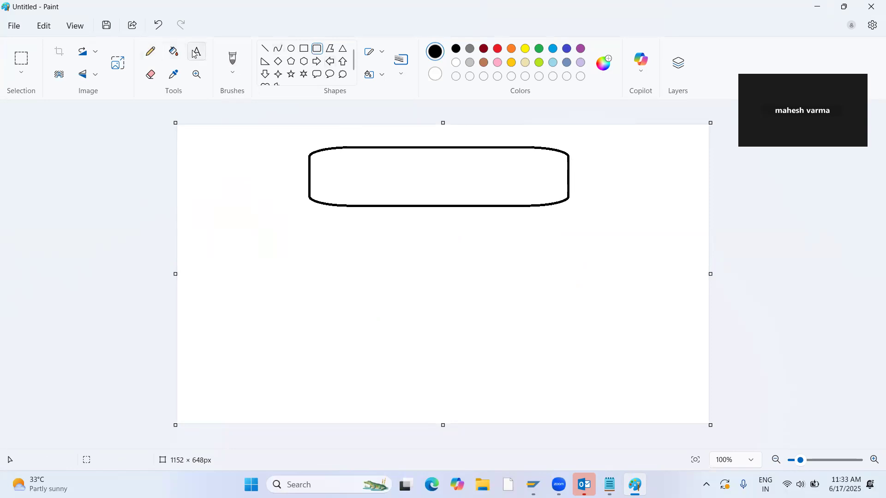
{"action": "left_click", "coordinate": [197, 51]}
{"action": "left_click", "coordinate": [329, 167]}
{"action": "type", "text": "CAR"}
{"action": "left_click", "coordinate": [575, 217]}
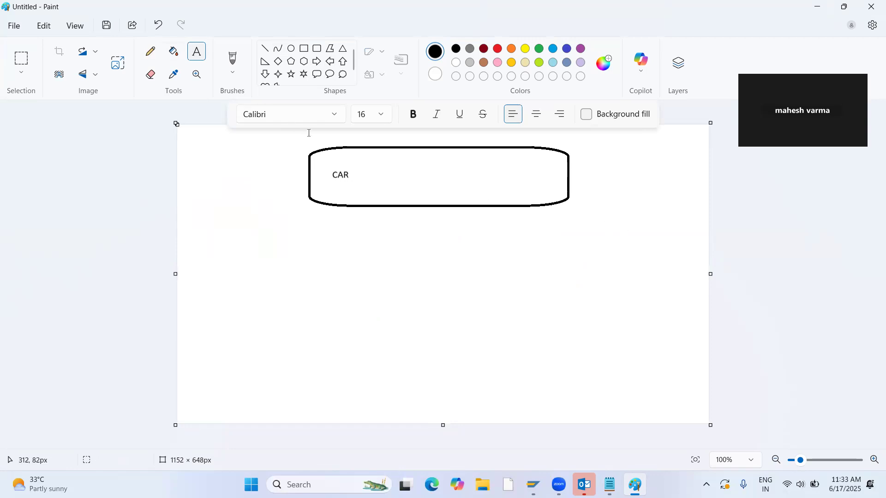
Draw two upright rectangles side by side below the CAR box, the second about 86 × 172 px.
{"action": "left_click", "coordinate": [303, 49]}
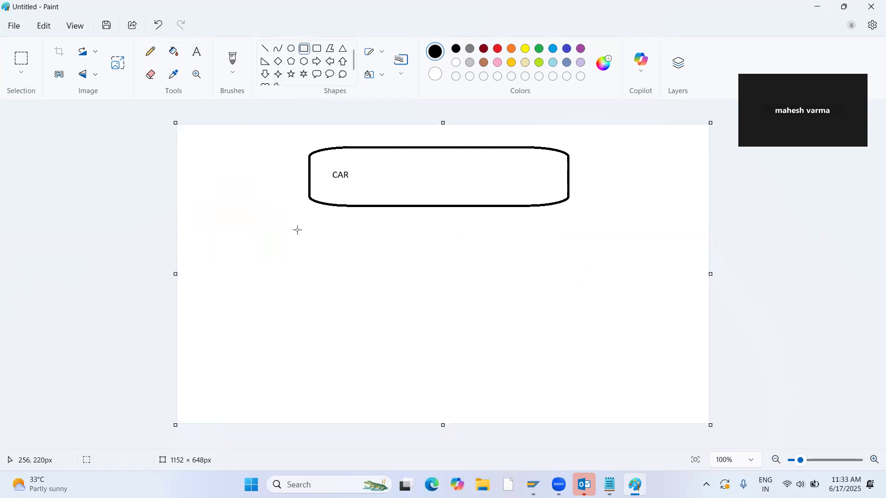
{"action": "left_click_drag", "start_coordinate": [289, 215], "coordinate": [333, 299]}
{"action": "left_click", "coordinate": [378, 226]}
{"action": "left_click_drag", "start_coordinate": [361, 216], "coordinate": [402, 296]}
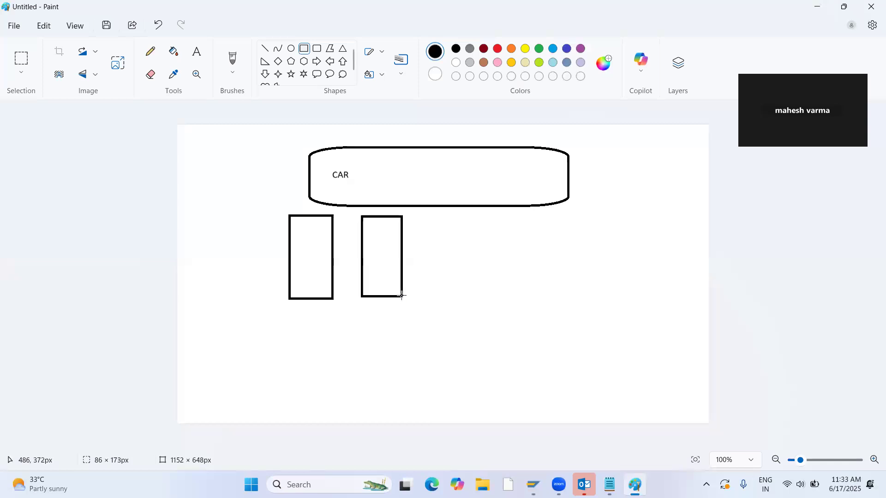
Label the two upright rectangles below the CAR box L-M-99 and R-M-99.
{"action": "left_click", "coordinate": [200, 55]}
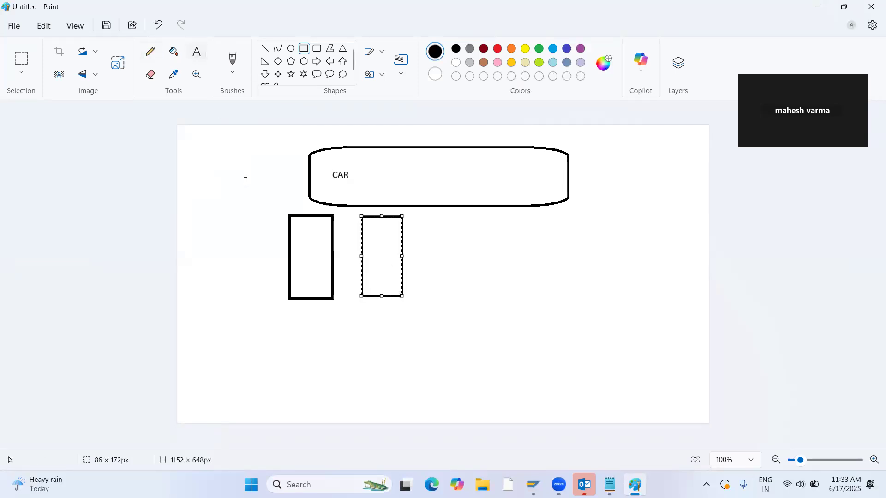
{"action": "left_click", "coordinate": [294, 252]}
{"action": "type", "text": "L"}
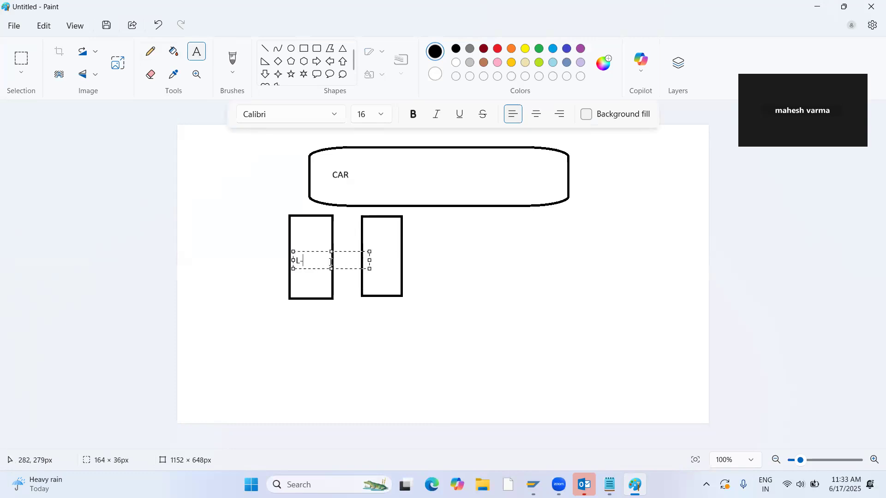
{"action": "type", "text": "-M-99"}
{"action": "left_click", "coordinate": [374, 252]}
{"action": "left_click", "coordinate": [368, 254]}
{"action": "type", "text": "R-M-99"}
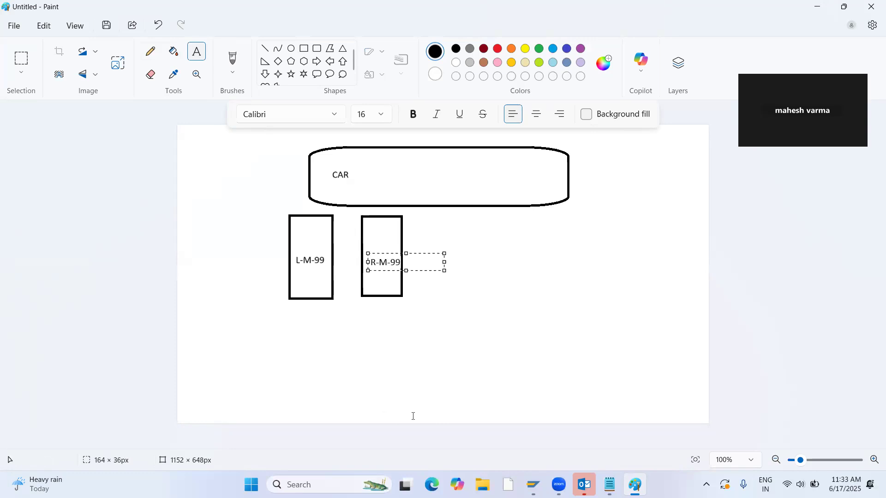
{"action": "left_click", "coordinate": [439, 352]}
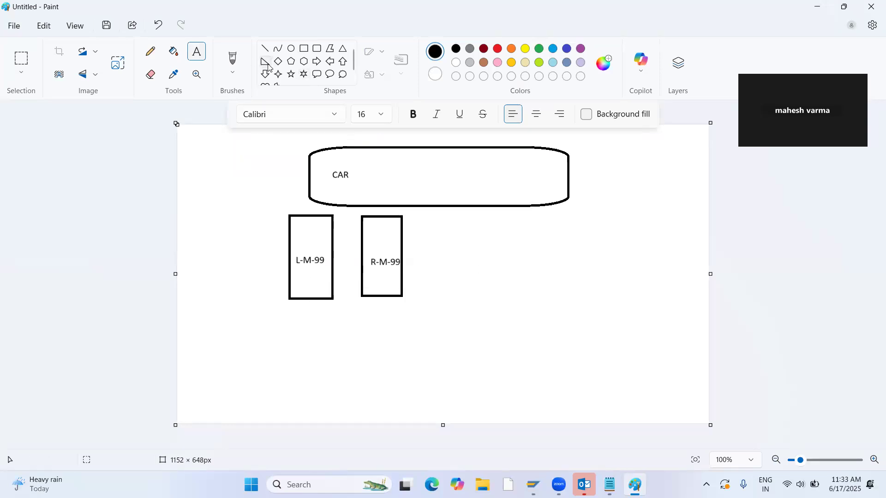
Draw an upright rectangle about 90 × 207 px below the CAR box's right half and label it L-M-100.
{"action": "left_click", "coordinate": [304, 49]}
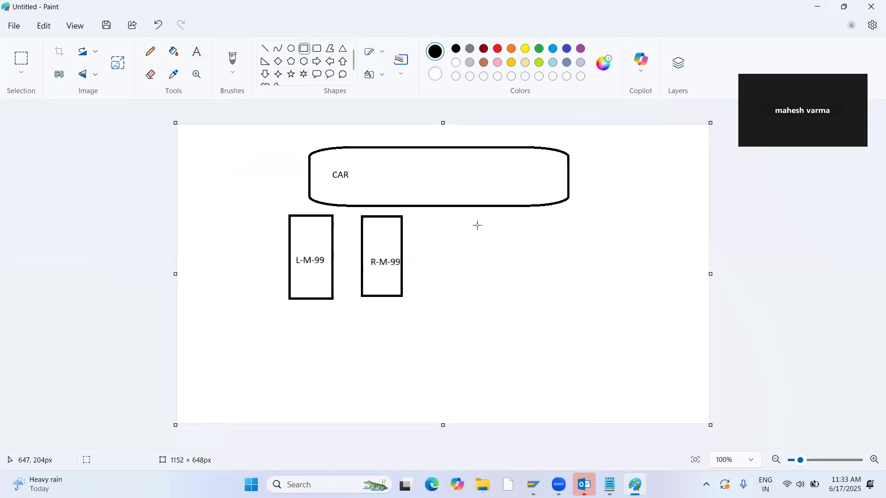
{"action": "left_click_drag", "start_coordinate": [484, 221], "coordinate": [526, 316]}
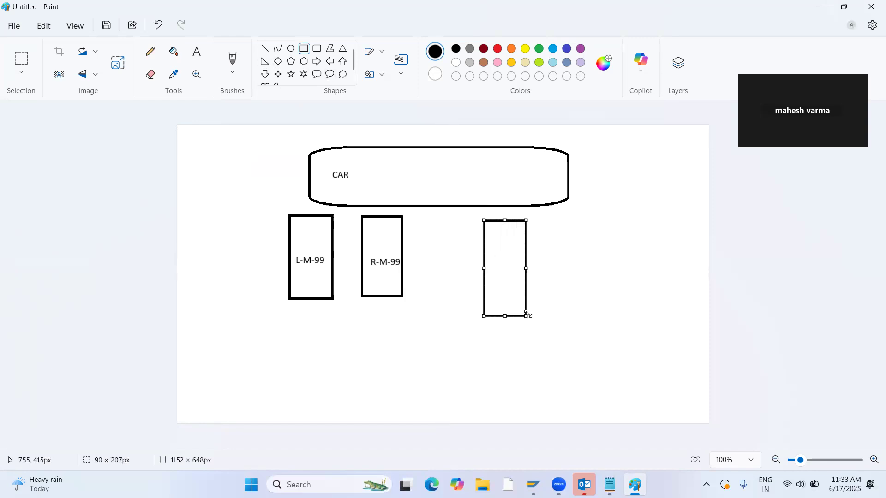
{"action": "left_click", "coordinate": [196, 51]}
{"action": "left_click", "coordinate": [491, 248]}
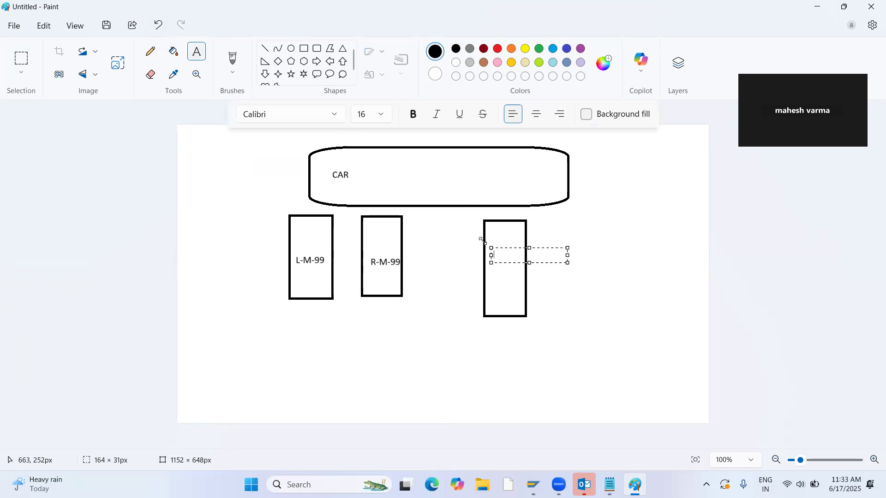
{"action": "type", "text": "L-M-100"}
{"action": "left_click", "coordinate": [582, 296]}
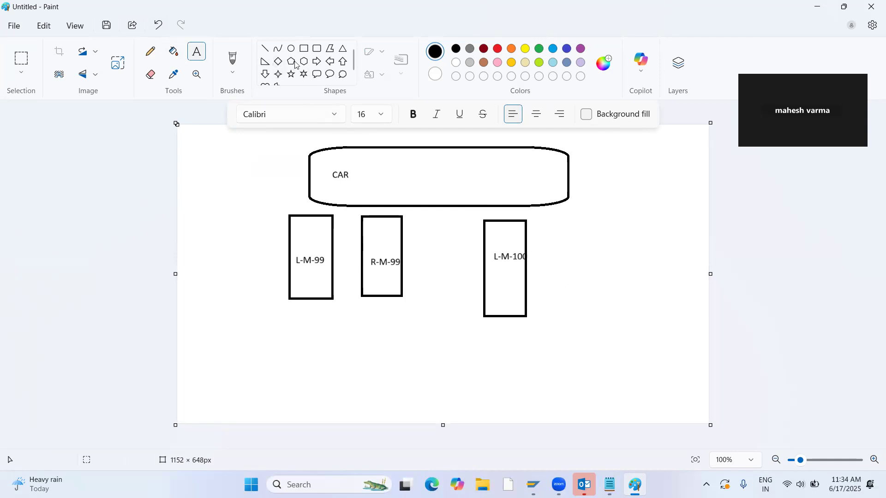
Draw another upright rectangle about 159 × 283 px to the right of L-M-100 and label it R-M-100.
{"action": "left_click", "coordinate": [304, 49]}
{"action": "left_click_drag", "start_coordinate": [557, 213], "coordinate": [607, 344]}
{"action": "left_click_drag", "start_coordinate": [607, 278], "coordinate": [632, 278]}
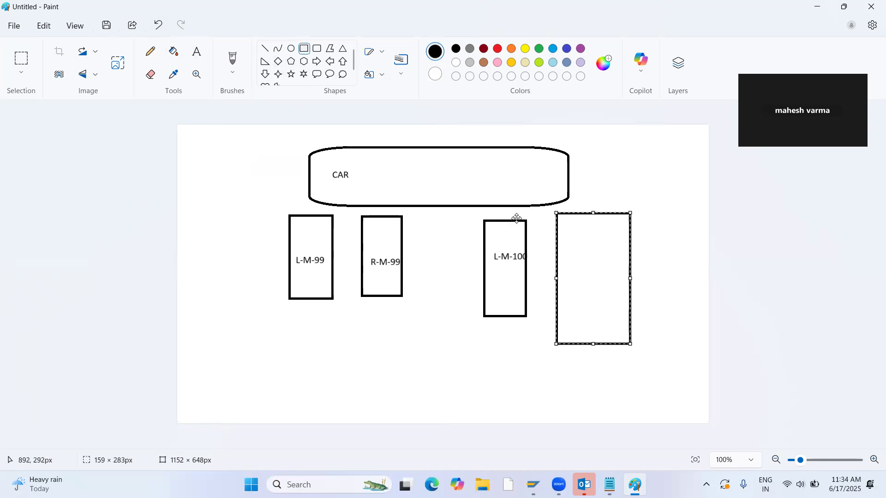
{"action": "left_click", "coordinate": [196, 51]}
{"action": "left_click", "coordinate": [568, 260]}
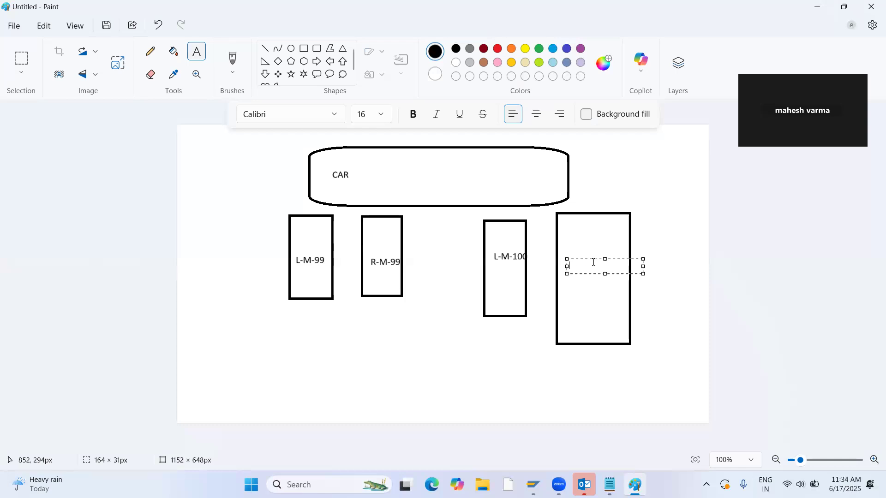
{"action": "type", "text": "R-M-100"}
{"action": "left_click", "coordinate": [357, 349]}
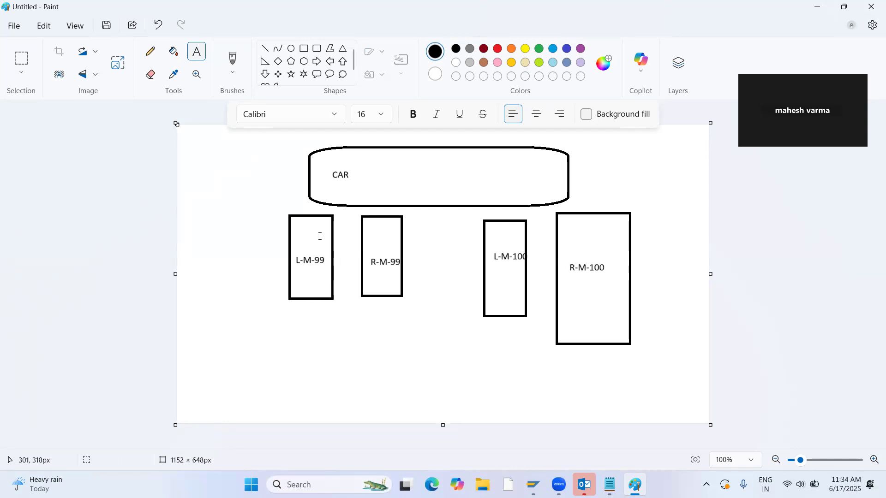
Draw short slanted lines at the lower-left corners of L-M-99 and R-M-99, and connecting lines from L-M-99 to L-M-100 and R-M-99 to R-M-100.
{"action": "left_click", "coordinate": [261, 53]}
{"action": "left_click_drag", "start_coordinate": [266, 264], "coordinate": [292, 295]}
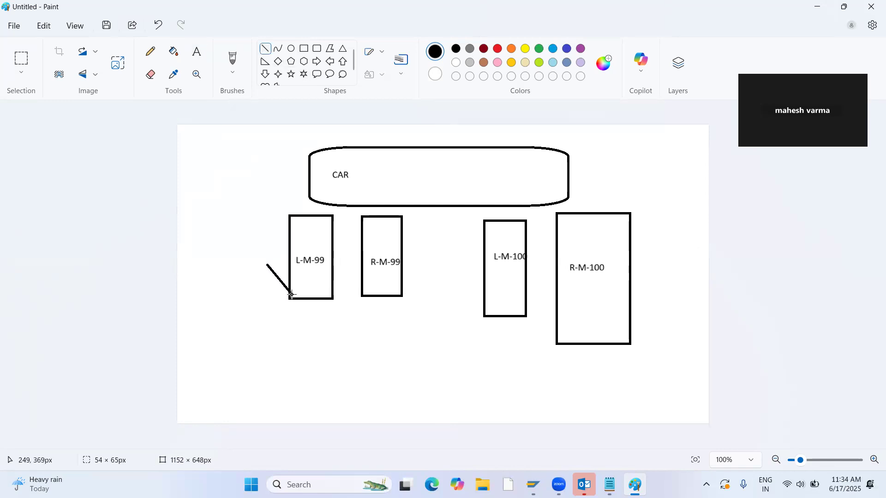
{"action": "left_click_drag", "start_coordinate": [350, 286], "coordinate": [362, 296]}
{"action": "left_click_drag", "start_coordinate": [309, 300], "coordinate": [488, 317]}
{"action": "left_click_drag", "start_coordinate": [396, 296], "coordinate": [558, 344]}
{"action": "left_click", "coordinate": [502, 354]}
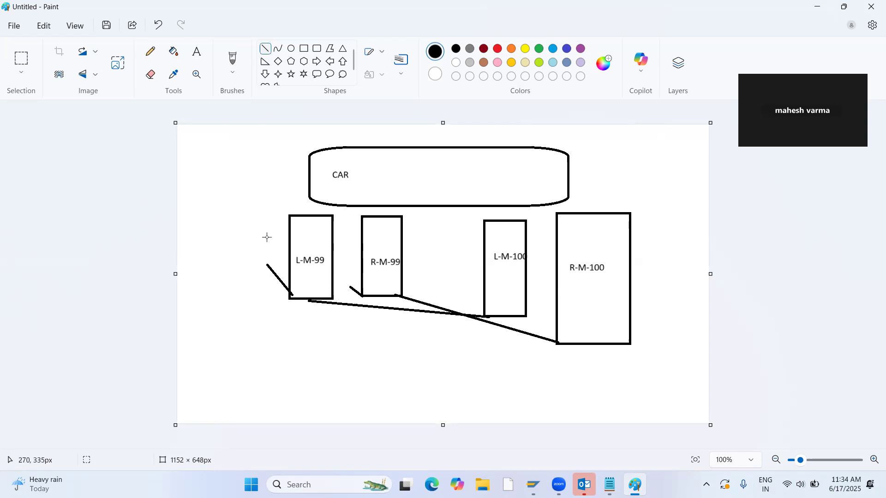
Add the text "Main discontinue" below the L-M-99 rectangle.
{"action": "left_click", "coordinate": [197, 51]}
{"action": "left_click", "coordinate": [264, 313]}
{"action": "type", "text": "MAI"}
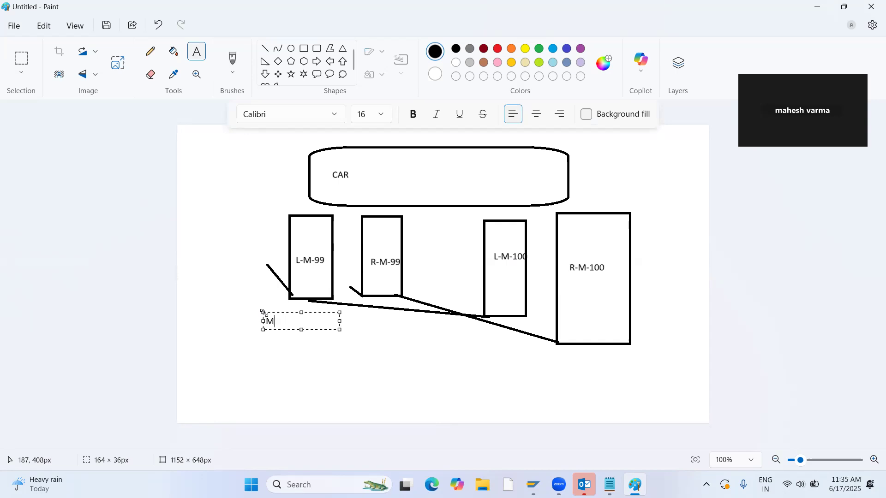
{"action": "key", "text": "Caps_Lock"}
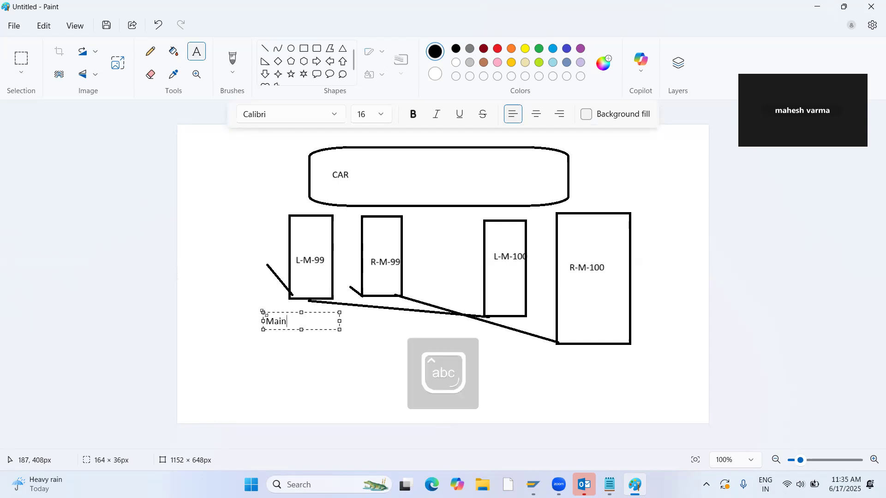
{"action": "type", "text": "n disco"}
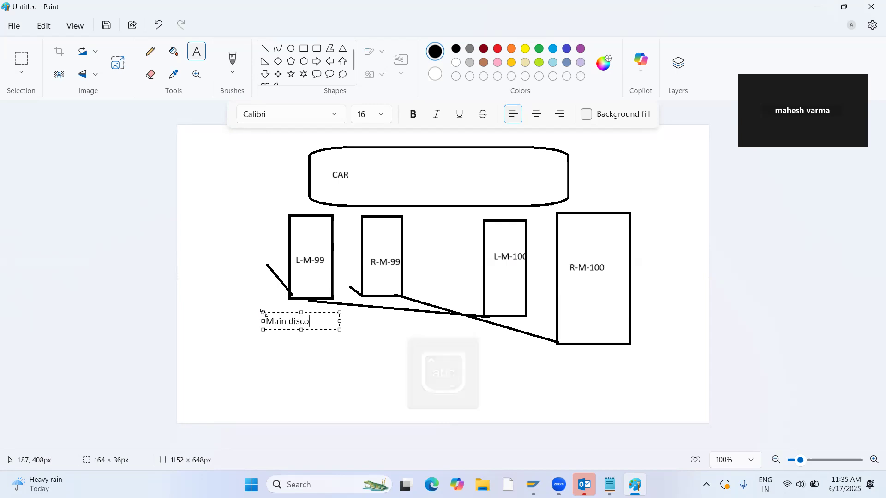
{"action": "type", "text": "ntinu"}
{"action": "key", "text": "BackSpace"}
{"action": "type", "text": "nue"}
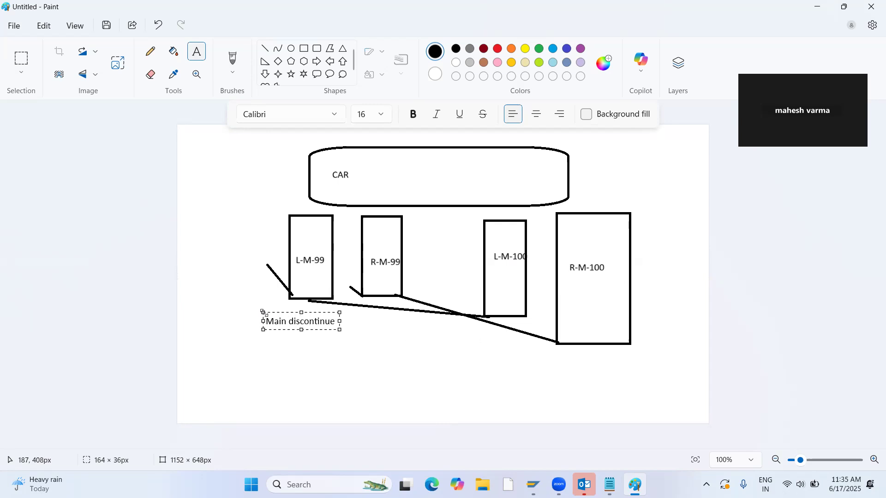
{"action": "left_click", "coordinate": [252, 258]}
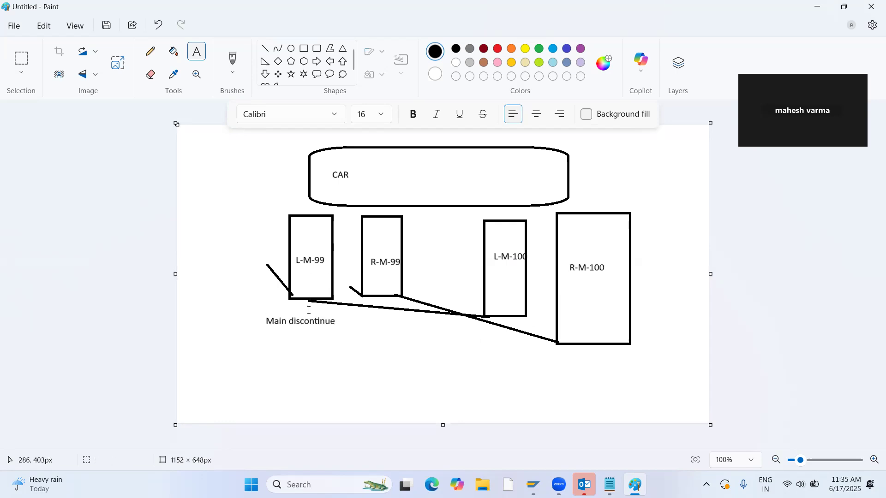
Add the text "follow up" below the L-M-100 rectangle.
{"action": "left_click", "coordinate": [489, 336]}
{"action": "type", "text": "follw"}
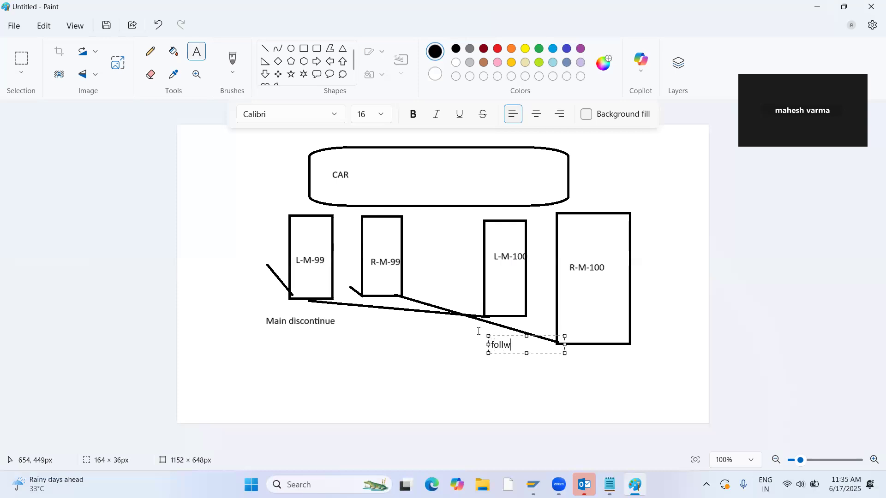
{"action": "key", "text": "BackSpace"}
{"action": "key", "text": "BackSpace"}
{"action": "type", "text": "w"}
{"action": "left_click", "coordinate": [411, 351]}
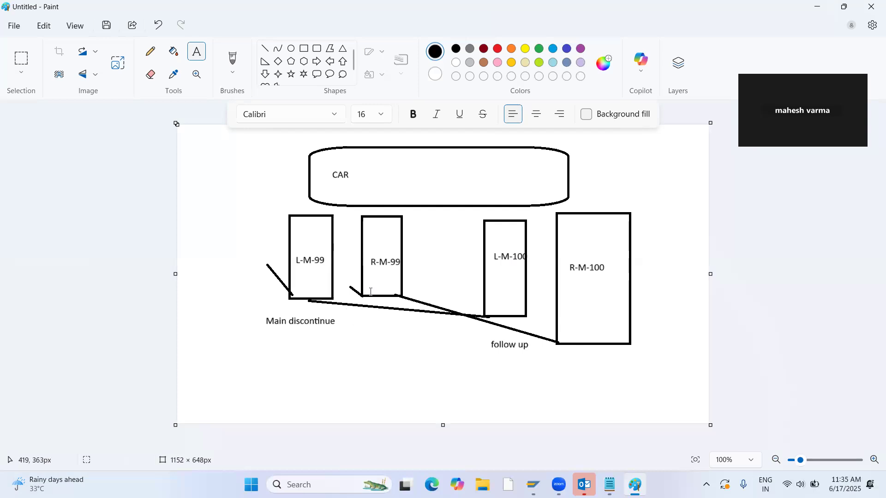
Add the text "paralle discontinue" below the R-M-99 rectangle.
{"action": "left_click", "coordinate": [357, 325]}
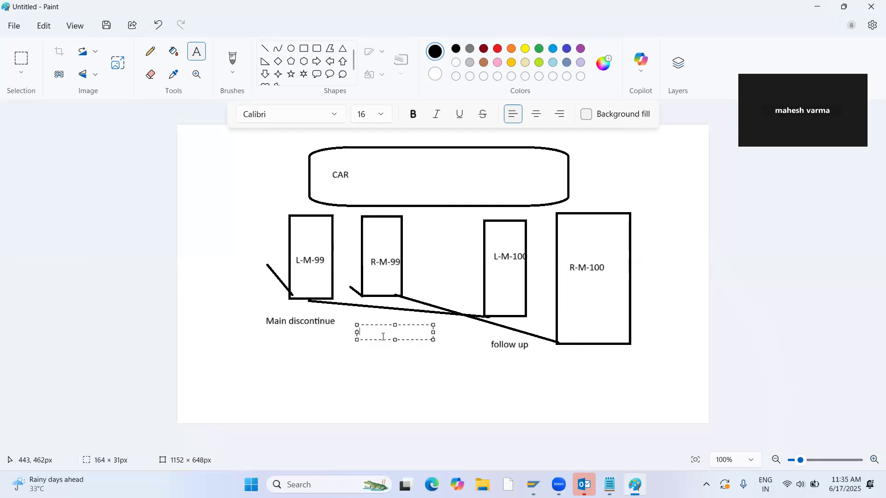
{"action": "type", "text": "paralle"}
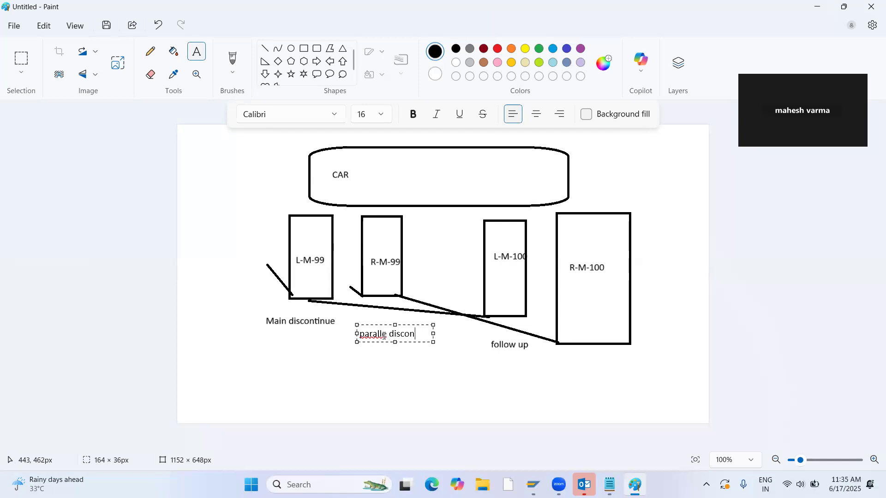
{"action": "type", "text": "discontinue"}
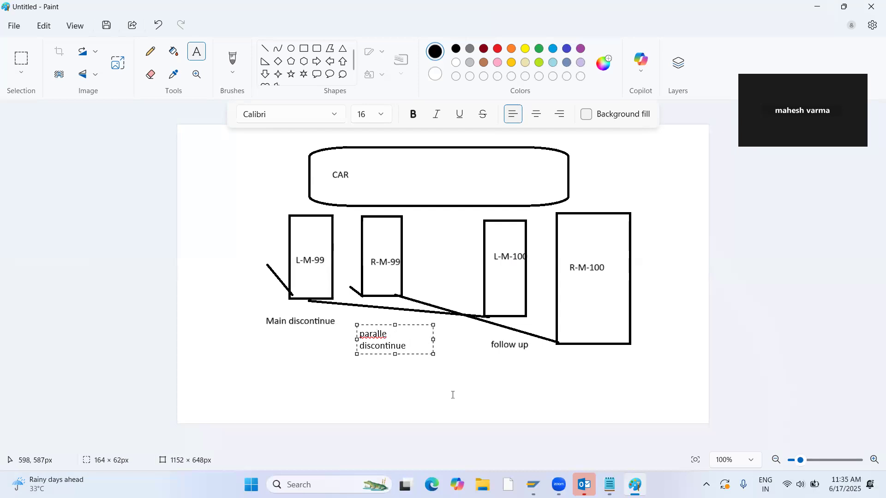
{"action": "left_click", "coordinate": [453, 393]}
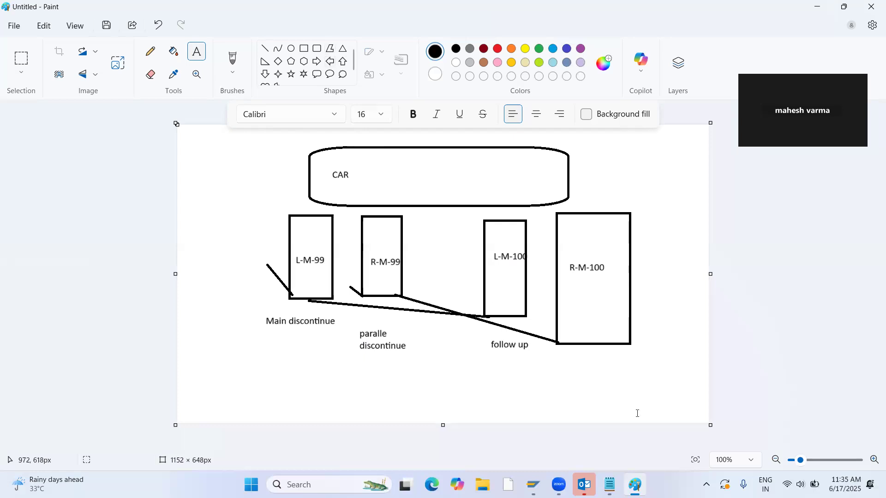
Add the text "follow up" below the R-M-100 rectangle.
{"action": "left_click", "coordinate": [584, 359]}
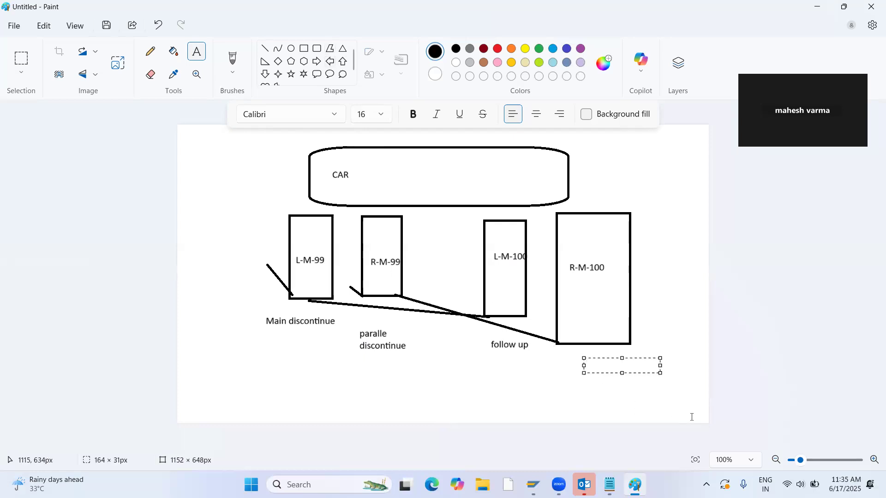
{"action": "type", "text": "follow up"}
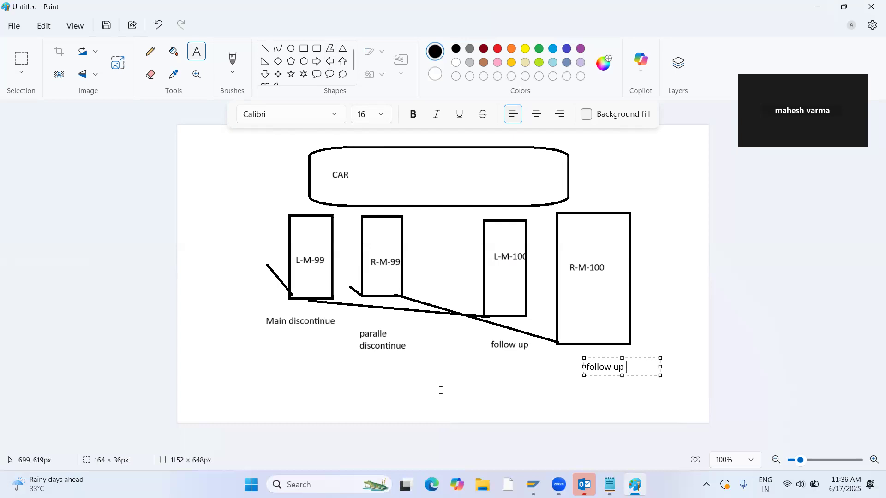
{"action": "left_click", "coordinate": [398, 367]}
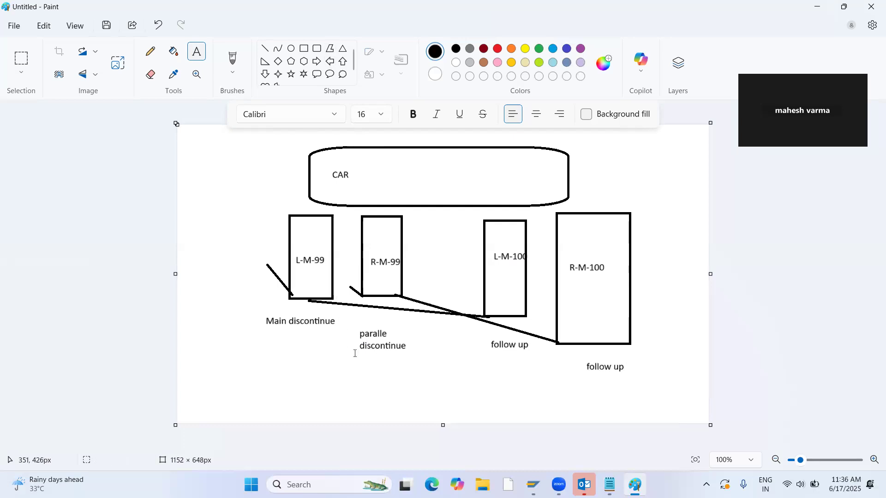
Add the date 17.6.2025 below the parallel discontinue label.
{"action": "left_click", "coordinate": [378, 368]}
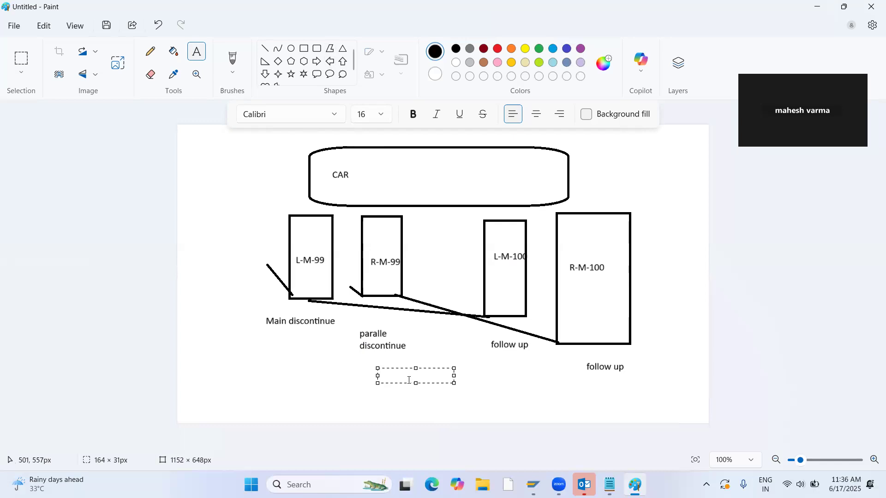
{"action": "type", "text": "17.6.2025"}
{"action": "left_click", "coordinate": [280, 371]}
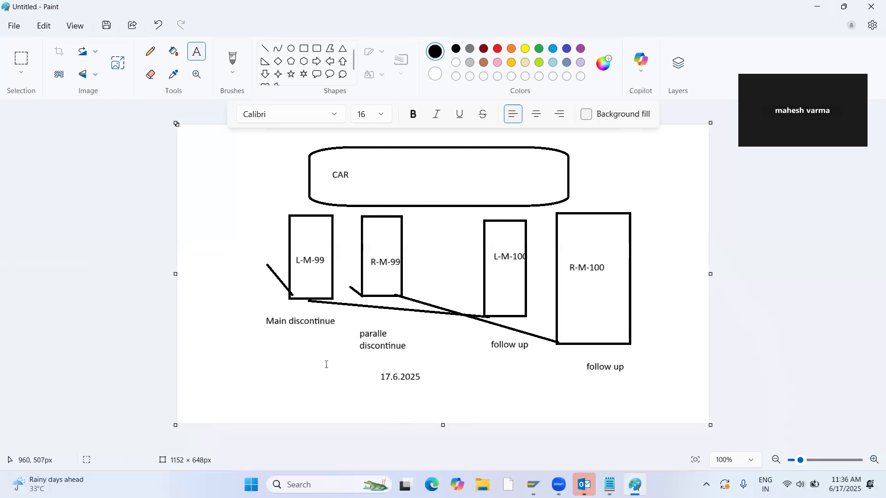
Add the condition "main st>0" below the Main discontinue label.
{"action": "left_click", "coordinate": [317, 282]}
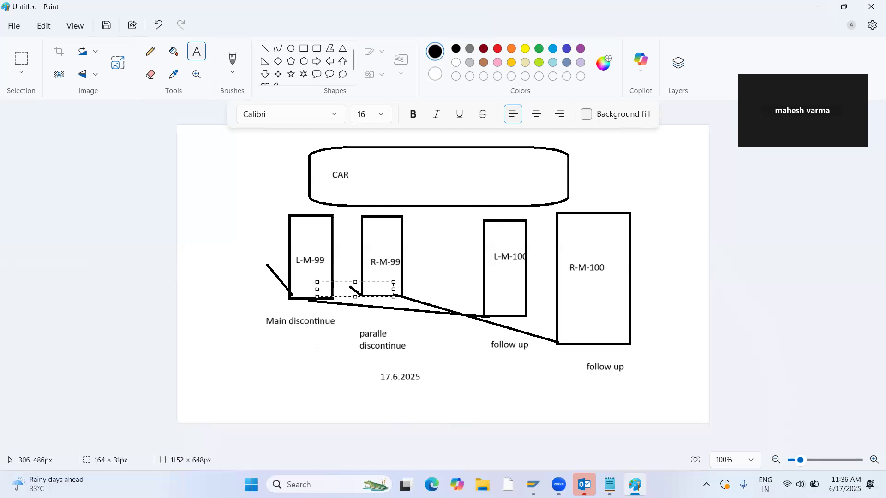
{"action": "left_click", "coordinate": [263, 369]}
{"action": "left_click", "coordinate": [288, 356]}
{"action": "type", "text": "mai"}
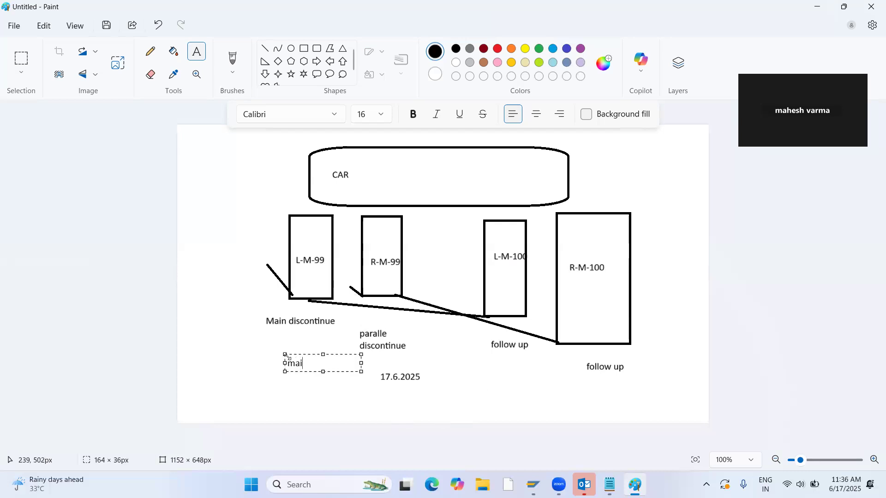
{"action": "type", "text": "n st>0"}
{"action": "left_click", "coordinate": [500, 371]}
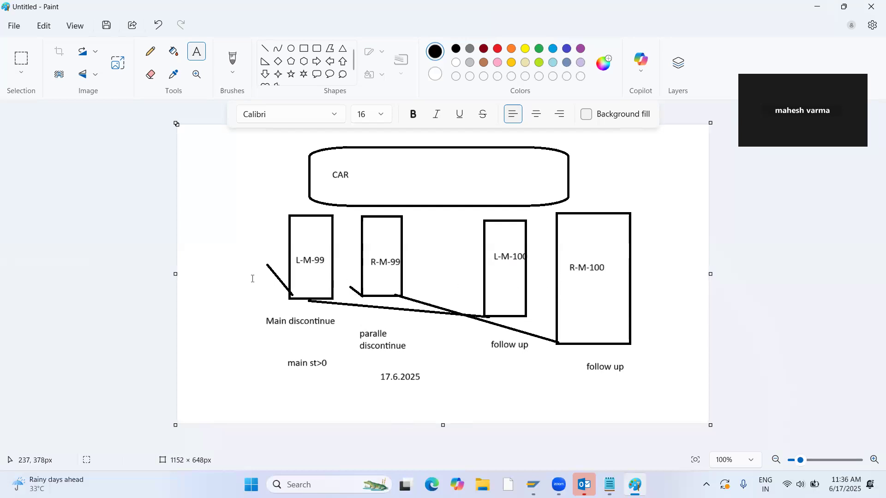
Add the condition "main st=0" below the two follow up labels.
{"action": "left_click", "coordinate": [295, 380]}
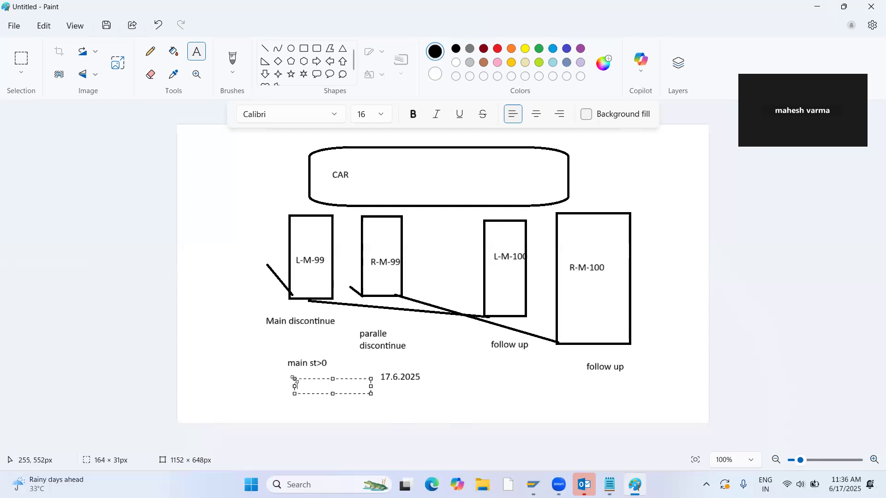
{"action": "left_click", "coordinate": [544, 390]}
{"action": "left_click", "coordinate": [675, 323]}
{"action": "left_click", "coordinate": [537, 385]}
{"action": "left_click", "coordinate": [525, 378]}
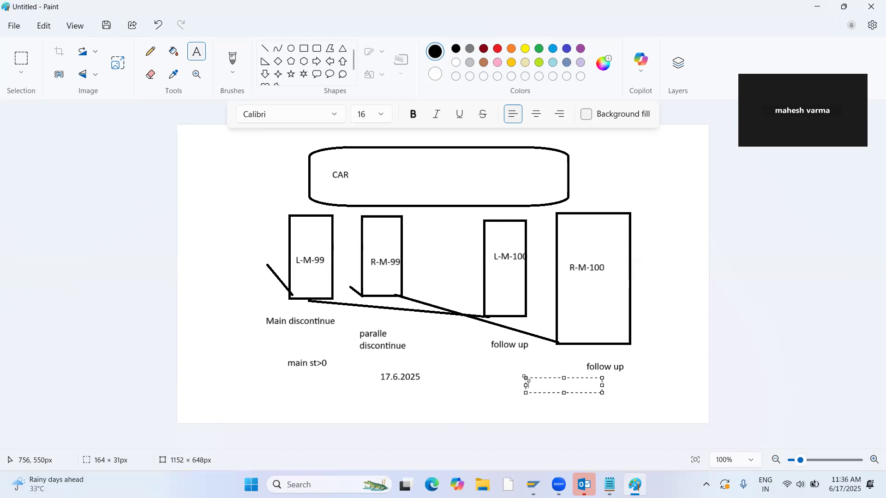
{"action": "type", "text": "main s"}
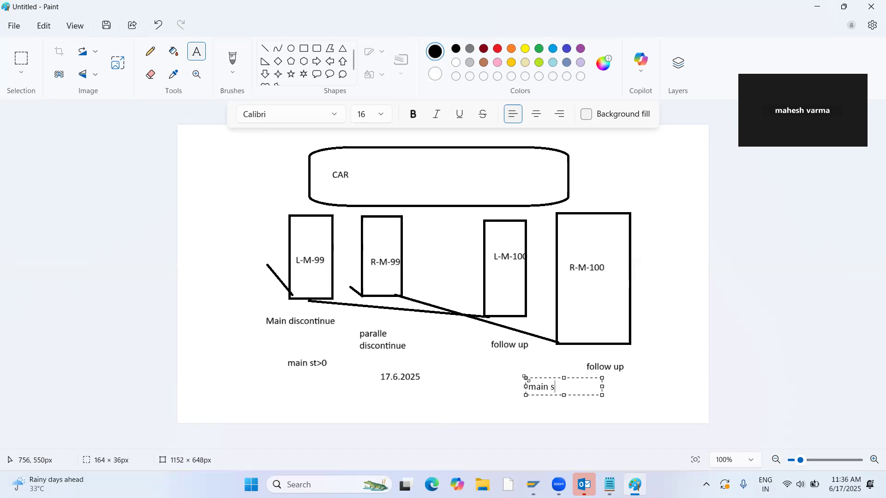
{"action": "type", "text": "t=0"}
{"action": "left_click", "coordinate": [612, 376]}
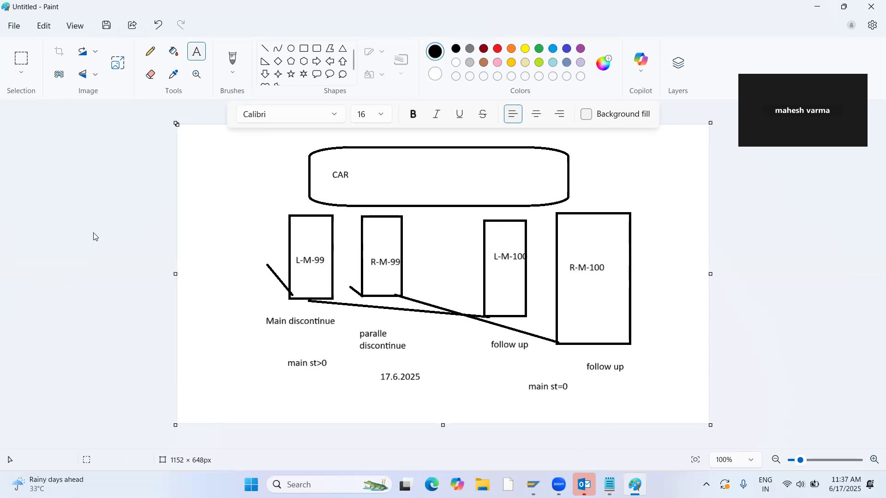
Switch to the Notepad notes and append "car" to the 21 HALB line.
{"action": "left_click", "coordinate": [145, 195]}
{"action": "type", "text": "c"}
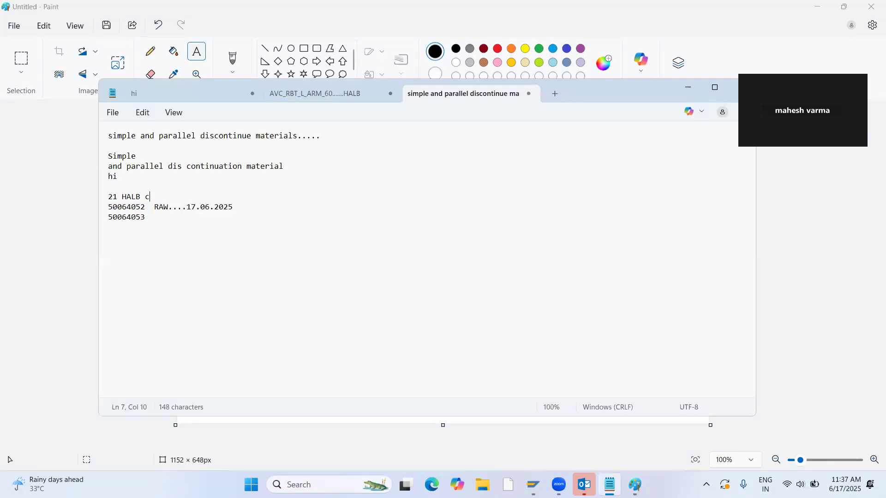
{"action": "type", "text": "ar"}
Replace the RAW and date note beside material 50064052 with "L-M-99", keeping 50064053 on its own line.
{"action": "left_click_drag", "start_coordinate": [155, 207], "coordinate": [238, 211]}
{"action": "key", "text": "Delete"}
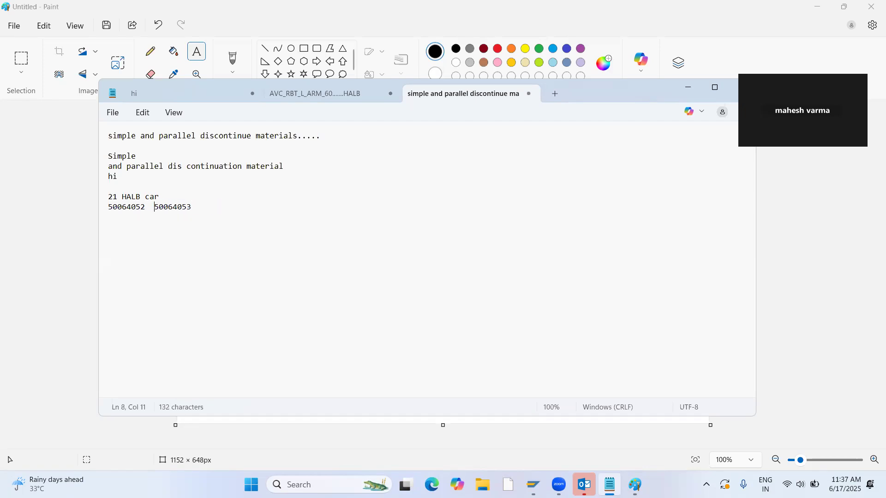
{"action": "type", "text": "1"}
{"action": "key", "text": "BackSpace"}
{"action": "key", "text": "Caps_Lock"}
{"action": "type", "text": "L-"}
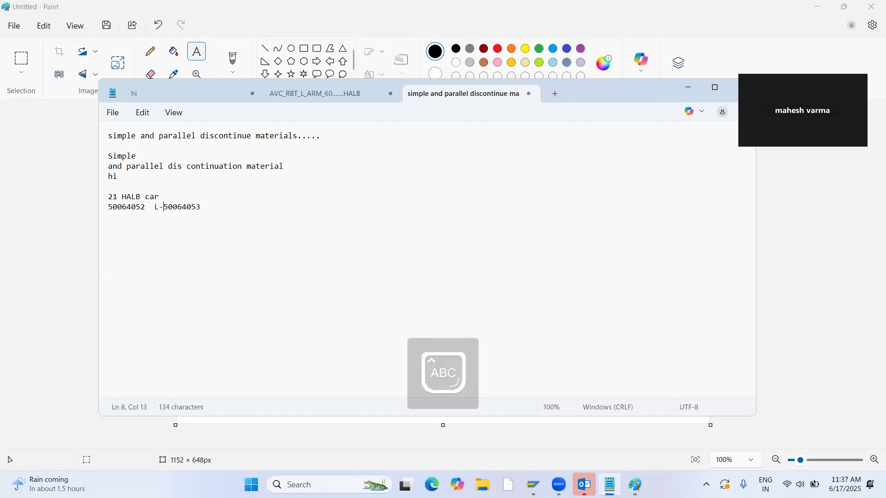
{"action": "type", "text": "M"}
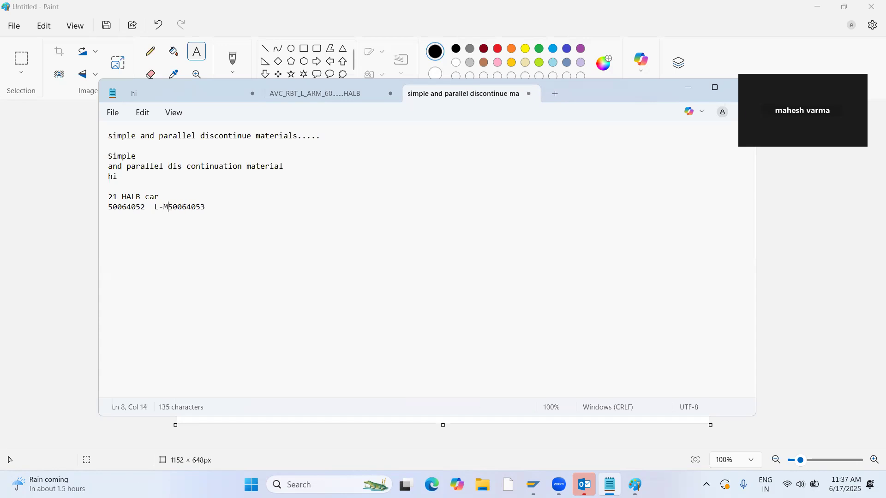
{"action": "type", "text": "-99"}
{"action": "key", "text": "Return"}
Append "MAIN" to the 50064052 line and insert two blank lines below it.
{"action": "left_click", "coordinate": [199, 203]}
{"action": "type", "text": "MAIN"}
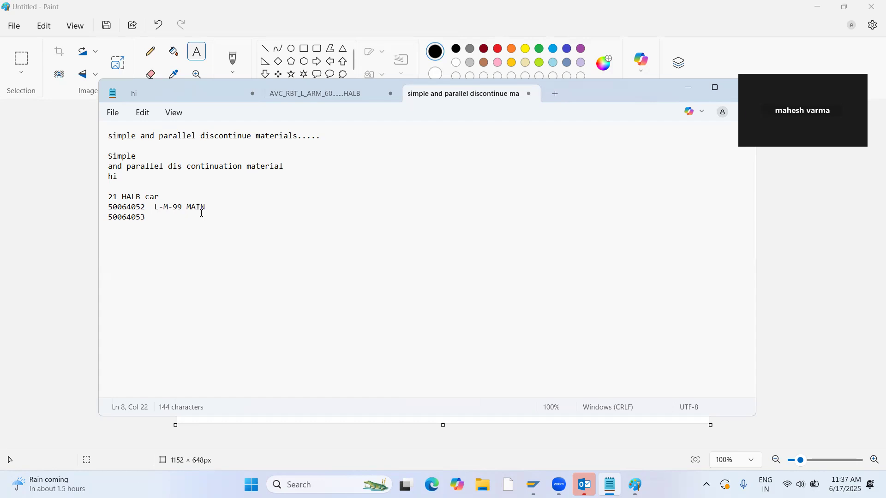
{"action": "key", "text": "Return"}
{"action": "key", "text": "Return"}
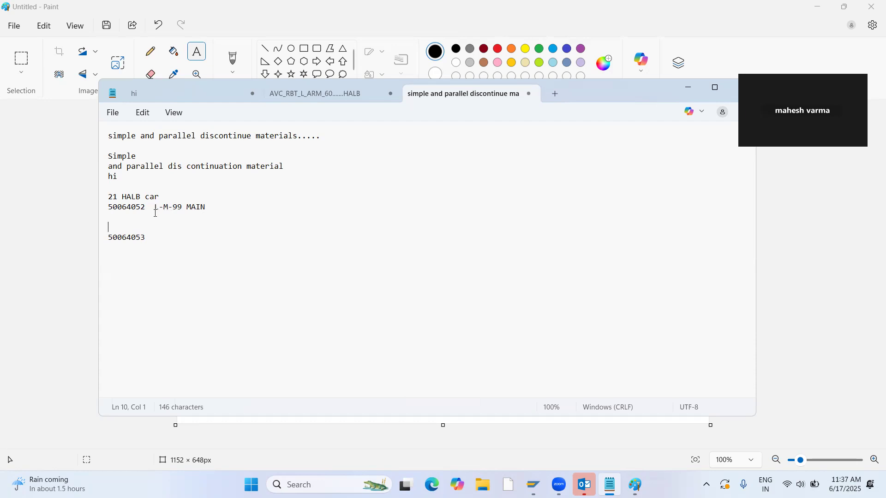
Copy material number 50064052 from the notes and open that material in SAP's Change Material with the preselected views.
{"action": "left_click_drag", "start_coordinate": [144, 208], "coordinate": [108, 207]}
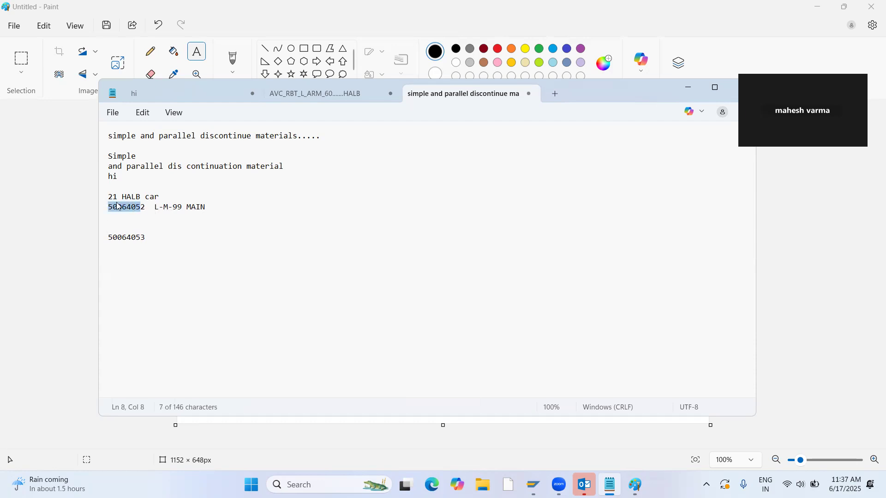
{"action": "left_click", "coordinate": [145, 207]}
{"action": "double_click", "coordinate": [129, 206]}
{"action": "key", "text": "ctrl+c"}
{"action": "key", "text": "alt+Tab"}
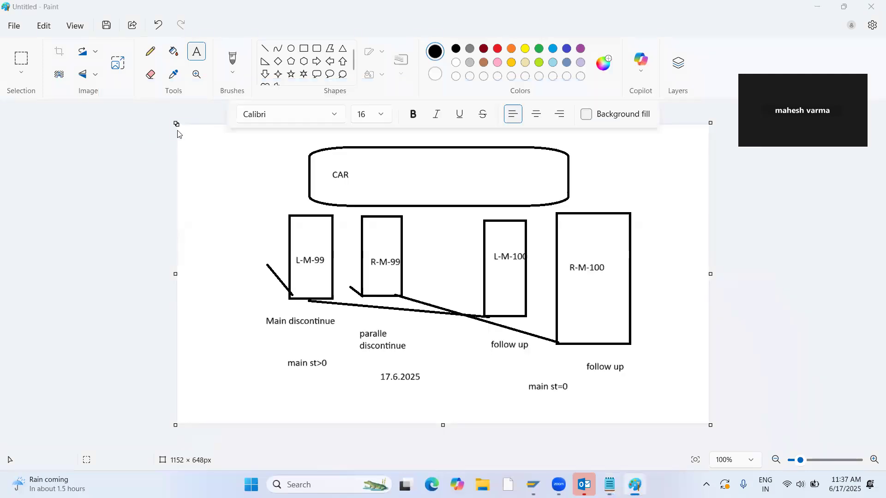
{"action": "key", "text": "alt+Tab"}
{"action": "key", "text": "Tab"}
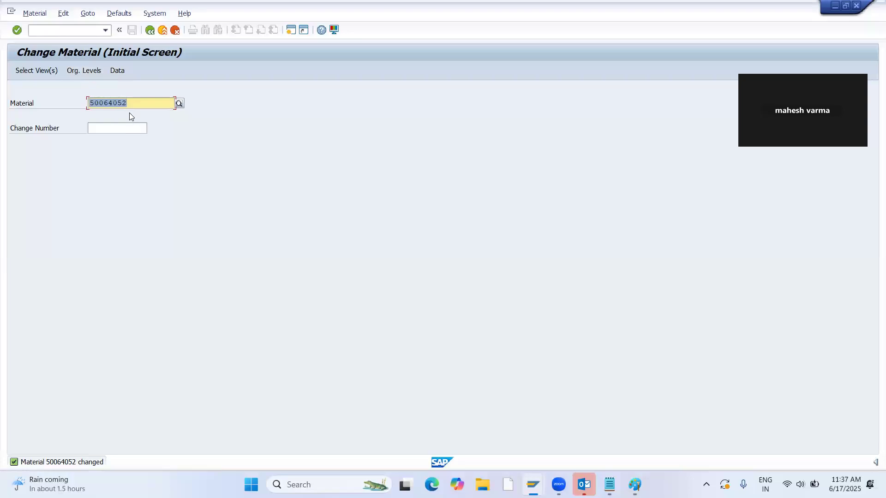
{"action": "key", "text": "ctrl+v"}
{"action": "key", "text": "Return"}
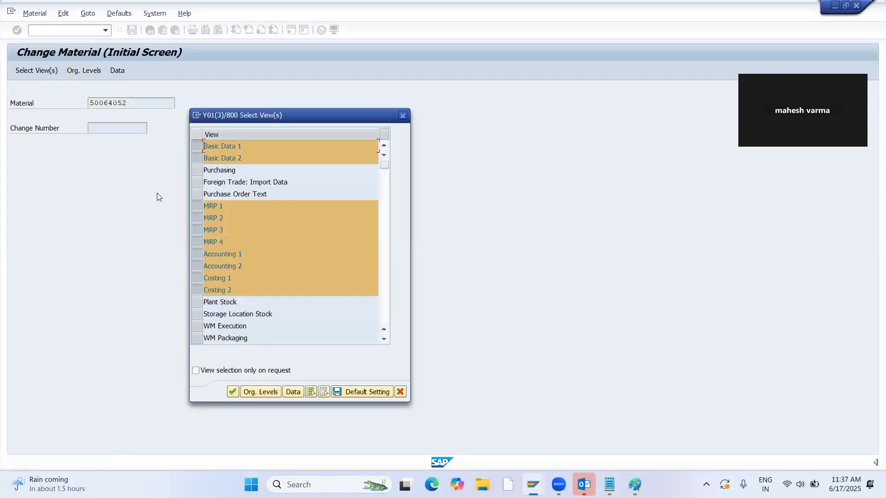
{"action": "key", "text": "Return"}
Change the description of material 50064052 to "main L-M-99" and save the material.
{"action": "key", "text": "alt"}
{"action": "left_click", "coordinate": [258, 116]}
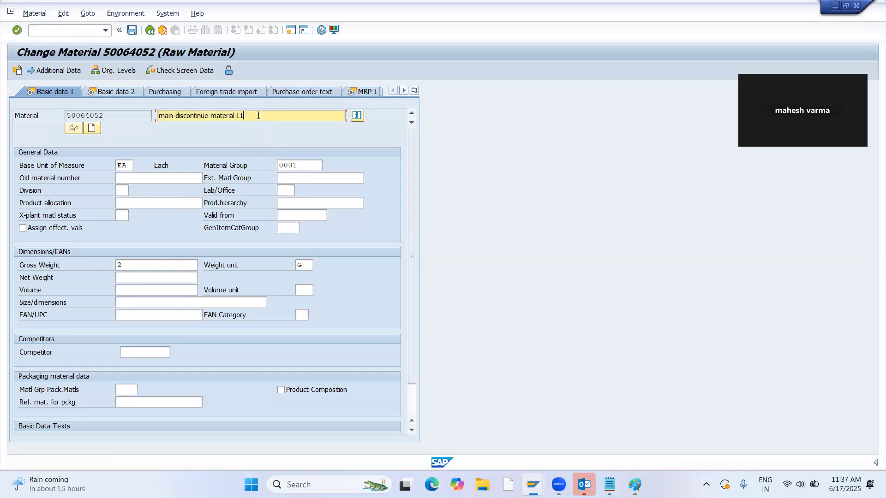
{"action": "key", "text": "BackSpace"}
{"action": "key", "text": "BackSpace"}
{"action": "key", "text": "BackSpace"}
{"action": "key", "text": "BackSpace"}
{"action": "key", "text": "BackSpace"}
{"action": "key", "text": "BackSpace"}
{"action": "key", "text": "BackSpace"}
{"action": "key", "text": "BackSpace"}
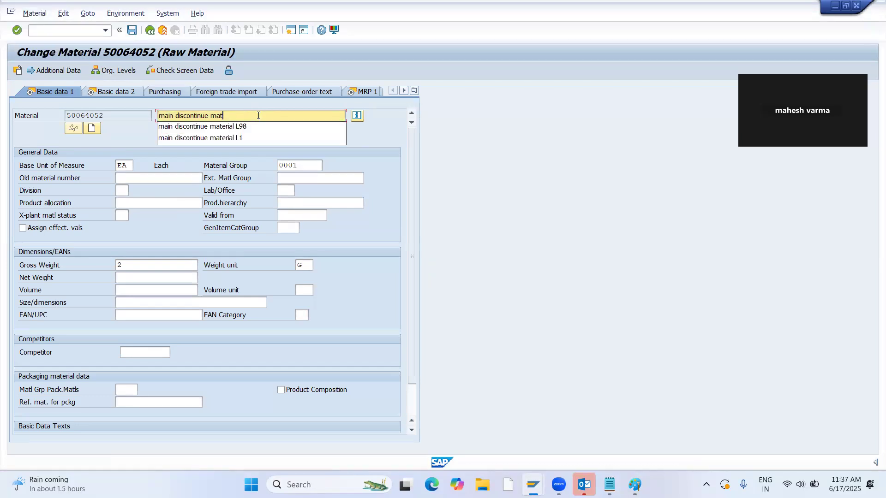
{"action": "key", "text": "BackSpace"}
{"action": "key", "text": "BackSpace"}
{"action": "key", "text": "BackSpace"}
{"action": "key", "text": "BackSpace"}
{"action": "key", "text": "BackSpace"}
{"action": "key", "text": "BackSpace"}
{"action": "key", "text": "BackSpace"}
{"action": "key", "text": "BackSpace"}
{"action": "key", "text": "BackSpace"}
{"action": "key", "text": "BackSpace"}
{"action": "key", "text": "BackSpace"}
{"action": "key", "text": "BackSpace"}
{"action": "type", "text": "L"}
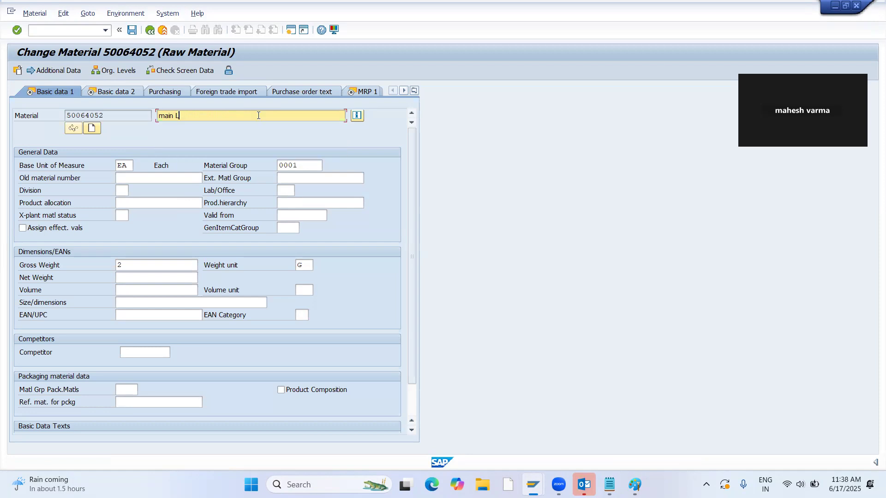
{"action": "type", "text": "-M-99"}
{"action": "left_click", "coordinate": [132, 30]}
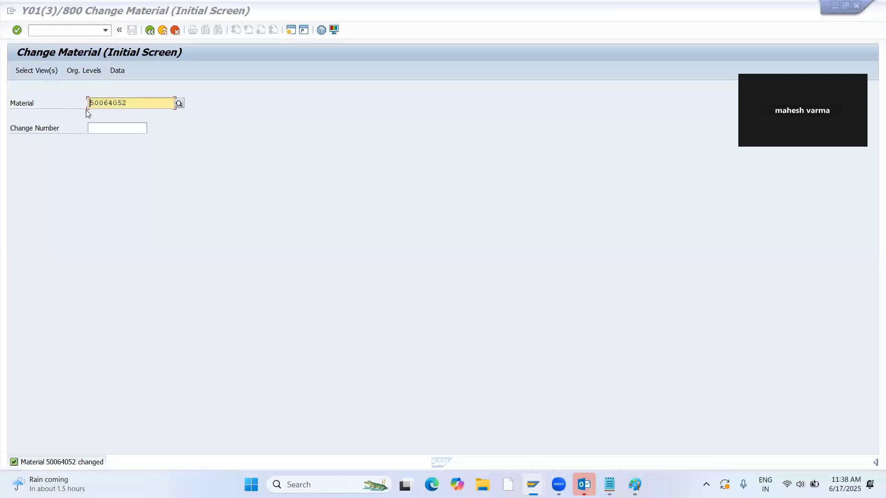
Start creating a new ROH raw material in the Pharmaceuticals sector, using material 50064052 as the copy source.
{"action": "key", "text": "alt+Tab"}
{"action": "key", "text": "alt+Tab"}
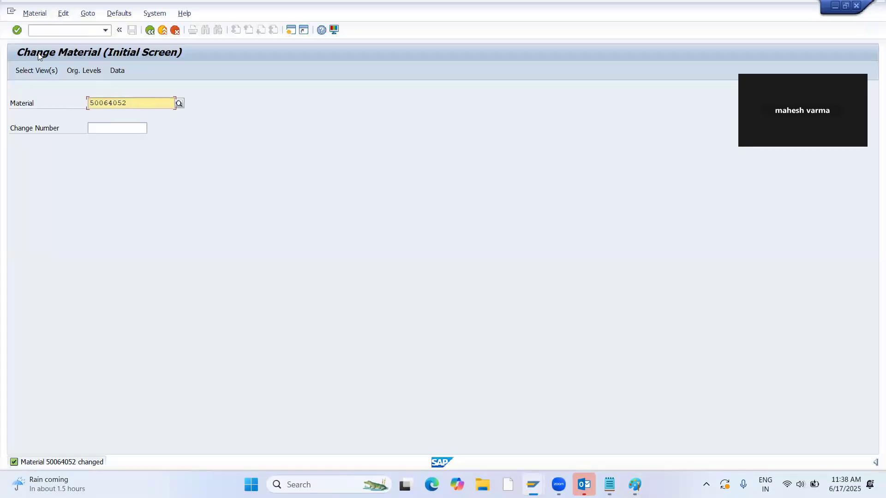
{"action": "left_click", "coordinate": [31, 15]}
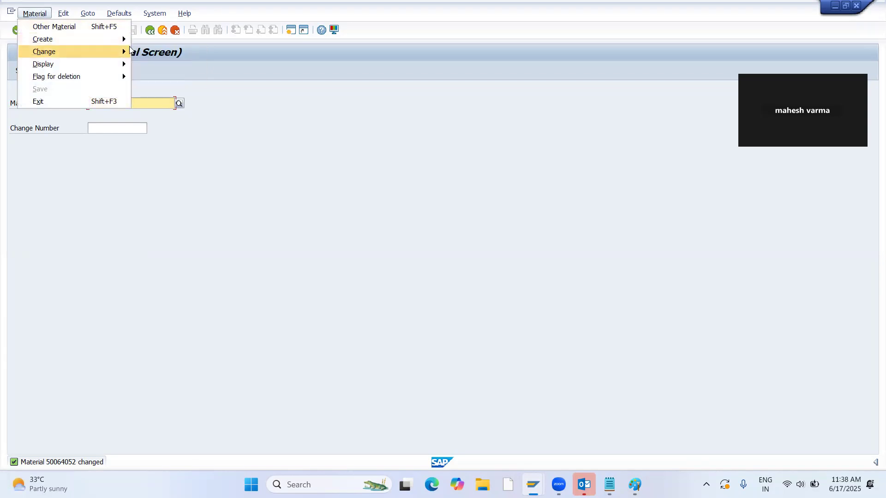
{"action": "mouse_move", "coordinate": [105, 47]}
{"action": "left_click", "coordinate": [152, 39]}
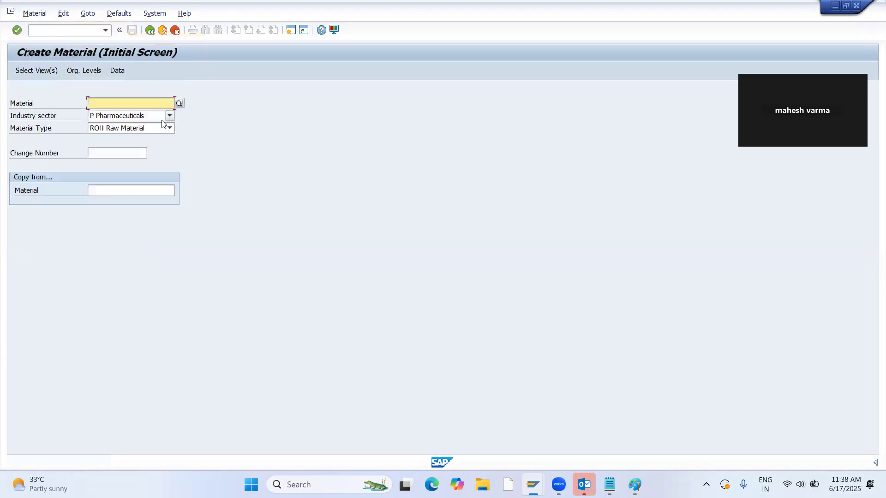
{"action": "left_click", "coordinate": [143, 194]}
{"action": "key", "text": "ctrl+v"}
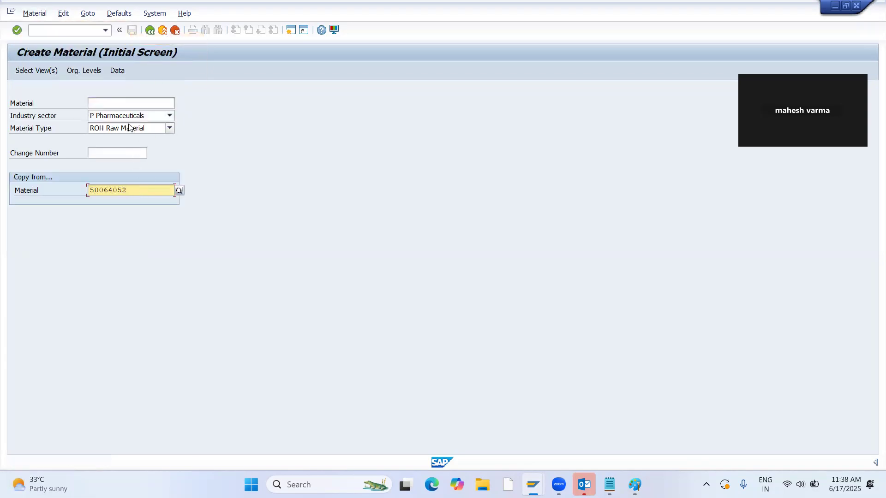
{"action": "key", "text": "Return"}
{"action": "key", "text": "Return"}
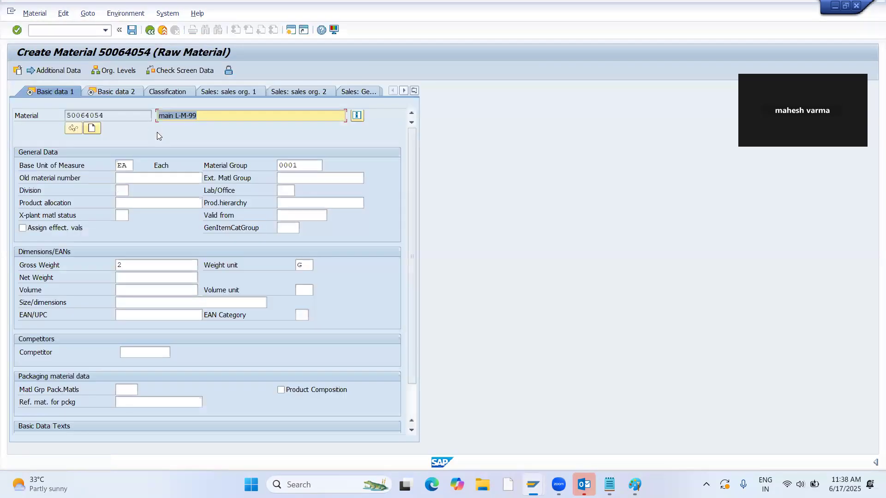
Change the new material's description to "parallel R-M-99".
{"action": "key", "text": "Left"}
{"action": "key", "text": "Left"}
{"action": "key", "text": "Left"}
{"action": "key", "text": "Left"}
{"action": "key", "text": "BackSpace"}
{"action": "type", "text": "R"}
{"action": "key", "text": "BackSpace"}
{"action": "key", "text": "BackSpace"}
{"action": "key", "text": "BackSpace"}
{"action": "key", "text": "BackSpace"}
{"action": "key", "text": "BackSpace"}
{"action": "type", "text": "100"}
{"action": "key", "text": "BackSpace"}
{"action": "key", "text": "BackSpace"}
{"action": "key", "text": "BackSpace"}
{"action": "type", "text": "para"}
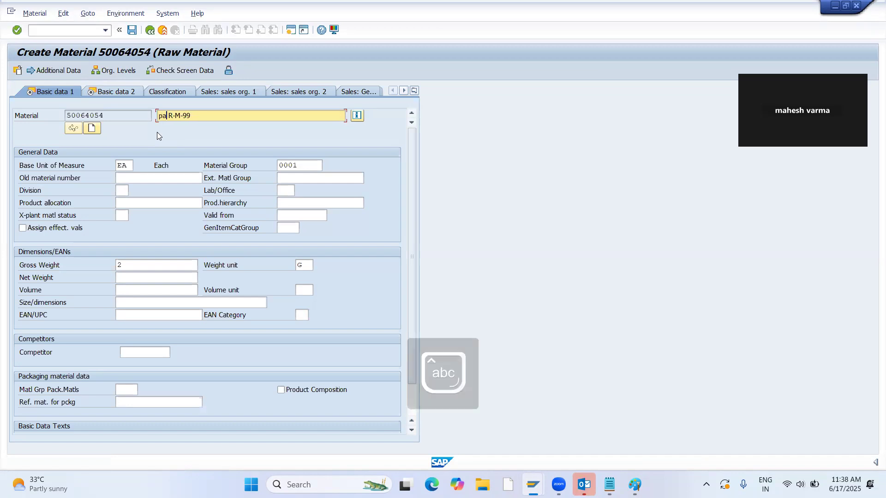
{"action": "type", "text": "llel"}
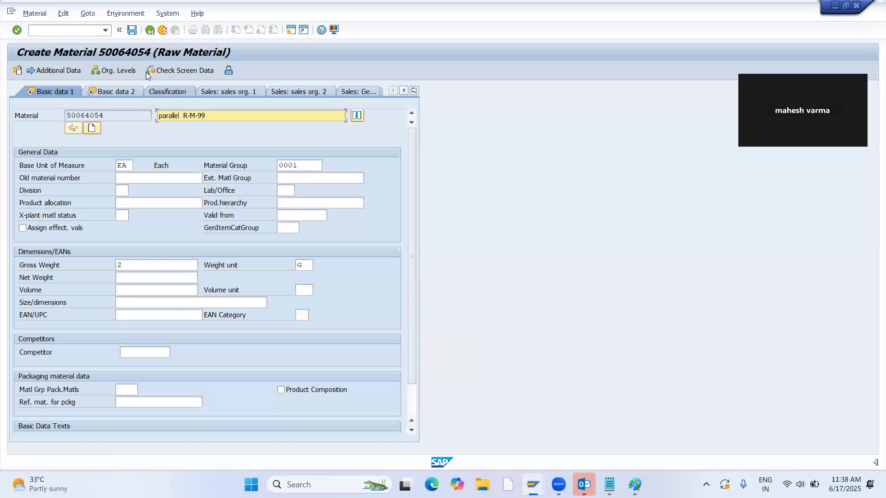
Enter the new material's MRP 1 data: MRP type PD, MRP controller 000 and lot size EX.
{"action": "key", "text": "Return"}
{"action": "key", "text": "Return"}
{"action": "key", "text": "Return"}
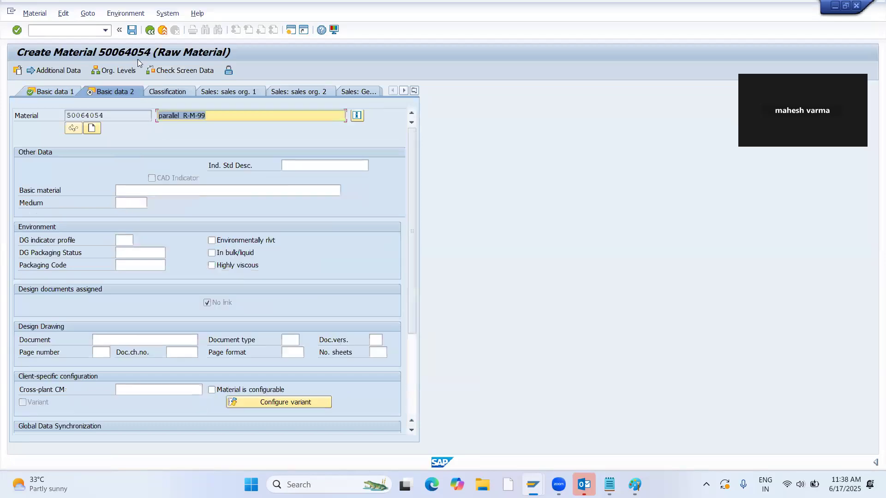
{"action": "type", "text": "pd"}
{"action": "key", "text": "Return"}
{"action": "type", "text": "000"}
{"action": "key", "text": "Return"}
{"action": "type", "text": "ex"}
{"action": "key", "text": "Return"}
Set the scheduling margin key to 000 in MRP 2 and accept the remaining MRP views.
{"action": "key", "text": "Return"}
{"action": "type", "text": "000"}
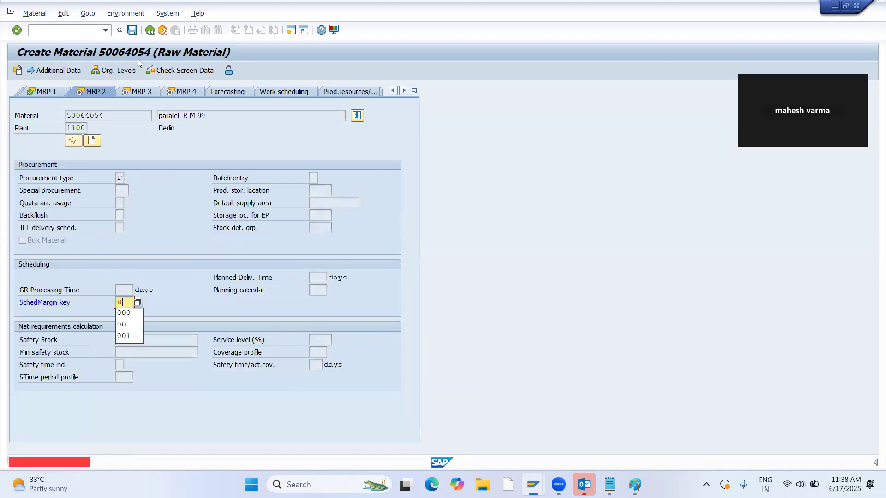
{"action": "key", "text": "Return"}
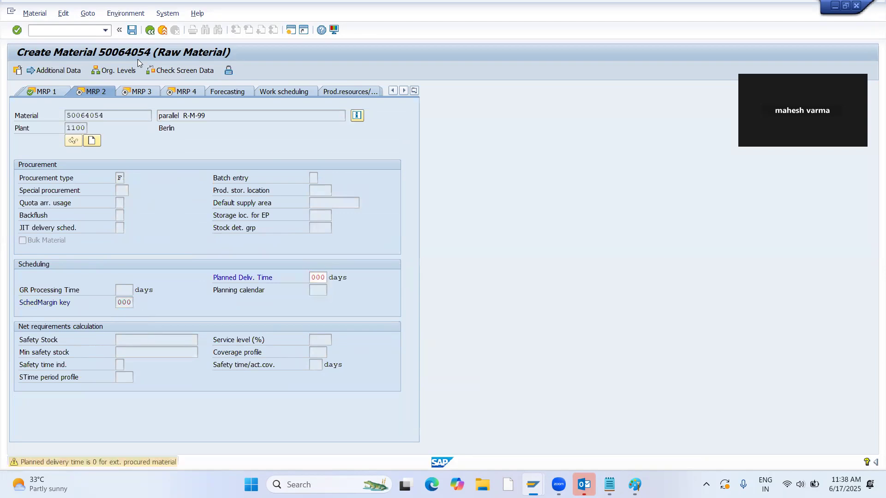
{"action": "key", "text": "Return"}
{"action": "key", "text": "Return"}
{"action": "key", "text": "Return"}
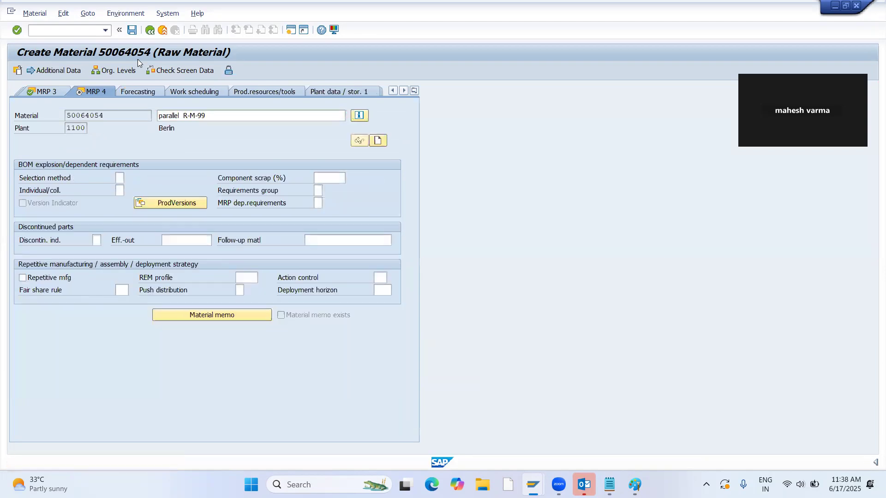
Set the valuation class to 3000, accept the accounting and costing views, and save the new material.
{"action": "type", "text": "3000"}
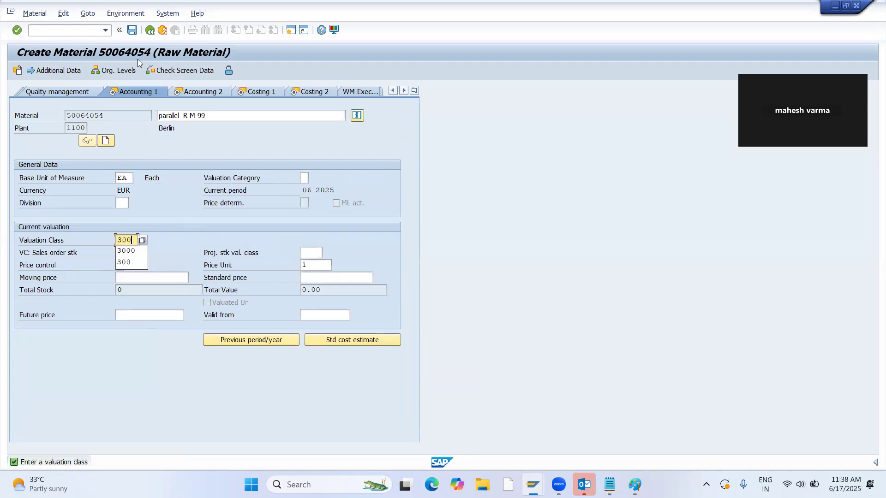
{"action": "key", "text": "Return"}
{"action": "key", "text": "Return"}
{"action": "key", "text": "Return"}
{"action": "key", "text": "Return"}
{"action": "key", "text": "Return"}
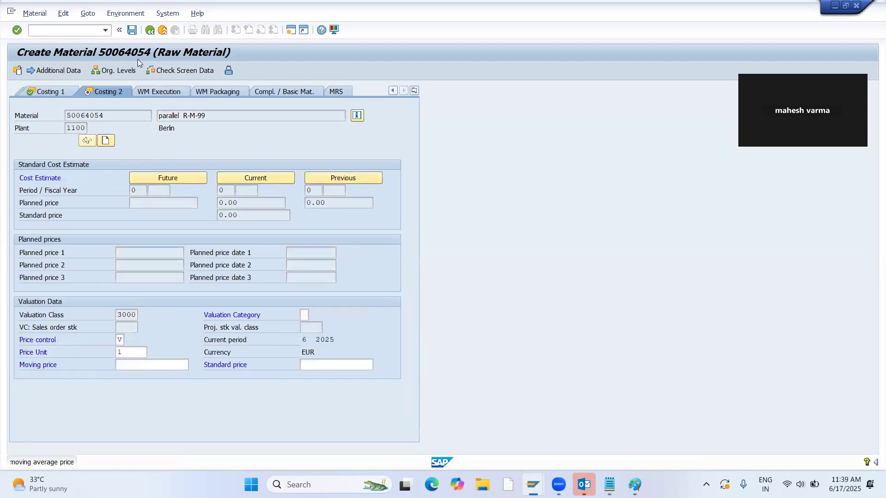
{"action": "key", "text": "Return"}
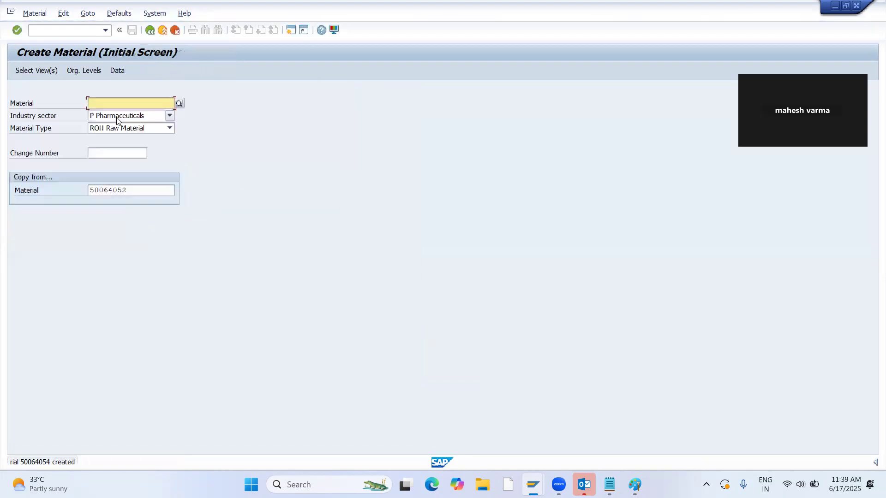
Copy the newly created material's number from the message details into the Notepad notes below the 50064052 line.
{"action": "double_click", "coordinate": [67, 465]}
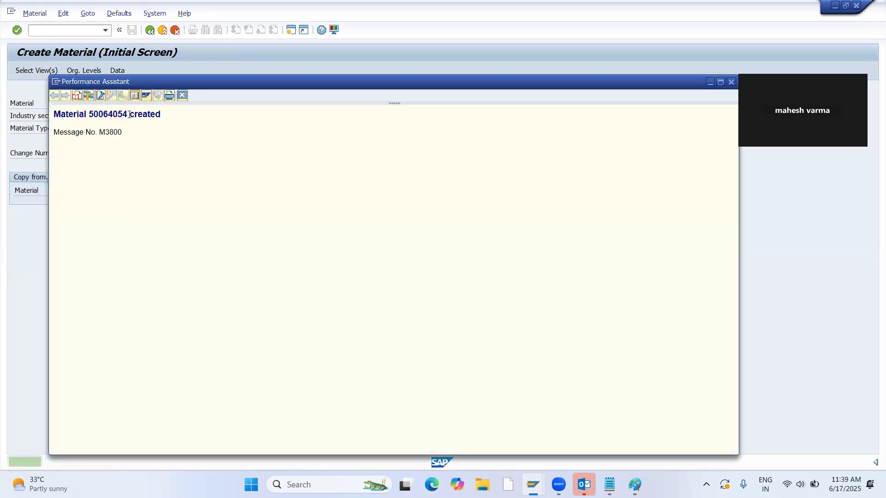
{"action": "double_click", "coordinate": [129, 114]}
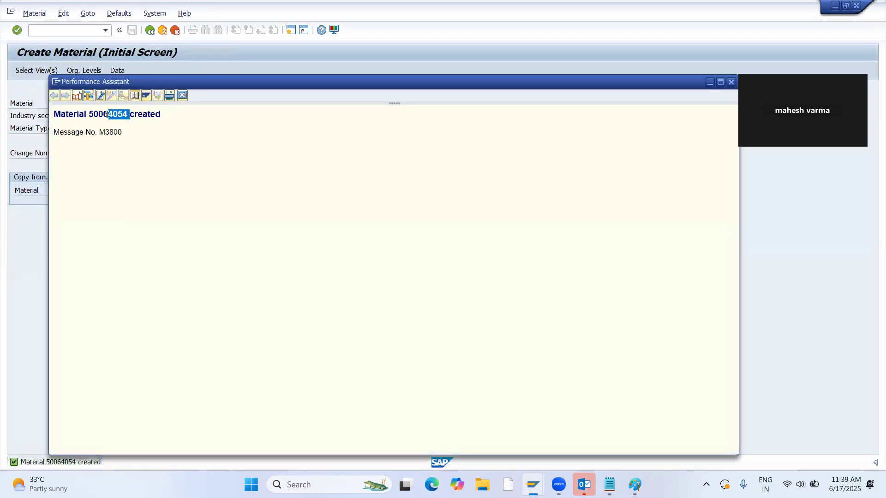
{"action": "left_click_drag", "start_coordinate": [129, 116], "coordinate": [89, 116]}
{"action": "key", "text": "alt+Tab"}
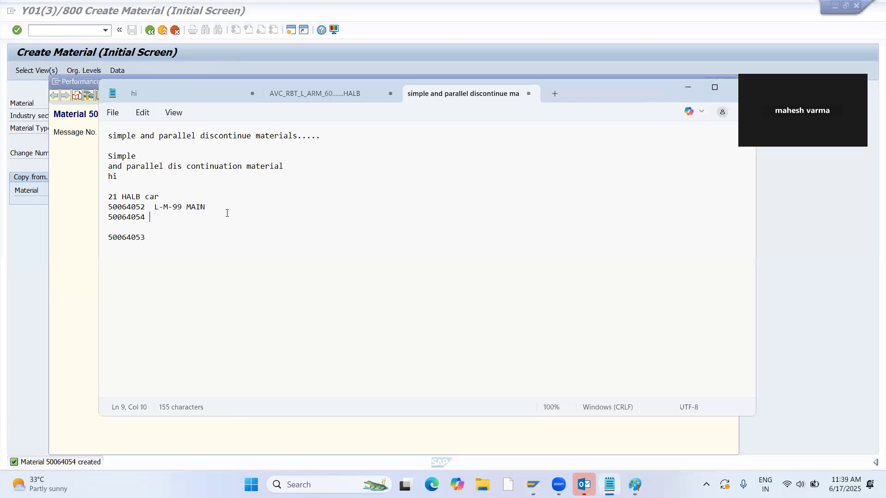
Label material 50064054 in the notes as "parall R-M-99".
{"action": "type", "text": "parall"}
{"action": "key", "text": "Caps_Lock"}
{"action": "type", "text": "R"}
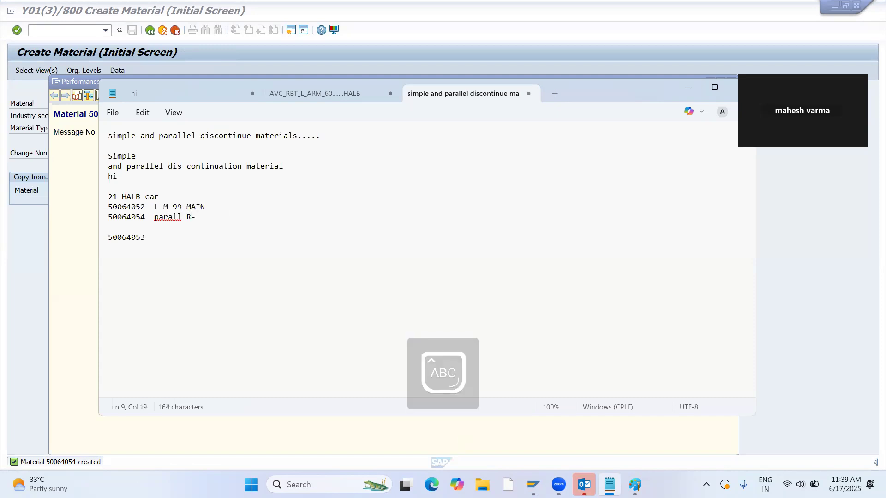
{"action": "type", "text": "-M-99"}
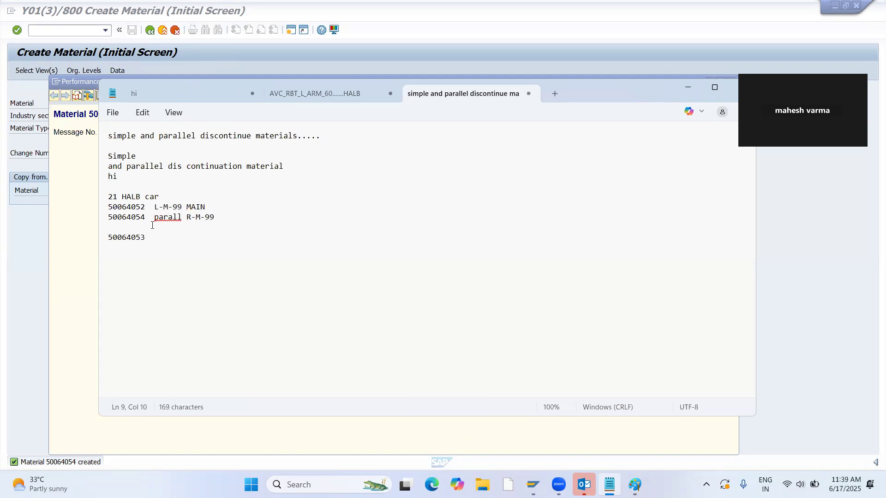
Add the label "FOLLOWUP" beside material 50064053 in the notes.
{"action": "left_click_drag", "start_coordinate": [146, 237], "coordinate": [108, 237]}
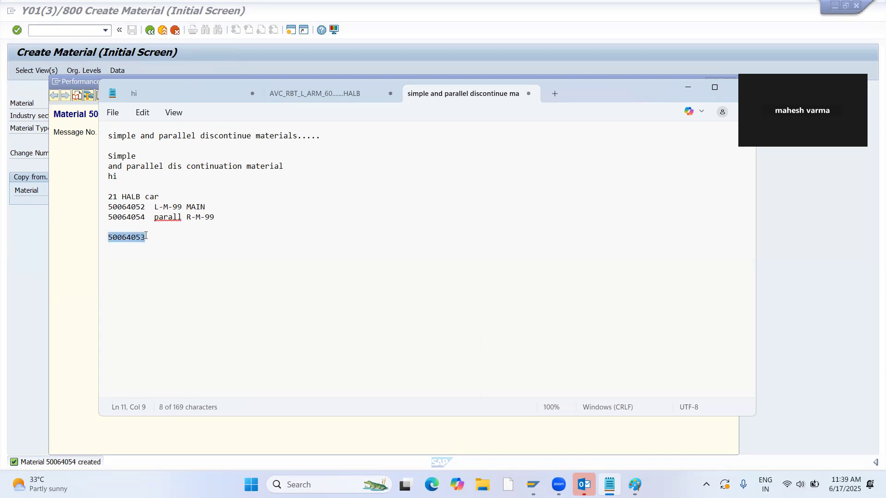
{"action": "left_click", "coordinate": [200, 241]}
{"action": "type", "text": "FOLLW"}
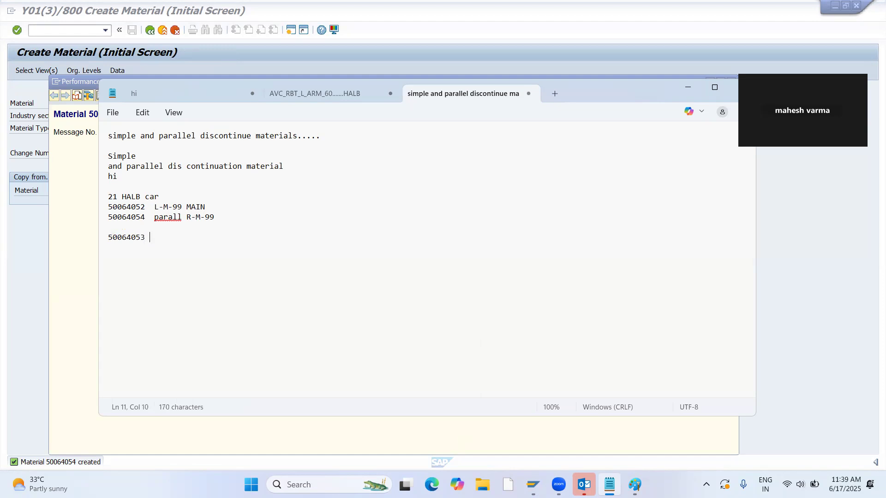
{"action": "type", "text": "UP"}
{"action": "key", "text": "BackSpace"}
{"action": "key", "text": "BackSpace"}
{"action": "type", "text": "OWUP L-M-99"}
Extend the FOLLOWUP label of material 50064053 in the notes with "L-M-99(L-M-100)".
{"action": "key", "text": "Left"}
{"action": "key", "text": "Left"}
{"action": "key", "text": "Left"}
{"action": "key", "text": "Right"}
{"action": "key", "text": "Right"}
{"action": "type", "text": "("}
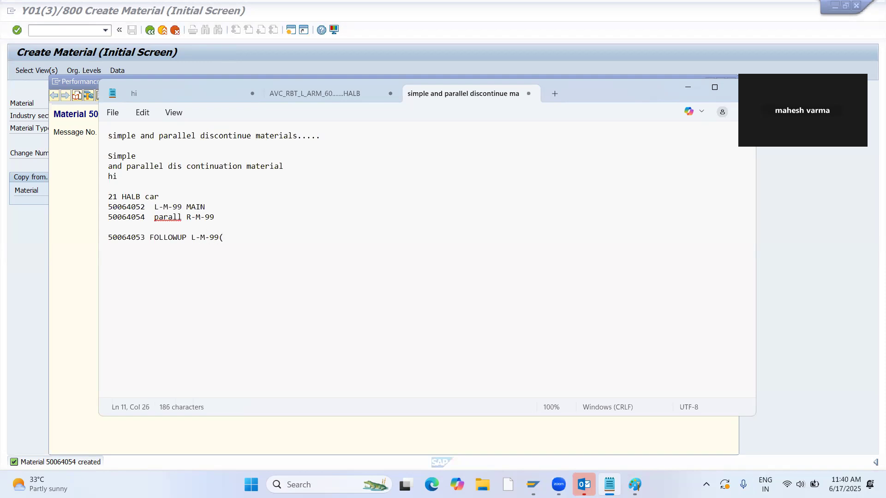
{"action": "type", "text": "L-M-100)"}
Copy the number 50064053 from the notes and open that material in SAP for immediate change.
{"action": "left_click_drag", "start_coordinate": [145, 238], "coordinate": [103, 245]}
{"action": "key", "text": "ctrl+c"}
{"action": "key", "text": "alt+Tab"}
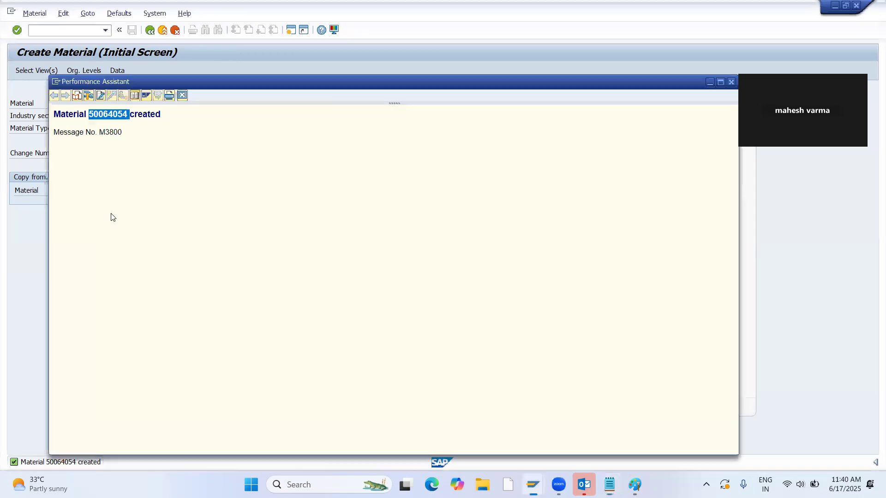
{"action": "key", "text": "Escape"}
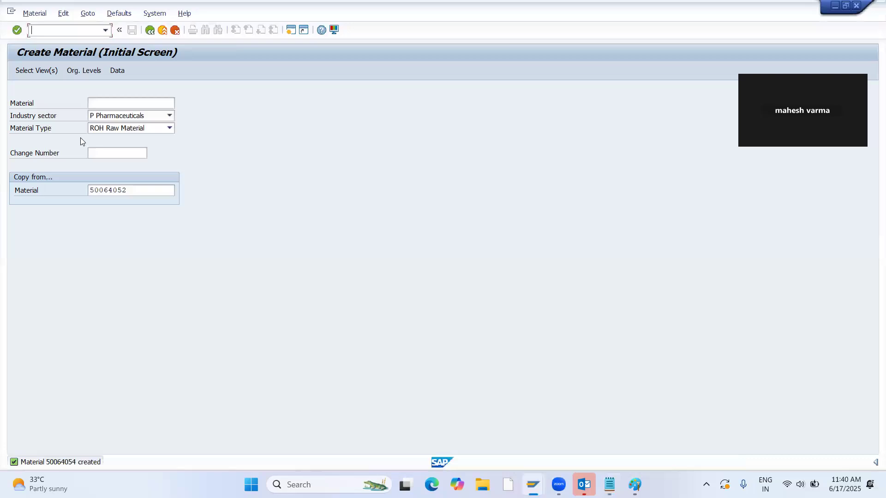
{"action": "left_click", "coordinate": [36, 14]}
{"action": "mouse_move", "coordinate": [75, 52]}
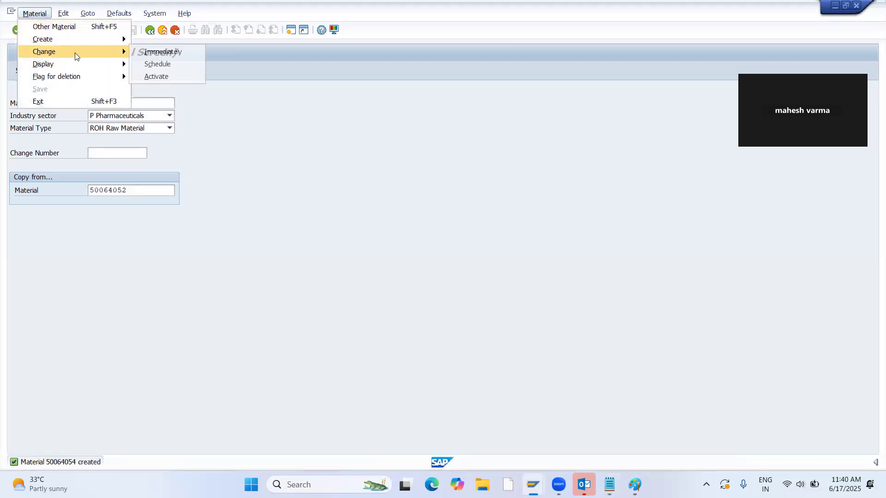
{"action": "left_click", "coordinate": [158, 52]}
{"action": "key", "text": "ctrl+v"}
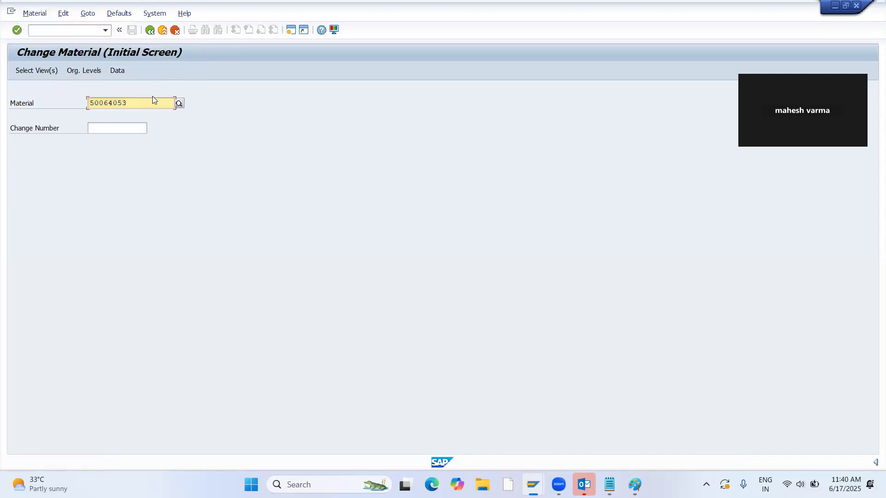
{"action": "key", "text": "Return"}
{"action": "key", "text": "Return"}
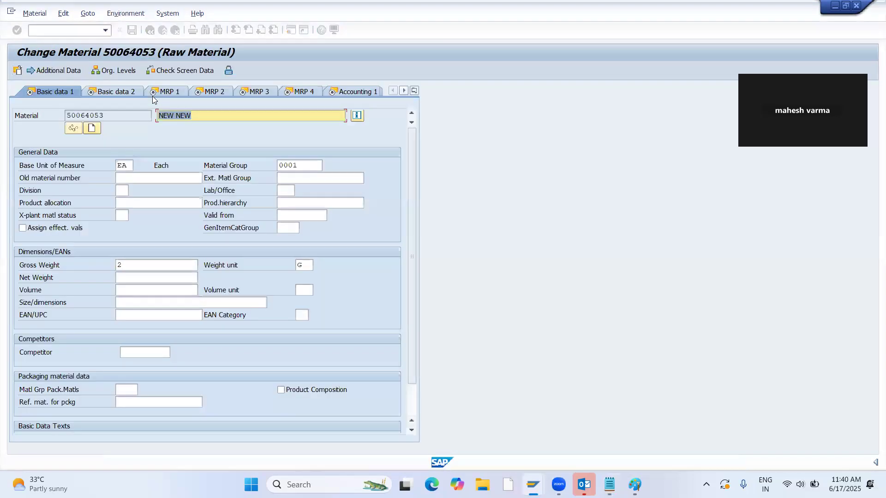
Replace the material's description with "FOLLOWUP L-M-99(L-M-100)" copied from the notes and save the material.
{"action": "key", "text": "alt+Tab"}
{"action": "left_click_drag", "start_coordinate": [276, 238], "coordinate": [145, 238]}
{"action": "key", "text": "ctrl+c"}
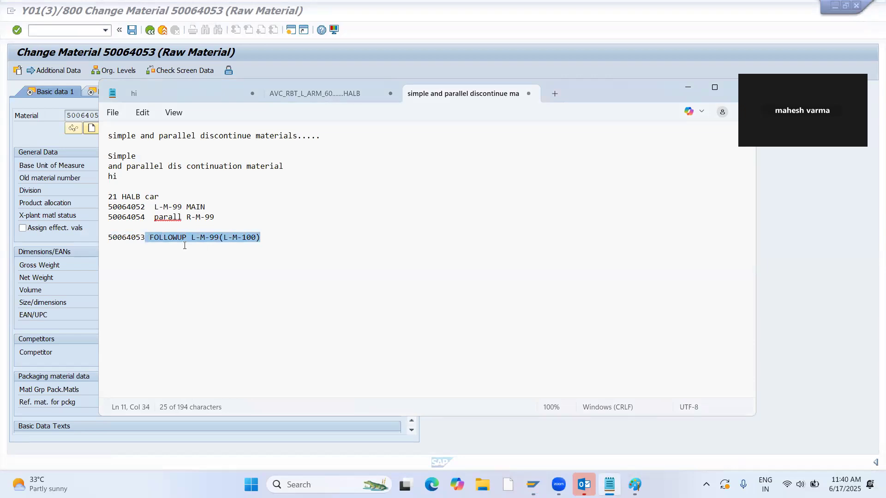
{"action": "key", "text": "alt+Tab"}
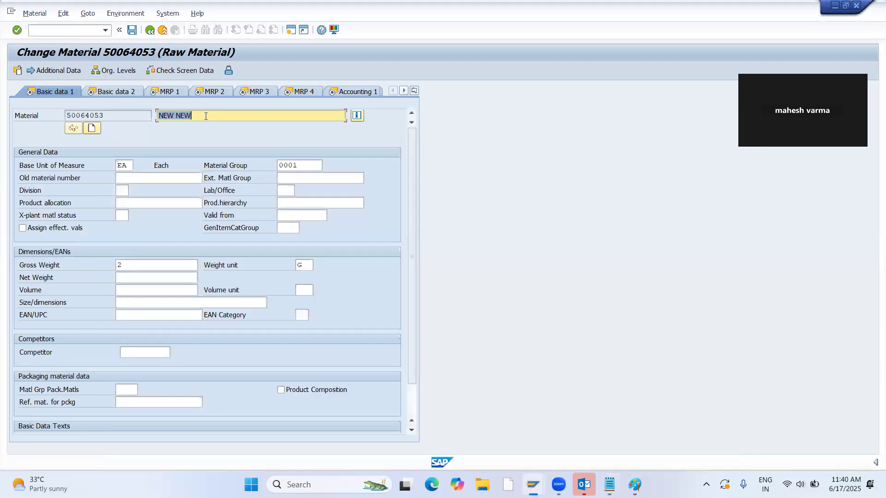
{"action": "key", "text": "ctrl+v"}
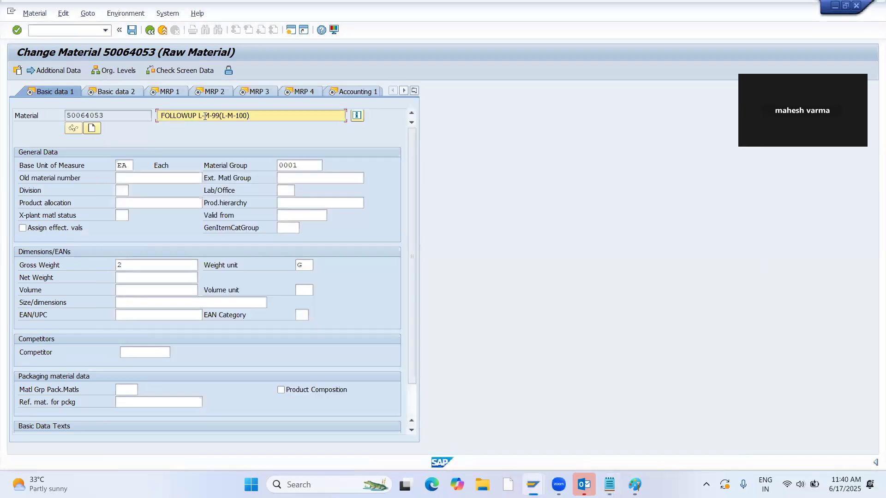
{"action": "left_click", "coordinate": [132, 31]}
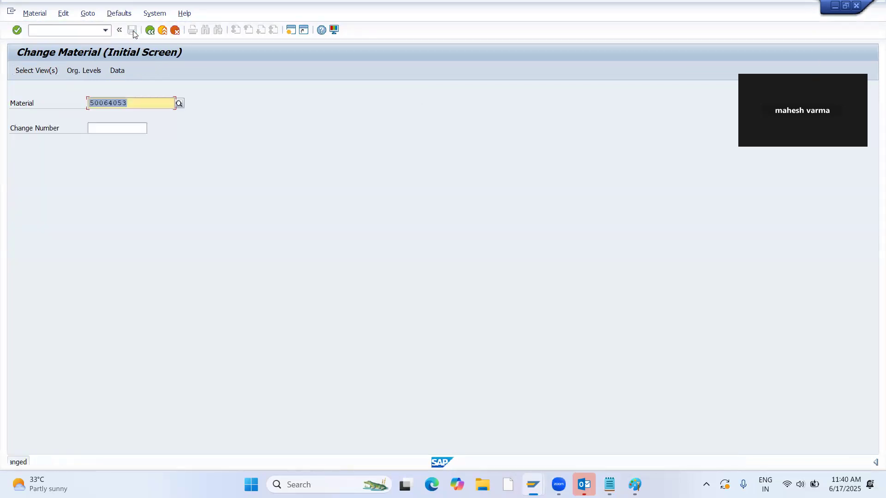
Duplicate the follow-up label on a new line in the Notepad notes and edit the copy to "FOLLOWUP R-M-99(R-M-100)".
{"action": "key", "text": "alt+Tab"}
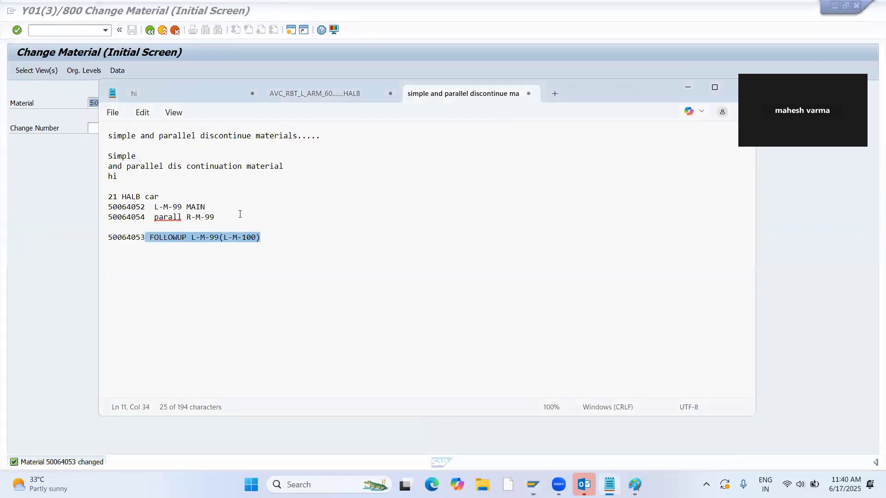
{"action": "left_click", "coordinate": [227, 244]}
{"action": "left_click_drag", "start_coordinate": [149, 236], "coordinate": [261, 249]}
{"action": "key", "text": "ctrl+c"}
{"action": "left_click", "coordinate": [235, 255]}
{"action": "key", "text": "ctrl+v"}
{"action": "key", "text": "Return"}
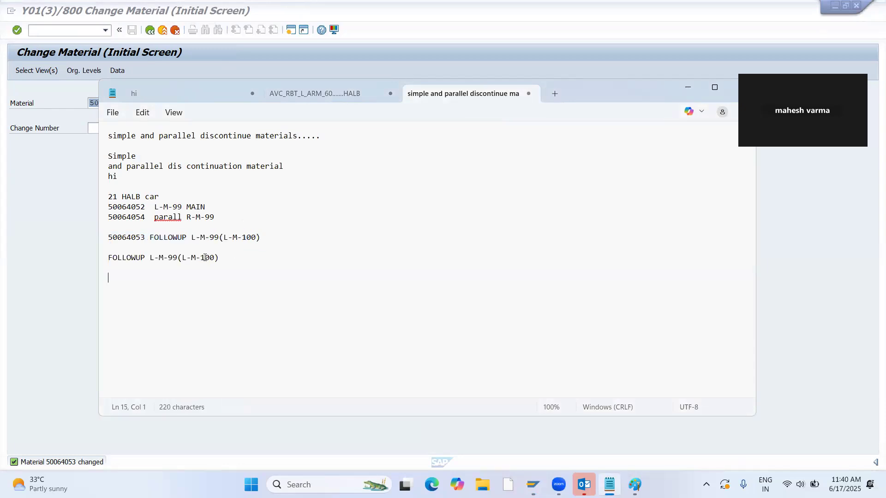
{"action": "key", "text": "BackSpace"}
{"action": "type", "text": "R"}
{"action": "key", "text": "Right"}
{"action": "key", "text": "Right"}
{"action": "key", "text": "Right"}
{"action": "key", "text": "BackSpace"}
{"action": "type", "text": "R"}
{"action": "left_click", "coordinate": [103, 260]}
Start creating a raw material in SAP with 50064053, copied from the notes, as the copy-from material.
{"action": "left_click_drag", "start_coordinate": [146, 239], "coordinate": [70, 243]}
{"action": "key", "text": "ctrl+c"}
{"action": "left_click", "coordinate": [71, 240]}
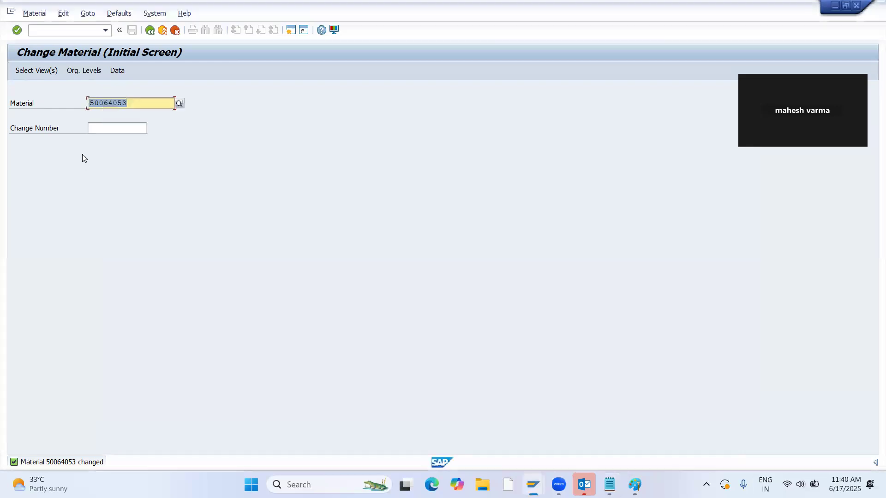
{"action": "left_click", "coordinate": [34, 13]}
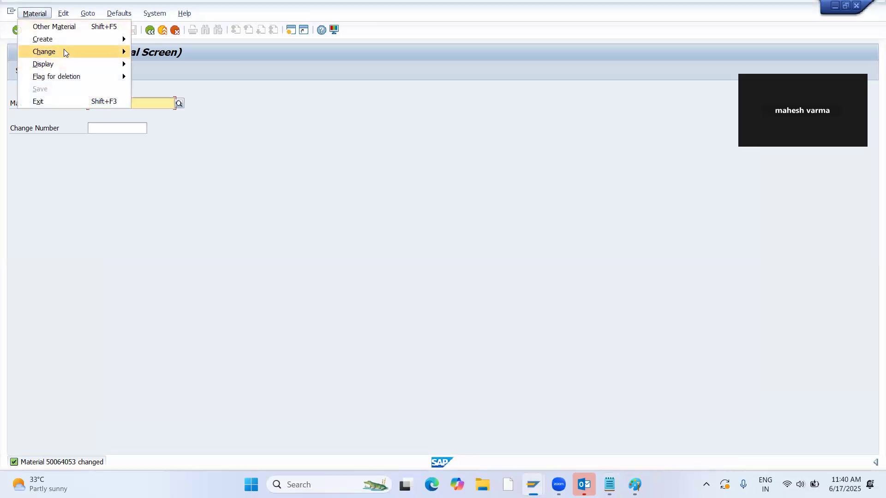
{"action": "left_click", "coordinate": [146, 41]}
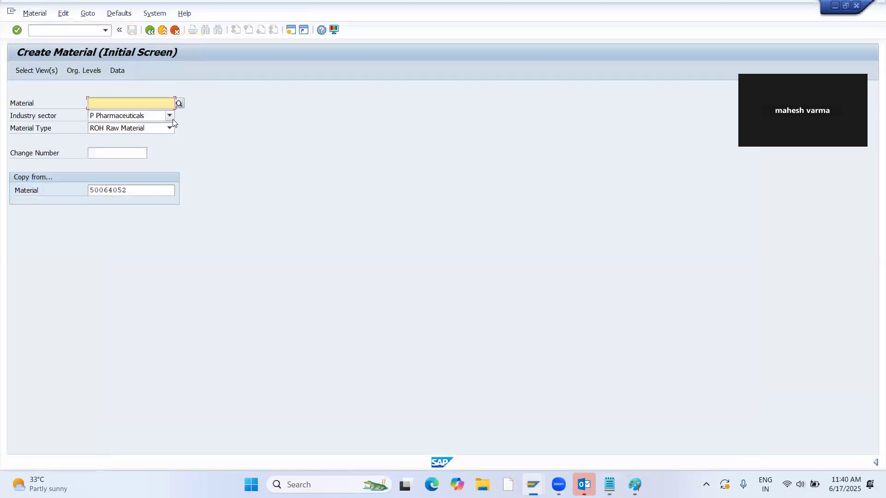
{"action": "left_click_drag", "start_coordinate": [135, 187], "coordinate": [36, 194]}
{"action": "key", "text": "ctrl+v"}
{"action": "key", "text": "Return"}
{"action": "key", "text": "Return"}
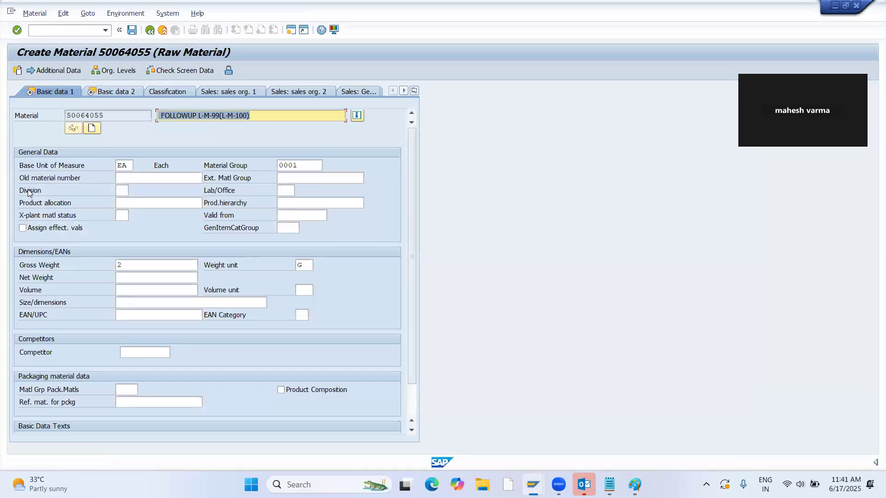
Set the new material's description to "FOLLOWUP R-M-99(R-M-100)" copied from the notes and accept the first basic data view.
{"action": "key", "text": "alt+Tab"}
{"action": "left_click_drag", "start_coordinate": [232, 257], "coordinate": [121, 258]}
{"action": "key", "text": "ctrl+c"}
{"action": "key", "text": "alt+Tab"}
{"action": "key", "text": "ctrl+v"}
{"action": "key", "text": "Return"}
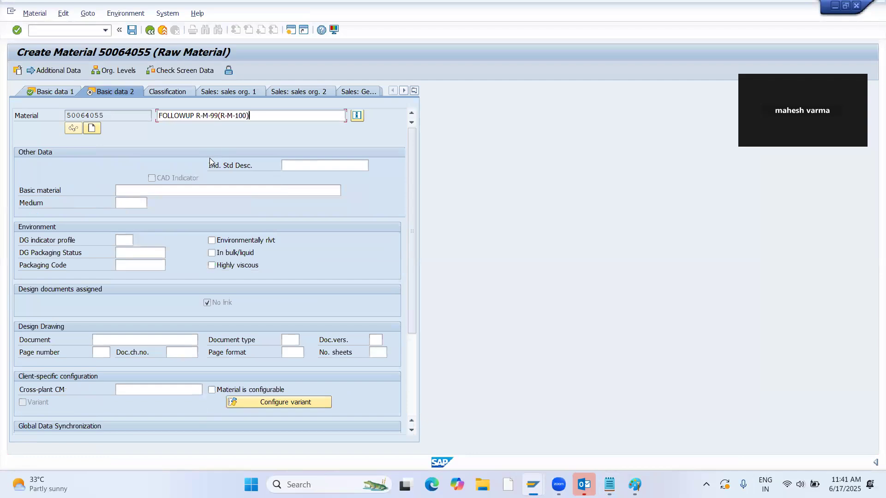
Enter MRP type PD, MRP controller 000, lot size EX and scheduling margin key 000, accepting the views through MRP 2.
{"action": "key", "text": "Return"}
{"action": "type", "text": "PD"}
{"action": "key", "text": "Return"}
{"action": "type", "text": "000"}
{"action": "key", "text": "Return"}
{"action": "type", "text": "EX"}
{"action": "key", "text": "Return"}
{"action": "type", "text": "000"}
{"action": "key", "text": "Return"}
Accept the remaining MRP views, enter valuation class 3000, pass the costing views and save the right-hand follow-up material.
{"action": "key", "text": "Return"}
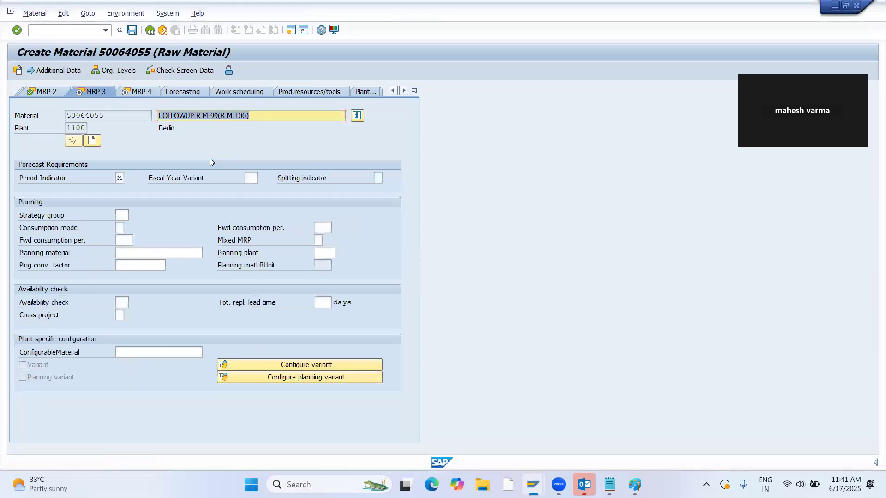
{"action": "key", "text": "Return"}
{"action": "key", "text": "Return"}
{"action": "type", "text": "3000"}
{"action": "key", "text": "Return"}
{"action": "key", "text": "Return"}
{"action": "key", "text": "Return"}
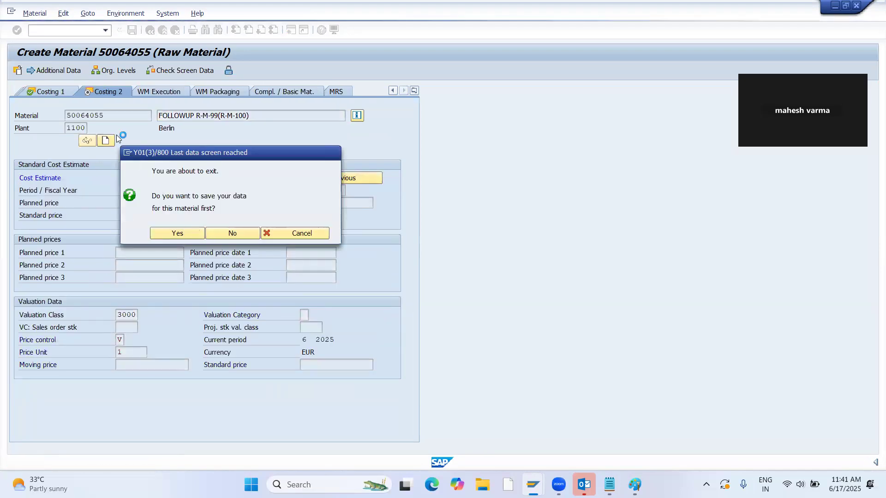
{"action": "key", "text": "Return"}
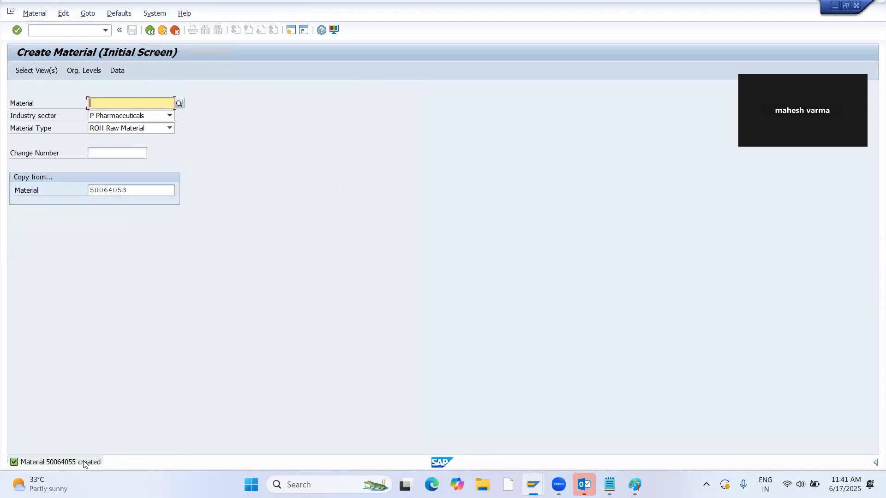
Copy the created material's number from the message details into the notes in front of "FOLLOWUP R-M-99(R-M-100)".
{"action": "double_click", "coordinate": [84, 462]}
{"action": "left_click_drag", "start_coordinate": [129, 114], "coordinate": [89, 114]}
{"action": "key", "text": "ctrl+c"}
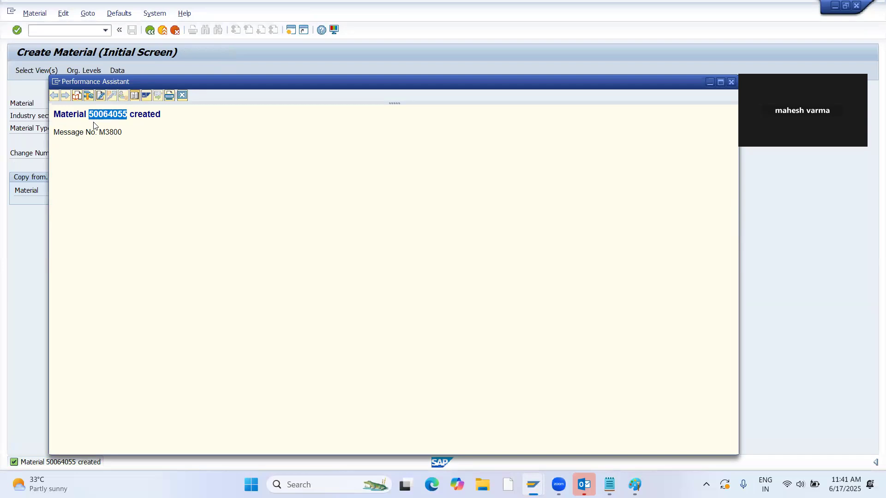
{"action": "key", "text": "Escape"}
{"action": "key", "text": "alt+Tab"}
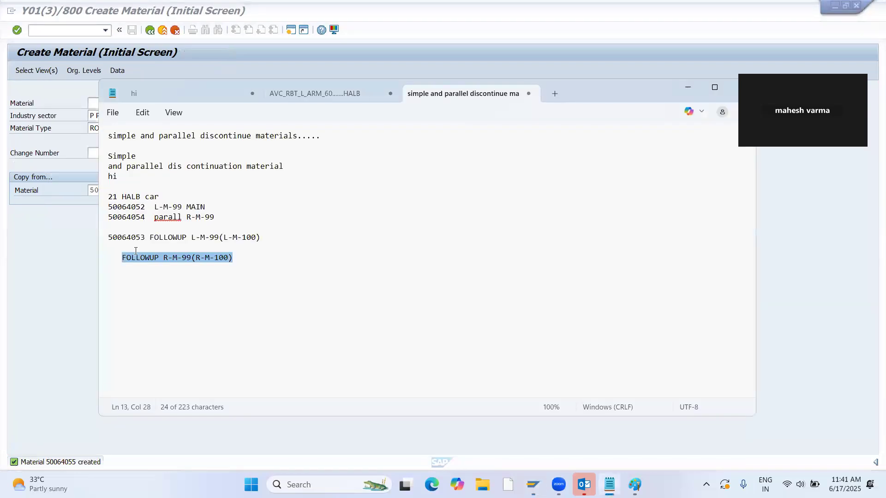
{"action": "left_click", "coordinate": [122, 258]}
{"action": "key", "text": "ctrl+v"}
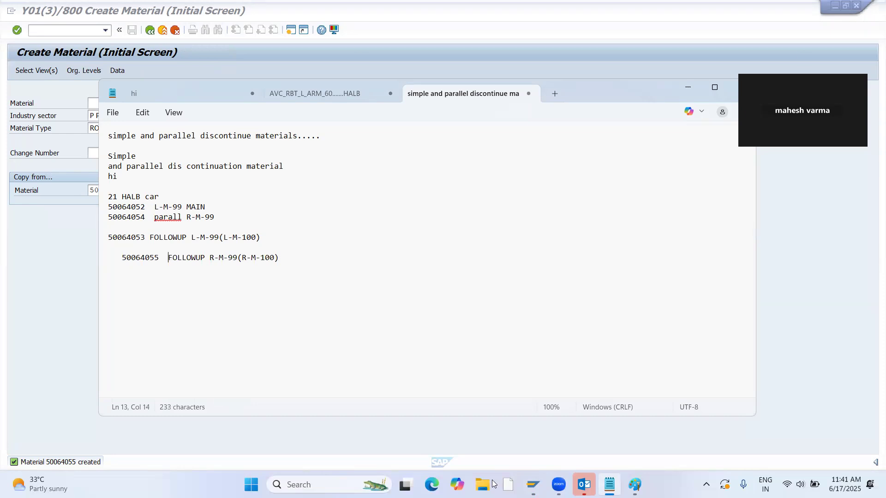
Start transaction CS02 in SAP and open the BOM of material 21 for changing.
{"action": "left_click", "coordinate": [46, 30]}
{"action": "type", "text": "/NCS0"}
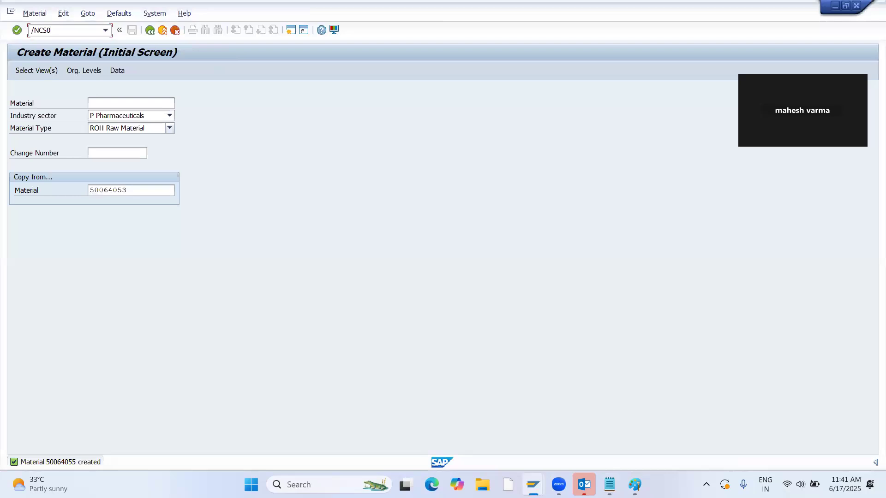
{"action": "type", "text": "2"}
{"action": "key", "text": "Return"}
{"action": "key", "text": "BackSpace"}
{"action": "type", "text": "21"}
{"action": "key", "text": "Return"}
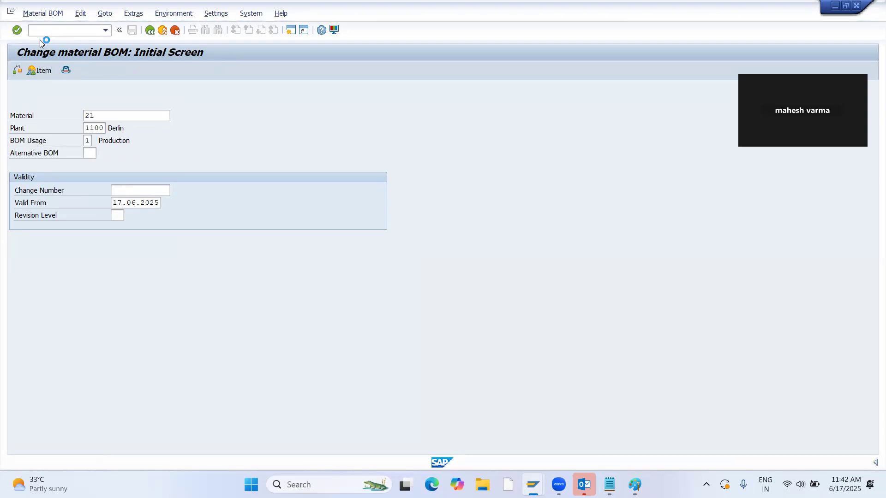
Open the general item overview of material 21's production BOM in plant 1100.
{"action": "key", "text": "Tab"}
{"action": "key", "text": "Tab"}
{"action": "key", "text": "Tab"}
{"action": "key", "text": "Tab"}
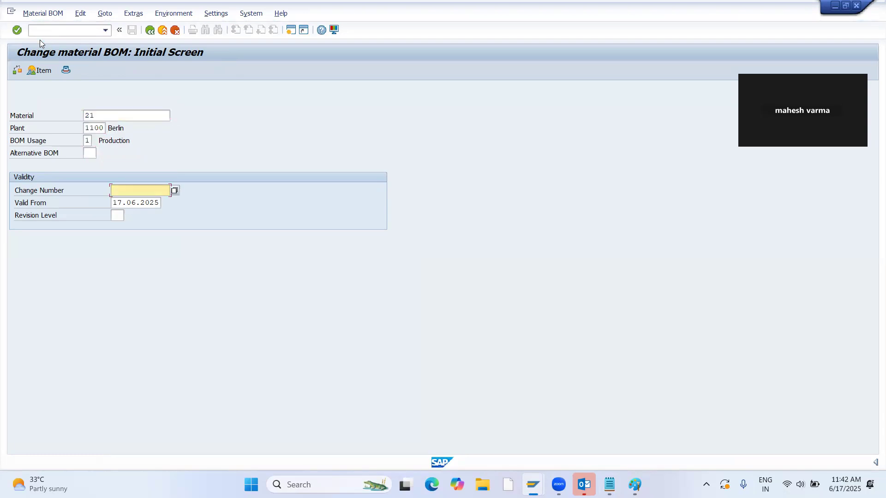
{"action": "key", "text": "Return"}
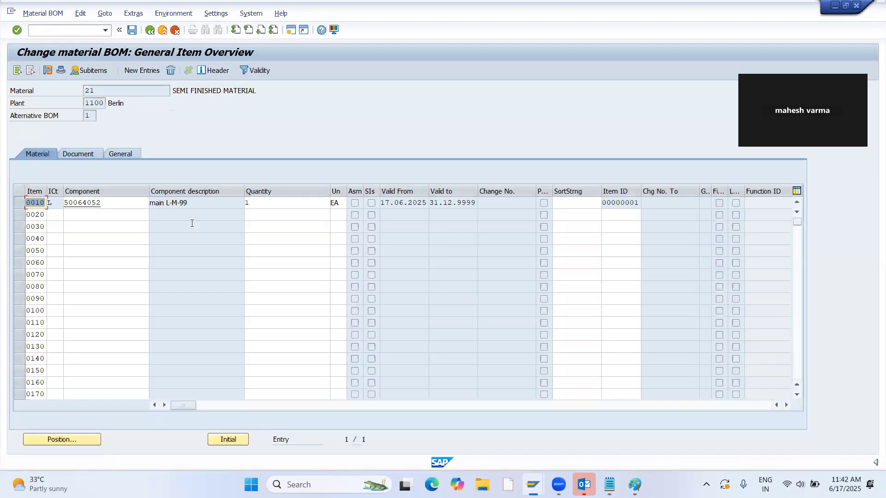
Copy the parallel material number 50064054 from the notes into the component of BOM item 0020.
{"action": "key", "text": "alt+Tab"}
{"action": "left_click_drag", "start_coordinate": [151, 215], "coordinate": [101, 220]}
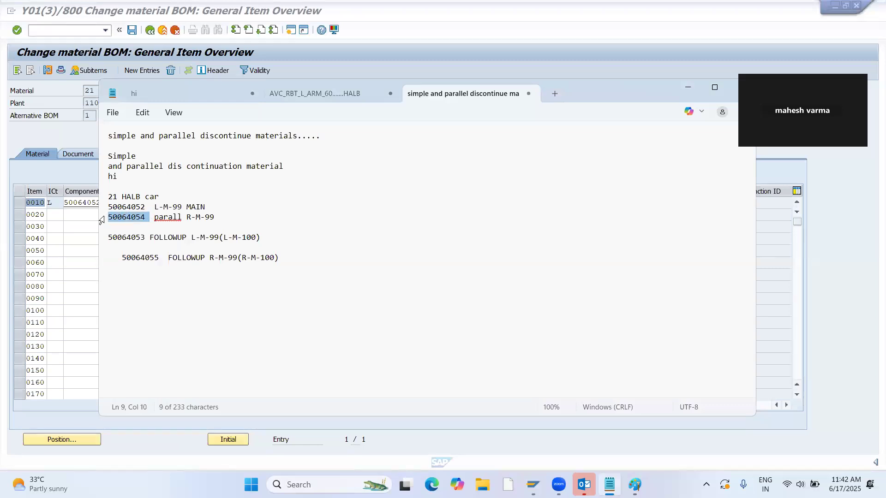
{"action": "key", "text": "ctrl+c"}
{"action": "key", "text": "alt+Tab"}
{"action": "left_click", "coordinate": [78, 215]}
{"action": "key", "text": "ctrl+v"}
Copy the left-hand follow-up material number 50064053 from the notes into the component of BOM item 0030.
{"action": "key", "text": "alt+Tab"}
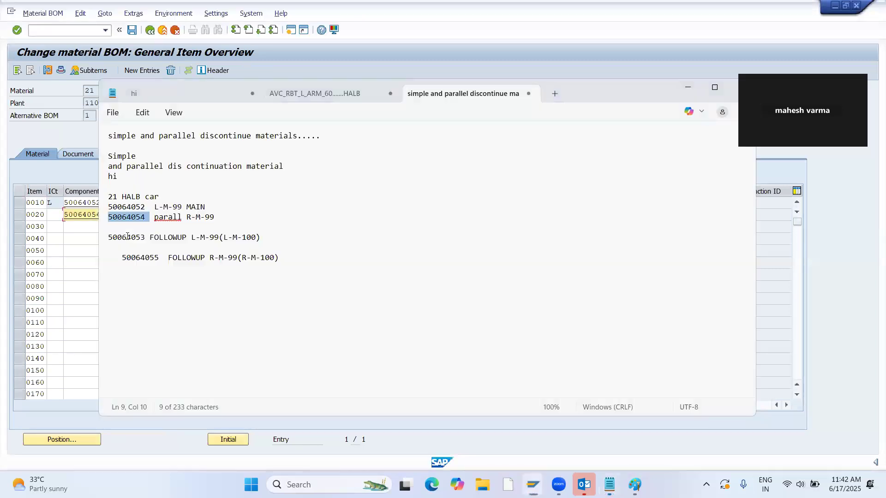
{"action": "left_click_drag", "start_coordinate": [146, 237], "coordinate": [105, 238]}
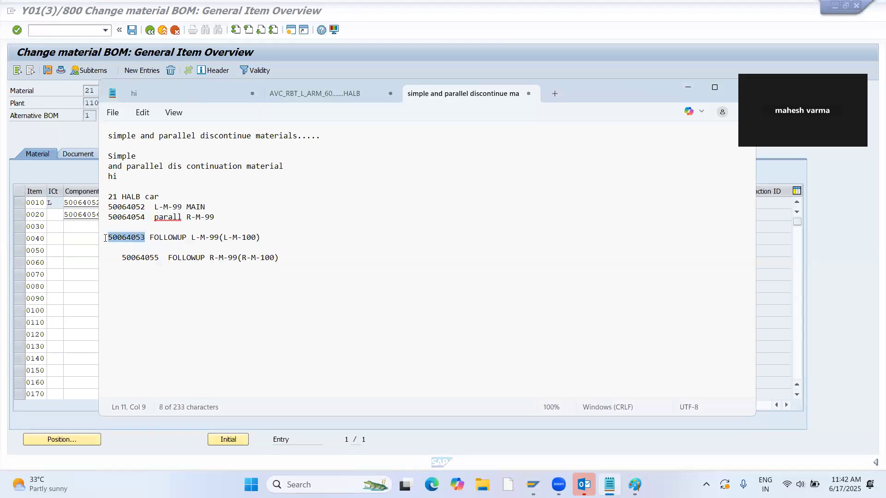
{"action": "key", "text": "ctrl+c"}
{"action": "key", "text": "alt+Tab"}
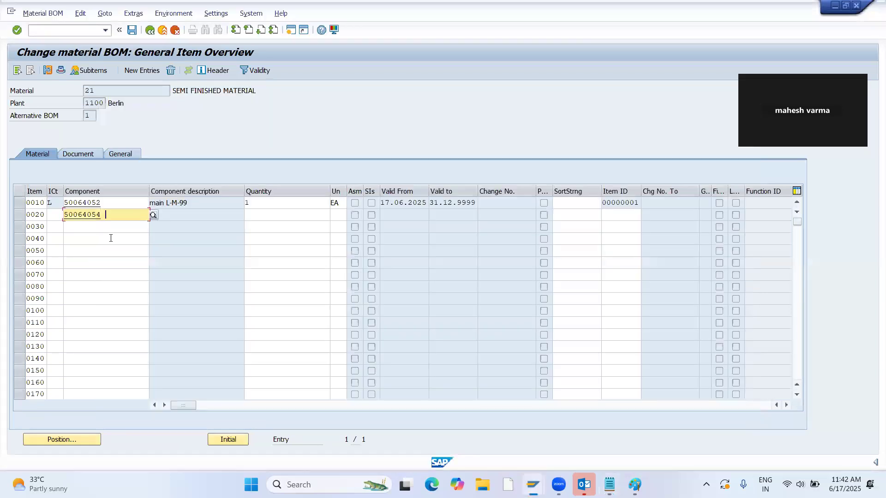
{"action": "left_click", "coordinate": [70, 227]}
{"action": "key", "text": "ctrl+v"}
Copy the right-hand follow-up material number 50064055 from the notes into the component of BOM item 0040.
{"action": "key", "text": "alt+Tab"}
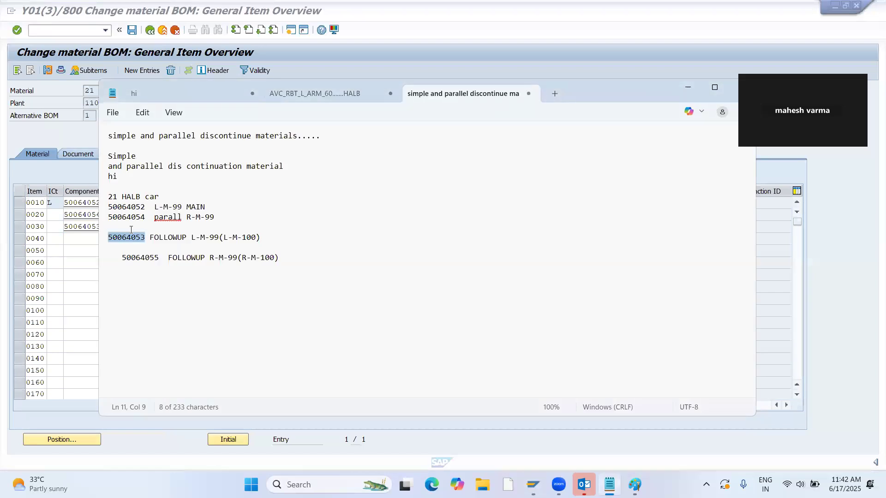
{"action": "left_click_drag", "start_coordinate": [160, 258], "coordinate": [119, 257]}
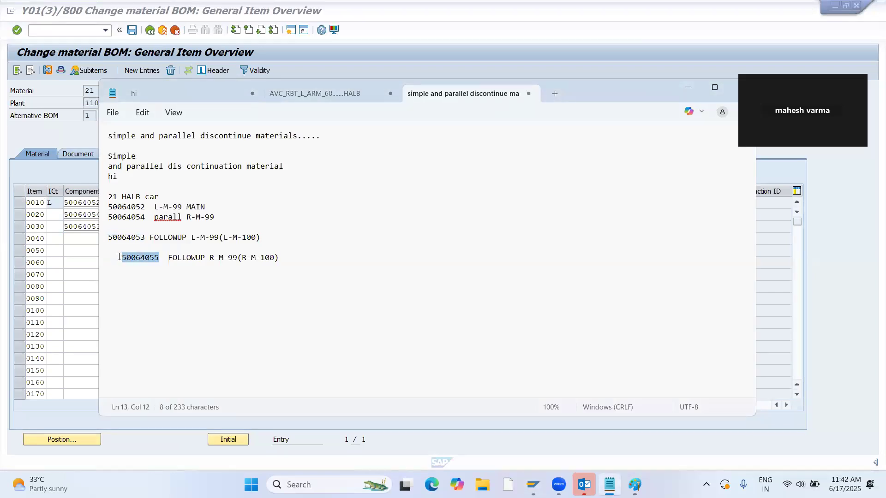
{"action": "key", "text": "ctrl+c"}
{"action": "key", "text": "alt+Tab"}
{"action": "left_click", "coordinate": [72, 239]}
{"action": "key", "text": "ctrl+v"}
Set item category L for BOM items 0020, 0030 and 0040.
{"action": "left_click", "coordinate": [55, 215]}
{"action": "type", "text": "L"}
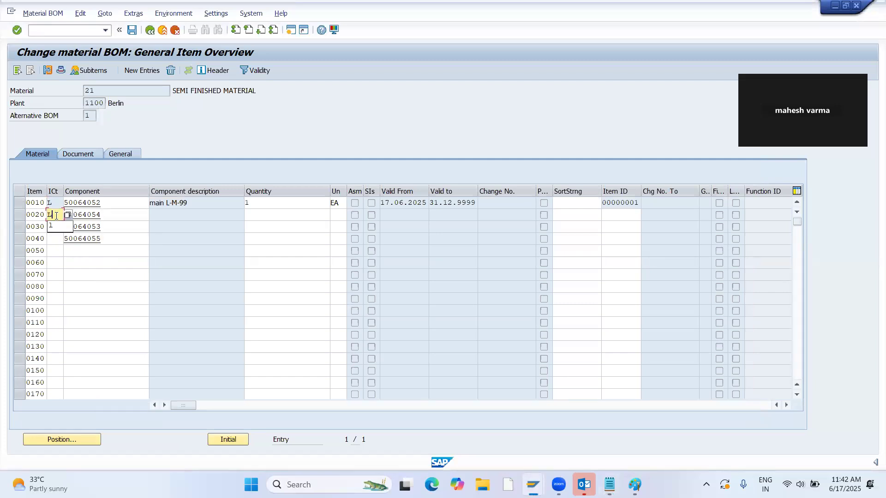
{"action": "type", "text": "1"}
{"action": "left_click", "coordinate": [54, 238]}
{"action": "type", "text": "L"}
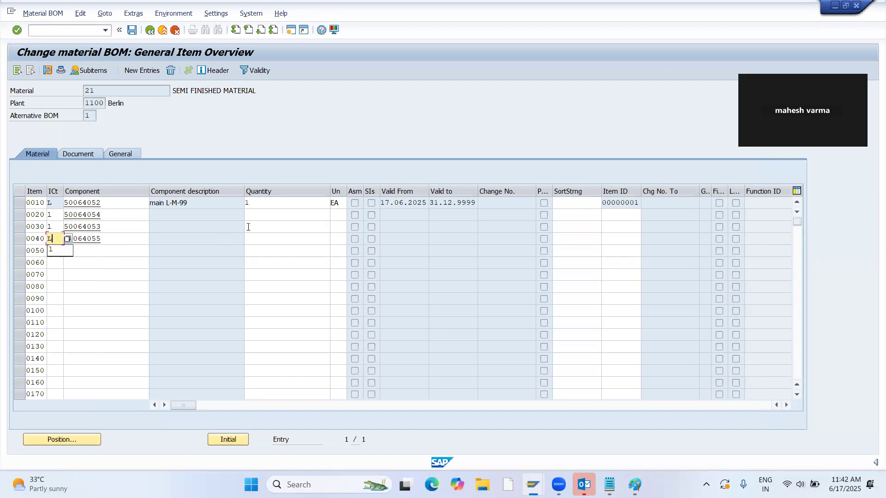
Enter quantity 1 for BOM items 0020, 0030 and 0040 and accept the entries.
{"action": "left_click", "coordinate": [269, 211]}
{"action": "type", "text": "1"}
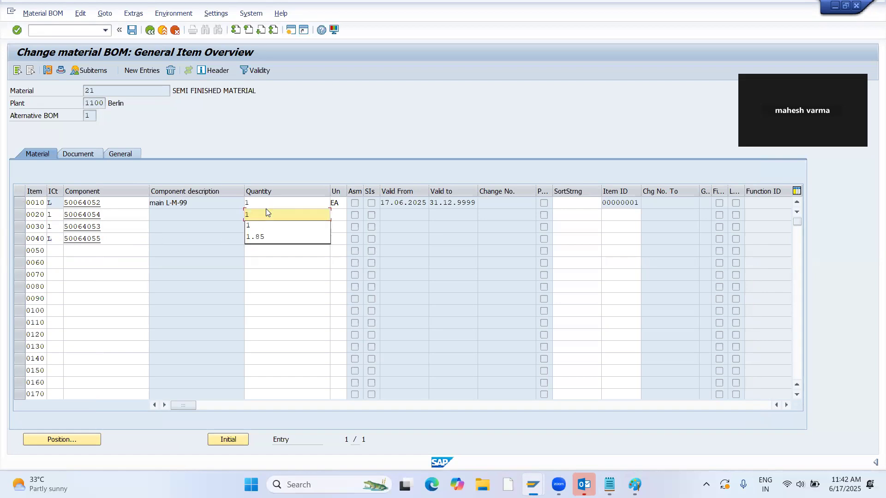
{"action": "left_click", "coordinate": [273, 227]}
{"action": "type", "text": "1"}
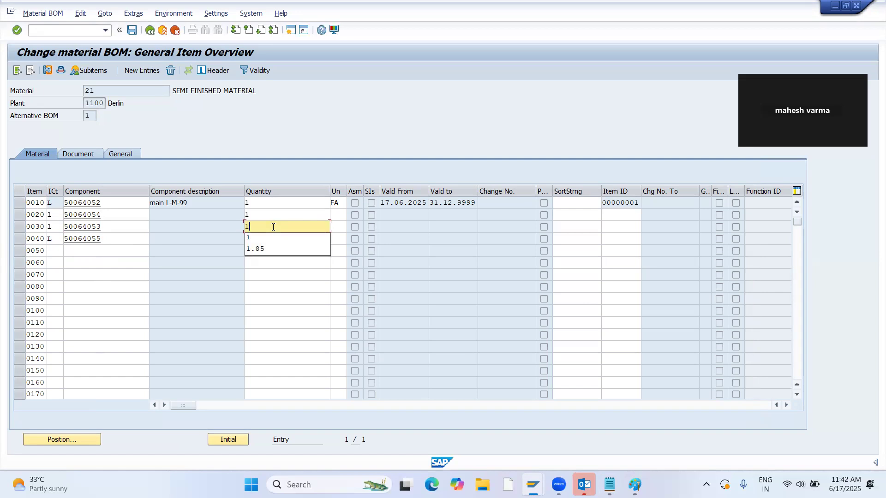
{"action": "left_click", "coordinate": [251, 239]}
{"action": "type", "text": "1"}
{"action": "key", "text": "Return"}
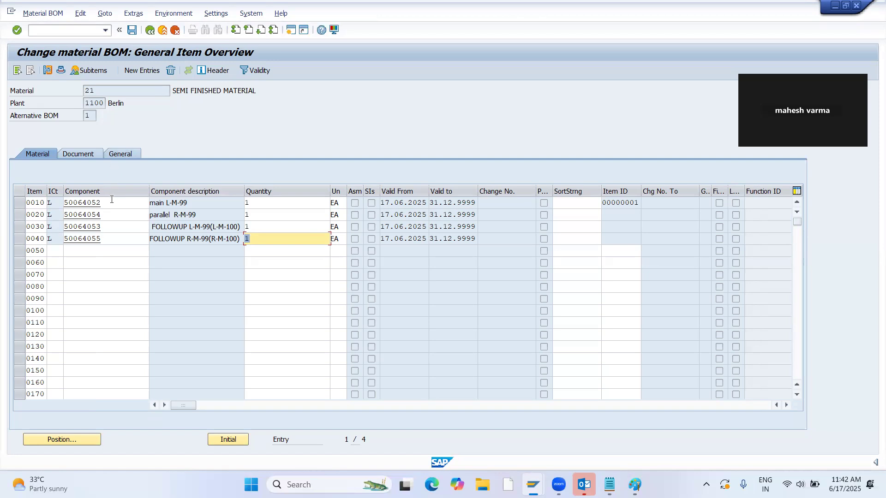
{"action": "left_click_drag", "start_coordinate": [102, 203], "coordinate": [63, 203]}
{"action": "key", "text": "ctrl+c"}
{"action": "key", "text": "alt+Tab"}
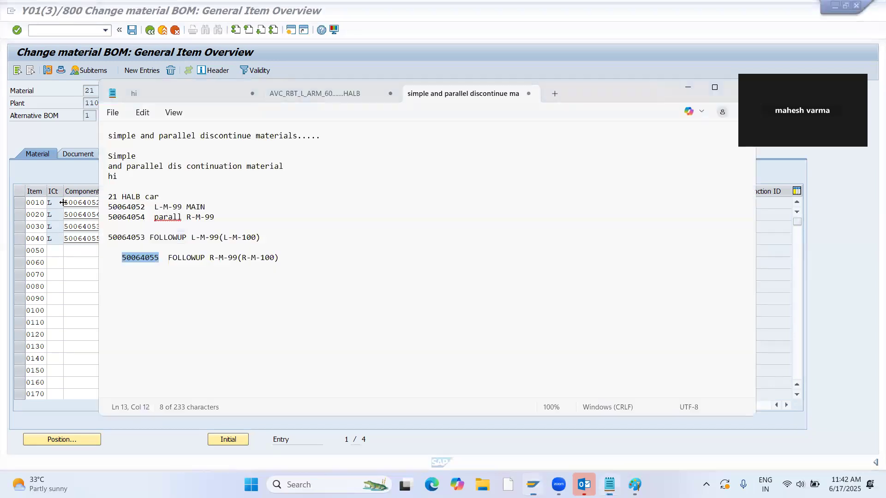
{"action": "key", "text": "alt+Tab"}
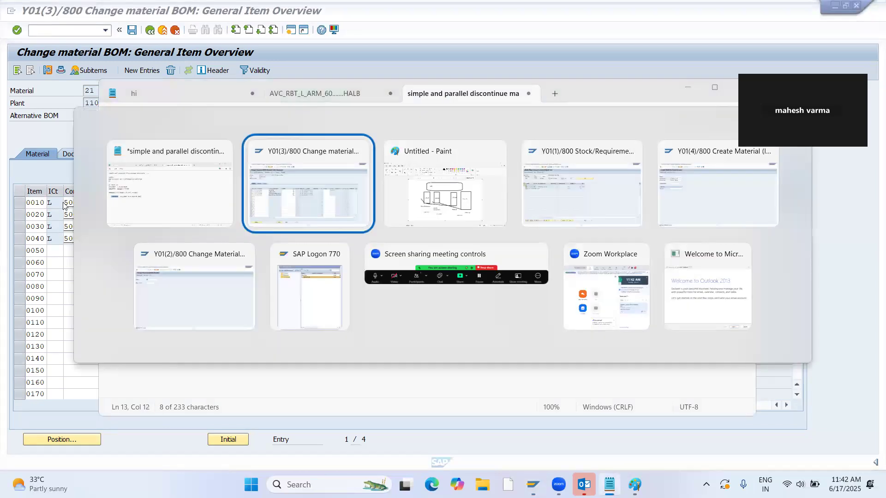
Switch to the SAP session showing material 21's stock/requirements list and start transaction MM01 there.
{"action": "key", "text": "alt+Tab"}
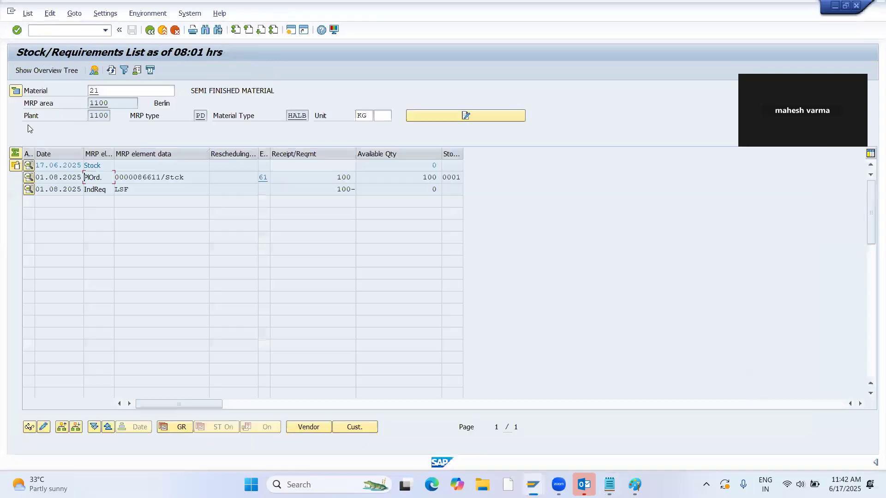
{"action": "left_click", "coordinate": [47, 30]}
{"action": "type", "text": "/MMM02"}
{"action": "key", "text": "Return"}
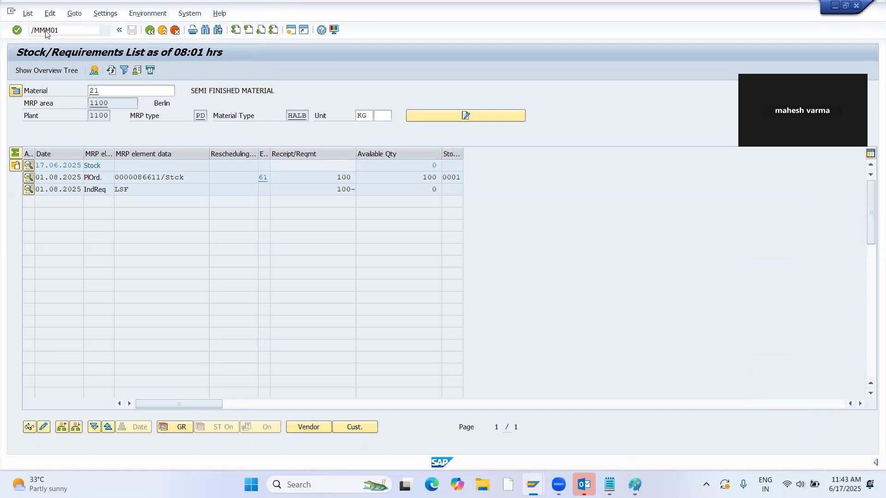
{"action": "type", "text": "/NMM01"}
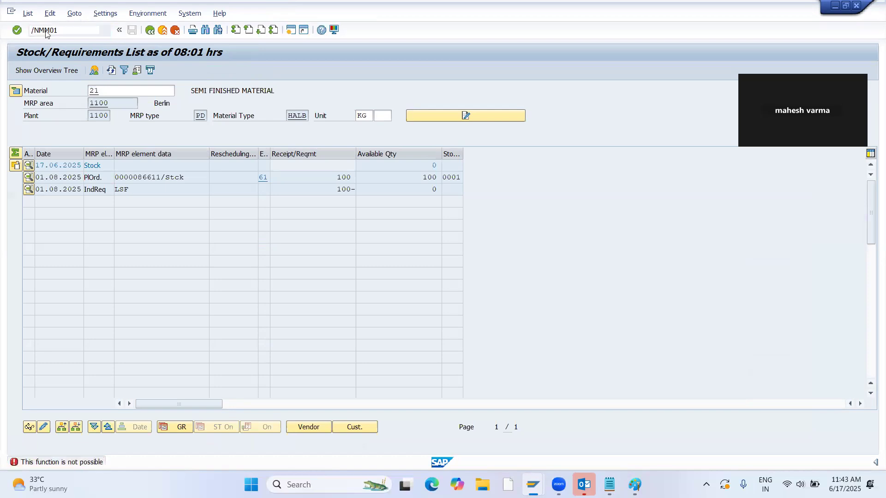
{"action": "key", "text": "Return"}
Choose material type ROH Raw Material for the new material and continue.
{"action": "key", "text": "Tab"}
{"action": "key", "text": "Tab"}
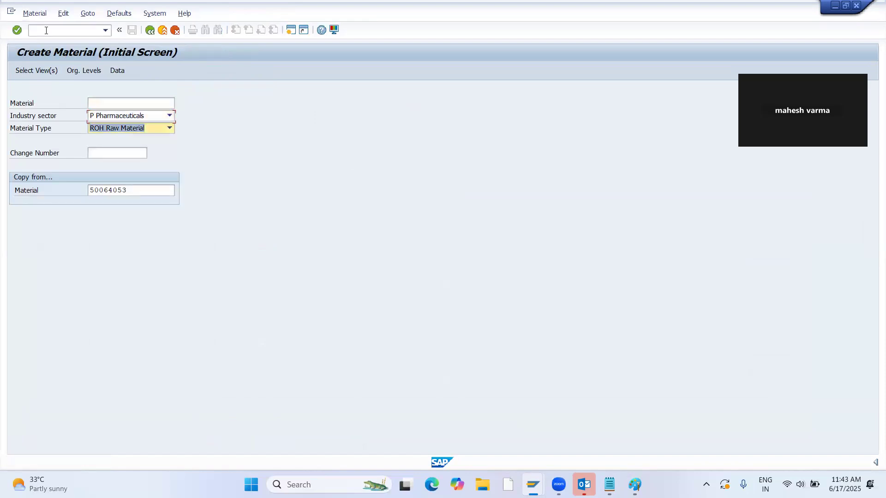
{"action": "type", "text": "HALB SEMI FINISHED .."}
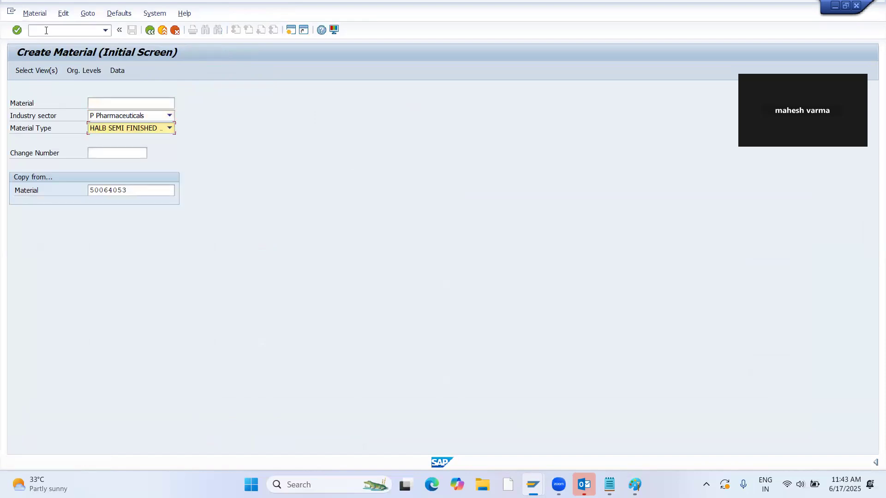
{"action": "type", "text": "ROH Raw Material"}
{"action": "key", "text": "Return"}
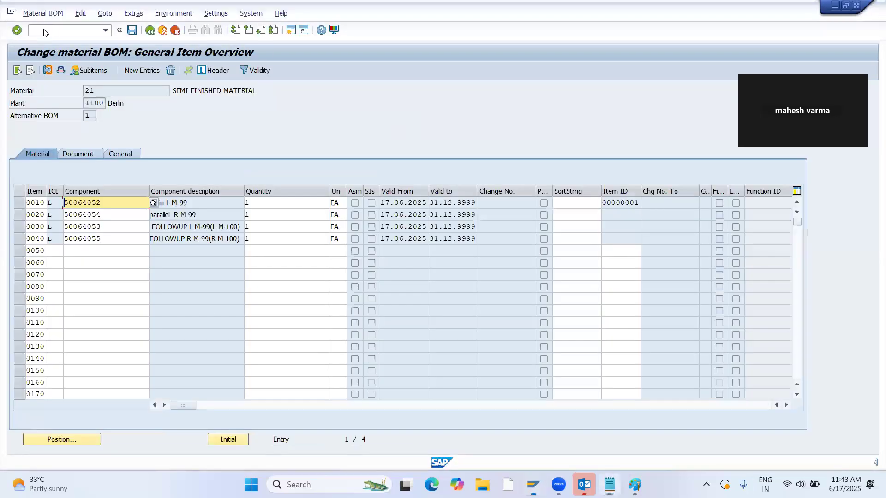
Copy the description "main L-M-99" from BOM item 0010 into the new raw material's description and accept it.
{"action": "left_click_drag", "start_coordinate": [187, 203], "coordinate": [149, 204]}
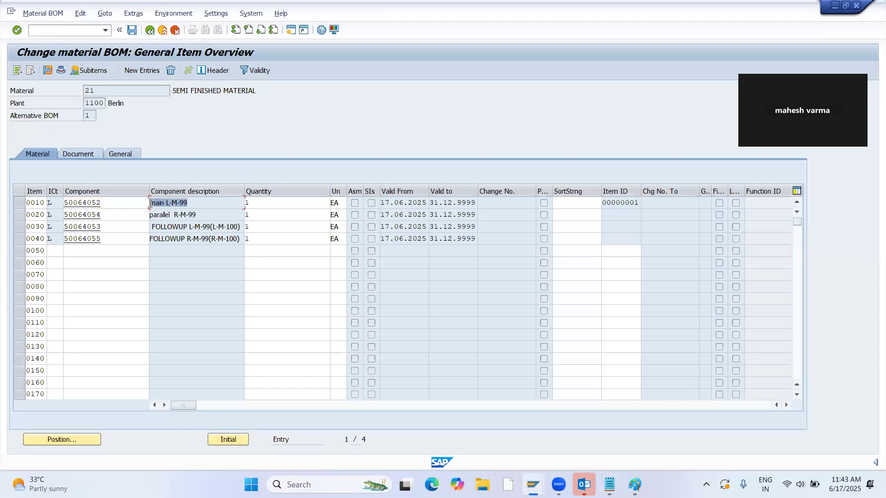
{"action": "key", "text": "alt+Tab"}
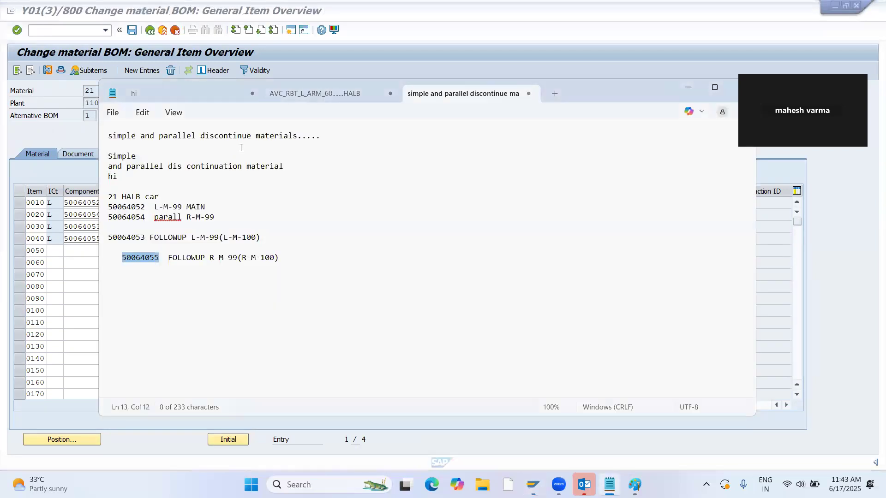
{"action": "key", "text": "alt+Tab"}
{"action": "key", "text": "alt+Tab+Tab"}
{"action": "key", "text": "ctrl+v"}
{"action": "key", "text": "Return"}
Enter MRP type PD, MRP controller 000, lot size EX and scheduling margin key 000, accepting the views through MRP 2.
{"action": "type", "text": "PD"}
{"action": "key", "text": "Return"}
{"action": "type", "text": "000"}
{"action": "key", "text": "Return"}
{"action": "type", "text": "EX"}
{"action": "key", "text": "Return"}
{"action": "type", "text": "000"}
{"action": "key", "text": "Return"}
Accept the remaining MRP views, enter valuation class 3000 in Accounting 1 and accept that view.
{"action": "key", "text": "Return"}
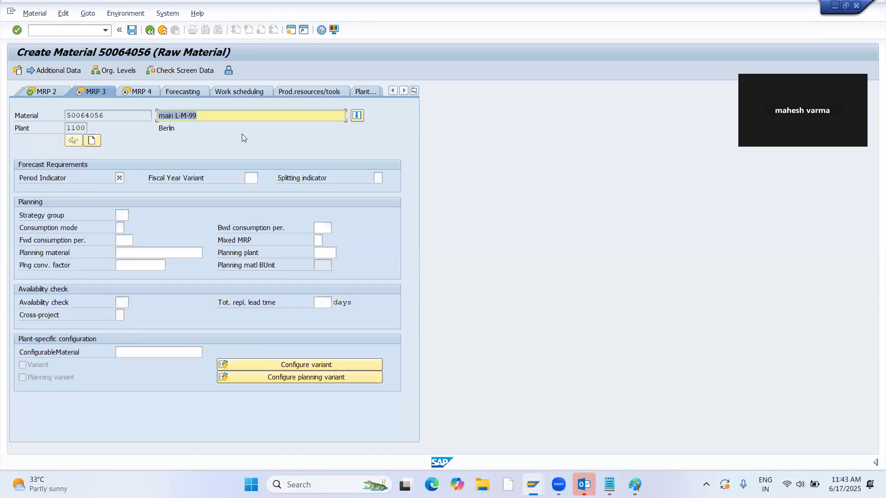
{"action": "key", "text": "Return"}
{"action": "key", "text": "Return"}
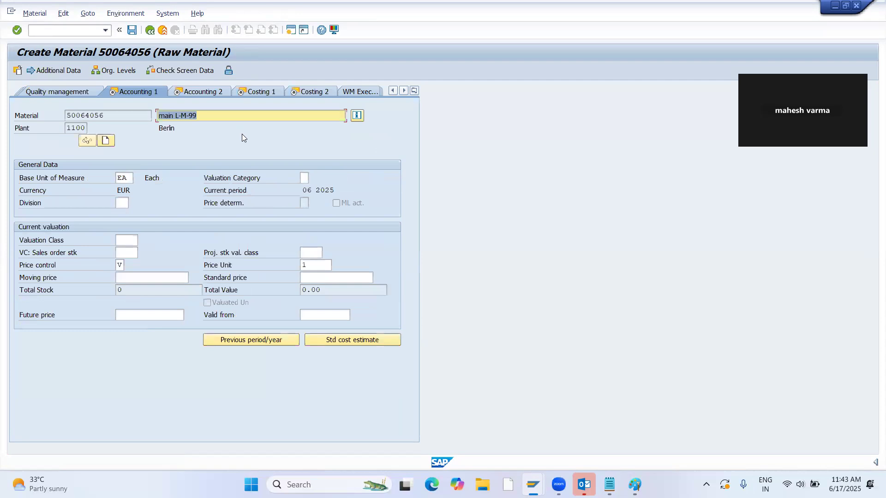
{"action": "left_click", "coordinate": [119, 240]}
{"action": "type", "text": "300"}
{"action": "key", "text": "Return"}
{"action": "type", "text": "3000"}
{"action": "key", "text": "Return"}
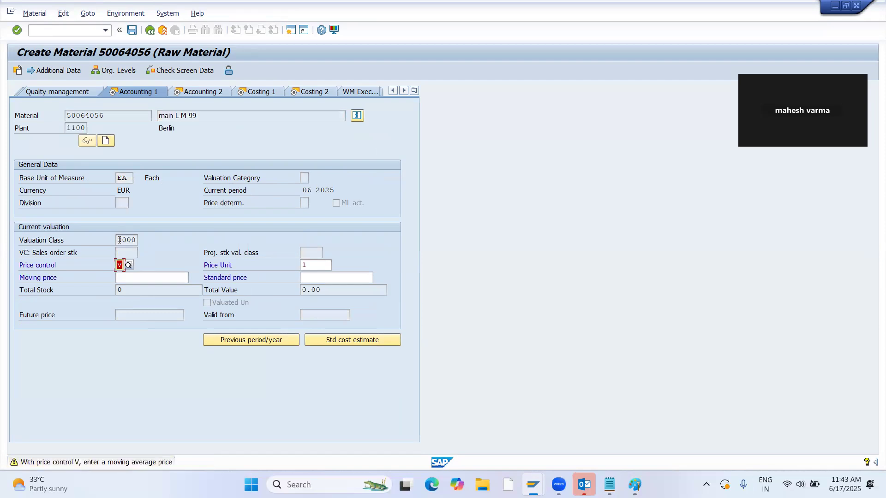
{"action": "key", "text": "Return"}
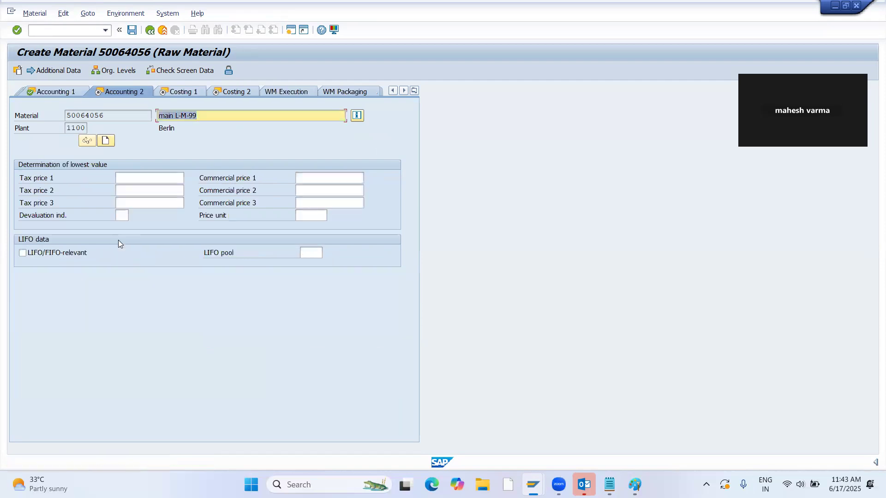
Return to the MRP 3 view and enter strategy group 10 and availability check 02.
{"action": "left_click", "coordinate": [414, 91]}
{"action": "left_click", "coordinate": [459, 236]}
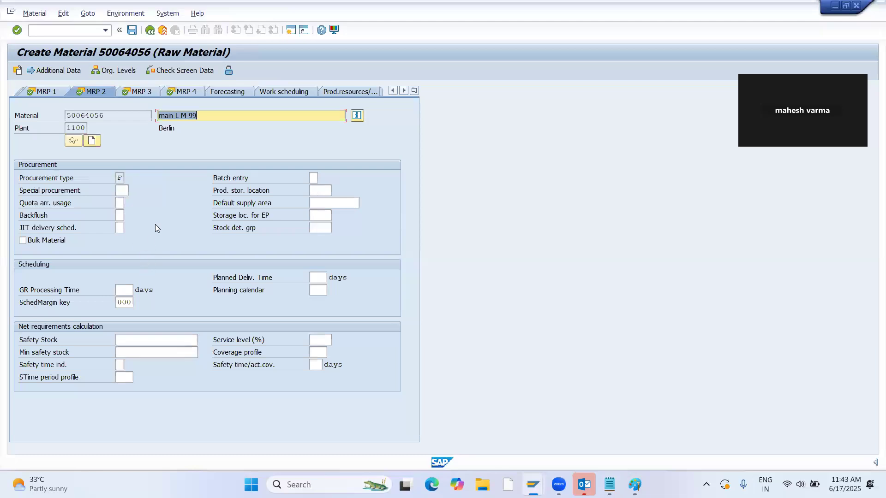
{"action": "left_click", "coordinate": [135, 91]}
{"action": "left_click", "coordinate": [122, 215]}
{"action": "type", "text": "10"}
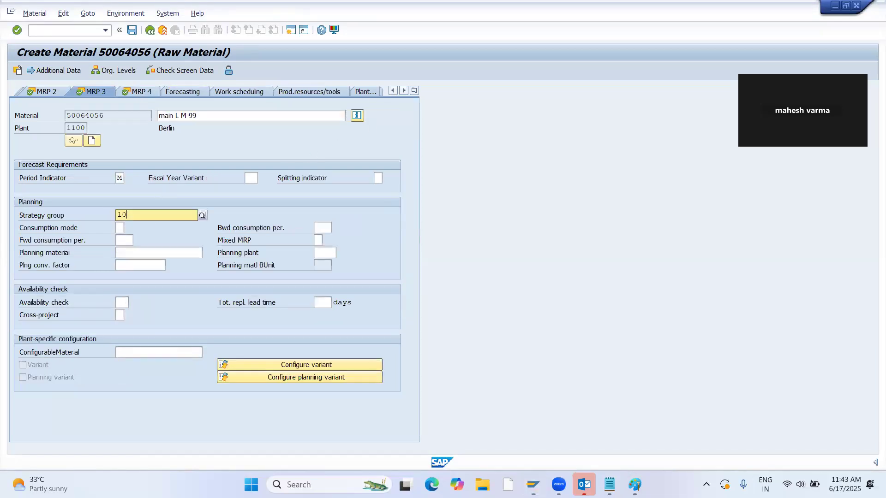
{"action": "left_click", "coordinate": [119, 299]}
{"action": "type", "text": "02"}
Set the production storage location to 0001 in the MRP 2 view and accept the view.
{"action": "left_click", "coordinate": [70, 94]}
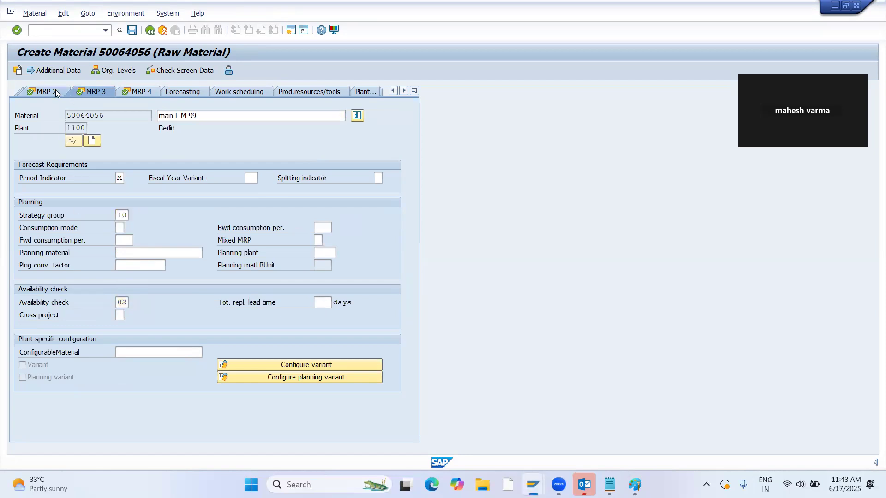
{"action": "left_click", "coordinate": [320, 191]}
{"action": "type", "text": "0001"}
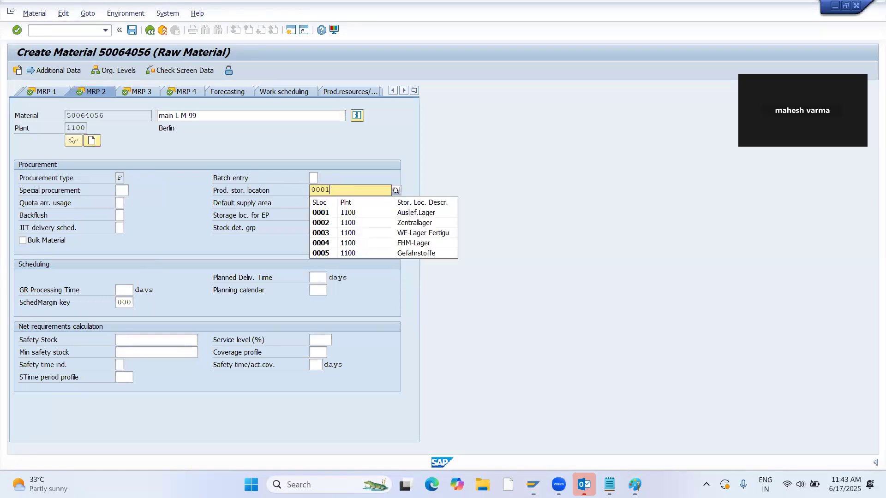
{"action": "key", "text": "Return"}
Accept the remaining views through Costing 2, copying the material number on the way, and save the new raw material.
{"action": "key", "text": "Return"}
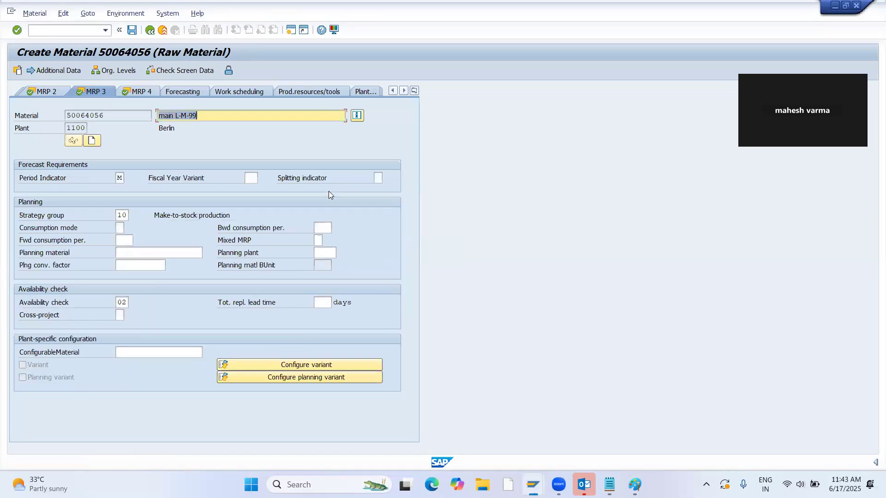
{"action": "key", "text": "Return"}
{"action": "key", "text": "Return"}
{"action": "key", "text": "Return"}
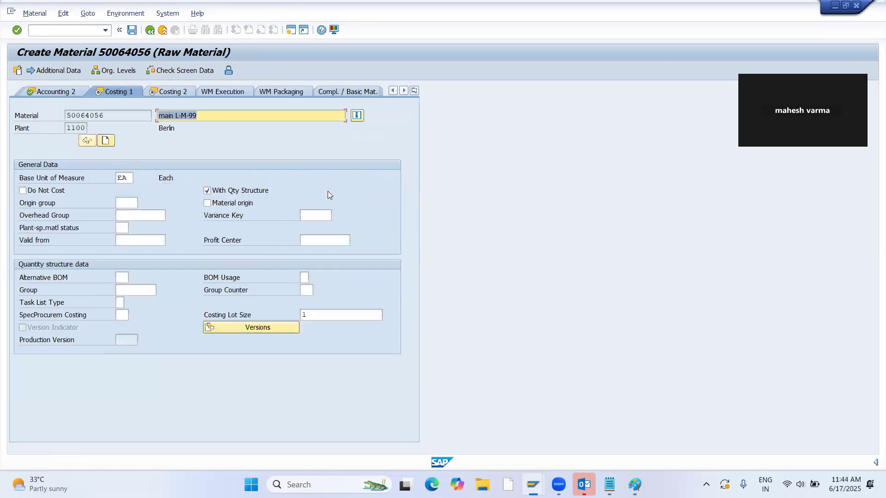
{"action": "left_click_drag", "start_coordinate": [115, 114], "coordinate": [37, 115]}
{"action": "key", "text": "ctrl+c"}
{"action": "key", "text": "Return"}
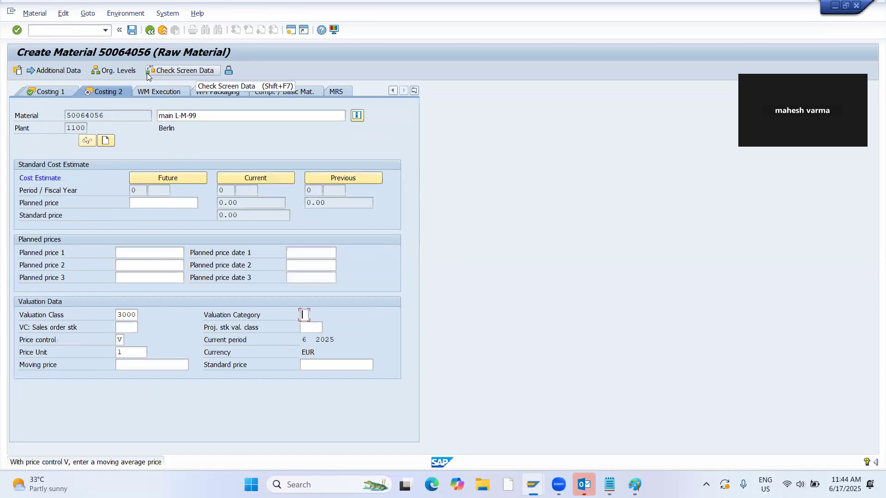
{"action": "key", "text": "Return"}
{"action": "key", "text": "Return"}
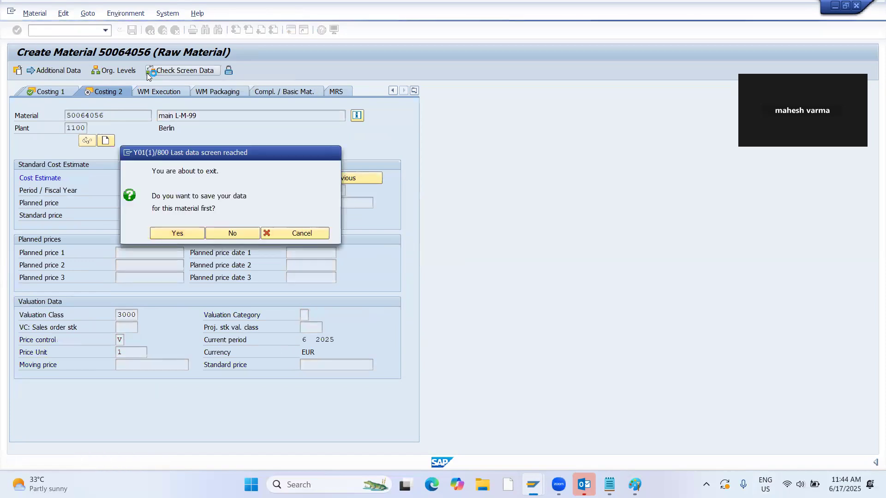
Delete item 0010, component 50064052, from material 21's BOM.
{"action": "left_click", "coordinate": [20, 203]}
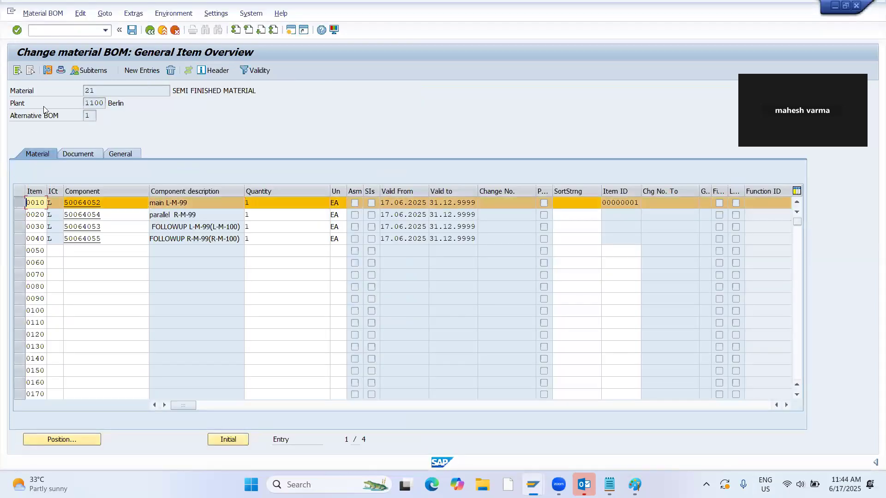
{"action": "left_click", "coordinate": [172, 71]}
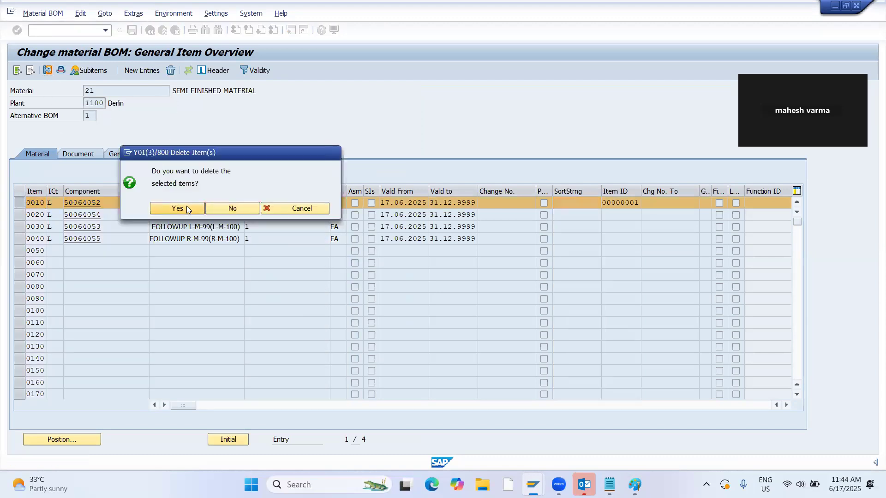
{"action": "left_click", "coordinate": [183, 206]}
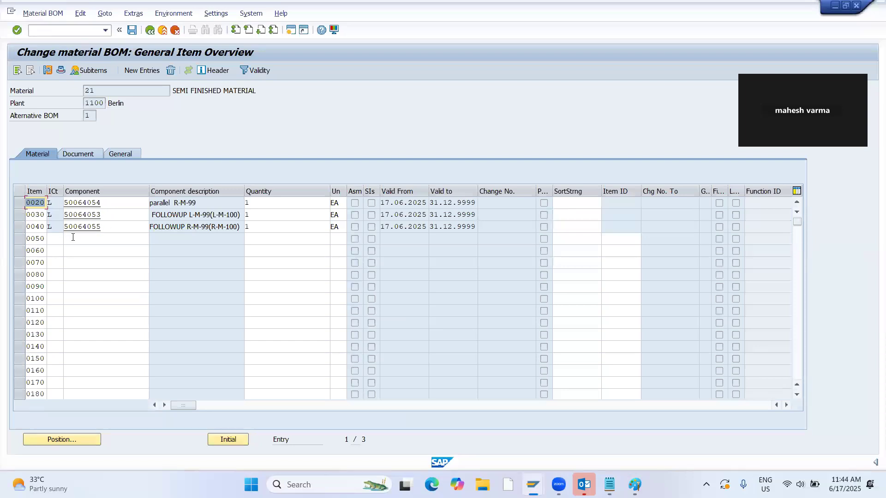
Add component 50064056 to the BOM as item 0050 with item category L and quantity 1.
{"action": "left_click", "coordinate": [49, 239]}
{"action": "type", "text": "L"}
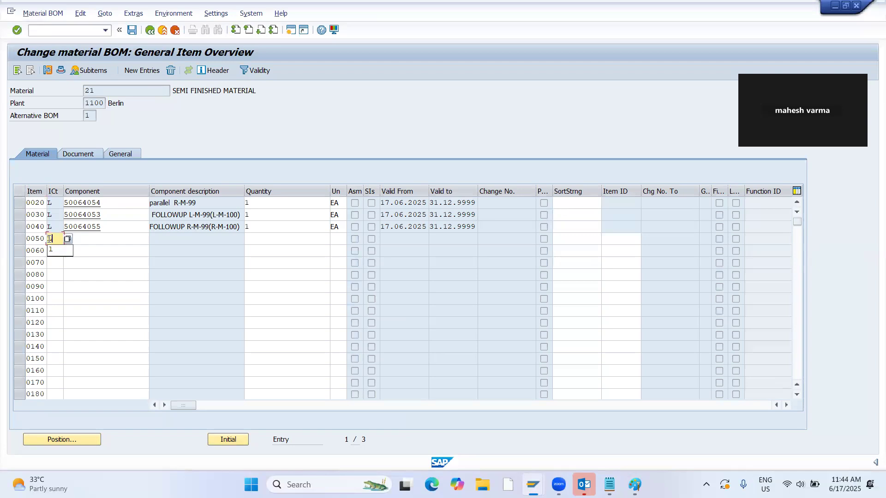
{"action": "key", "text": "Tab"}
{"action": "type", "text": "50064056"}
{"action": "key", "text": "Tab"}
{"action": "type", "text": "1"}
{"action": "key", "text": "Return"}
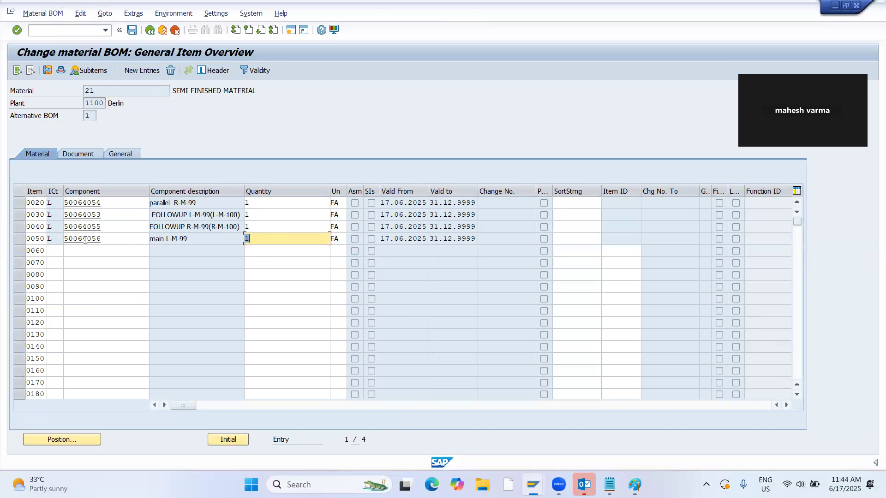
Copy the component number of item 0050 and save the changed BOM.
{"action": "left_click_drag", "start_coordinate": [105, 239], "coordinate": [62, 240]}
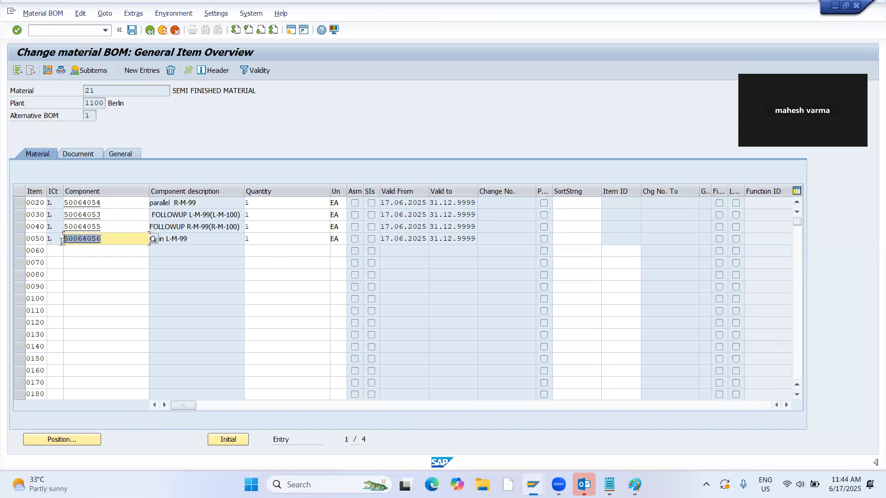
{"action": "key", "text": "ctrl+c"}
{"action": "left_click", "coordinate": [134, 30]}
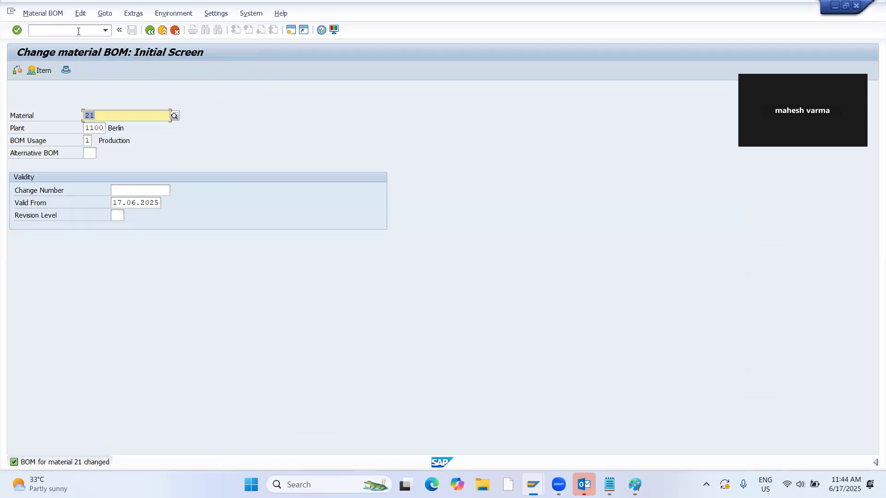
Switch to BOM display and open the item overview for material 21, selecting component 50064056.
{"action": "left_click", "coordinate": [43, 13]}
{"action": "left_click", "coordinate": [61, 68]}
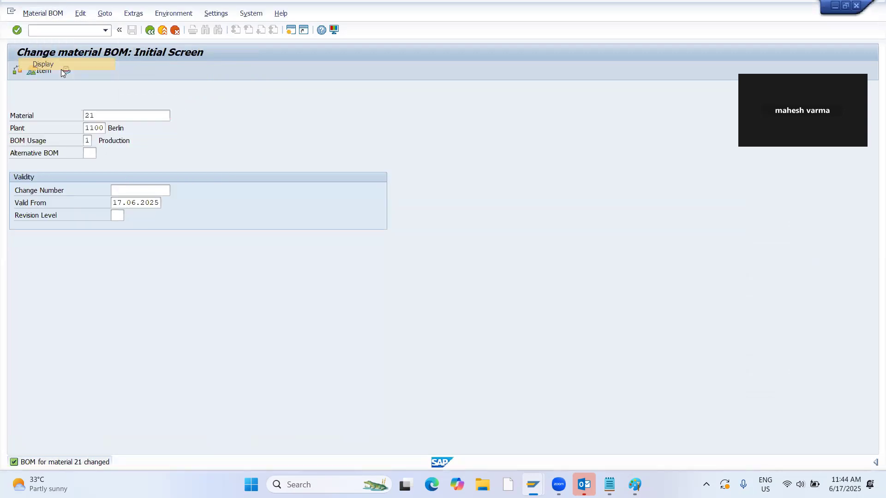
{"action": "key", "text": "Return"}
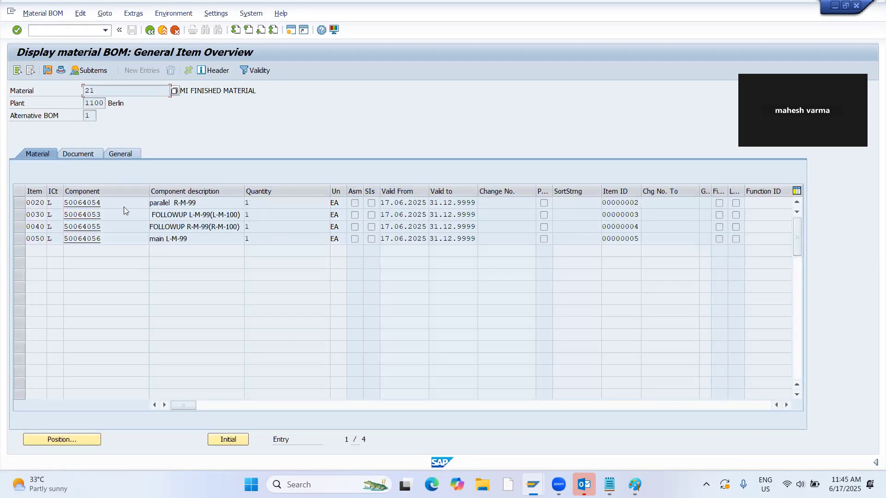
{"action": "left_click", "coordinate": [112, 242]}
Return to the material master session, start transaction MM02 and open material 50064056 for changing.
{"action": "key", "text": "alt+Tab"}
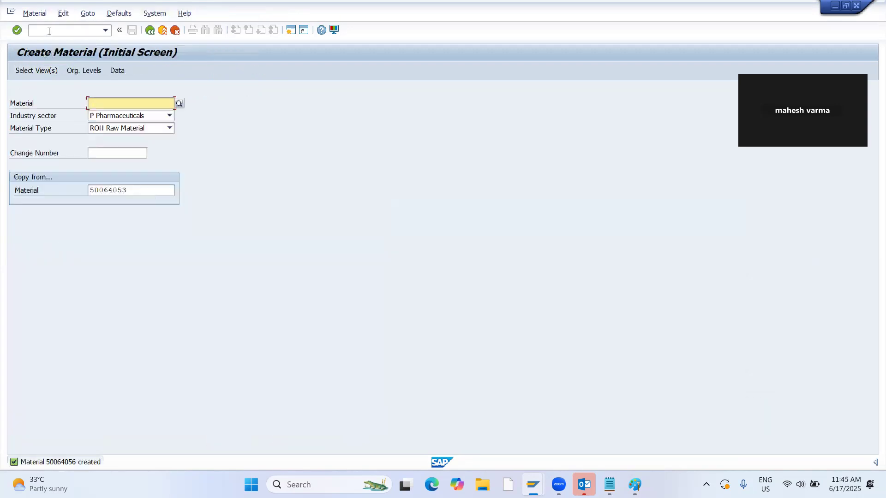
{"action": "left_click", "coordinate": [49, 31]}
{"action": "type", "text": "/nmm02"}
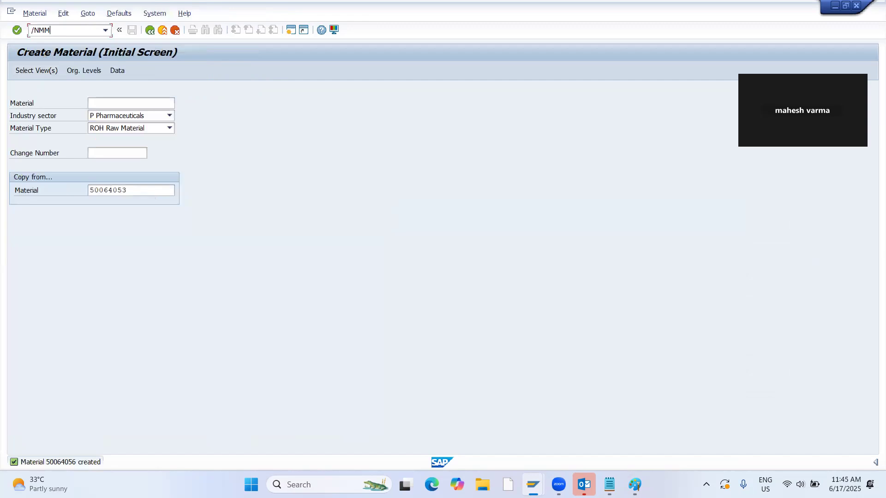
{"action": "key", "text": "Return"}
{"action": "key", "text": "Return"}
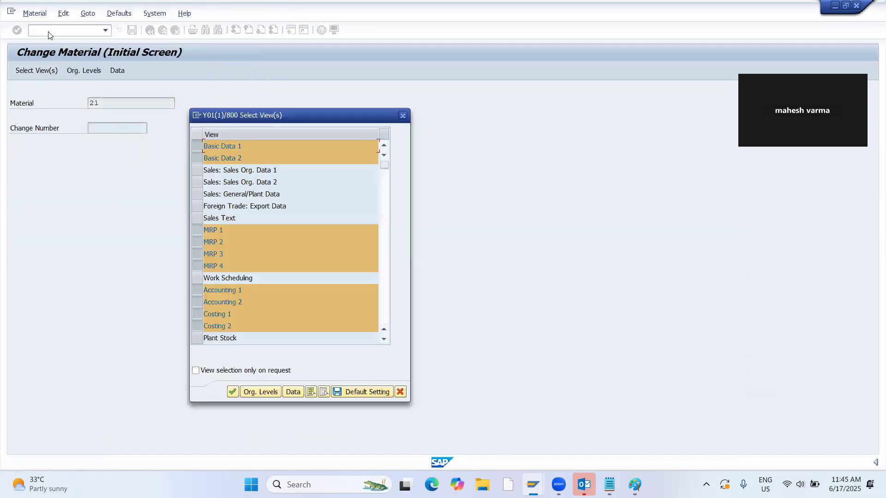
{"action": "key", "text": "Return"}
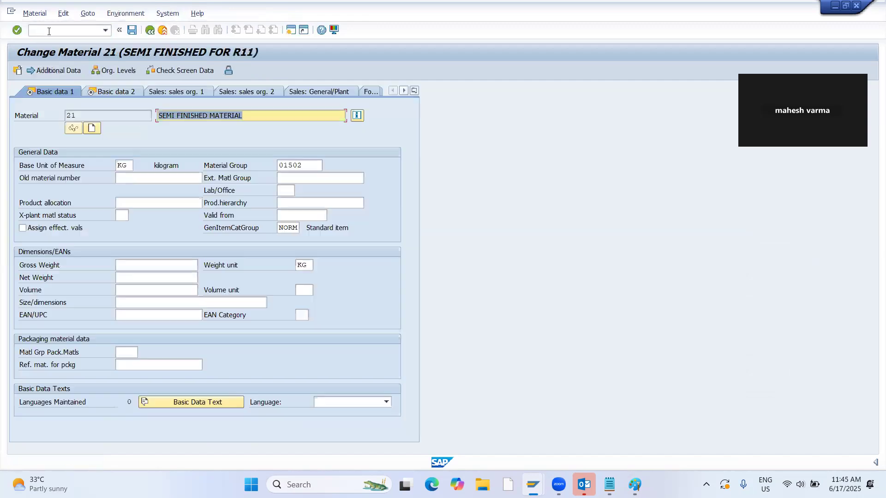
{"action": "left_click", "coordinate": [149, 31]}
{"action": "type", "text": "50064056"}
{"action": "key", "text": "Return"}
{"action": "key", "text": "Return"}
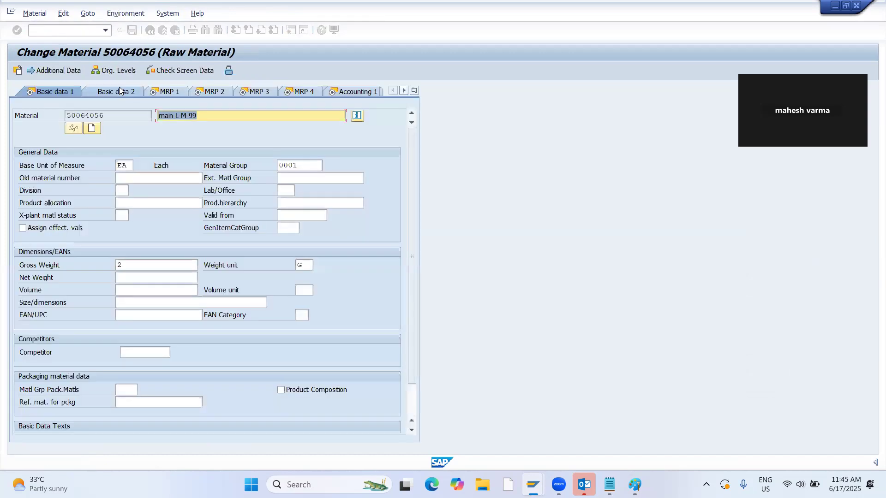
In the MRP 4 view of material 50064056, set discontinuation indicator 1 and effective-out date 17.06.2025.
{"action": "left_click", "coordinate": [304, 92]}
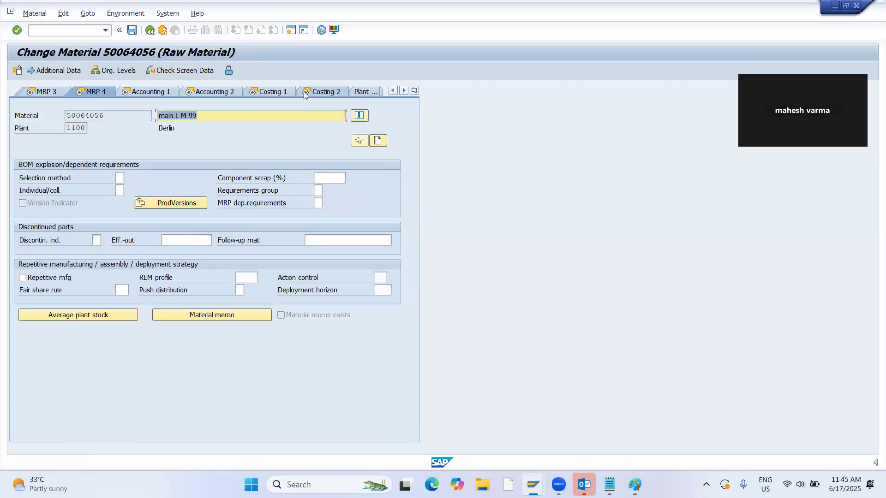
{"action": "left_click", "coordinate": [98, 242]}
{"action": "left_click", "coordinate": [107, 241]}
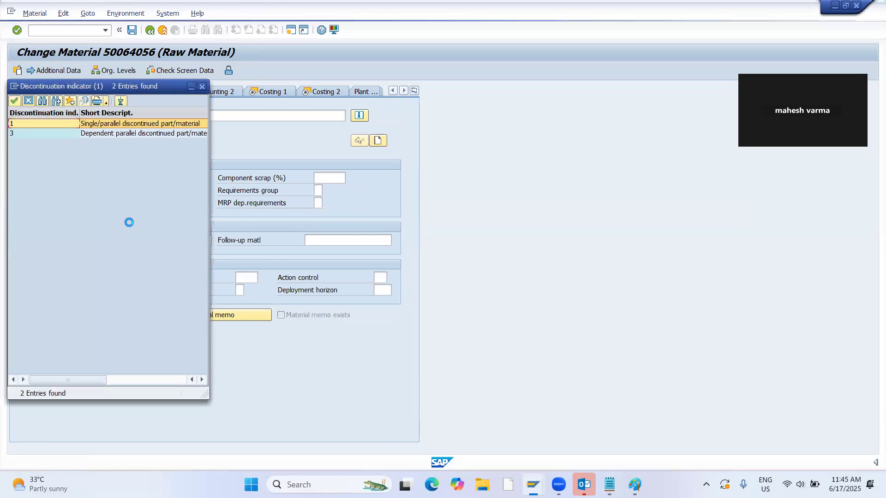
{"action": "double_click", "coordinate": [104, 124]}
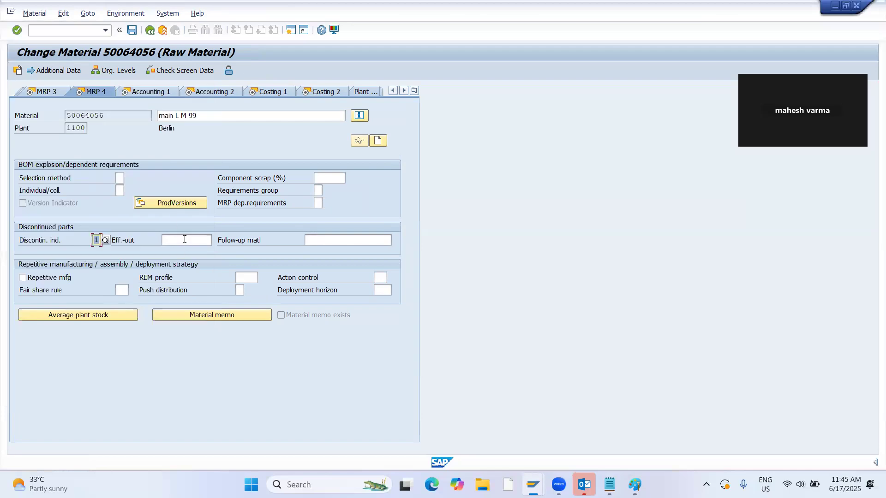
{"action": "left_click", "coordinate": [185, 239]}
{"action": "type", "text": "17.06.2025"}
{"action": "key", "text": "ctrl+s"}
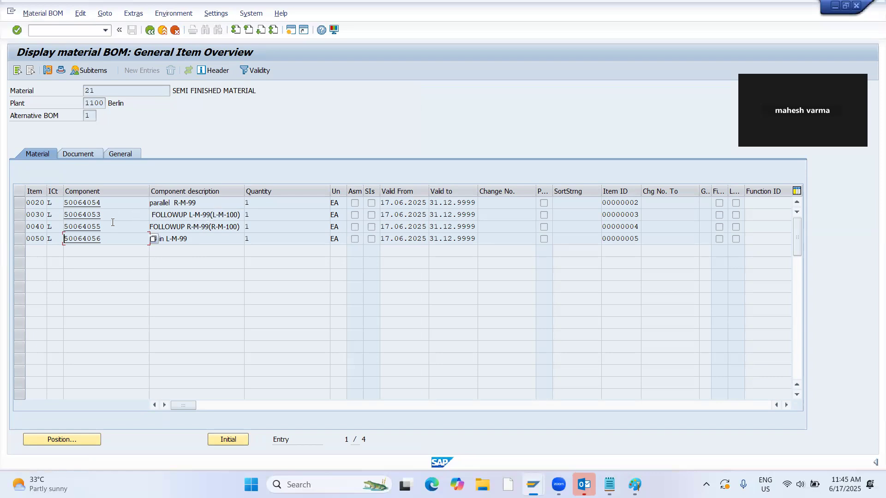
Copy component number 50064053 from the displayed BOM, enter it as the follow-up material and accept the MRP 4 view.
{"action": "left_click_drag", "start_coordinate": [116, 215], "coordinate": [62, 215]}
{"action": "left_click", "coordinate": [61, 218]}
{"action": "key", "text": "alt+Tab"}
{"action": "left_click", "coordinate": [322, 240]}
{"action": "key", "text": "ctrl+v"}
{"action": "key", "text": "Return"}
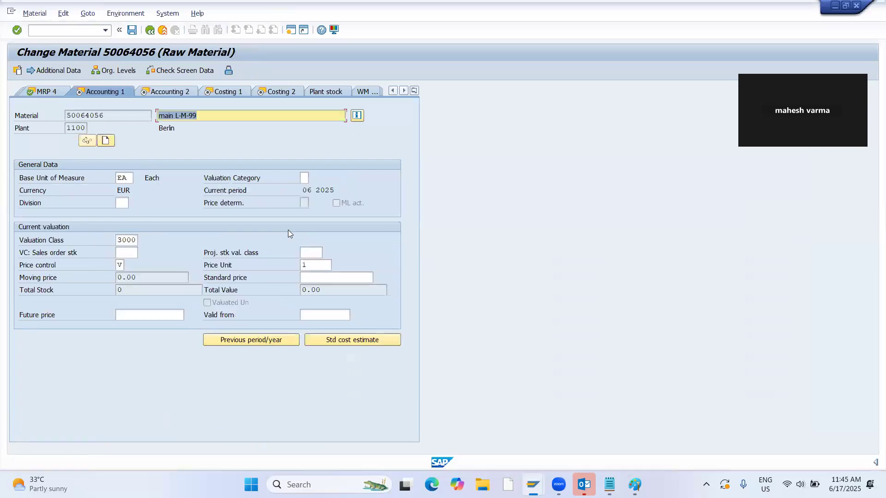
Accept the accounting and costing views of material 50064056 and save the changes.
{"action": "key", "text": "Return"}
{"action": "key", "text": "Return"}
{"action": "key", "text": "Return"}
{"action": "key", "text": "Return"}
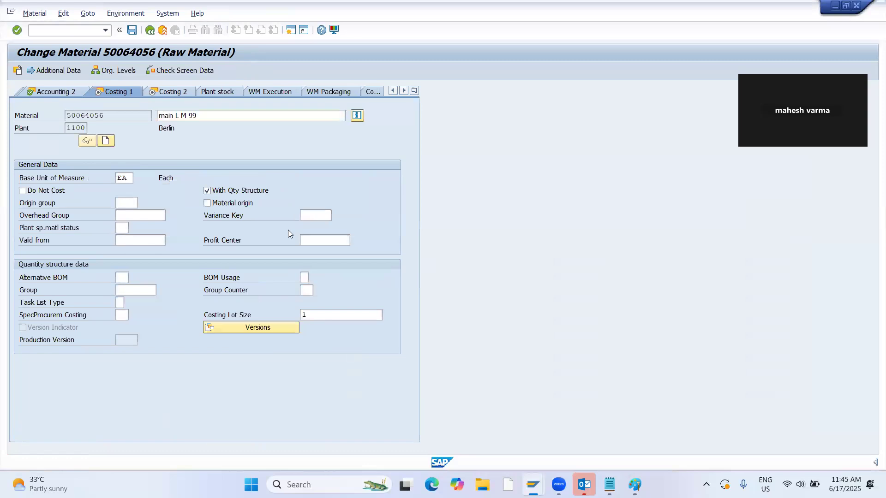
{"action": "left_click", "coordinate": [190, 234]}
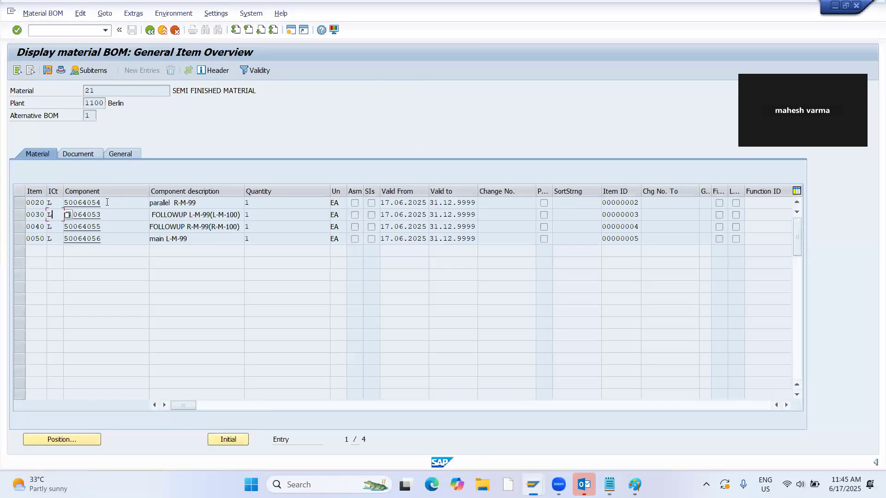
Copy component number 50064054 from the displayed BOM and open that material for changing.
{"action": "left_click_drag", "start_coordinate": [107, 202], "coordinate": [55, 204]}
{"action": "key", "text": "ctrl+c"}
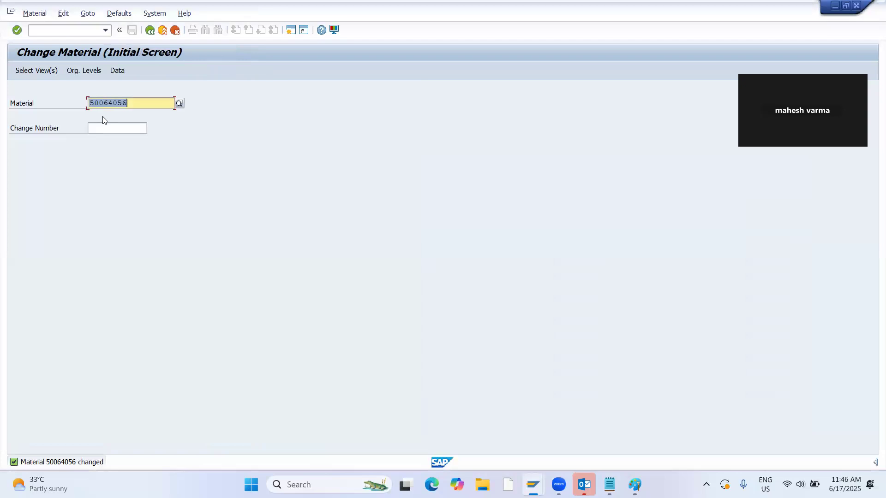
{"action": "key", "text": "ctrl+v"}
{"action": "key", "text": "Return"}
{"action": "key", "text": "Return"}
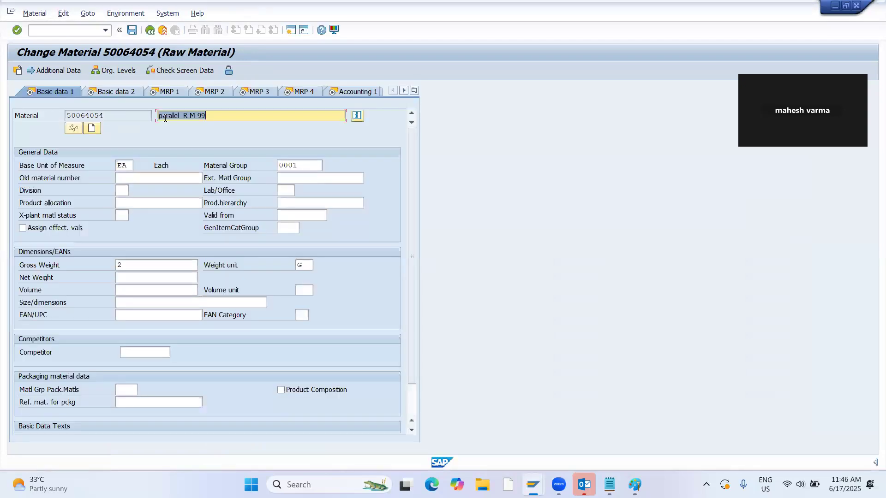
In the MRP 4 view of material 50064054, set discontinuation indicator 3 and effective-out date 17.06.2025.
{"action": "left_click", "coordinate": [300, 92]}
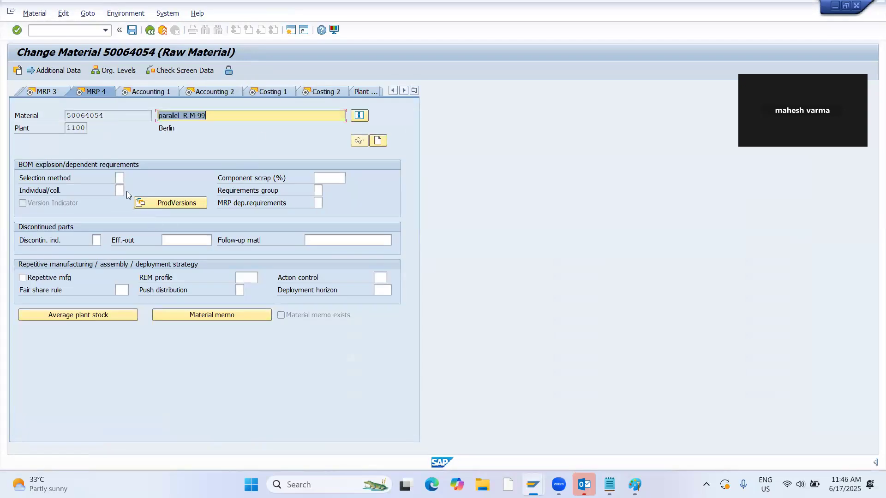
{"action": "left_click", "coordinate": [96, 239]}
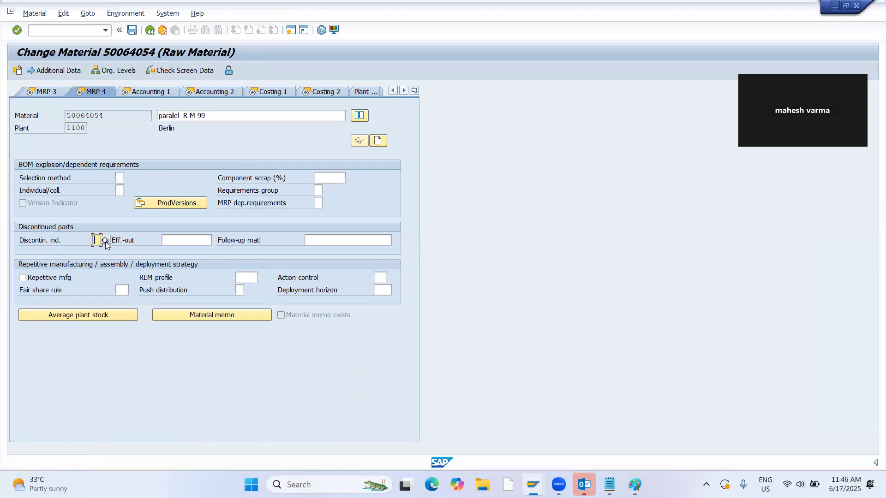
{"action": "key", "text": "F4"}
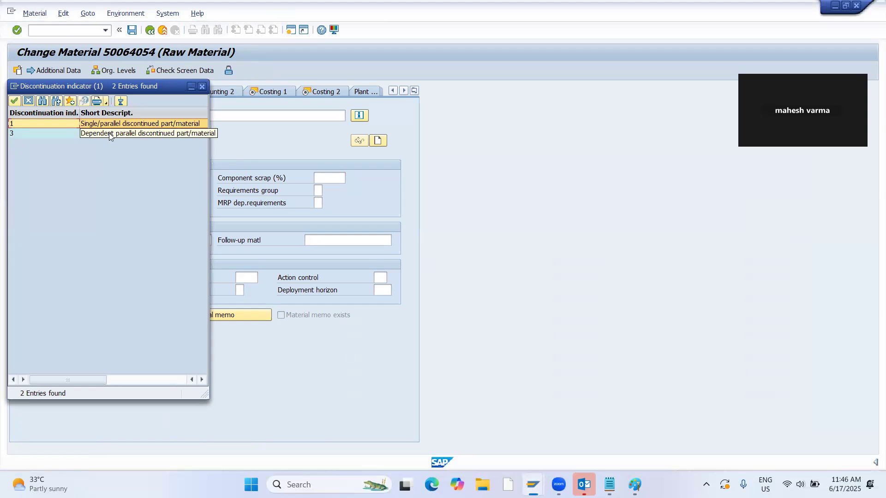
{"action": "double_click", "coordinate": [109, 134]}
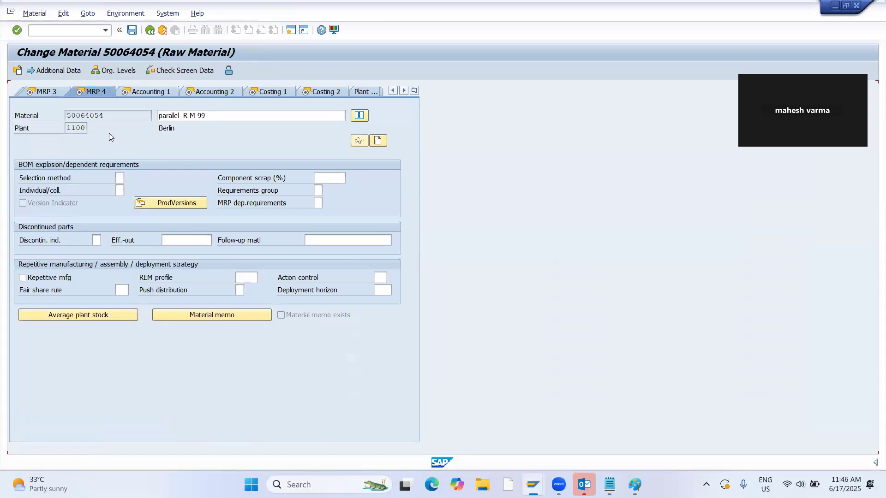
{"action": "left_click", "coordinate": [185, 239]}
{"action": "left_click", "coordinate": [215, 240]}
{"action": "double_click", "coordinate": [169, 241]}
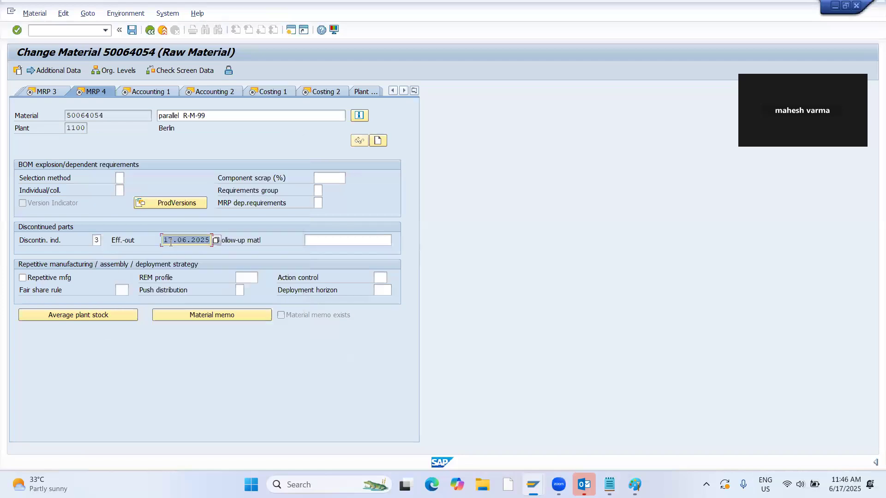
Copy component number 50064055 from the displayed BOM and enter it as the follow-up material of 50064054.
{"action": "left_click", "coordinate": [343, 243]}
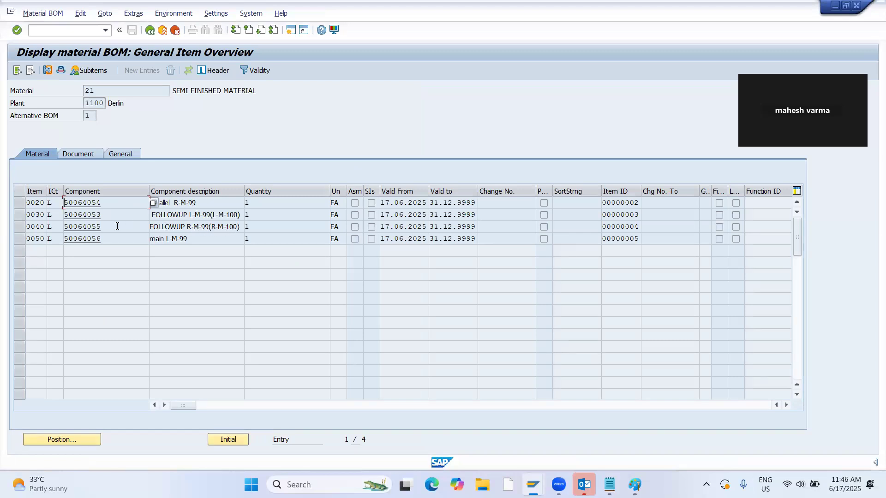
{"action": "left_click_drag", "start_coordinate": [118, 226], "coordinate": [62, 229]}
{"action": "key", "text": "ctrl+c"}
{"action": "key", "text": "alt+Tab"}
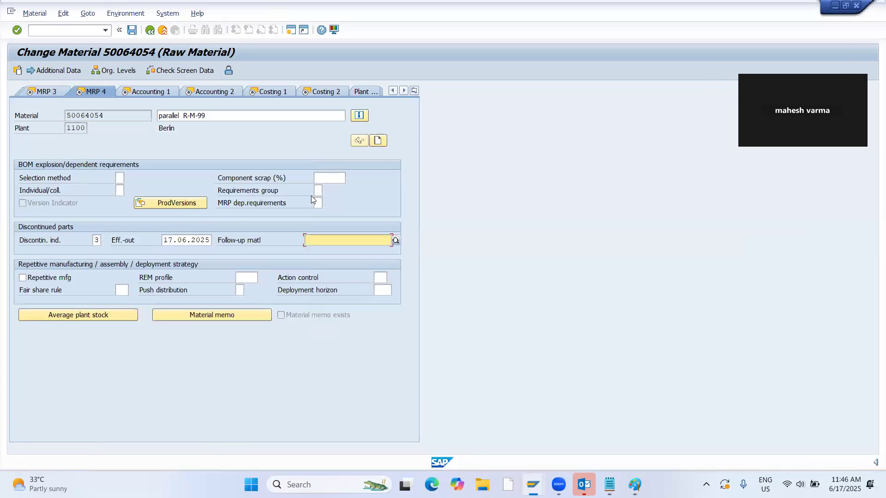
{"action": "key", "text": "Return"}
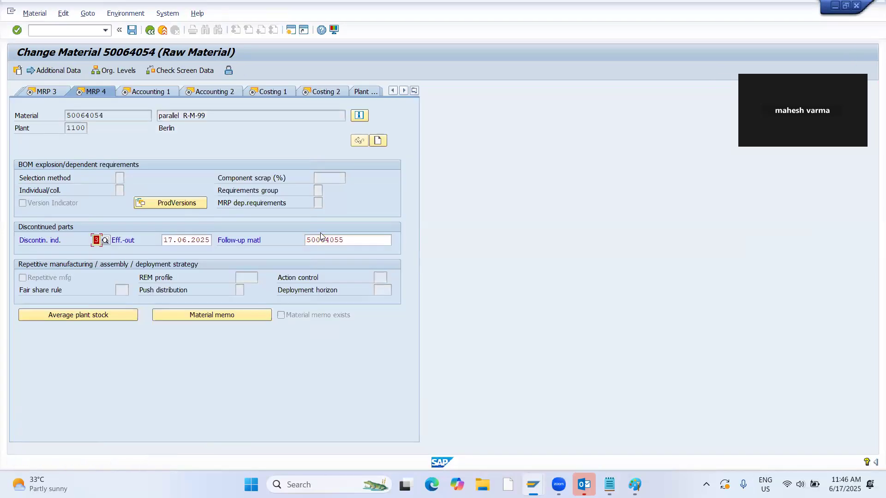
Accept the MRP, accounting and costing views of material 50064054 and save the changes.
{"action": "key", "text": "Return"}
{"action": "key", "text": "Return"}
{"action": "key", "text": "Return"}
{"action": "key", "text": "Return"}
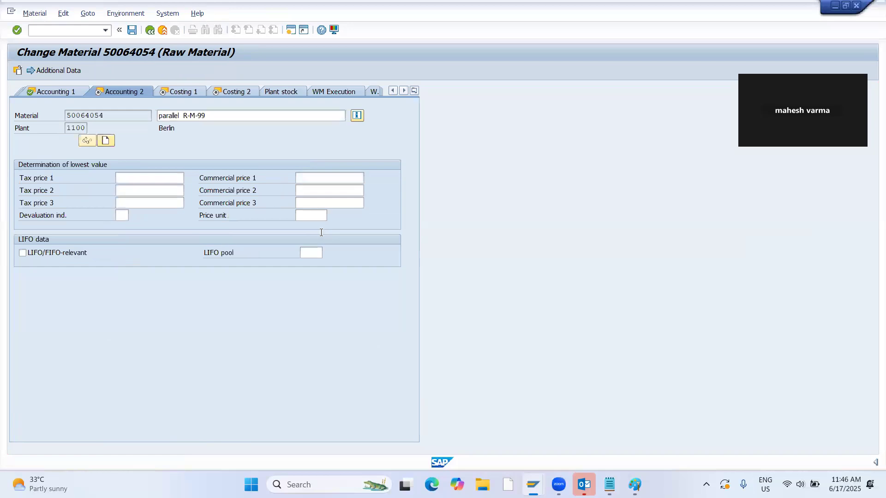
{"action": "key", "text": "Return"}
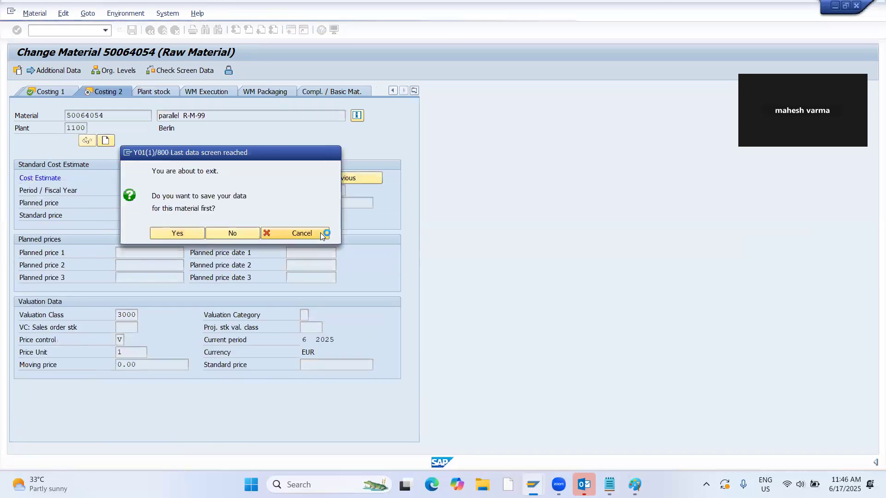
{"action": "left_click", "coordinate": [167, 228]}
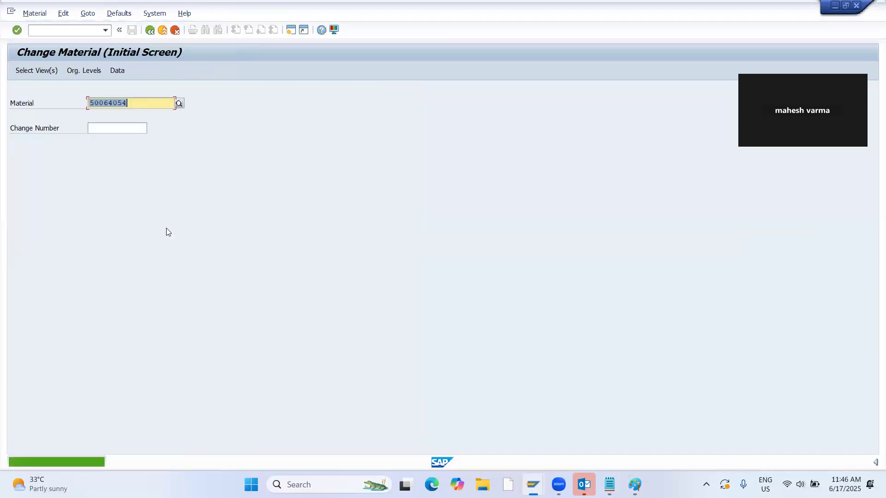
Switch to the BOM session and open material 21's production BOM in plant 1100 for changing.
{"action": "key", "text": "alt+Tab"}
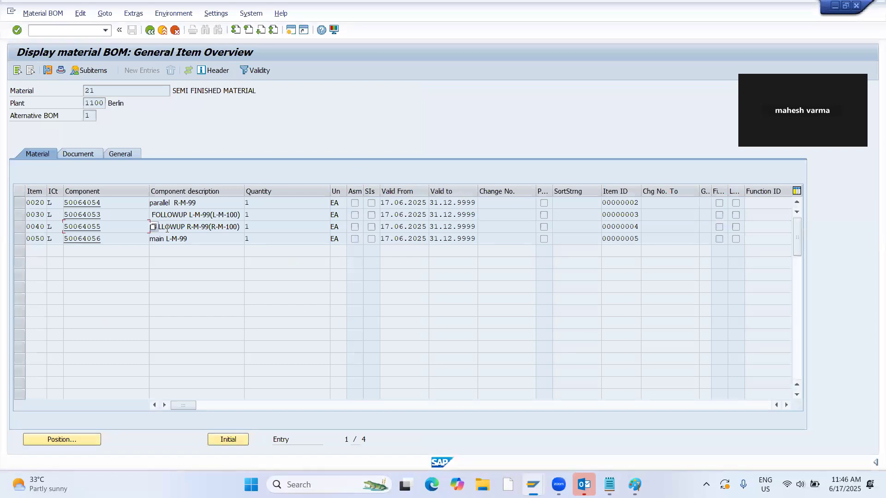
{"action": "left_click", "coordinate": [43, 13]}
{"action": "left_click", "coordinate": [44, 52]}
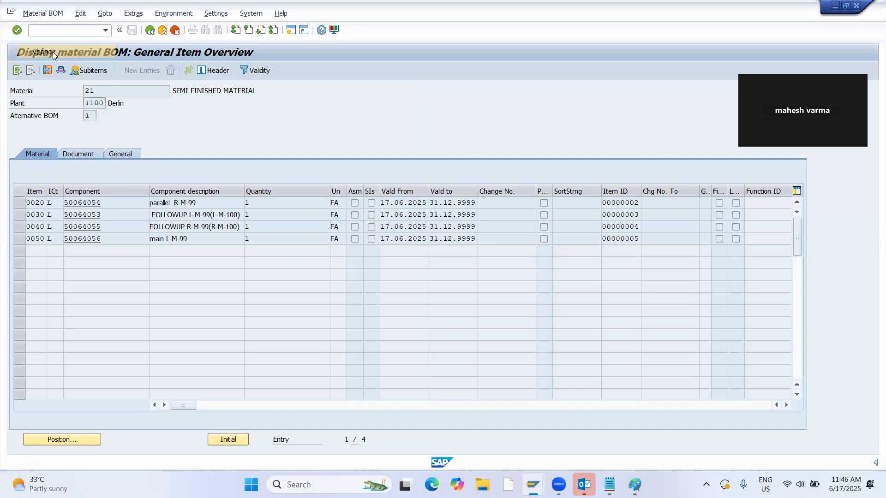
{"action": "key", "text": "Return"}
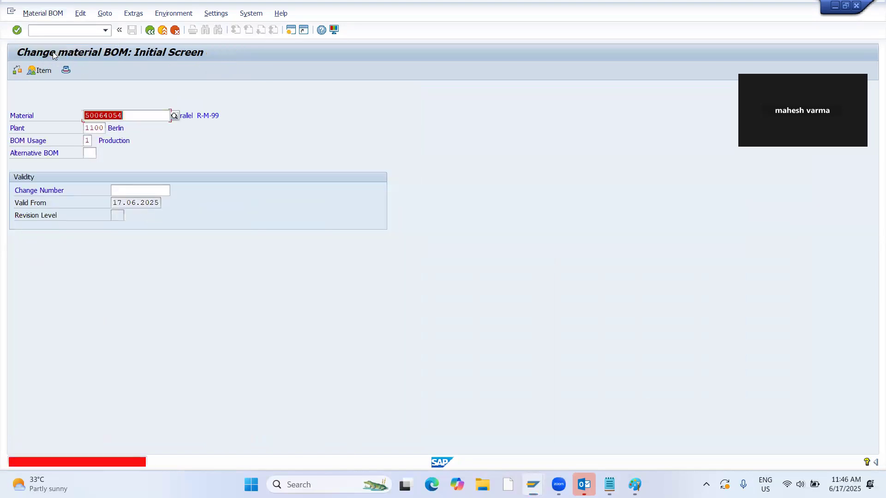
{"action": "key", "text": "BackSpace"}
{"action": "key", "text": "Down"}
{"action": "key", "text": "Down"}
{"action": "key", "text": "Return"}
{"action": "key", "text": "Return"}
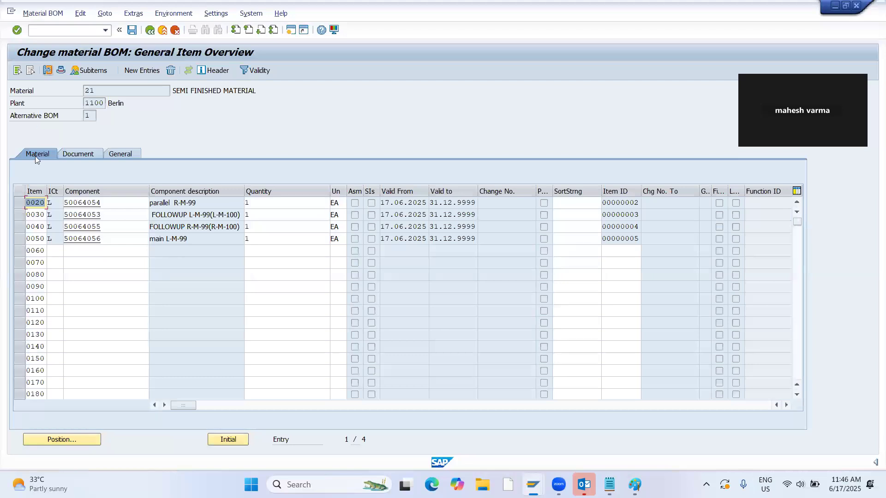
Assign discontinuation group 01 to BOM item 0050, component 50064056, and return to the item overview.
{"action": "double_click", "coordinate": [35, 239]}
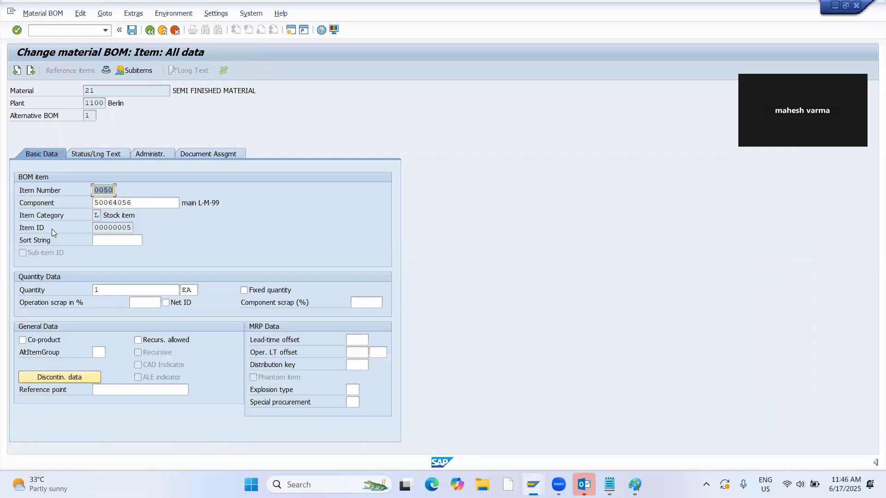
{"action": "left_click", "coordinate": [55, 376]}
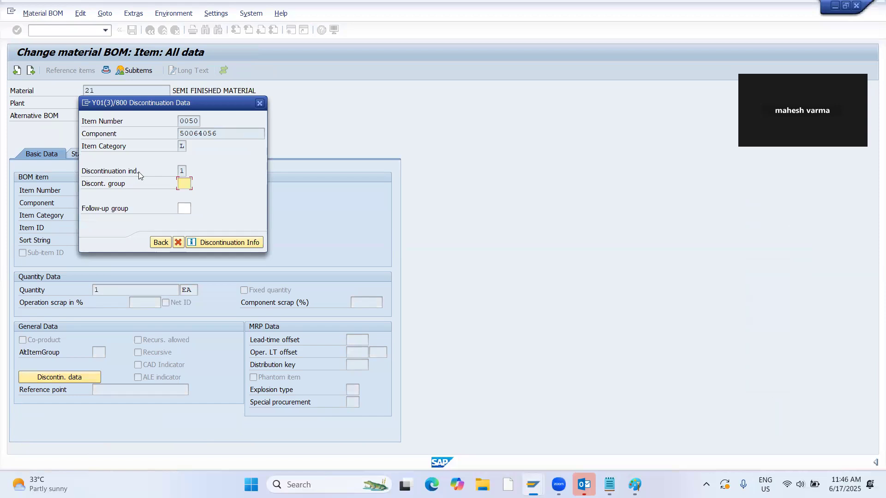
{"action": "type", "text": "01"}
{"action": "double_click", "coordinate": [188, 181]}
{"action": "left_click", "coordinate": [164, 243]}
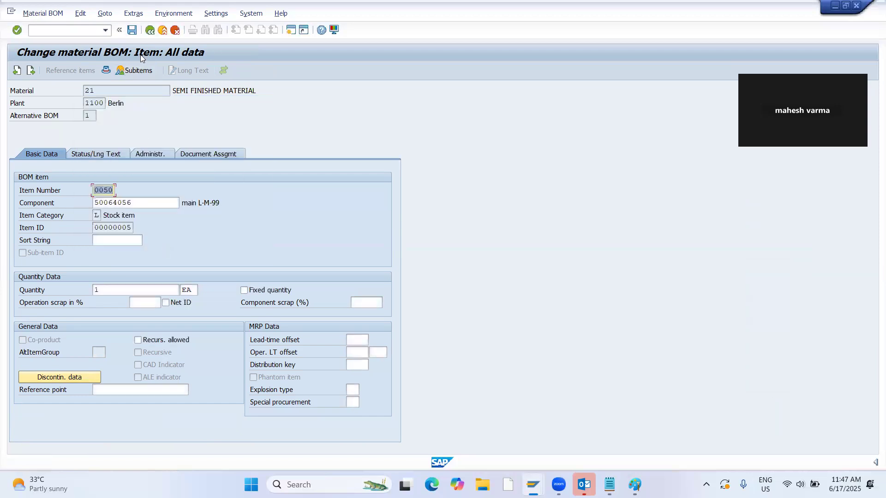
{"action": "left_click", "coordinate": [149, 30]}
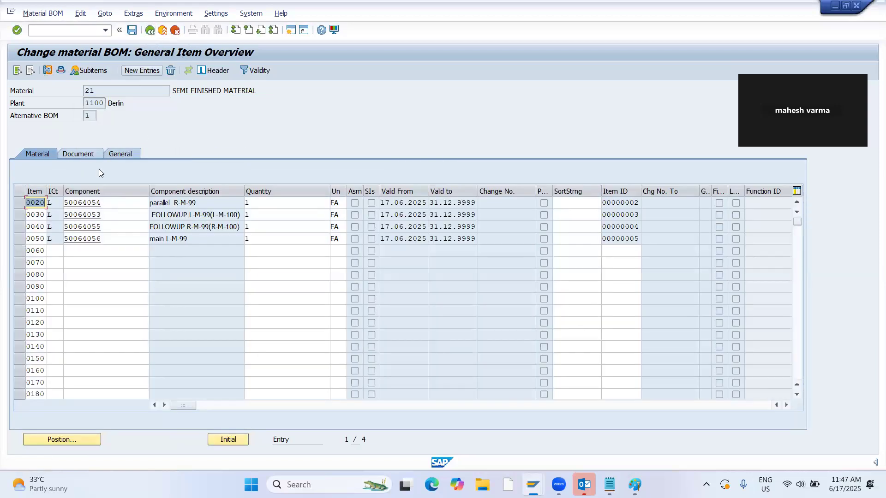
Assign discontinuation group 01 to BOM item 0020, component 50064054, and return to the item overview.
{"action": "double_click", "coordinate": [33, 203]}
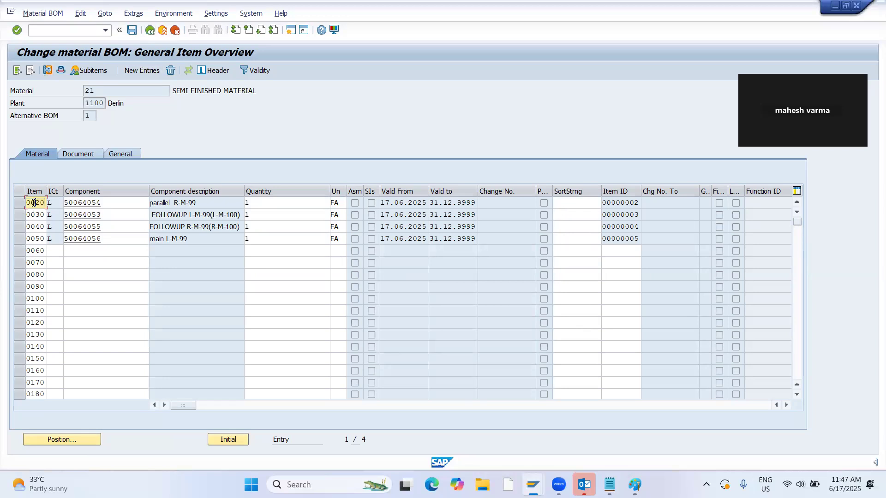
{"action": "left_click", "coordinate": [59, 376]}
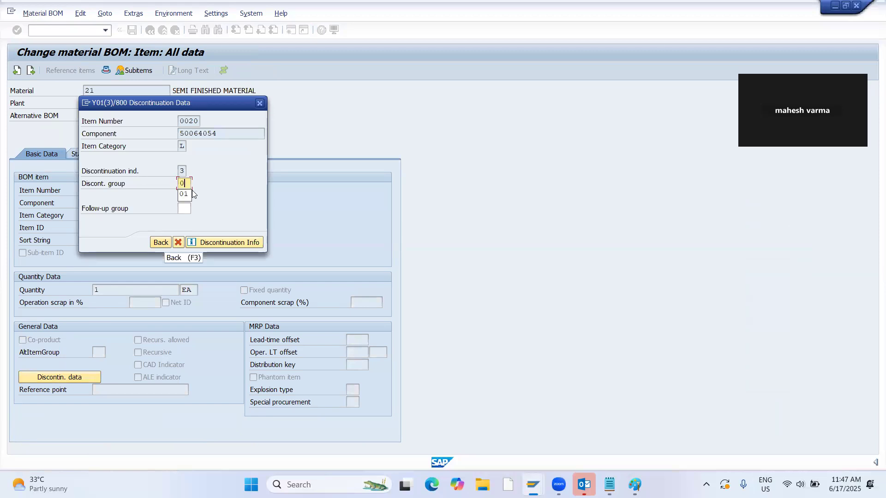
{"action": "left_click", "coordinate": [164, 242]}
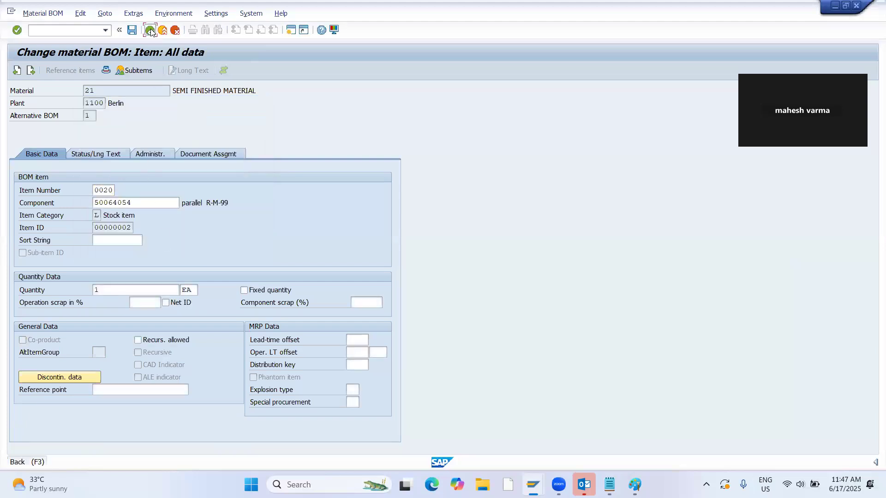
{"action": "left_click", "coordinate": [150, 30]}
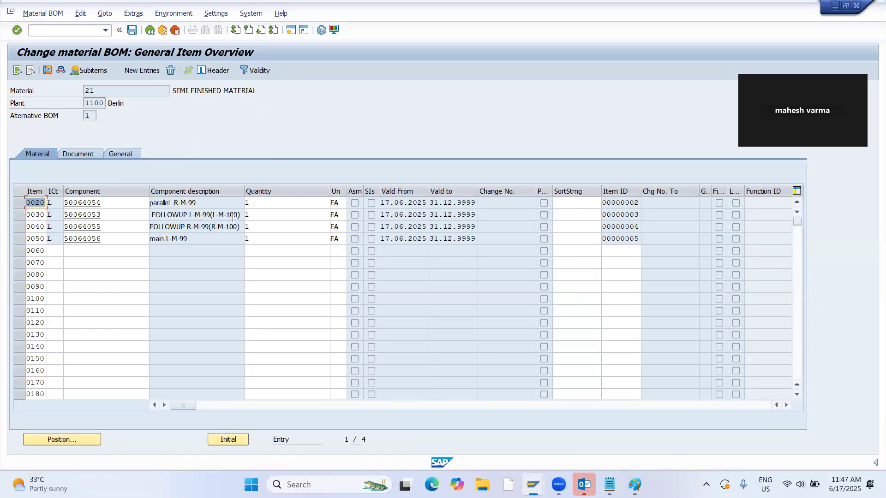
Assign follow-up group 01 to BOM item 0030, component 50064053, and return to the item overview.
{"action": "double_click", "coordinate": [40, 215]}
{"action": "left_click", "coordinate": [63, 376]}
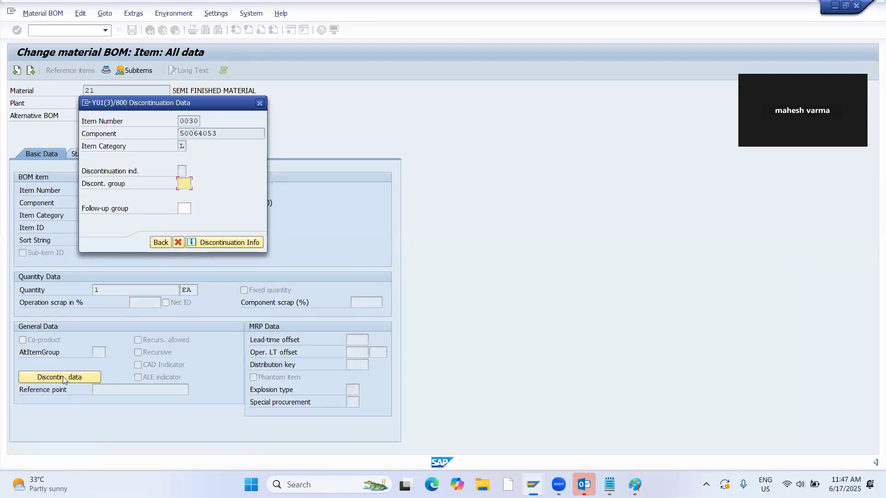
{"action": "left_click", "coordinate": [185, 207]}
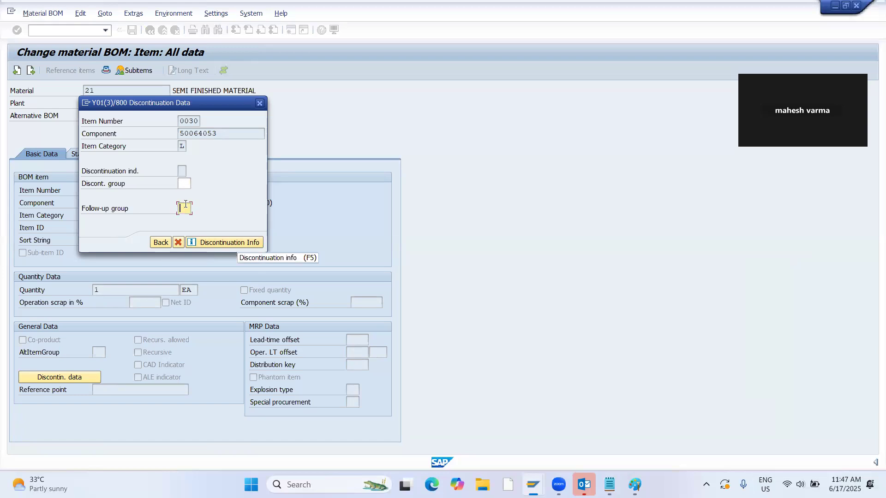
{"action": "type", "text": "01"}
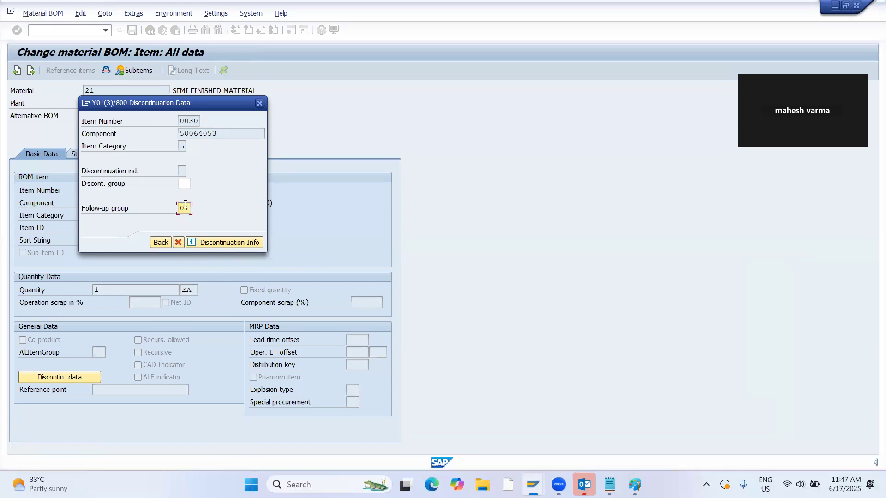
{"action": "left_click", "coordinate": [157, 244]}
{"action": "left_click", "coordinate": [150, 30]}
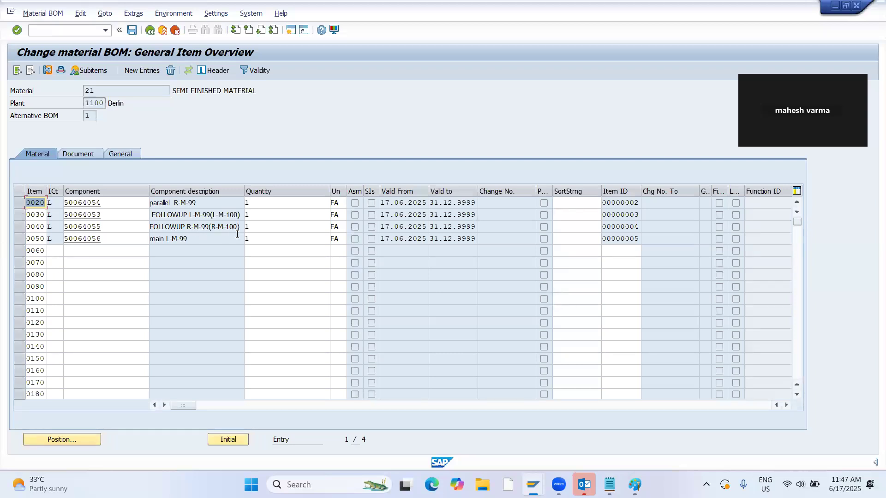
Assign follow-up group 01 to BOM item 0040, component 50064055, and save the BOM.
{"action": "double_click", "coordinate": [36, 228]}
{"action": "left_click", "coordinate": [76, 377]}
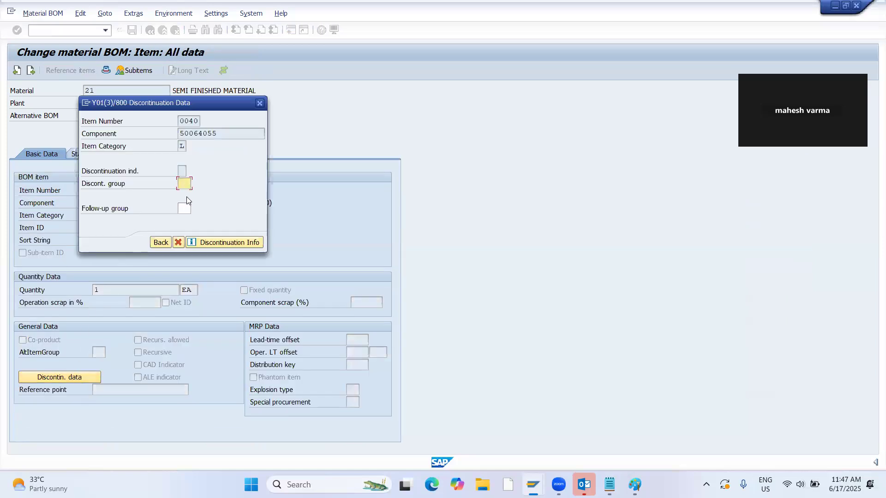
{"action": "left_click", "coordinate": [184, 209]}
{"action": "type", "text": "01"}
{"action": "key", "text": "Return"}
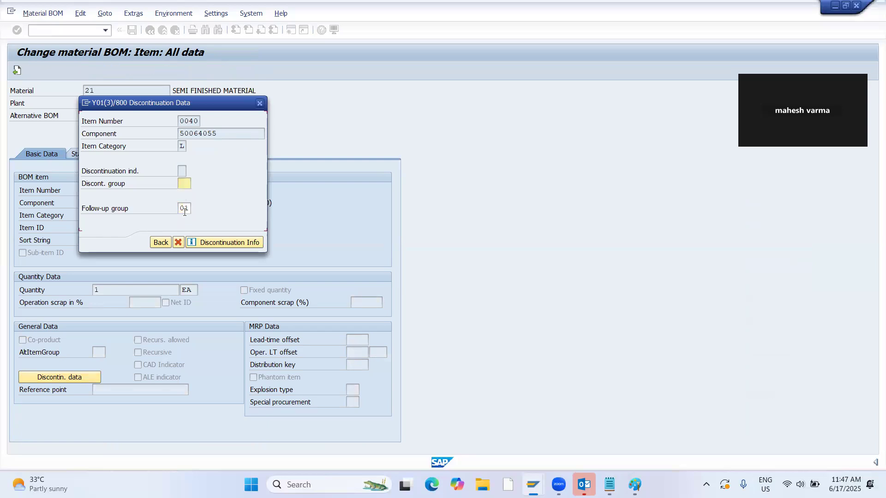
{"action": "left_click", "coordinate": [161, 242]}
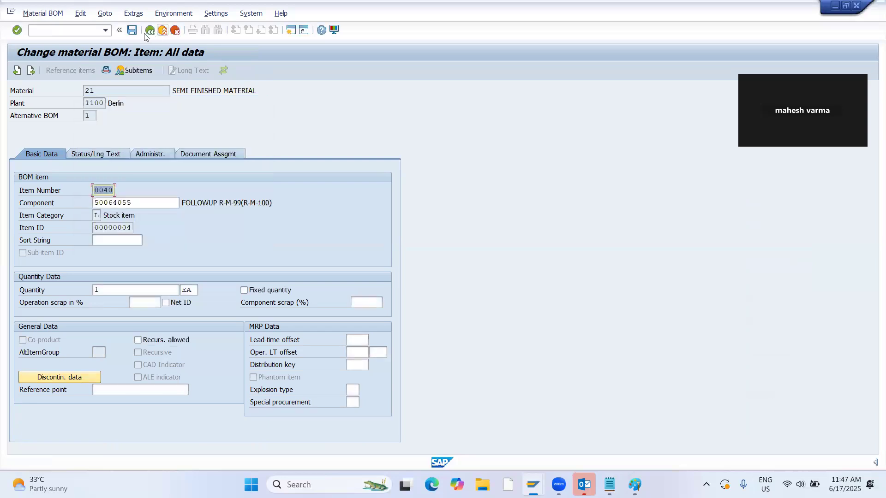
{"action": "left_click", "coordinate": [132, 30]}
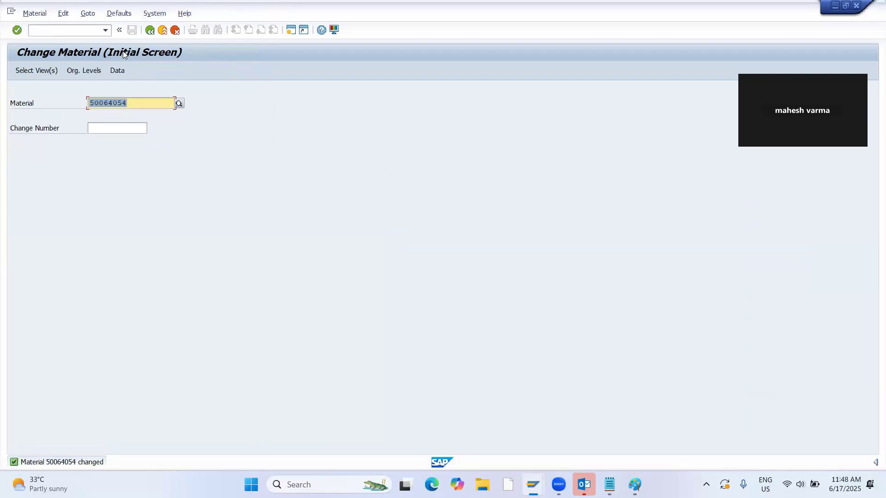
Run transaction /NMD04 to show the stock/requirements list of material 21 in plant 1100.
{"action": "left_click", "coordinate": [35, 13]}
{"action": "key", "text": "Escape"}
{"action": "left_click", "coordinate": [71, 32]}
{"action": "type", "text": "/NMD04"}
{"action": "key", "text": "Return"}
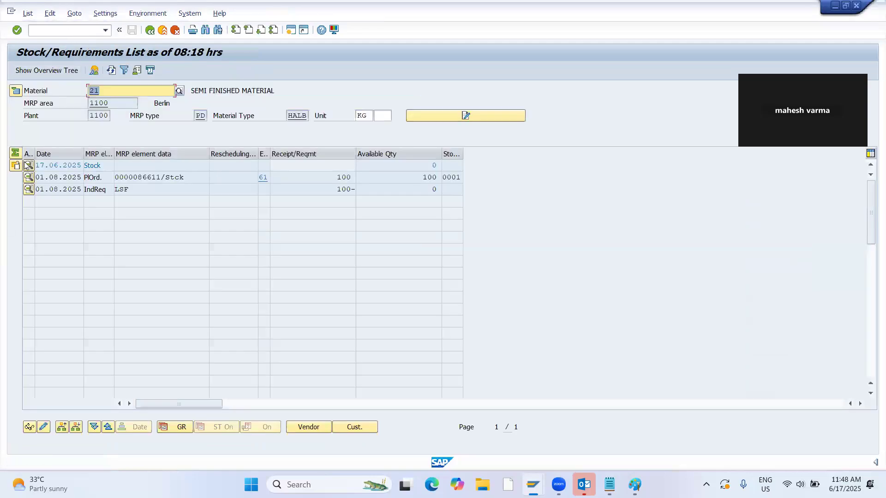
Open material 21's planned order dated 01.08.2025 for changing and delete it.
{"action": "left_click", "coordinate": [28, 177]}
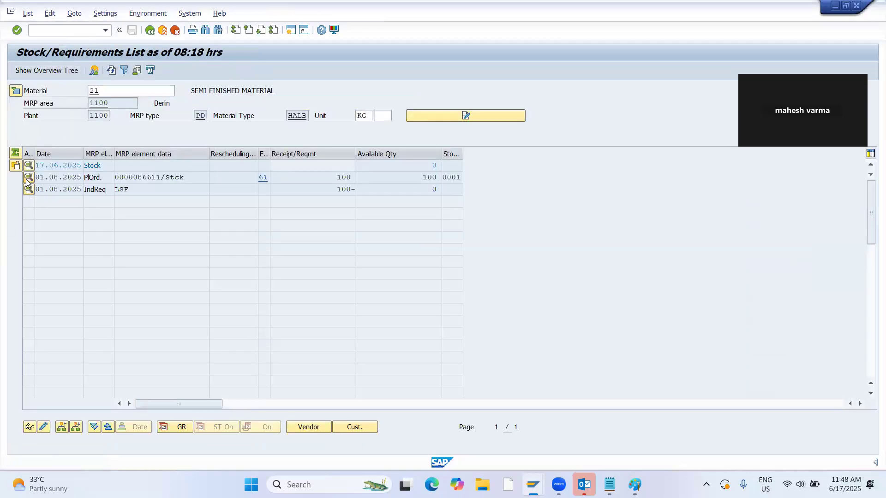
{"action": "left_click", "coordinate": [55, 256]}
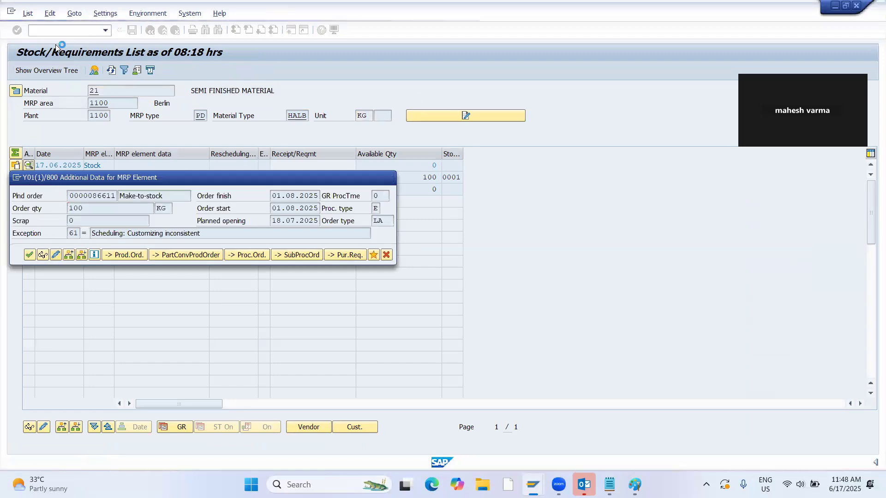
{"action": "left_click", "coordinate": [17, 71]}
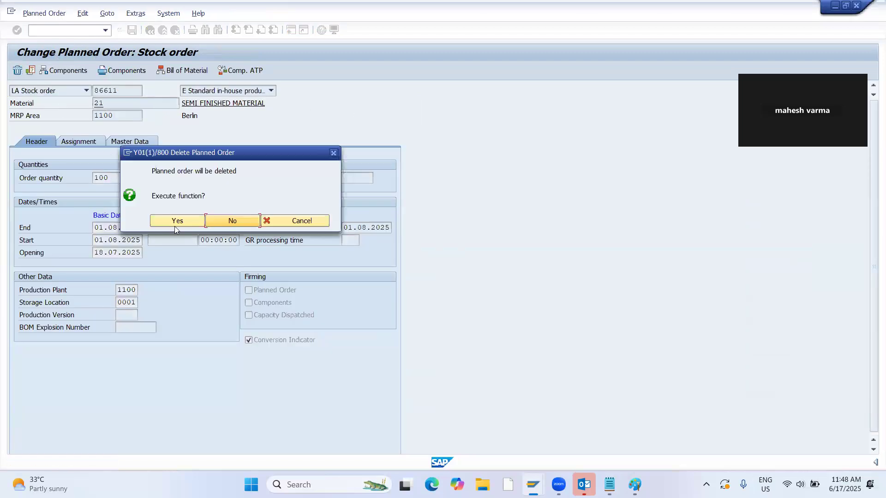
{"action": "left_click", "coordinate": [163, 219]}
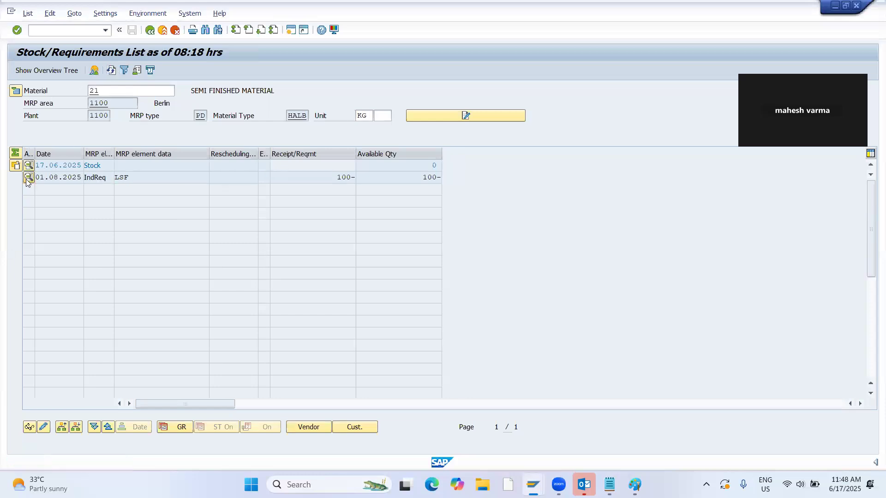
Clear material 21's planned independent requirement for month 08.2025, save, and refresh the stock/requirements list.
{"action": "left_click", "coordinate": [29, 177]}
{"action": "left_click", "coordinate": [348, 242]}
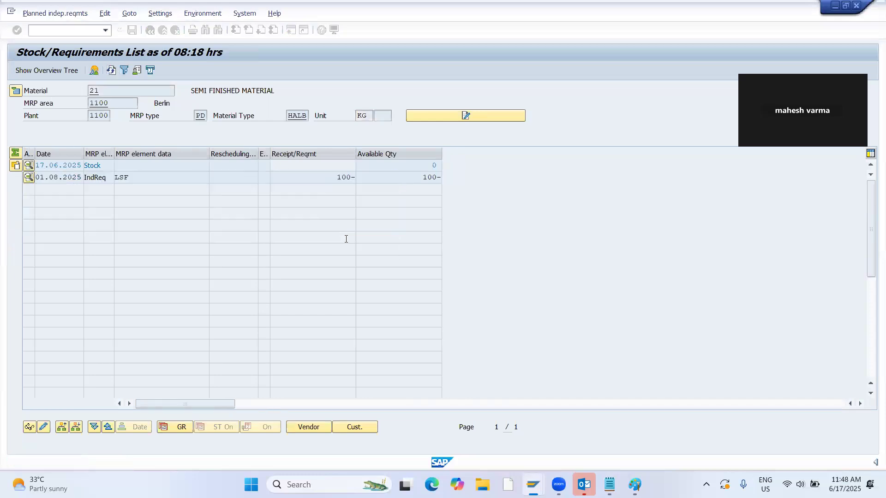
{"action": "double_click", "coordinate": [259, 153]}
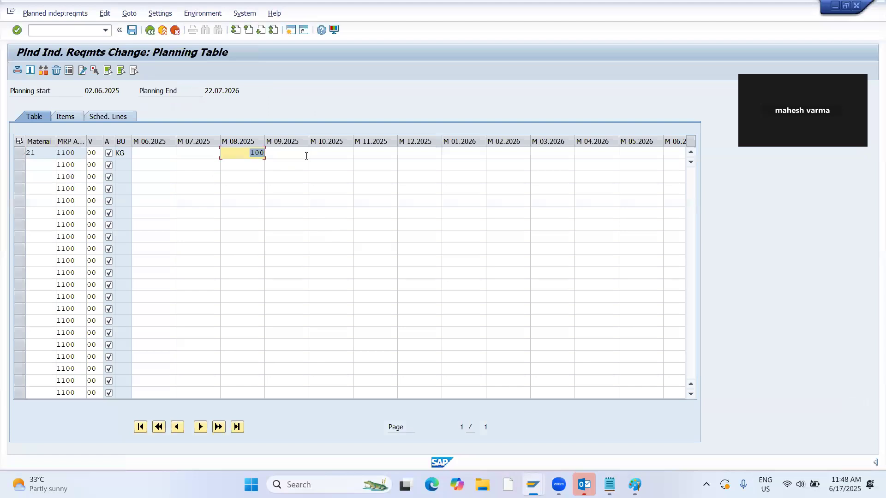
{"action": "left_click", "coordinate": [132, 30]}
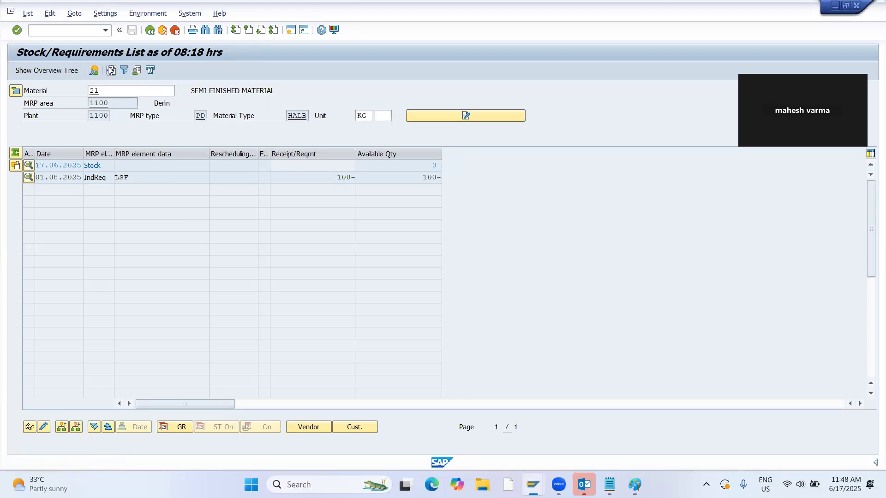
{"action": "left_click", "coordinate": [111, 70]}
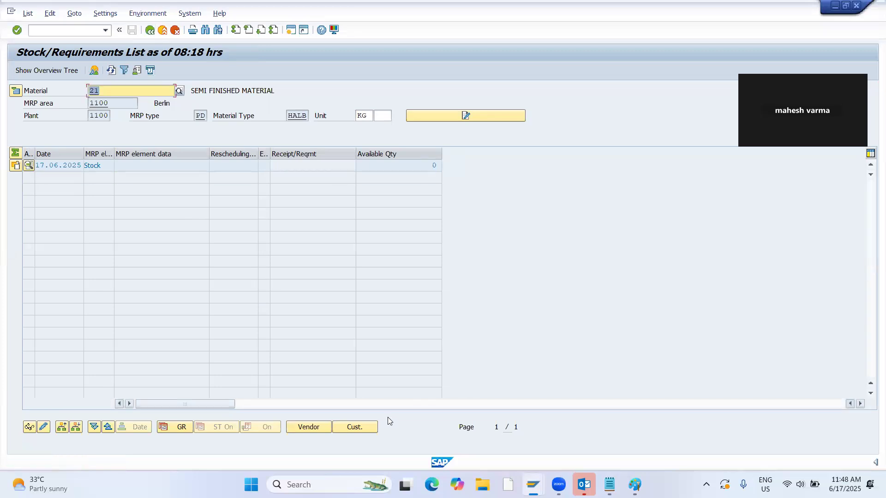
Switch to Paint and review the main and parallel discontinuation diagram.
{"action": "left_click", "coordinate": [635, 485]}
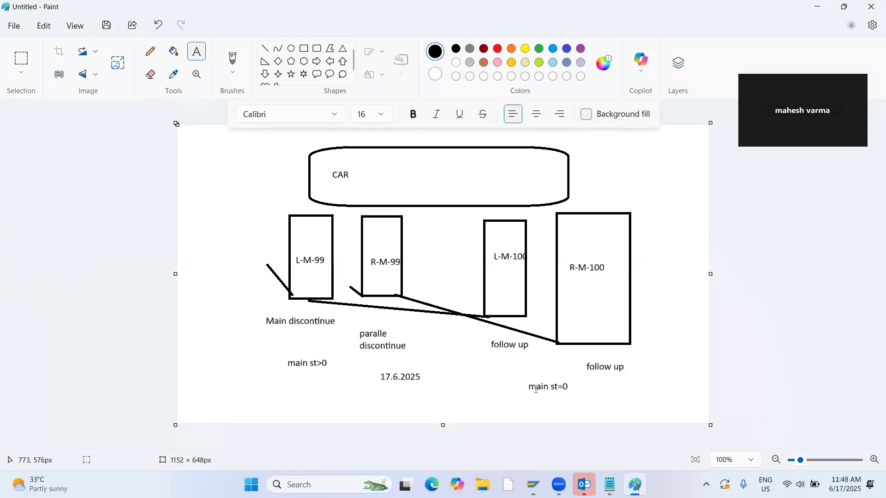
{"action": "left_click", "coordinate": [521, 384]}
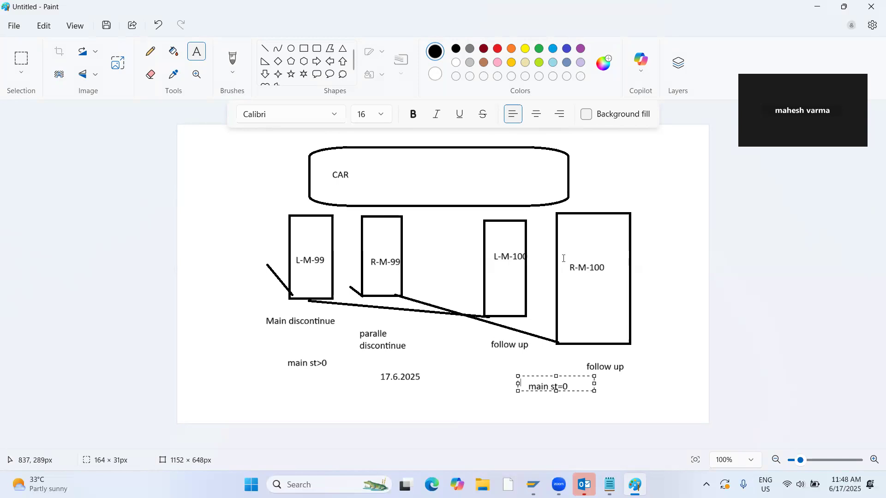
Switch to SAP, run transaction /NCS03 to display material 21's BOM in plant 1100, and select component number 50064056 of item 0050.
{"action": "key", "text": "alt+Tab"}
{"action": "key", "text": "alt+Tab"}
{"action": "key", "text": "alt+Tab"}
{"action": "key", "text": "alt+Tab"}
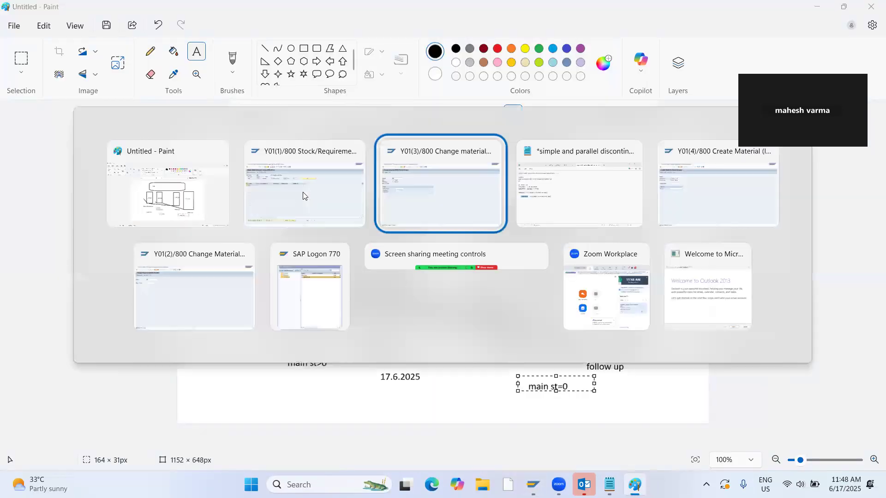
{"action": "key", "text": "alt+Tab"}
{"action": "key", "text": "alt+Tab"}
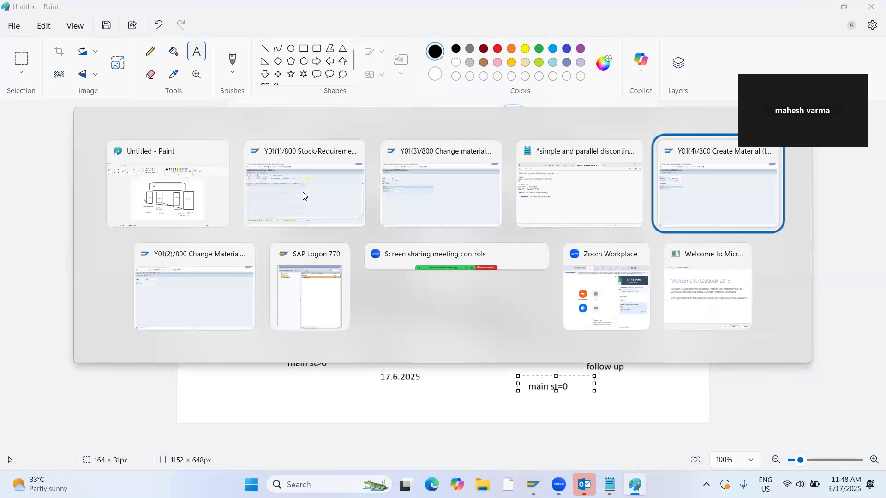
{"action": "left_click", "coordinate": [43, 31]}
{"action": "type", "text": "/NCS03"}
{"action": "key", "text": "Return"}
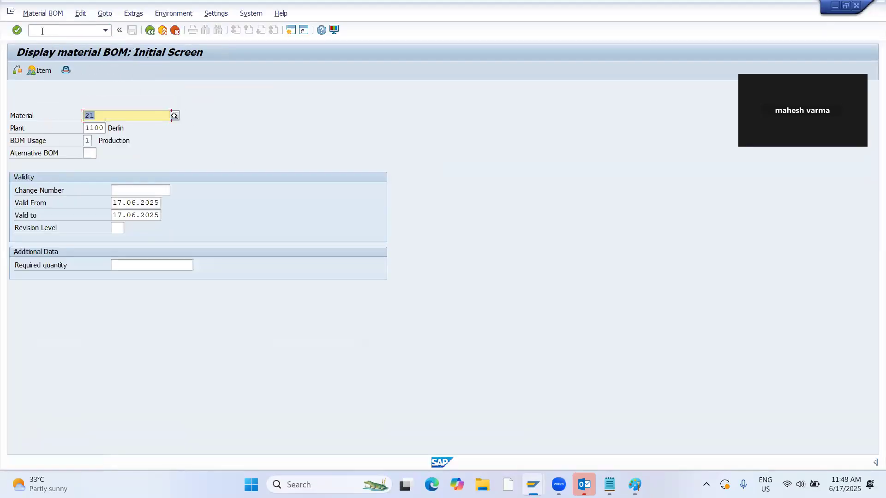
{"action": "key", "text": "Return"}
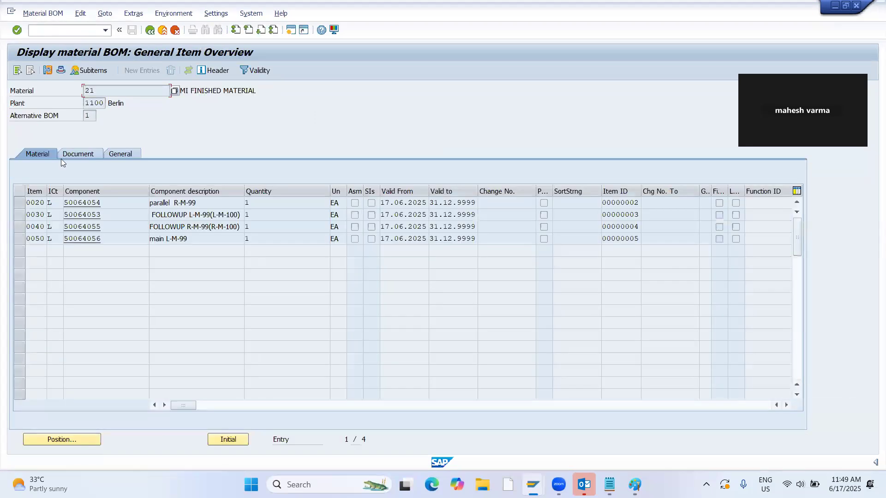
{"action": "left_click_drag", "start_coordinate": [103, 239], "coordinate": [65, 246]}
{"action": "key", "text": "ctrl+c"}
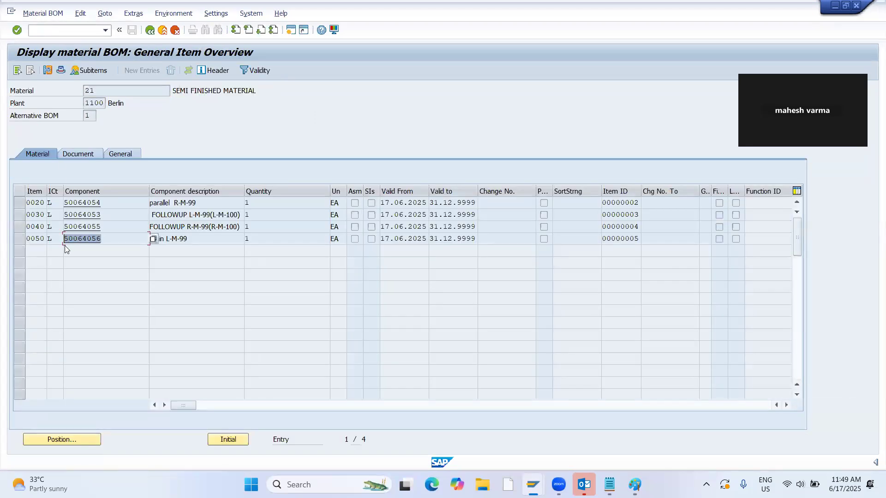
Display the stock overview of material 50064056 and compare it with the discontinuation diagram in Paint.
{"action": "key", "text": "alt+Tab"}
{"action": "key", "text": "alt+Tab"}
{"action": "left_click", "coordinate": [72, 30]}
{"action": "type", "text": "/NMM02"}
{"action": "key", "text": "Return"}
{"action": "key", "text": "ctrl+v"}
{"action": "left_click", "coordinate": [18, 70]}
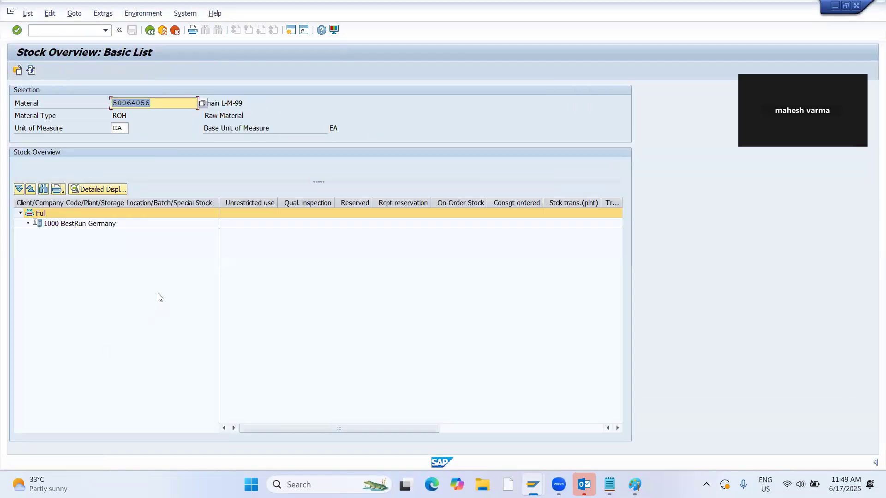
{"action": "key", "text": "alt+Tab"}
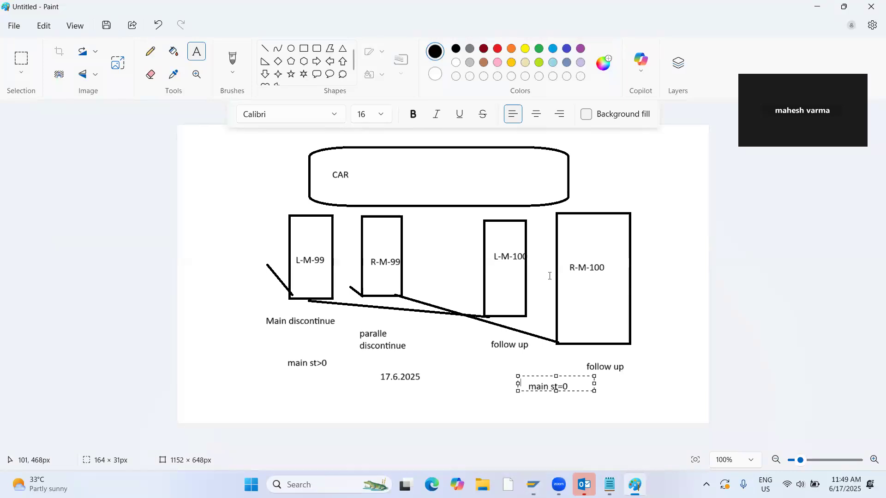
{"action": "key", "text": "alt+Tab"}
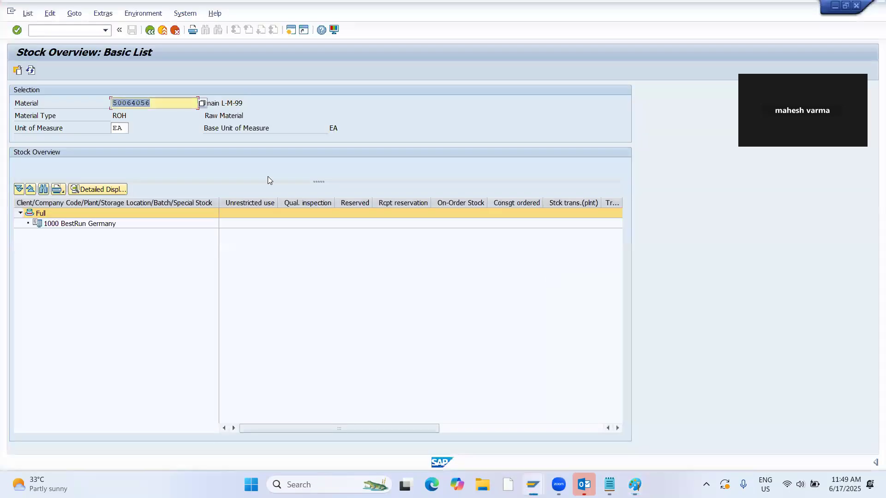
Create a planned independent requirement of 150 for material 21 in month 08.2025 and save it.
{"action": "left_click", "coordinate": [51, 30]}
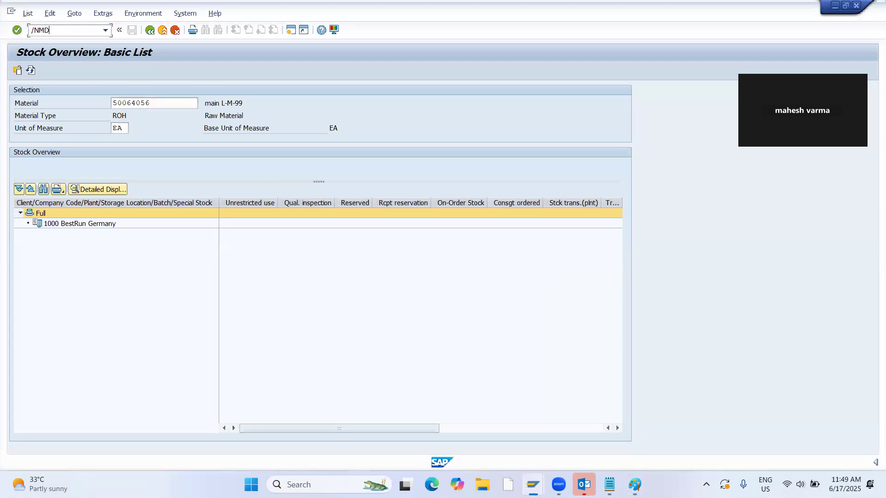
{"action": "key", "text": "Return"}
{"action": "key", "text": "BackSpace"}
{"action": "type", "text": "21"}
{"action": "key", "text": "Return"}
{"action": "key", "text": "Tab"}
{"action": "key", "text": "Tab"}
{"action": "key", "text": "Tab"}
{"action": "key", "text": "Tab"}
{"action": "key", "text": "Tab"}
{"action": "type", "text": "150"}
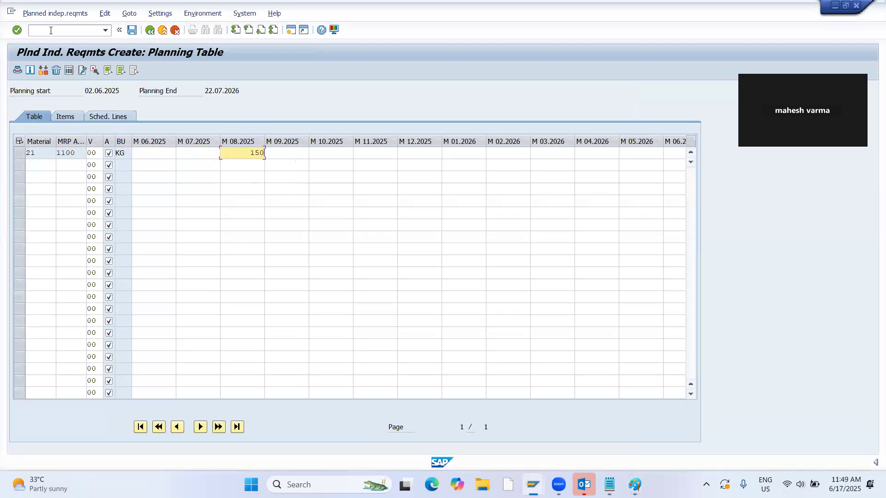
{"action": "key", "text": "Return"}
{"action": "left_click", "coordinate": [132, 30]}
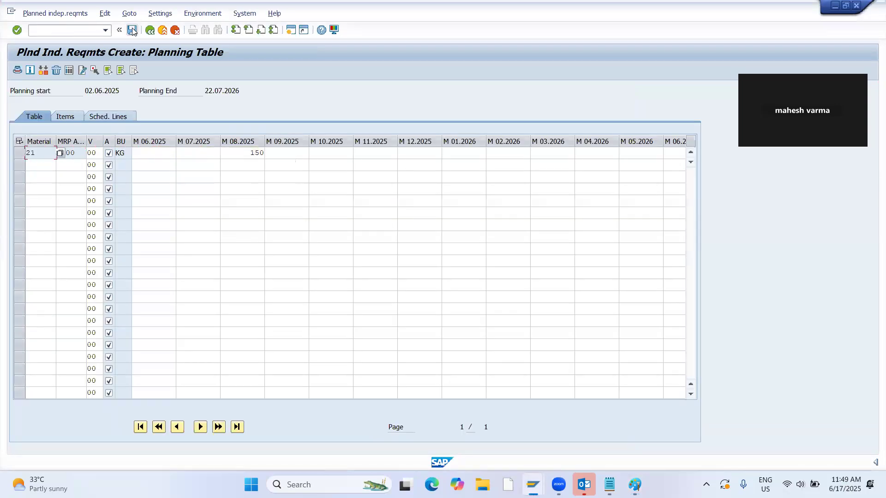
Refresh material 21's stock/requirements list to check the new independent requirement.
{"action": "key", "text": "alt+Tab"}
{"action": "key", "text": "alt+Tab"}
{"action": "key", "text": "alt+Tab"}
{"action": "left_click", "coordinate": [116, 73]}
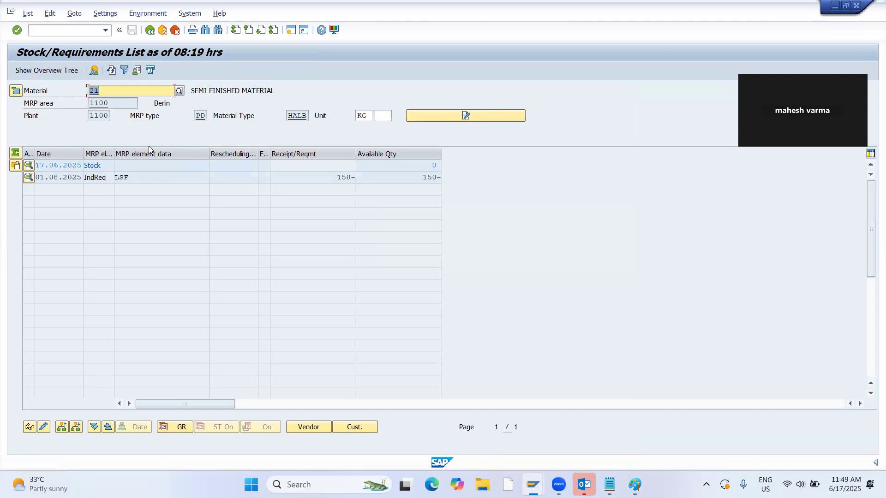
Run single-item, multi-level MRP for material 21 in plant 1100 with planning mode 3 and scheduling 2.
{"action": "key", "text": "alt+Tab"}
{"action": "key", "text": "alt+Tab"}
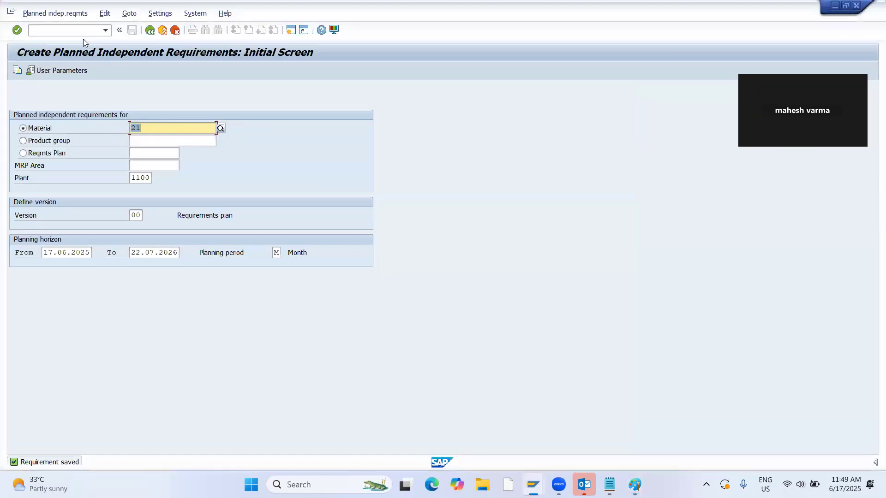
{"action": "left_click", "coordinate": [65, 30]}
{"action": "key", "text": "Return"}
{"action": "key", "text": "Tab"}
{"action": "key", "text": "Tab"}
{"action": "type", "text": "3"}
{"action": "key", "text": "Tab"}
{"action": "type", "text": "2"}
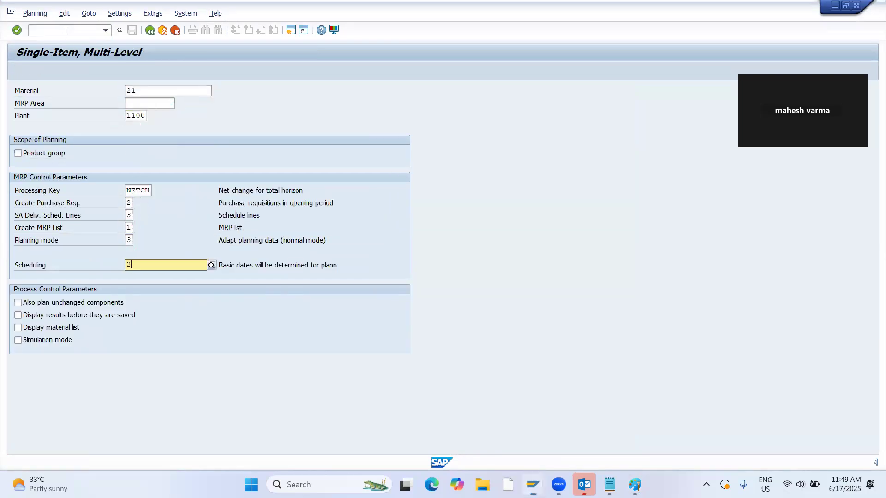
{"action": "key", "text": "Return"}
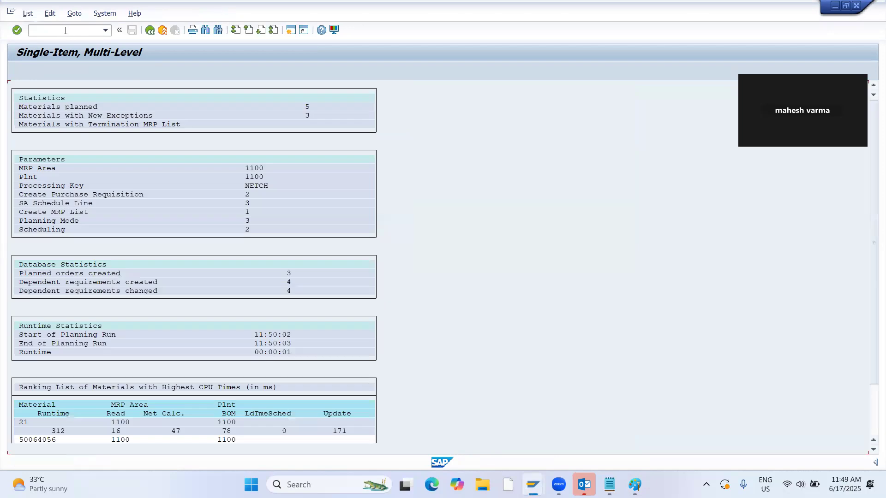
Refresh material 21's stock/requirements list and open the component overview of its planned order dated 01.08.2025.
{"action": "key", "text": "alt+Tab"}
{"action": "key", "text": "alt+Tab"}
{"action": "left_click", "coordinate": [112, 71]}
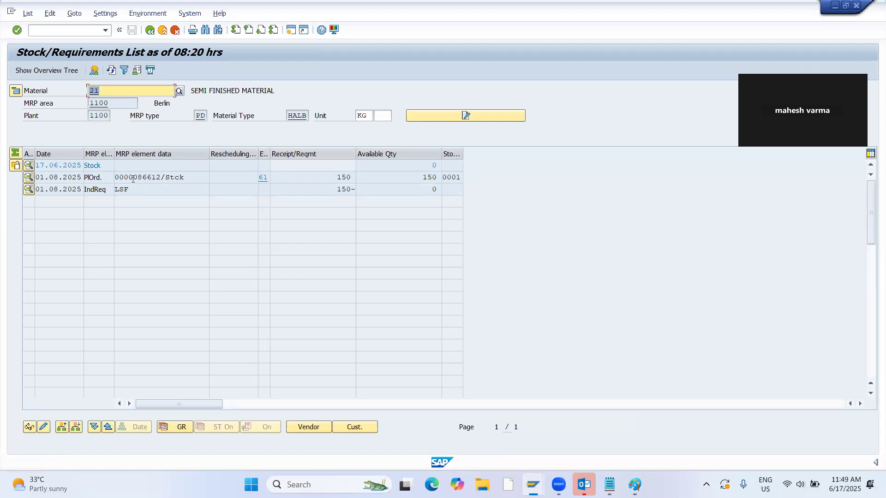
{"action": "double_click", "coordinate": [129, 179]}
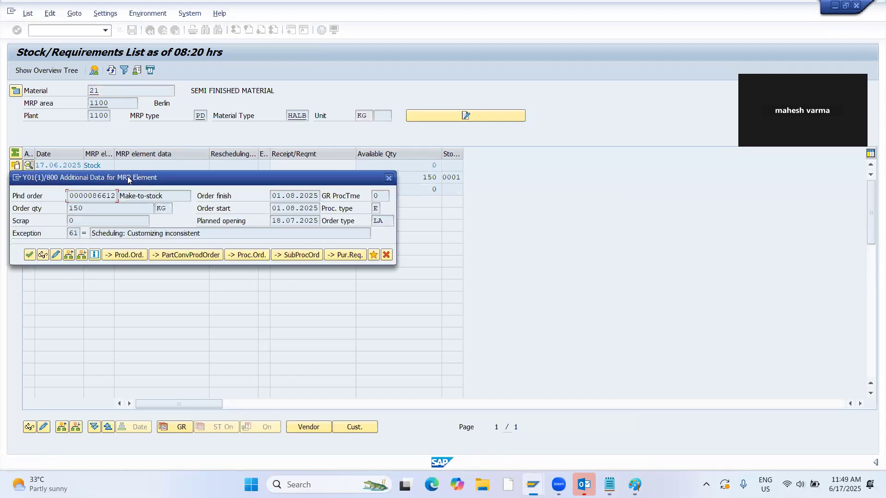
{"action": "left_click", "coordinate": [55, 256]}
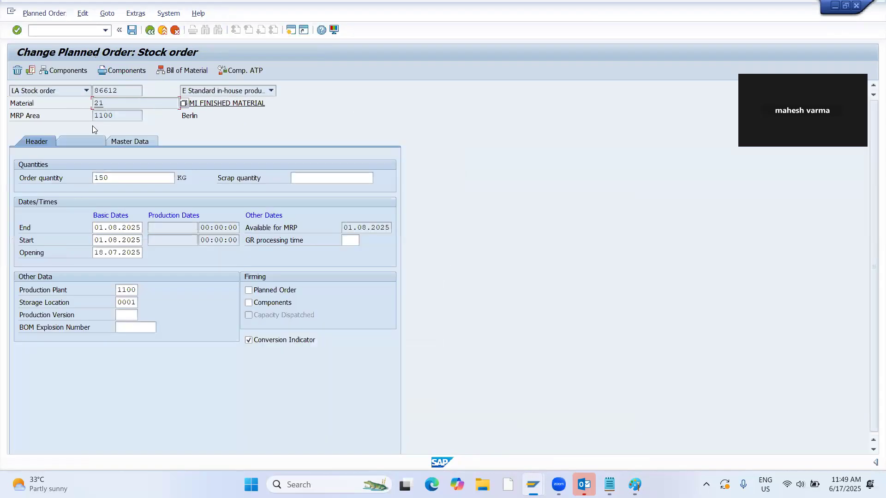
{"action": "left_click", "coordinate": [65, 70]}
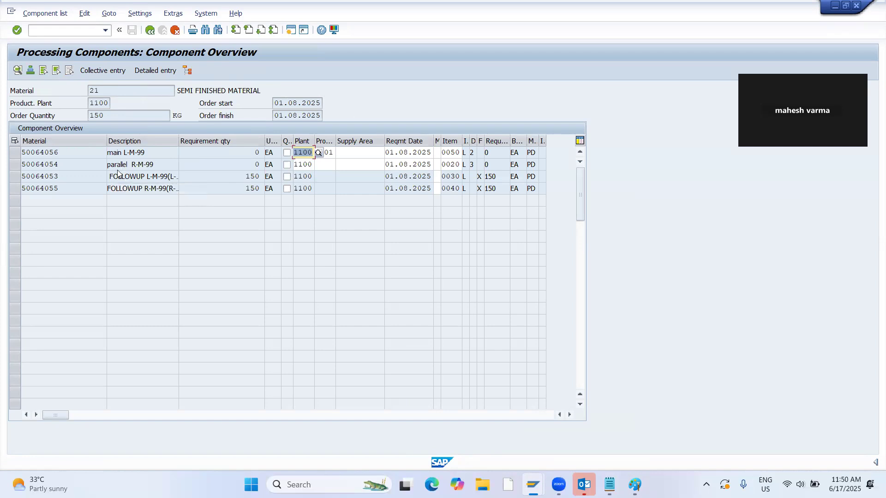
Copy component number 50064056 and start a standard purchase order for vendor 1 with purchasing organization 1, purchasing group 100 and company code 1000.
{"action": "left_click", "coordinate": [99, 153]}
{"action": "key", "text": "ctrl+c"}
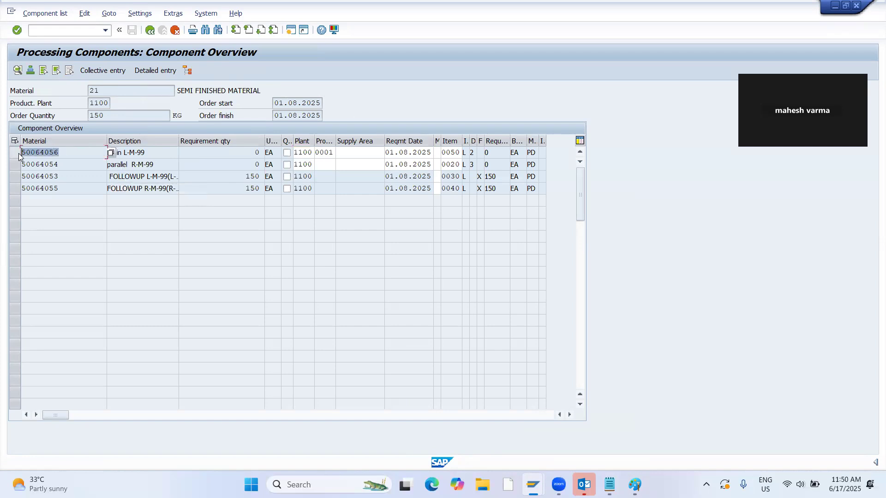
{"action": "left_click", "coordinate": [19, 154]}
{"action": "key", "text": "alt+Tab"}
{"action": "key", "text": "alt+Tab"}
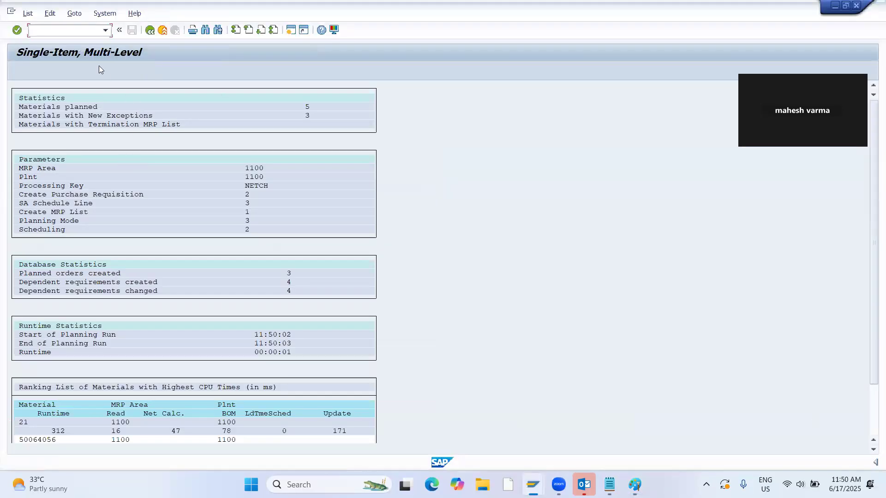
{"action": "type", "text": "/NME21N"}
{"action": "key", "text": "Return"}
{"action": "left_click", "coordinate": [288, 90]}
{"action": "type", "text": "1"}
{"action": "key", "text": "Return"}
{"action": "type", "text": "1"}
{"action": "key", "text": "Return"}
{"action": "type", "text": "100"}
{"action": "key", "text": "Tab"}
{"action": "type", "text": "1000"}
{"action": "key", "text": "Return"}
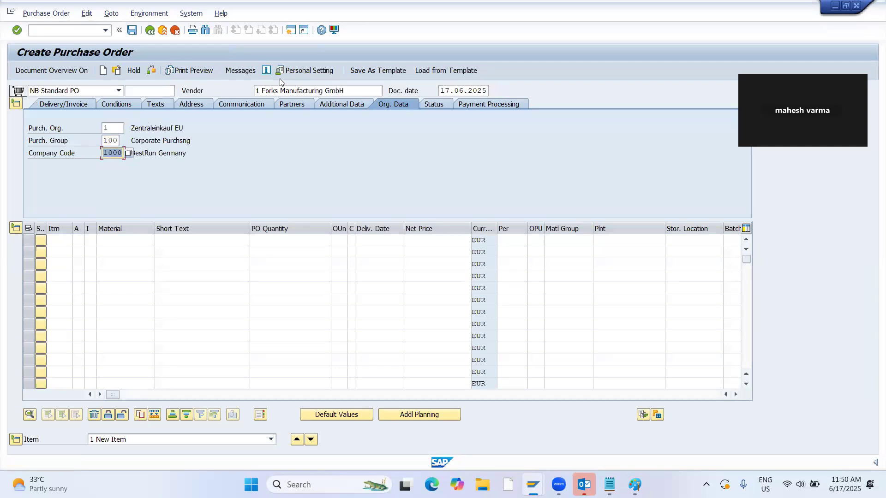
Enter material 50064056 with a quantity of 500 in the purchase order's first item.
{"action": "left_click", "coordinate": [149, 239]}
{"action": "key", "text": "ctrl+v"}
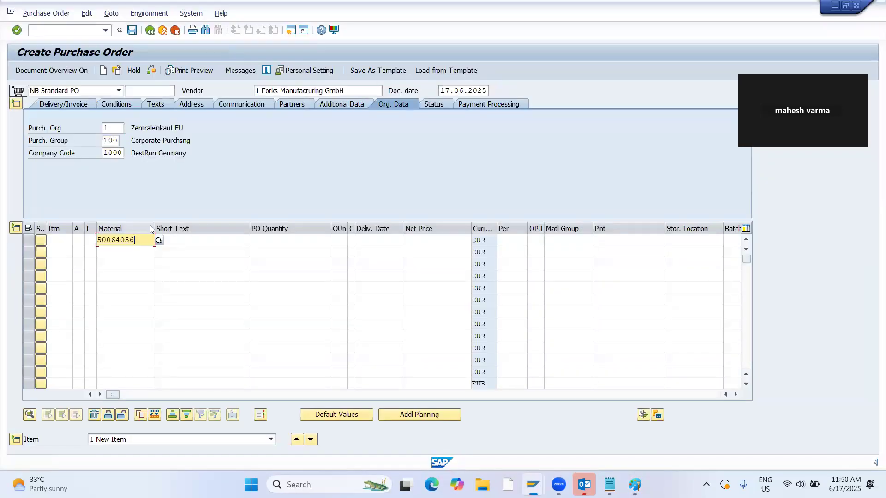
{"action": "key", "text": "alt+Tab"}
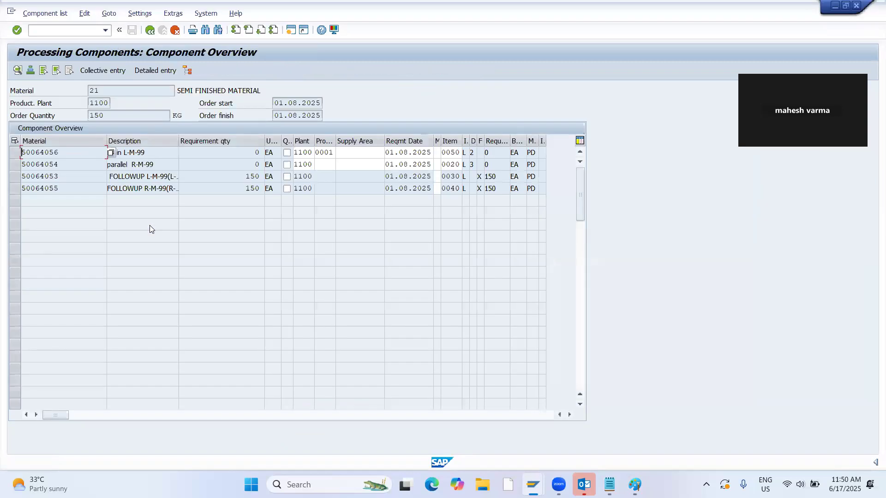
{"action": "key", "text": "alt+Tab"}
{"action": "key", "text": "Tab"}
{"action": "key", "text": "Tab"}
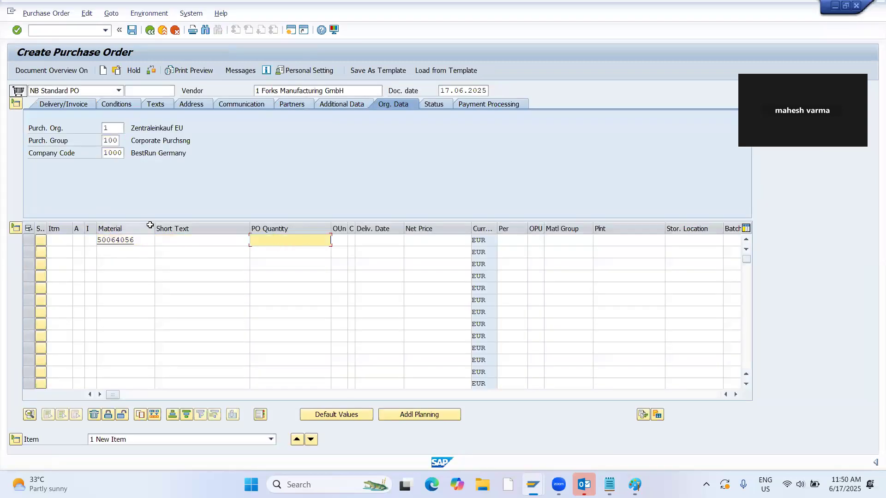
{"action": "type", "text": "500"}
{"action": "key", "text": "Tab"}
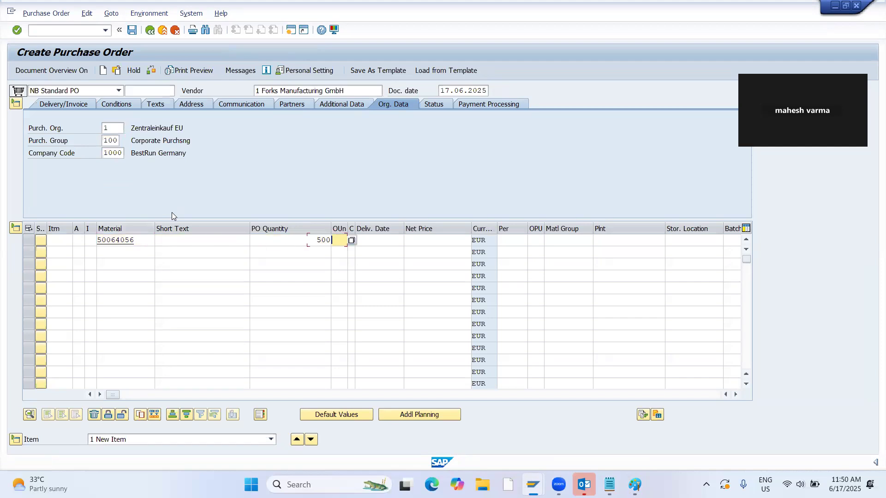
Set the purchase order item's net price to 1, its plant to 1100 and its storage location to 0001.
{"action": "key", "text": "Tab"}
{"action": "type", "text": "1"}
{"action": "key", "text": "Tab"}
{"action": "key", "text": "Tab"}
{"action": "key", "text": "Tab"}
{"action": "key", "text": "Tab"}
{"action": "key", "text": "Tab"}
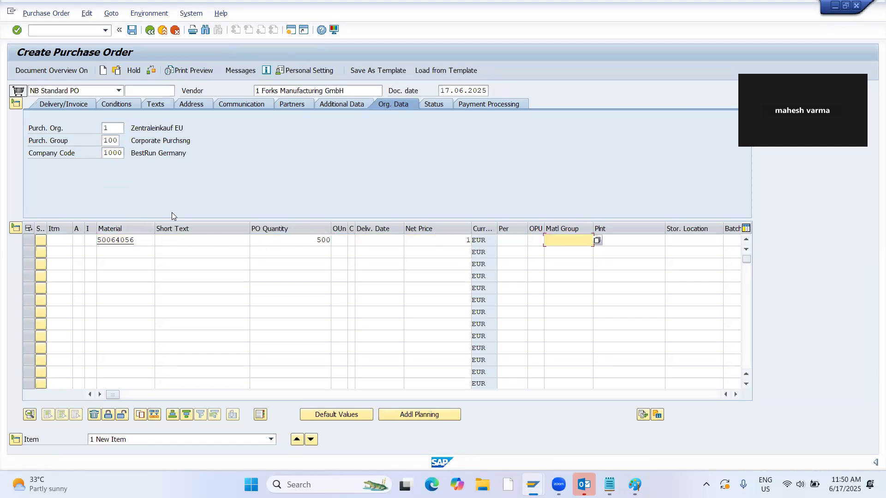
{"action": "key", "text": "shift+Tab"}
{"action": "type", "text": "1"}
{"action": "key", "text": "Down"}
{"action": "key", "text": "Return"}
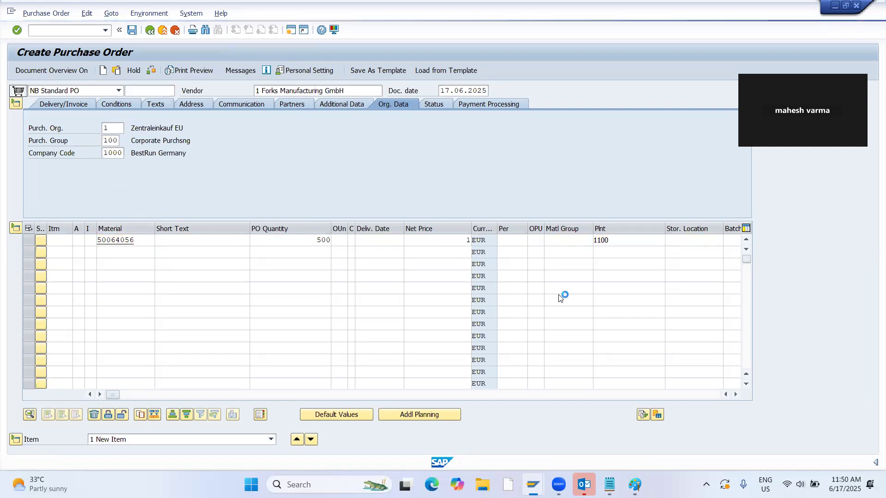
{"action": "left_click", "coordinate": [675, 243]}
{"action": "type", "text": "0001"}
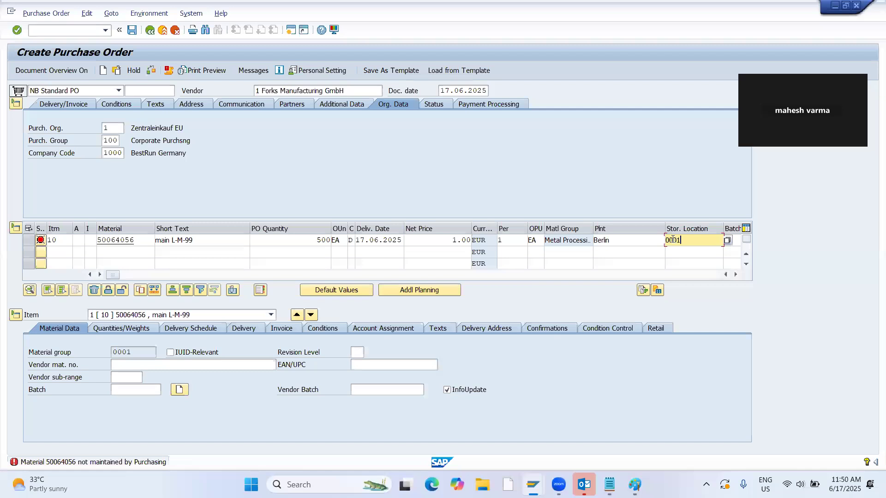
{"action": "key", "text": "Return"}
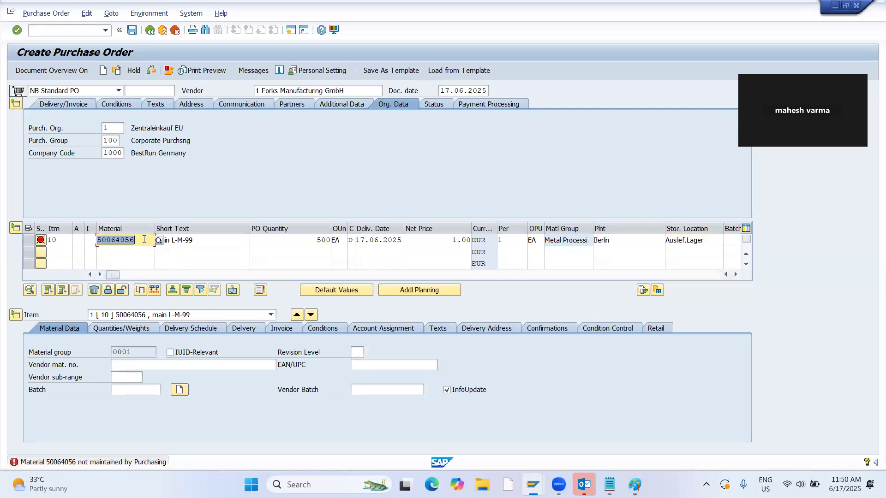
Select material number 50064056 in the purchase order item and switch to the Change Material session.
{"action": "left_click", "coordinate": [104, 240]}
{"action": "key", "text": "alt+Tab"}
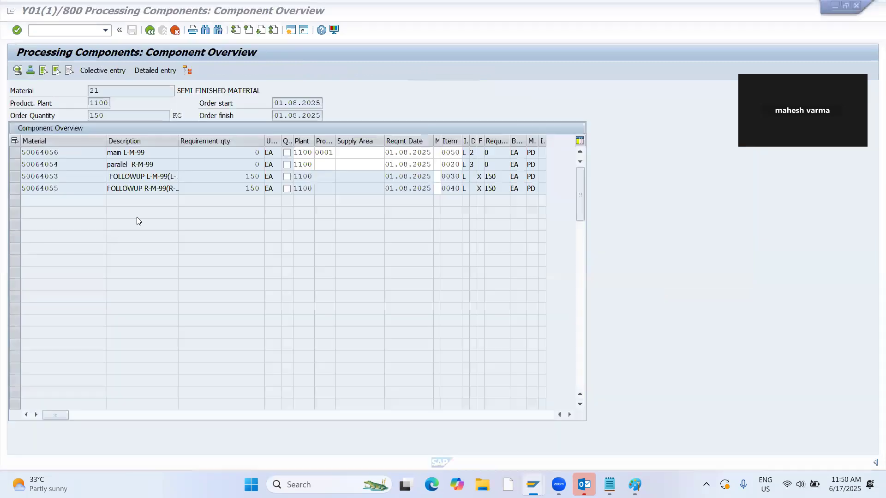
{"action": "key", "text": "alt+Tab"}
{"action": "key", "text": "alt+Tab"}
{"action": "key", "text": "alt+Tab"}
{"action": "key", "text": "alt+Tab"}
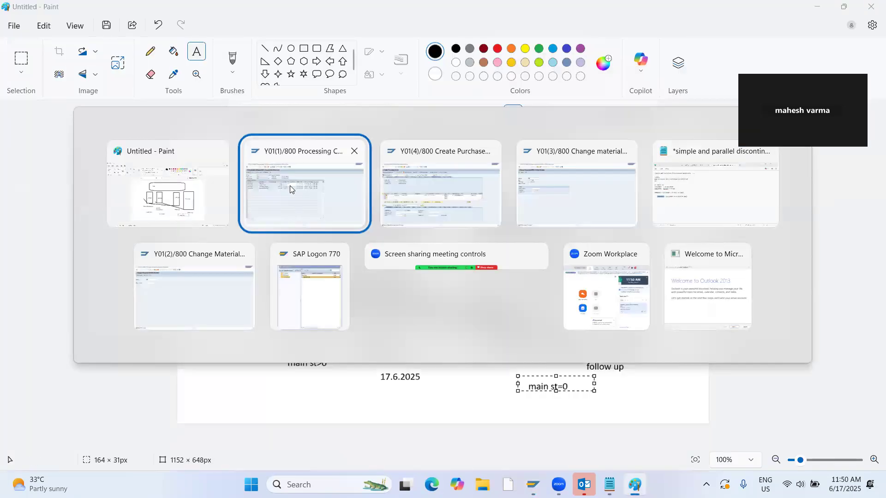
{"action": "key", "text": "alt+Tab"}
{"action": "key", "text": "alt+Tab"}
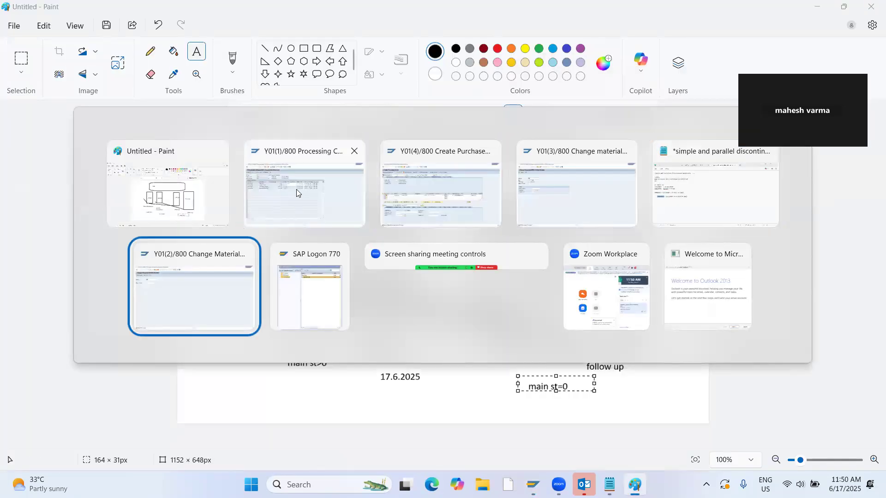
Start the immediate creation of additional views for material 50064056, leaving out the reference material.
{"action": "left_click", "coordinate": [35, 13]}
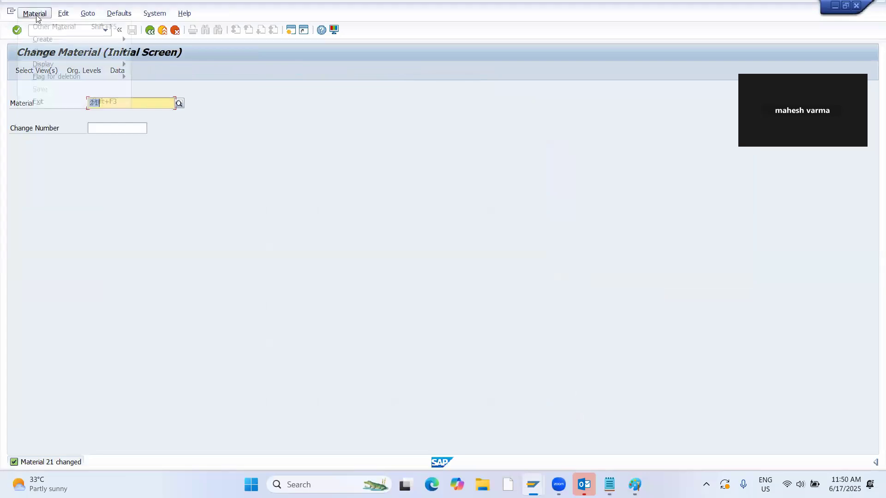
{"action": "mouse_move", "coordinate": [122, 76]}
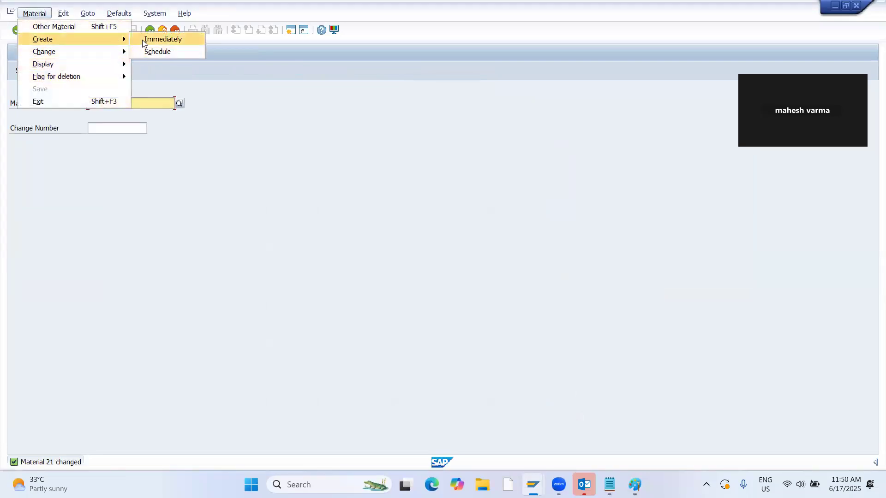
{"action": "left_click", "coordinate": [162, 38]}
{"action": "type", "text": "50064056"}
{"action": "key", "text": "Tab"}
{"action": "key", "text": "Tab"}
{"action": "key", "text": "Tab"}
{"action": "key", "text": "Tab"}
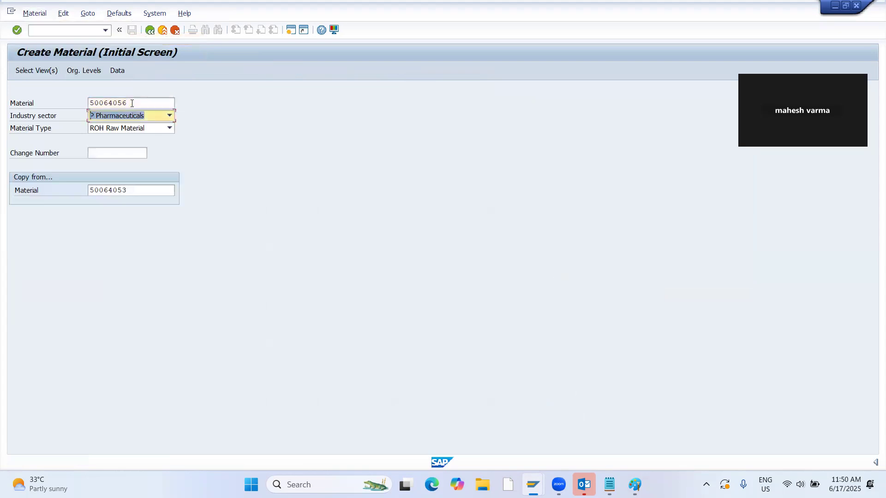
{"action": "key", "text": "Delete"}
{"action": "key", "text": "Return"}
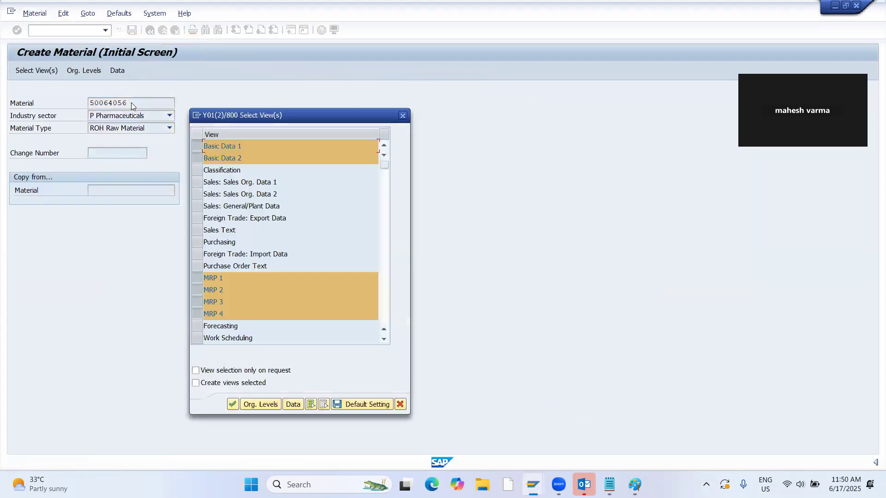
Create only the Purchasing view of material 50064056 for plant 1100 and save the material.
{"action": "left_click", "coordinate": [324, 405]}
{"action": "left_click", "coordinate": [208, 243]}
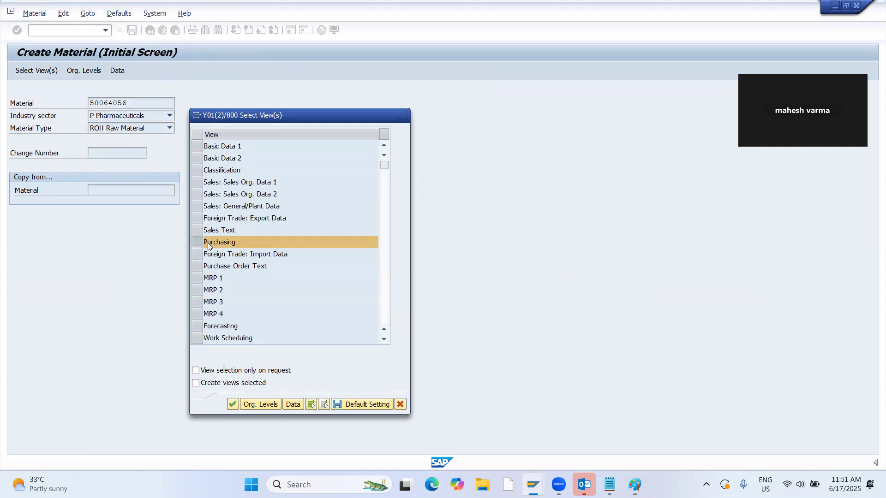
{"action": "key", "text": "Return"}
{"action": "left_click", "coordinate": [132, 30]}
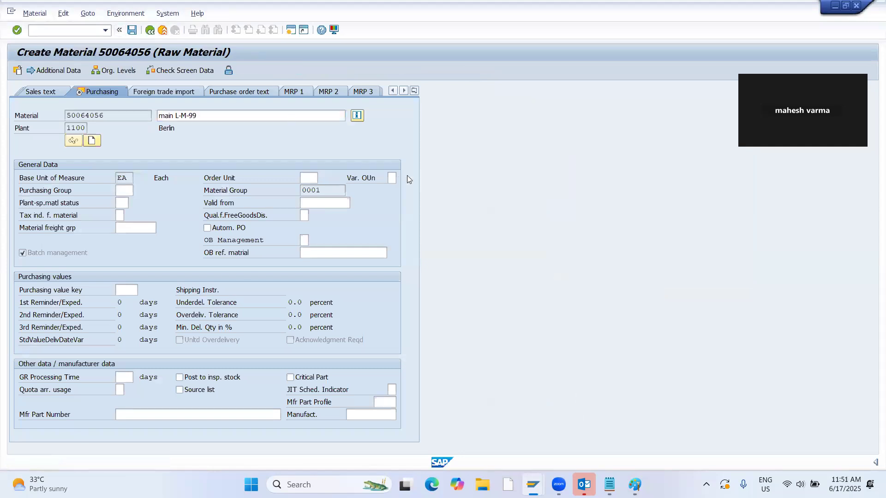
Return to the purchase order for material 50064056, check it again and exit it without saving.
{"action": "key", "text": "alt+Tab"}
{"action": "key", "text": "alt+Tab"}
{"action": "key", "text": "alt+Tab"}
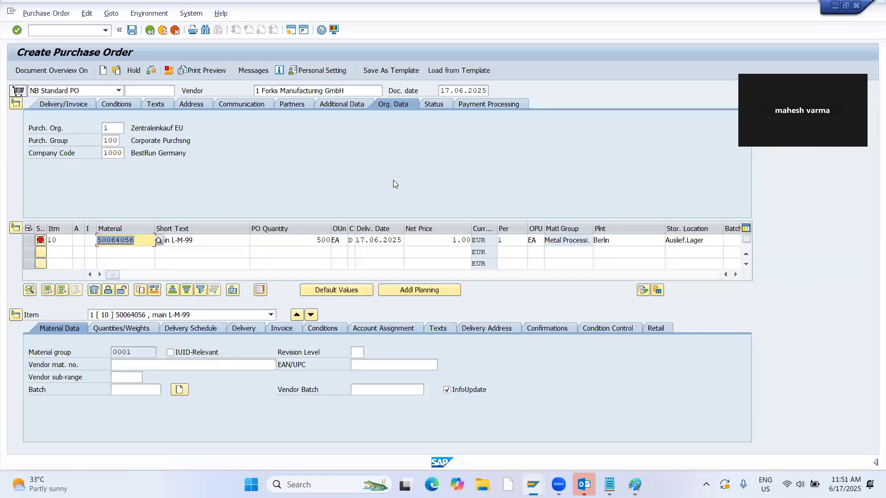
{"action": "left_click", "coordinate": [151, 71]}
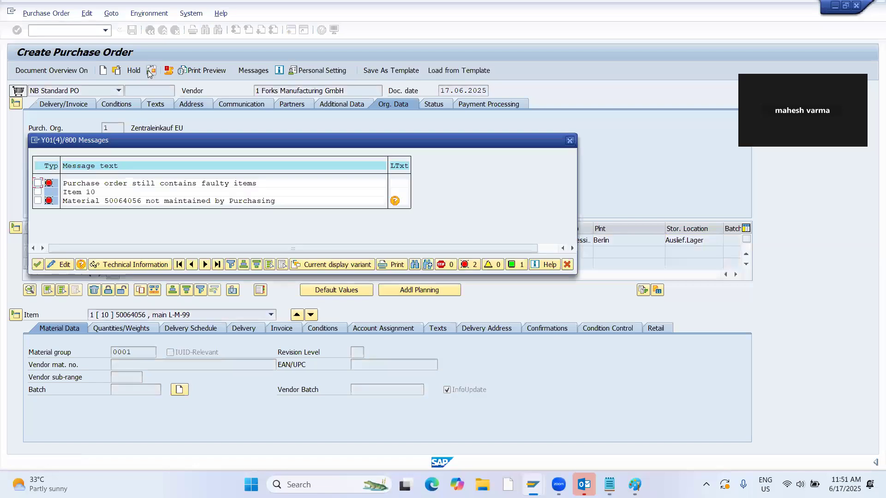
{"action": "left_click", "coordinate": [569, 140]}
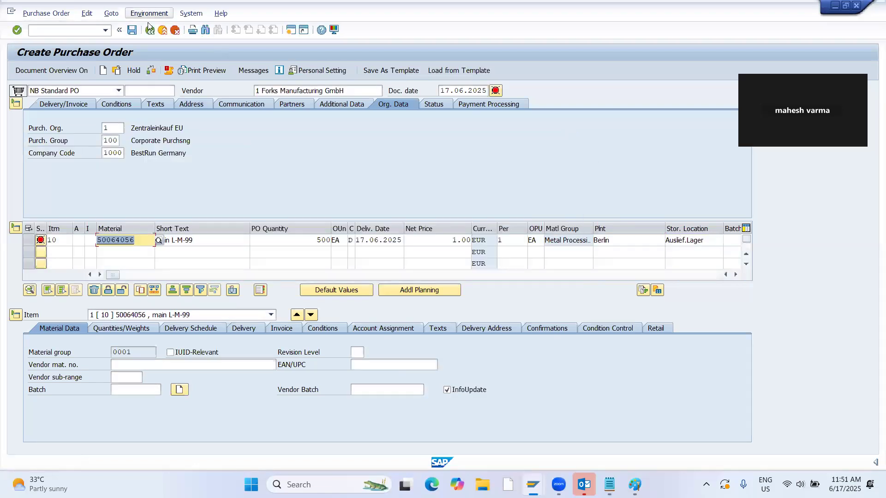
{"action": "left_click", "coordinate": [151, 30]}
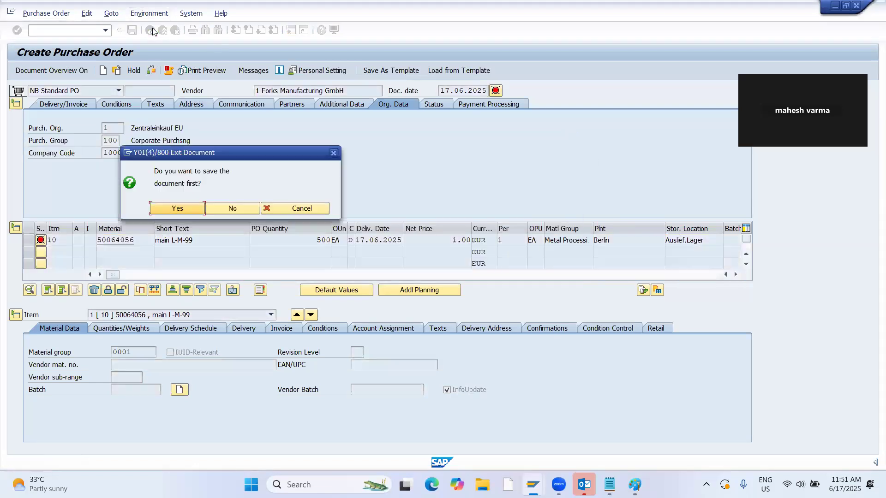
{"action": "left_click", "coordinate": [232, 209]}
Start a new standard purchase order for vendor 1 with purchasing organization 1, purchasing group 100 and company code 1000.
{"action": "type", "text": "ME21N"}
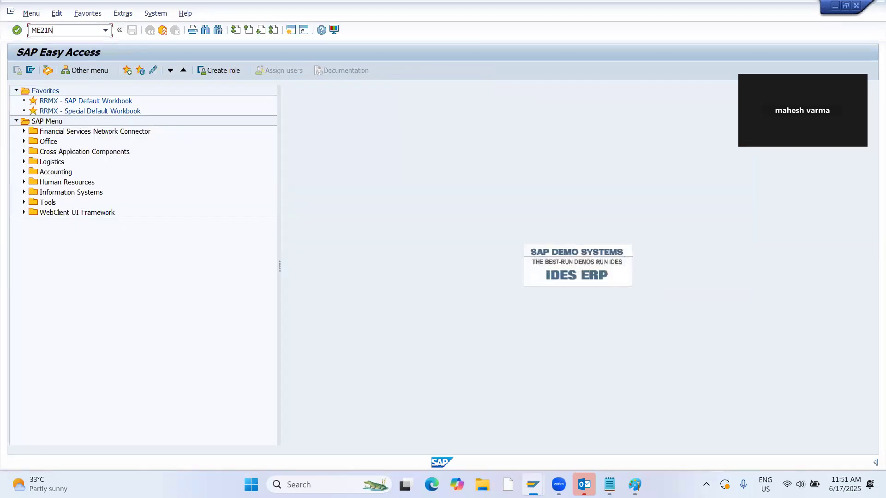
{"action": "key", "text": "Return"}
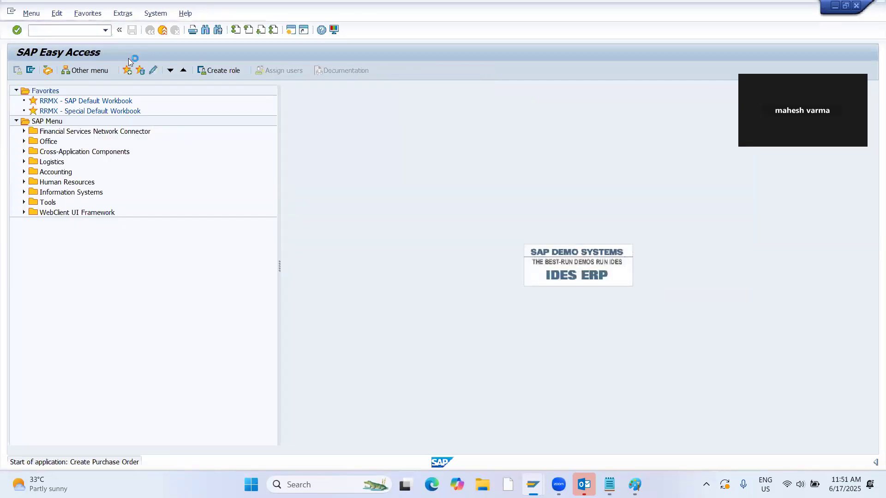
{"action": "left_click", "coordinate": [294, 90]}
{"action": "type", "text": "1"}
{"action": "key", "text": "Return"}
{"action": "type", "text": "1"}
{"action": "key", "text": "Return"}
{"action": "type", "text": "100"}
{"action": "key", "text": "Tab"}
{"action": "type", "text": "1000"}
{"action": "key", "text": "Return"}
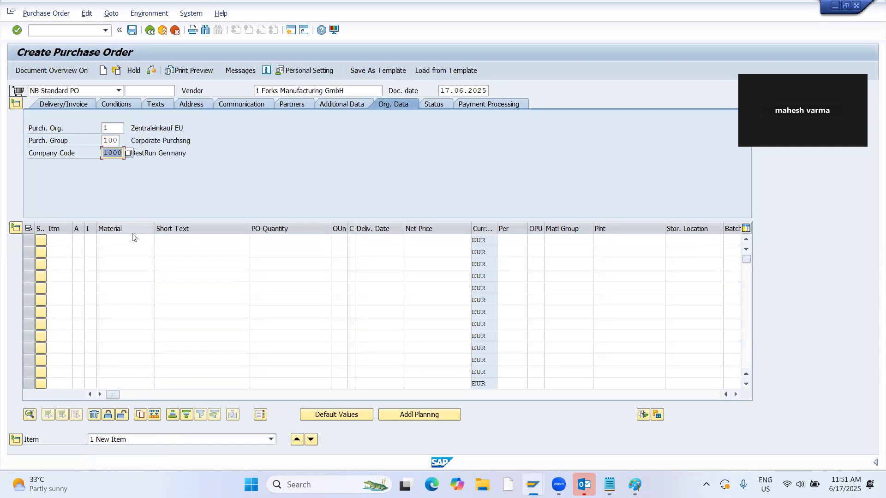
Enter material 50064056 with a quantity of 500 and plant 1100 in the new order's first item.
{"action": "left_click", "coordinate": [132, 239]}
{"action": "key", "text": "ctrl+v"}
{"action": "key", "text": "Tab"}
{"action": "key", "text": "Tab"}
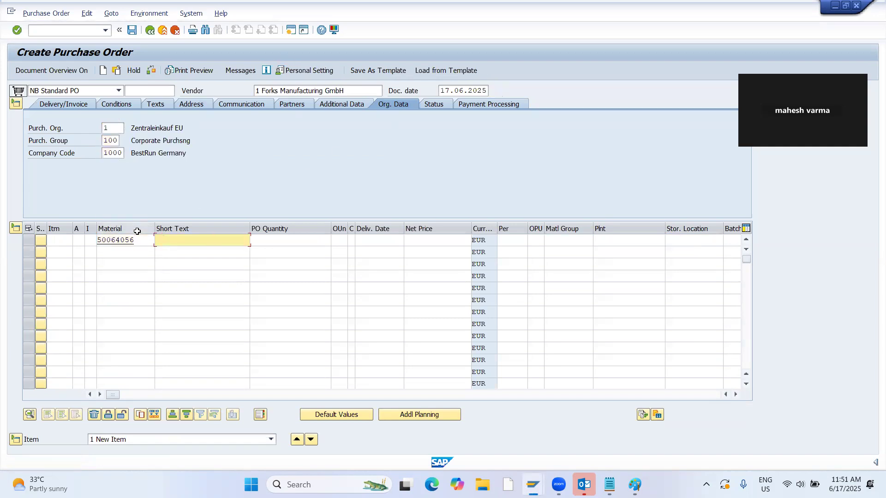
{"action": "type", "text": "500"}
{"action": "key", "text": "Tab"}
{"action": "key", "text": "Tab"}
{"action": "key", "text": "Tab"}
{"action": "key", "text": "Tab"}
{"action": "key", "text": "Tab"}
{"action": "key", "text": "Tab"}
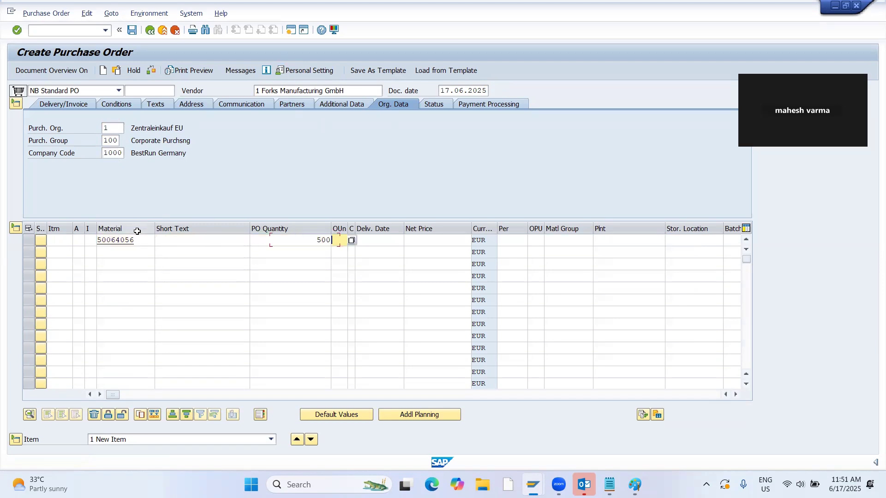
{"action": "key", "text": "Tab"}
{"action": "key", "text": "Tab"}
{"action": "type", "text": "1100"}
{"action": "key", "text": "Return"}
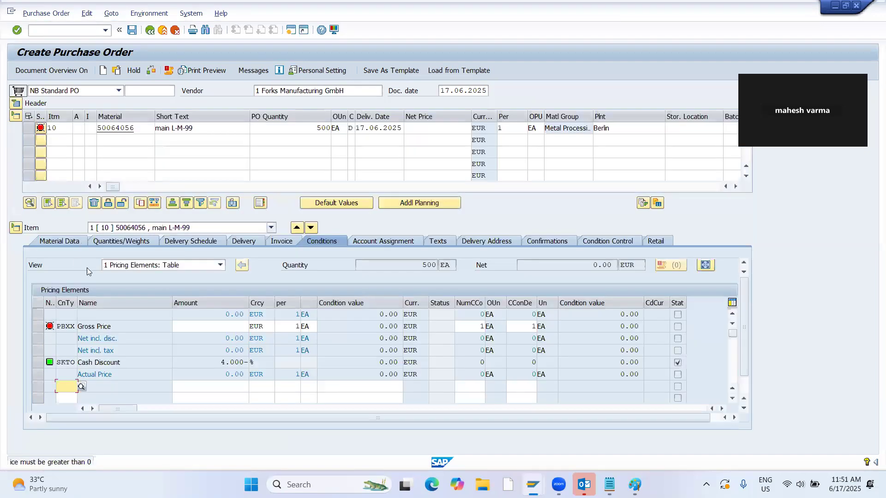
Set the item's net price to 1 and its storage location to 0001, and save the purchase order despite the system messages.
{"action": "left_click", "coordinate": [412, 130]}
{"action": "type", "text": "1"}
{"action": "key", "text": "Tab"}
{"action": "key", "text": "Tab"}
{"action": "key", "text": "Tab"}
{"action": "key", "text": "Tab"}
{"action": "key", "text": "Tab"}
{"action": "key", "text": "Tab"}
{"action": "type", "text": "0001"}
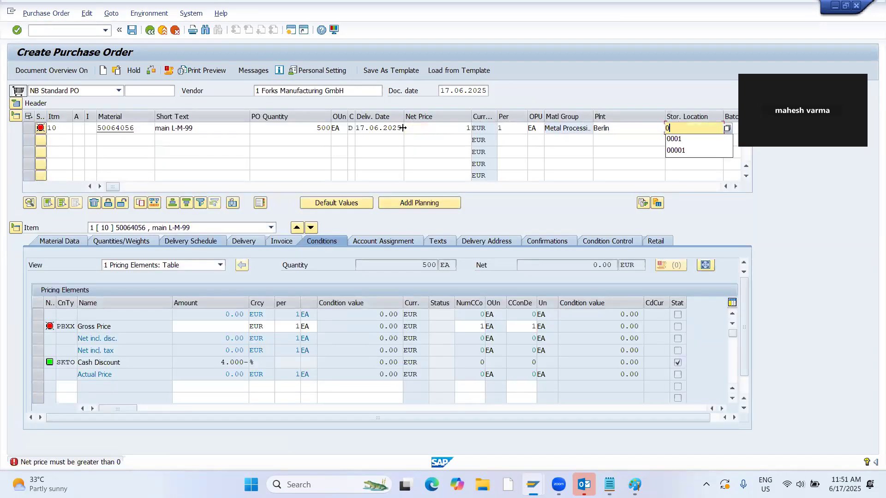
{"action": "key", "text": "Return"}
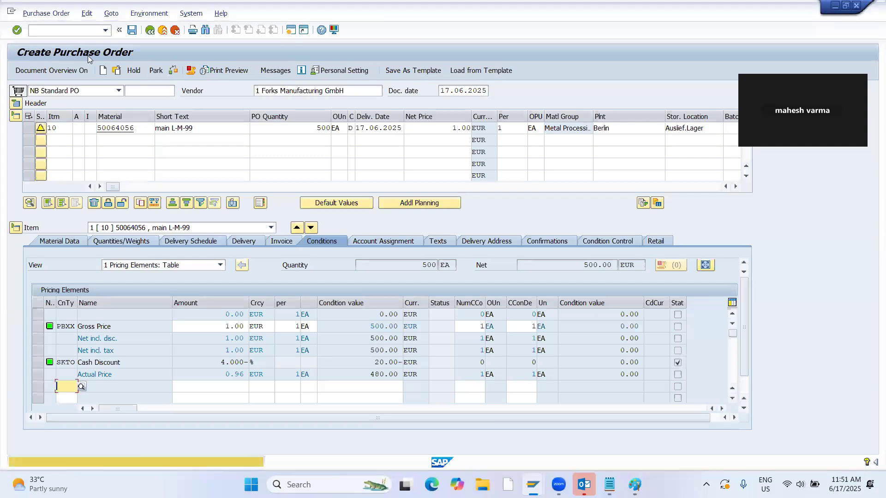
{"action": "left_click", "coordinate": [133, 32]}
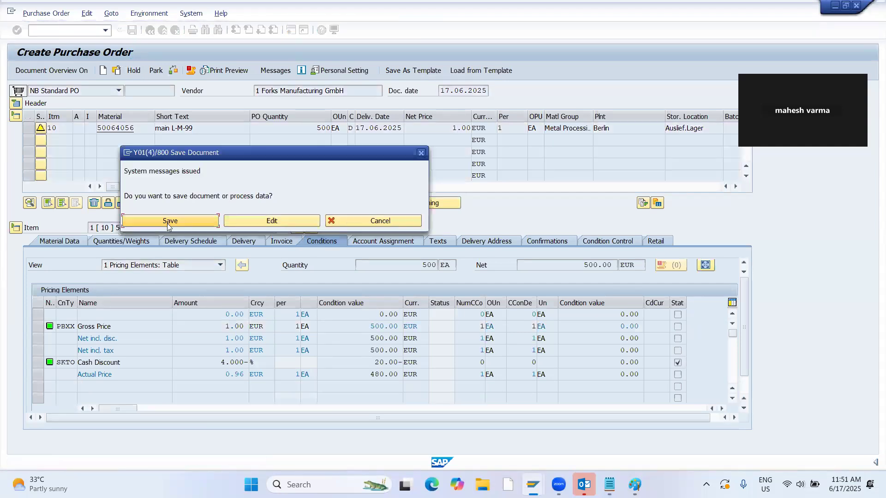
{"action": "left_click", "coordinate": [162, 217]}
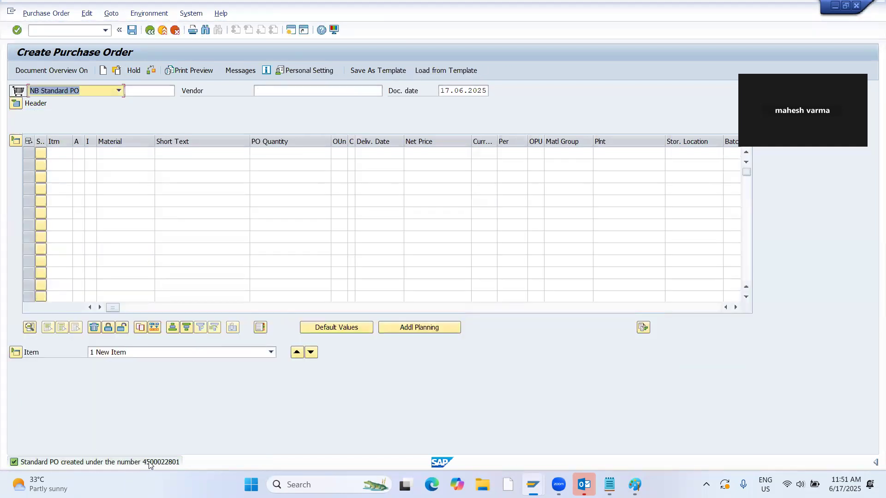
Copy the new purchase order's number from its message details and start a goods receipt for a purchase order.
{"action": "left_click", "coordinate": [152, 463]}
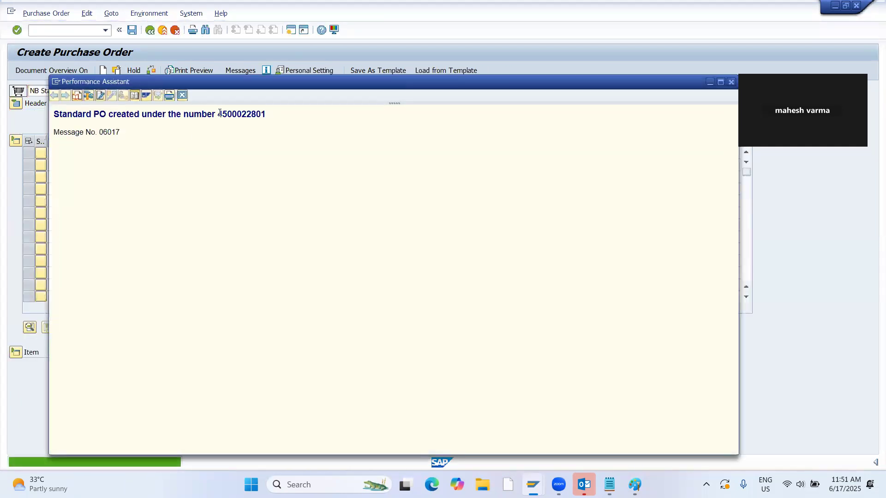
{"action": "left_click_drag", "start_coordinate": [218, 115], "coordinate": [264, 119]}
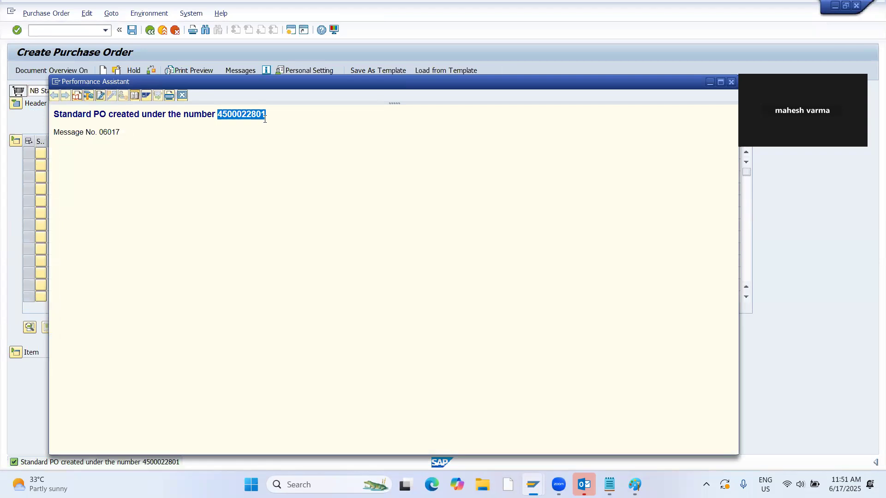
{"action": "left_click", "coordinate": [731, 82]}
{"action": "left_click", "coordinate": [66, 29]}
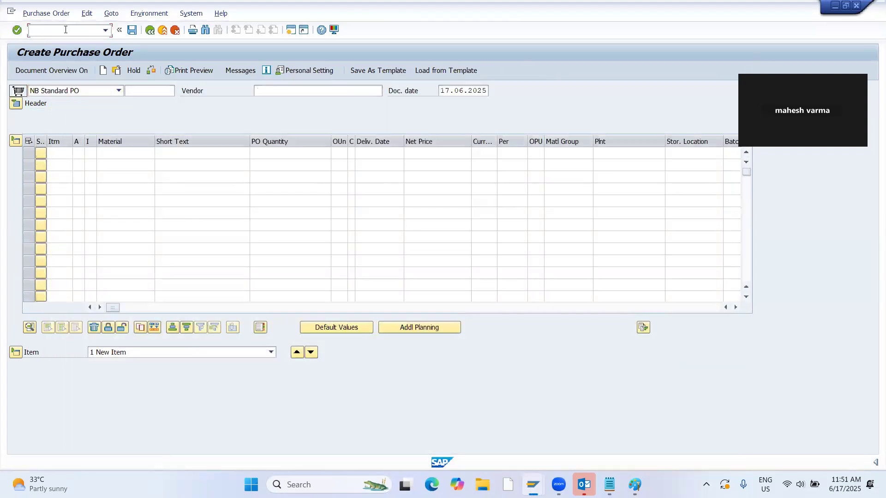
{"action": "key", "text": "Return"}
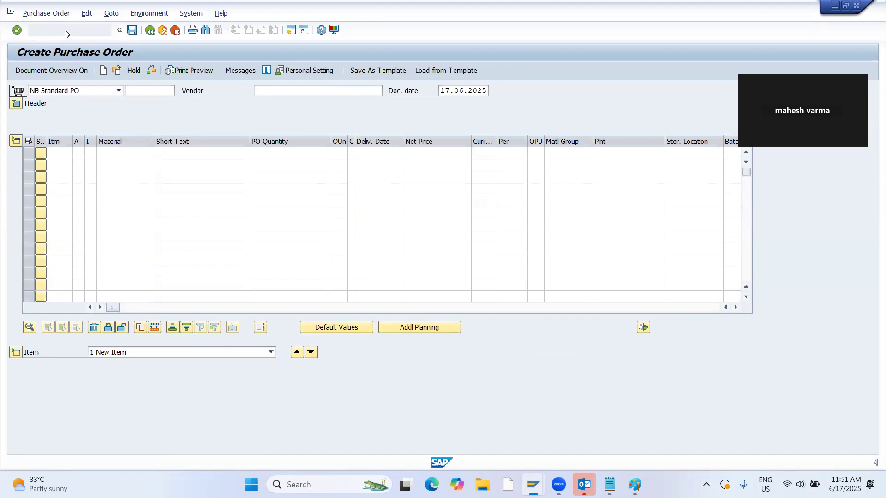
Load the copied purchase order number into the goods receipt, mark its item as OK and post the receipt.
{"action": "key", "text": "ctrl+v"}
{"action": "key", "text": "Return"}
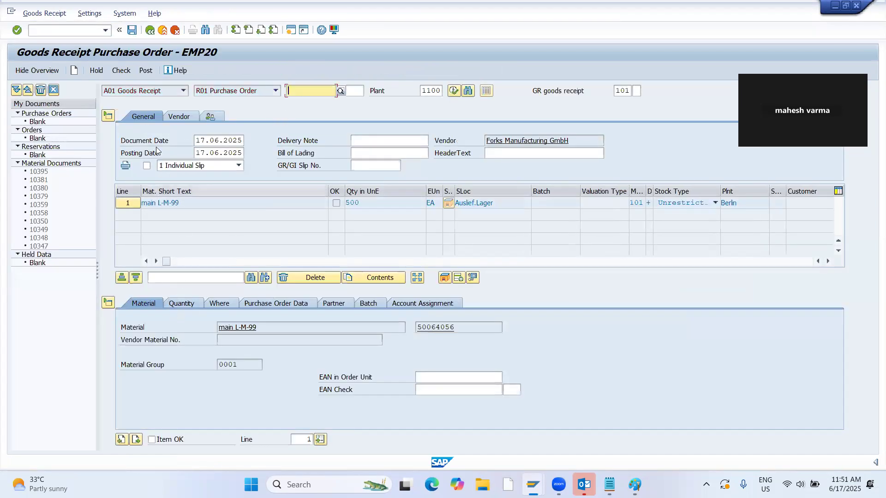
{"action": "left_click", "coordinate": [151, 440]}
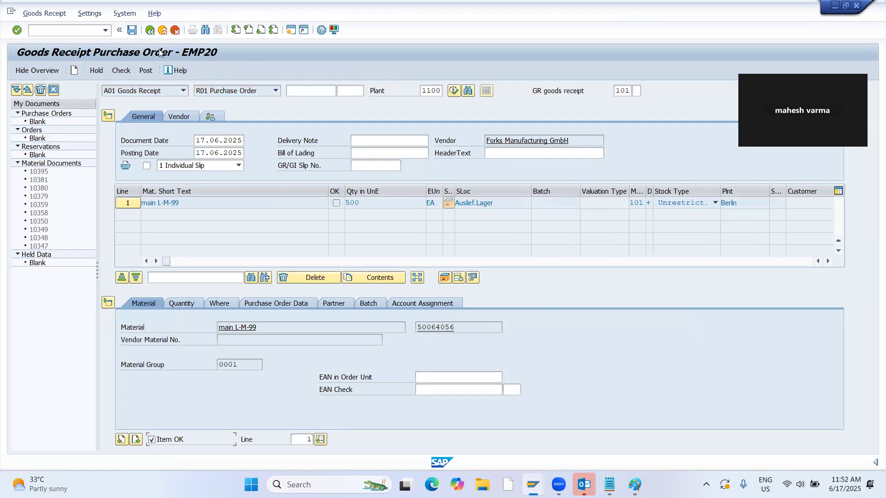
{"action": "left_click", "coordinate": [236, 144]}
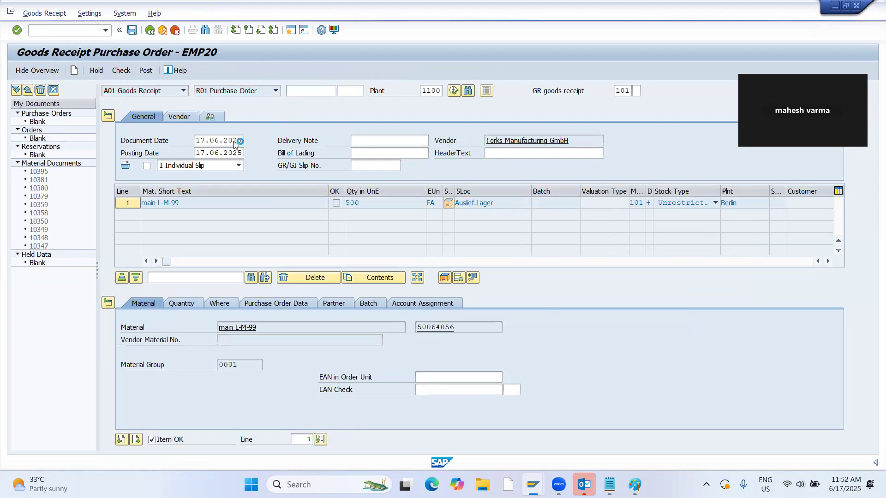
Display the warehouse stock of material 50064056 with transaction MB52 in the session showing the material BOM.
{"action": "key", "text": "alt+Tab"}
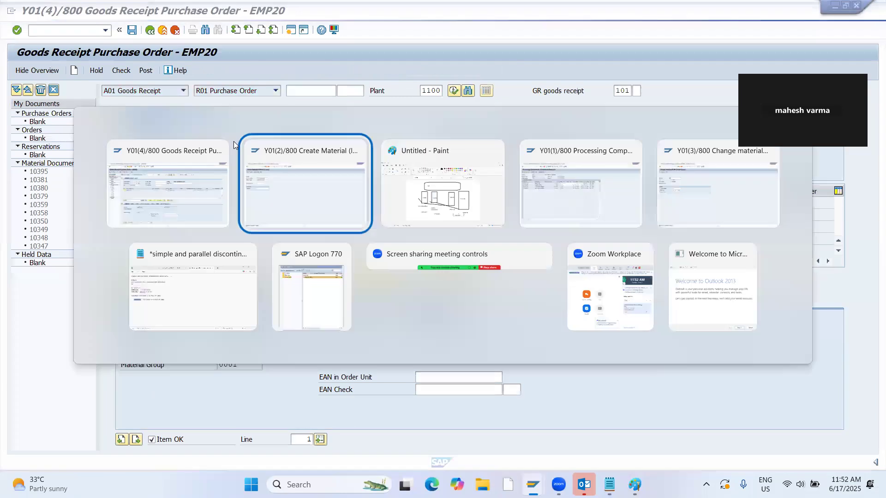
{"action": "key", "text": "alt+Tab"}
{"action": "key", "text": "alt+Tab"}
{"action": "key", "text": "alt+Tab"}
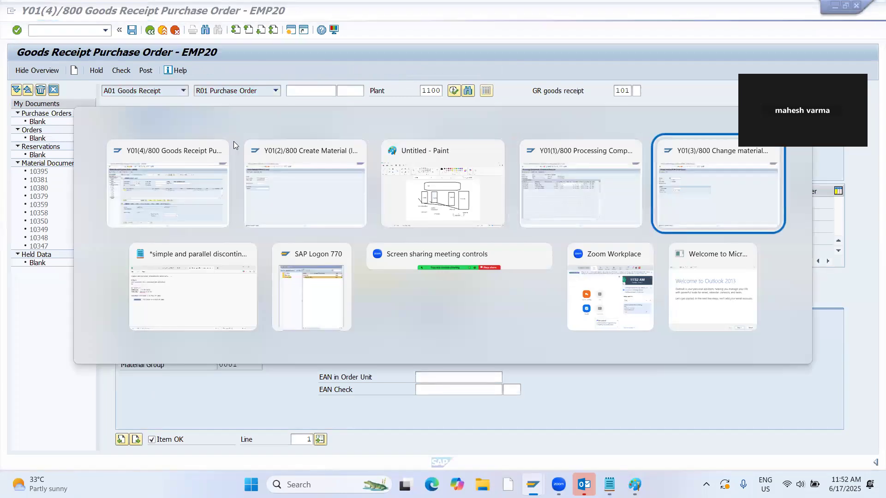
{"action": "left_click", "coordinate": [58, 31]}
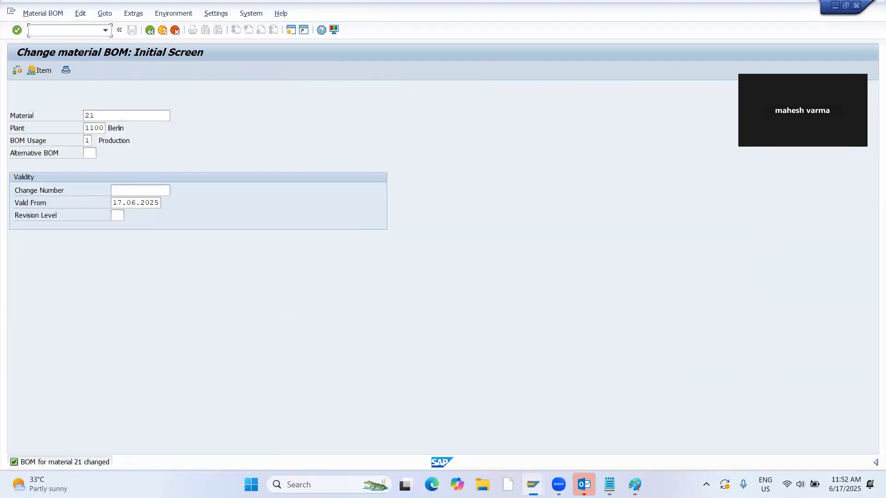
{"action": "type", "text": "/NMB52"}
{"action": "key", "text": "Return"}
{"action": "left_click", "coordinate": [18, 70]}
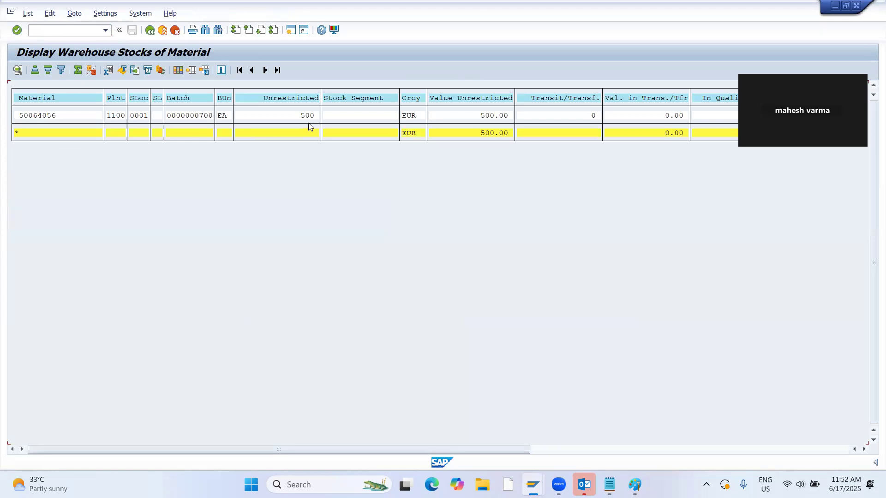
{"action": "key", "text": "alt+Tab"}
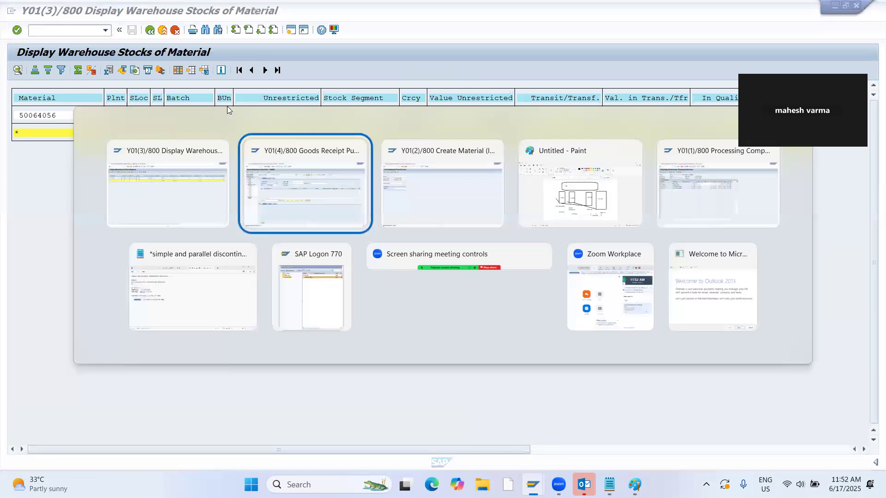
Return from the component overview to the stock/requirements list of material 21 in the other SAP session.
{"action": "key", "text": "Tab"}
{"action": "key", "text": "Tab"}
{"action": "key", "text": "Tab"}
{"action": "left_click", "coordinate": [151, 32]}
{"action": "left_click", "coordinate": [151, 33]}
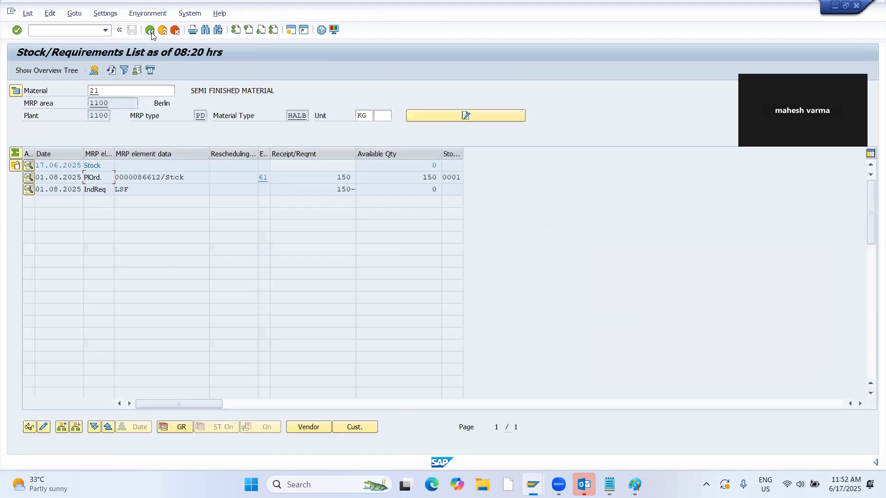
{"action": "key", "text": "alt+Tab"}
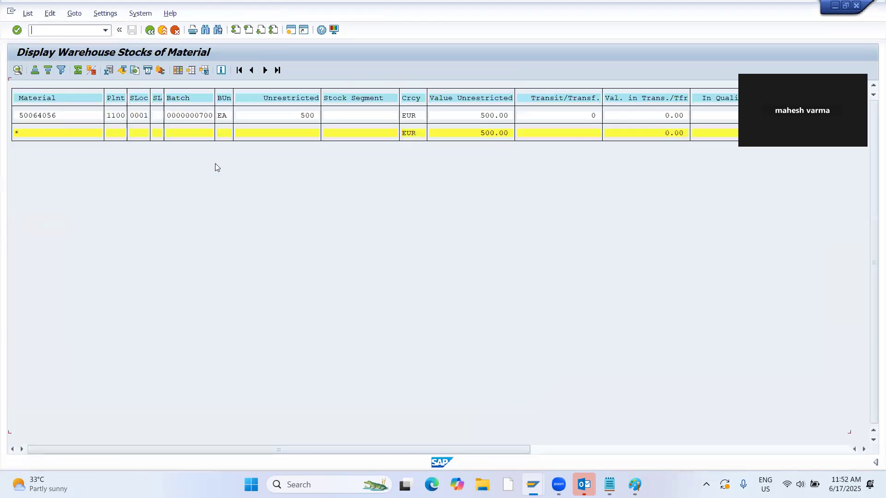
{"action": "key", "text": "alt+Tab"}
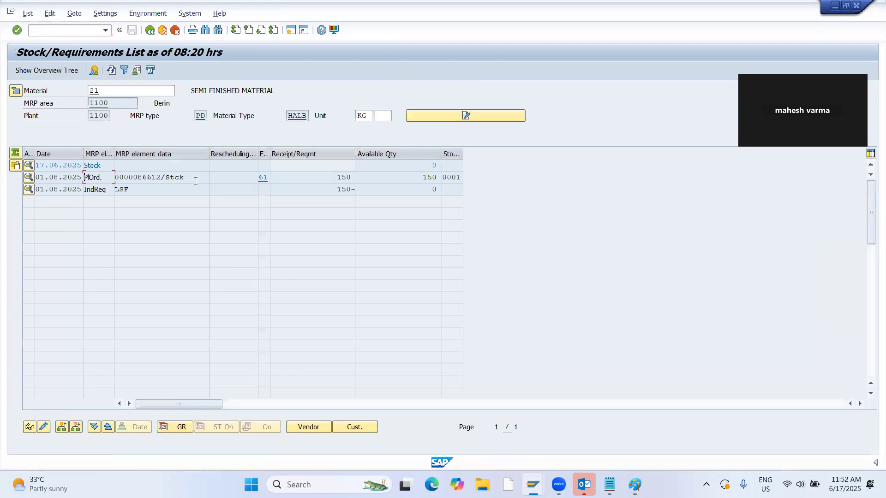
Run single-item, multi-level MRP for material 21 in plant 1100 with planning mode 3 and scheduling 2, replacing the warehouse stock display.
{"action": "key", "text": "alt+Tab"}
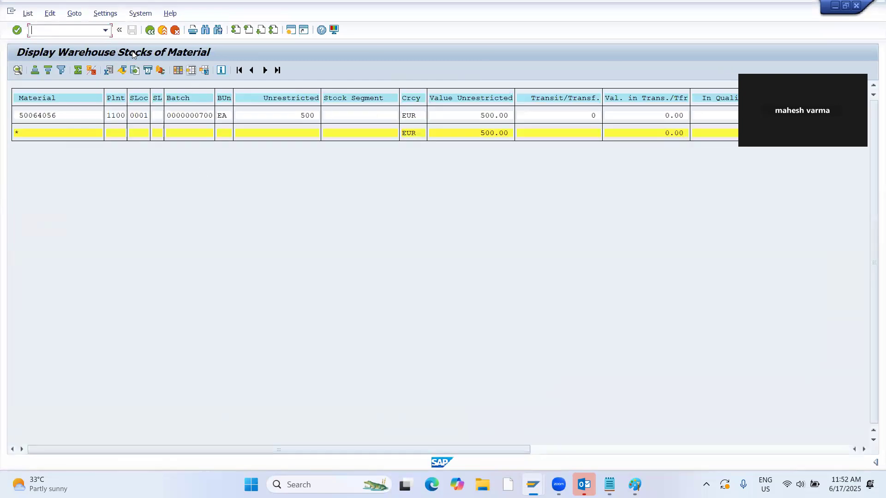
{"action": "type", "text": "/NM"}
{"action": "key", "text": "Return"}
{"action": "key", "text": "Tab"}
{"action": "key", "text": "Tab"}
{"action": "key", "text": "Tab"}
{"action": "key", "text": "Tab"}
{"action": "key", "text": "Tab"}
{"action": "key", "text": "Tab"}
{"action": "key", "text": "Tab"}
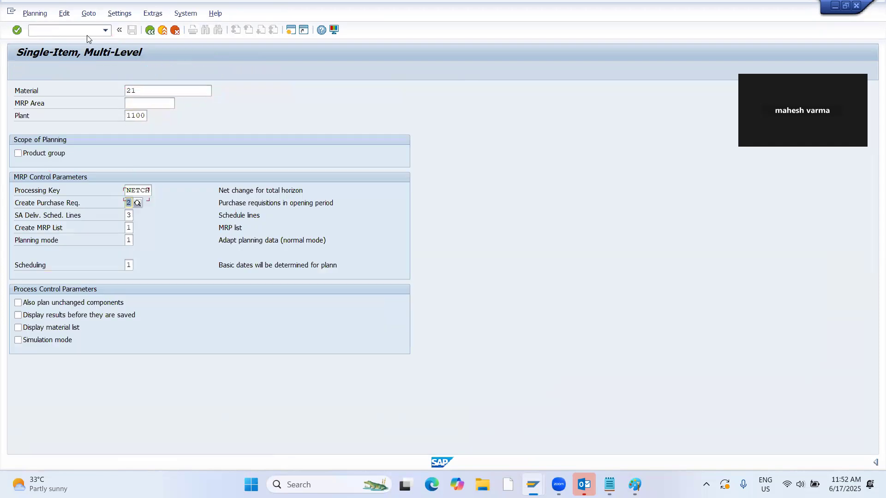
{"action": "type", "text": "2"}
{"action": "key", "text": "Return"}
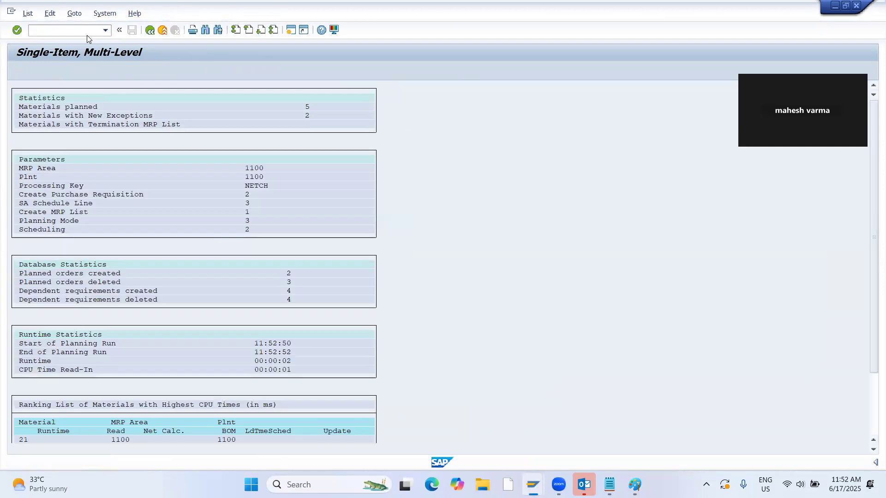
Refresh the stock/requirements list of material 21 and switch to Paint to review the parallel discontinuation diagram.
{"action": "key", "text": "alt+Tab"}
{"action": "left_click", "coordinate": [112, 67]}
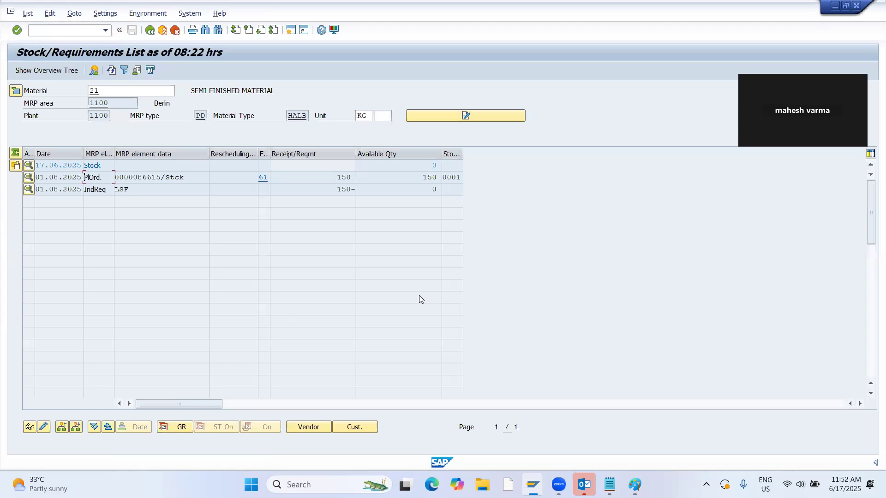
{"action": "key", "text": "alt+Tab"}
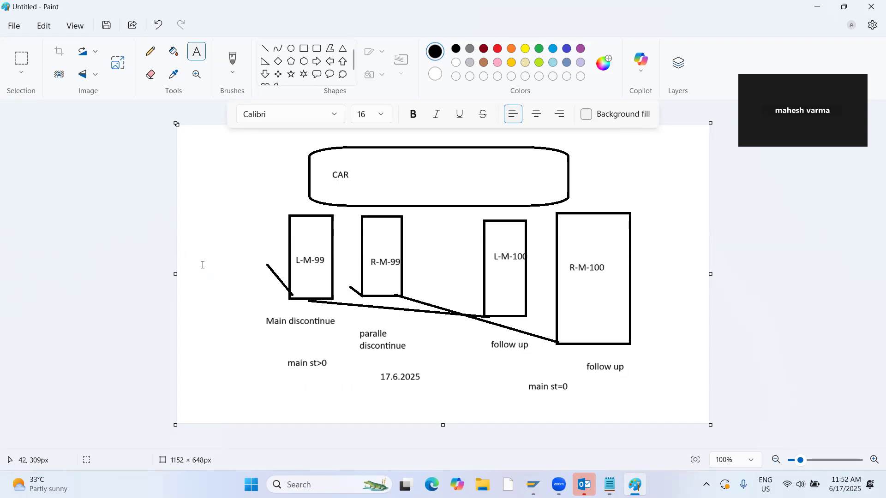
{"action": "left_click", "coordinate": [180, 298]}
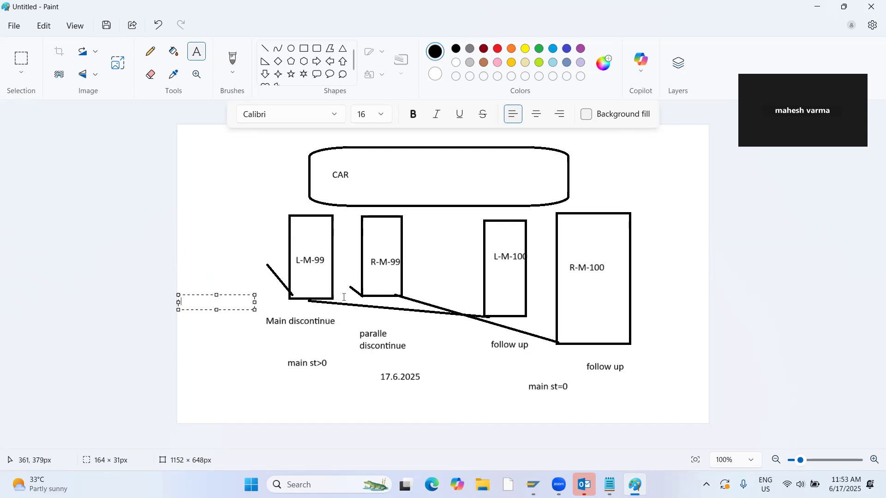
Open the component overview of material 21's planned order in SAP and compare it with the discontinuation diagram in Paint.
{"action": "key", "text": "alt+Tab"}
{"action": "double_click", "coordinate": [121, 176]}
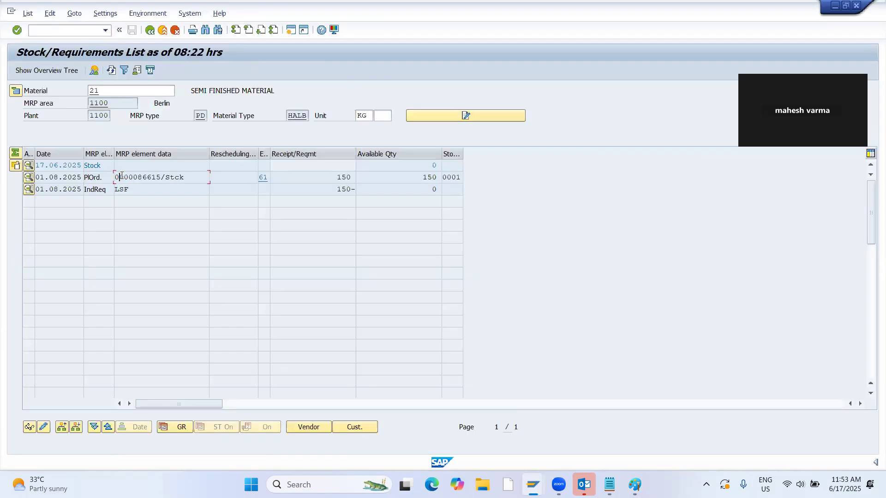
{"action": "left_click", "coordinate": [56, 255]}
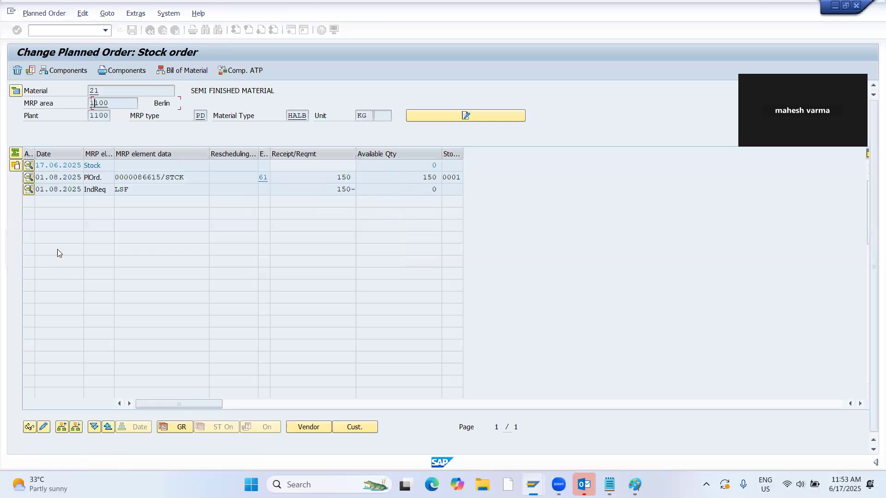
{"action": "left_click", "coordinate": [68, 71]}
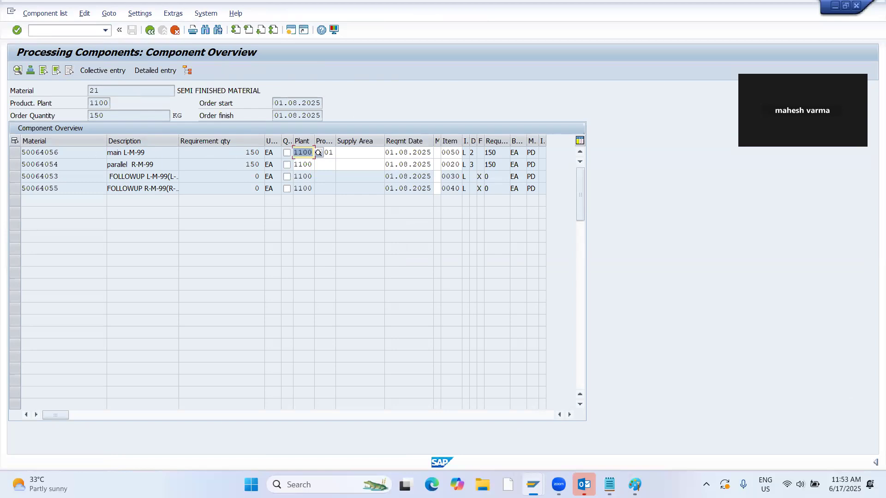
{"action": "key", "text": "alt+Tab"}
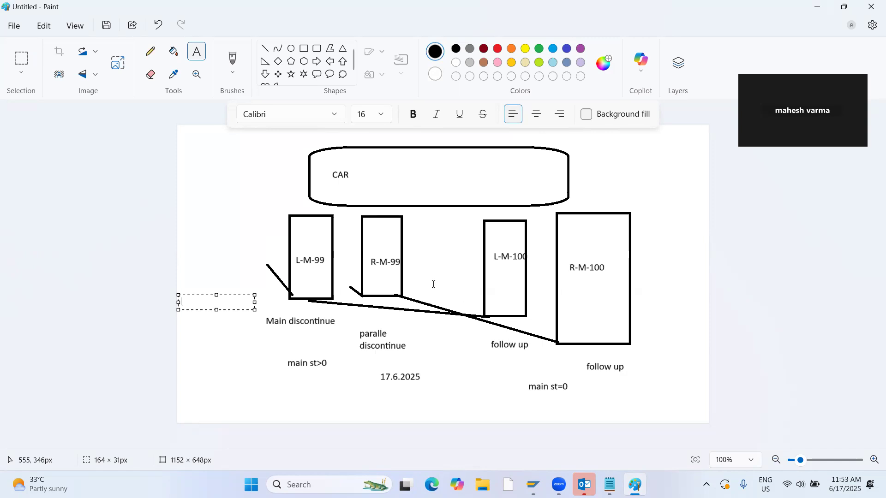
{"action": "left_click", "coordinate": [236, 185]}
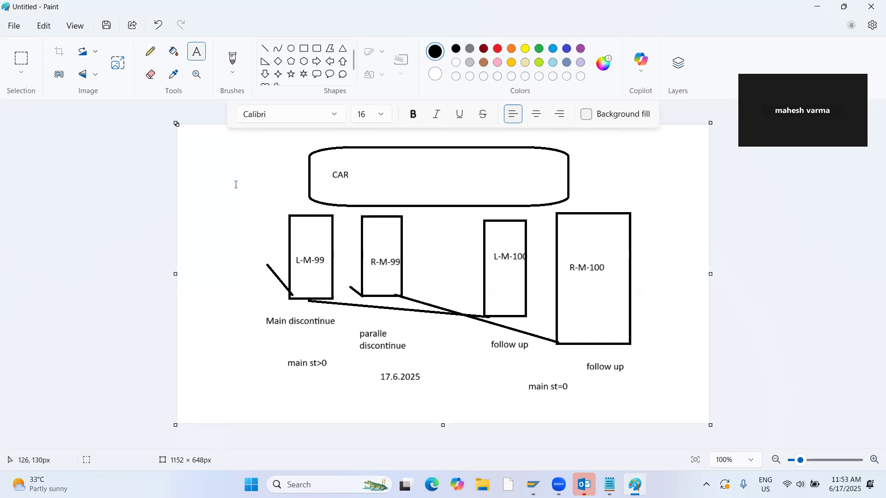